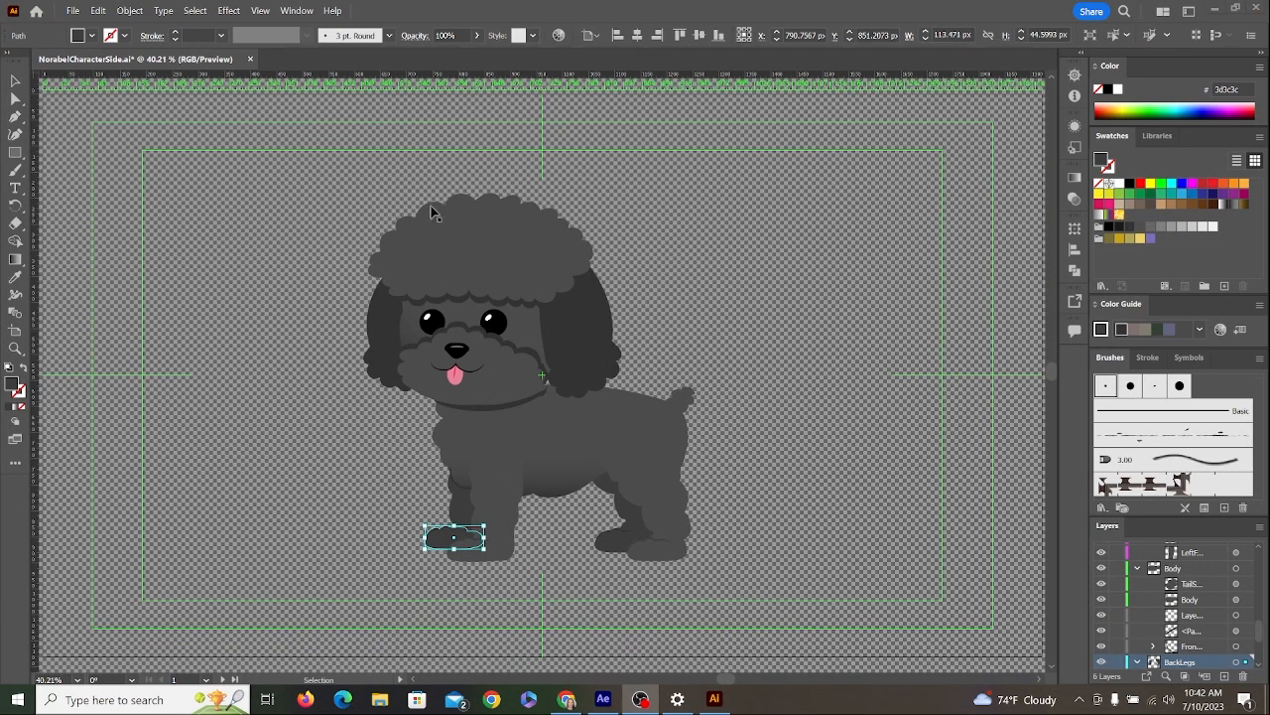
Select each of the poodle's two ears on the artboard to inspect them as separate parts.
{"action": "left_click", "coordinate": [389, 342]}
{"action": "left_click", "coordinate": [590, 334]}
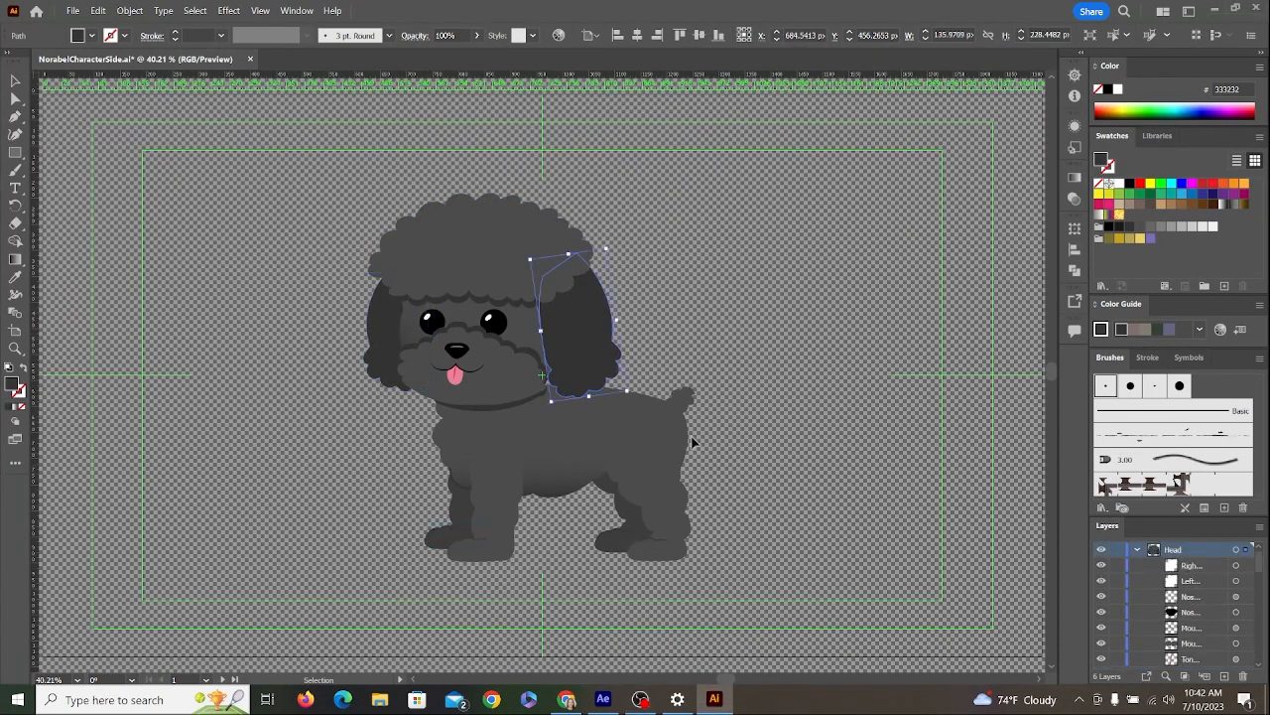
Switch to After Effects and import the NorabelCharacterSide Illustrator file as Composition - Retain Layer Sizes.
{"action": "left_click", "coordinate": [602, 699]}
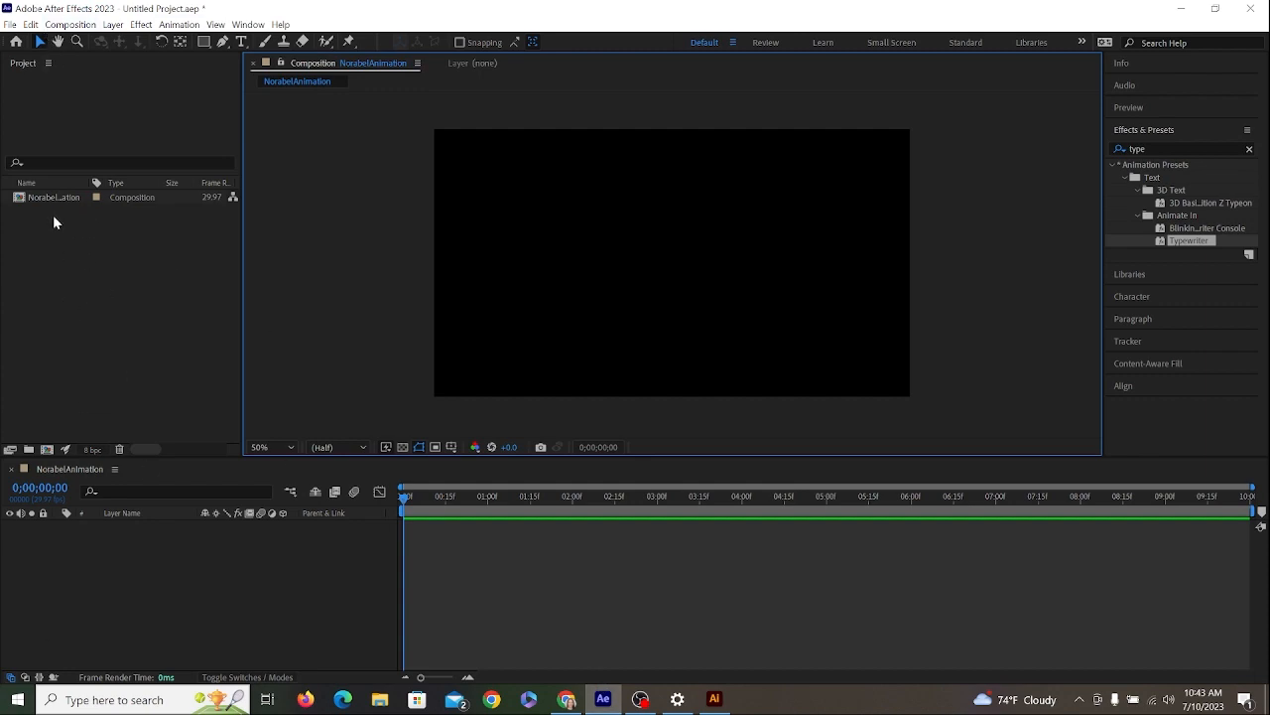
{"action": "left_click", "coordinate": [8, 24]}
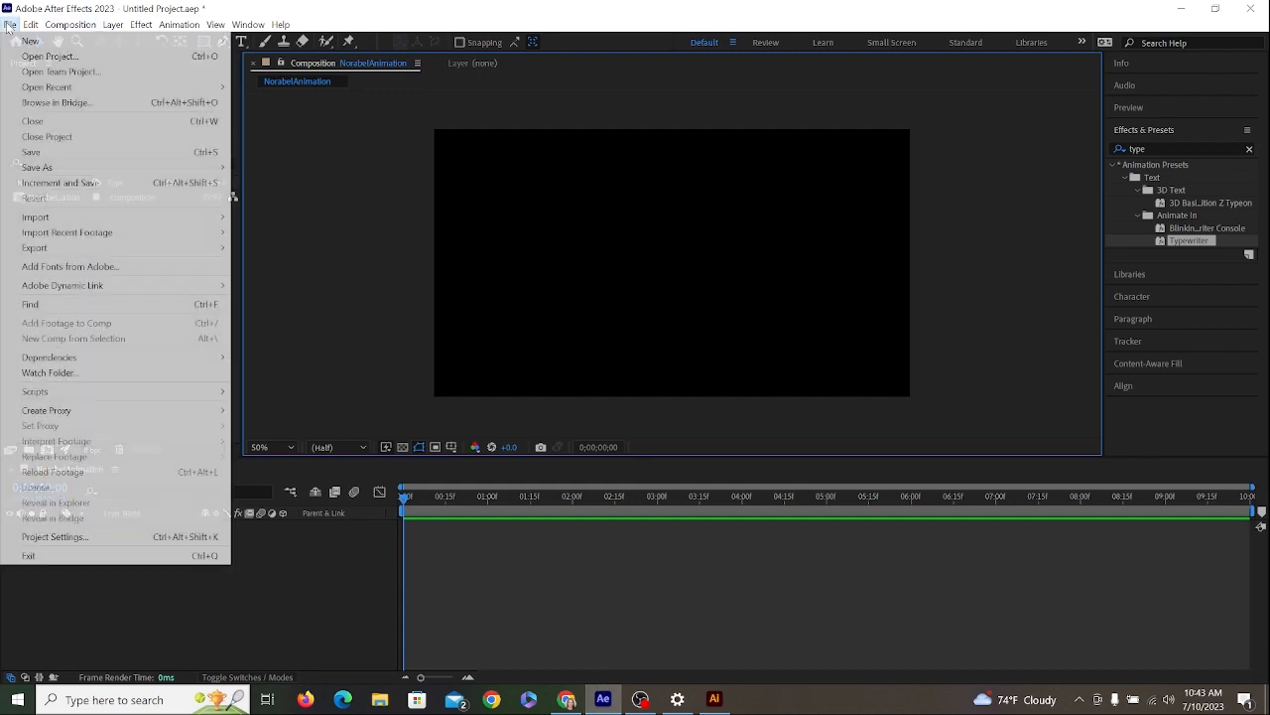
{"action": "mouse_move", "coordinate": [35, 216]}
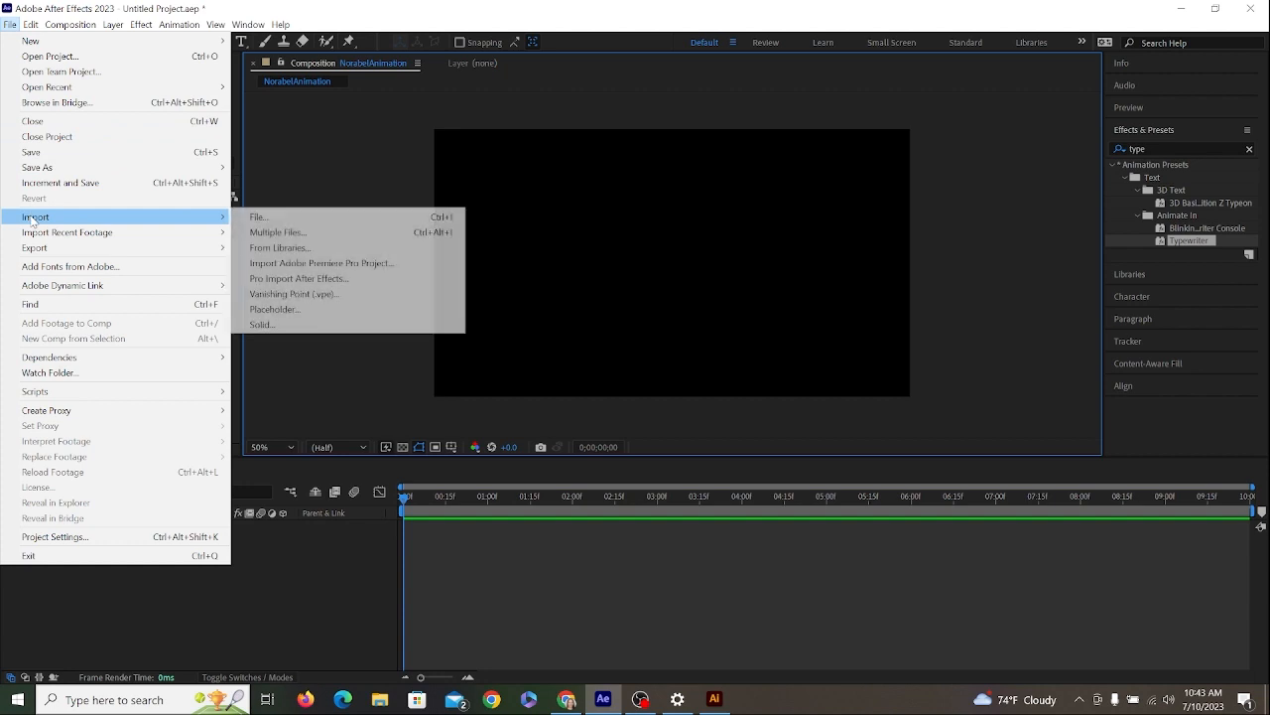
{"action": "left_click", "coordinate": [277, 218]}
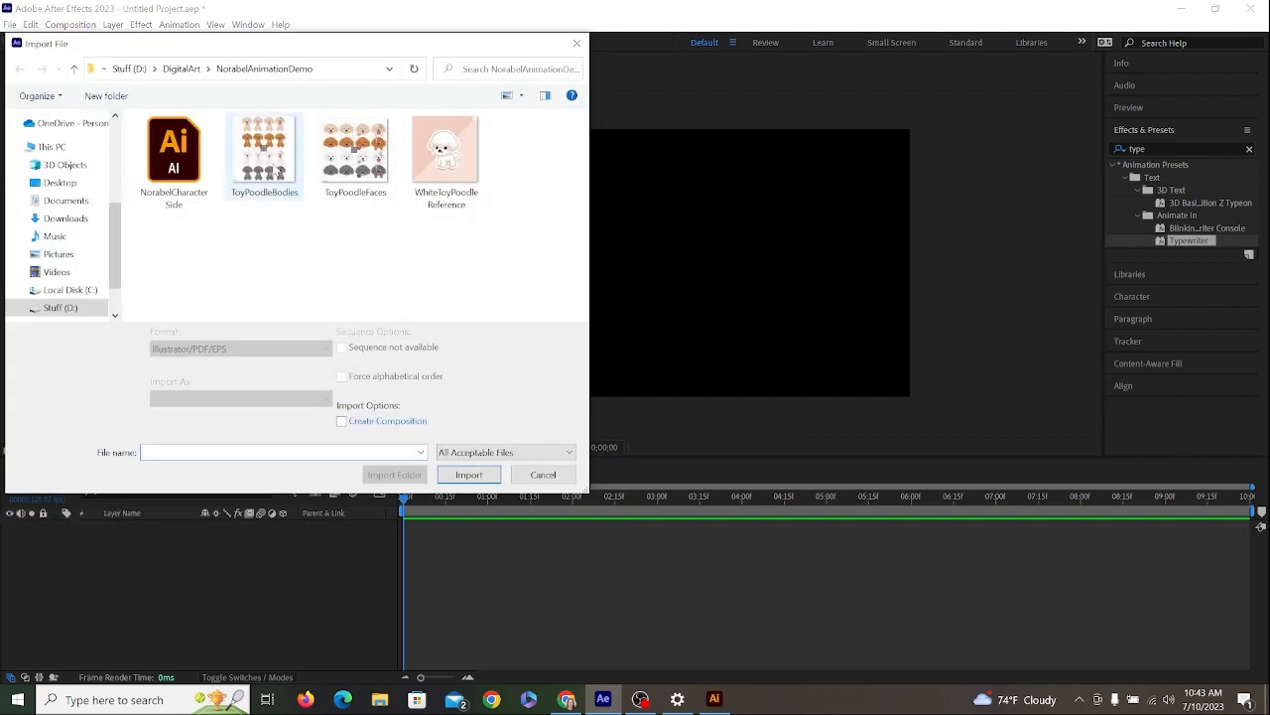
{"action": "left_click", "coordinate": [174, 159]}
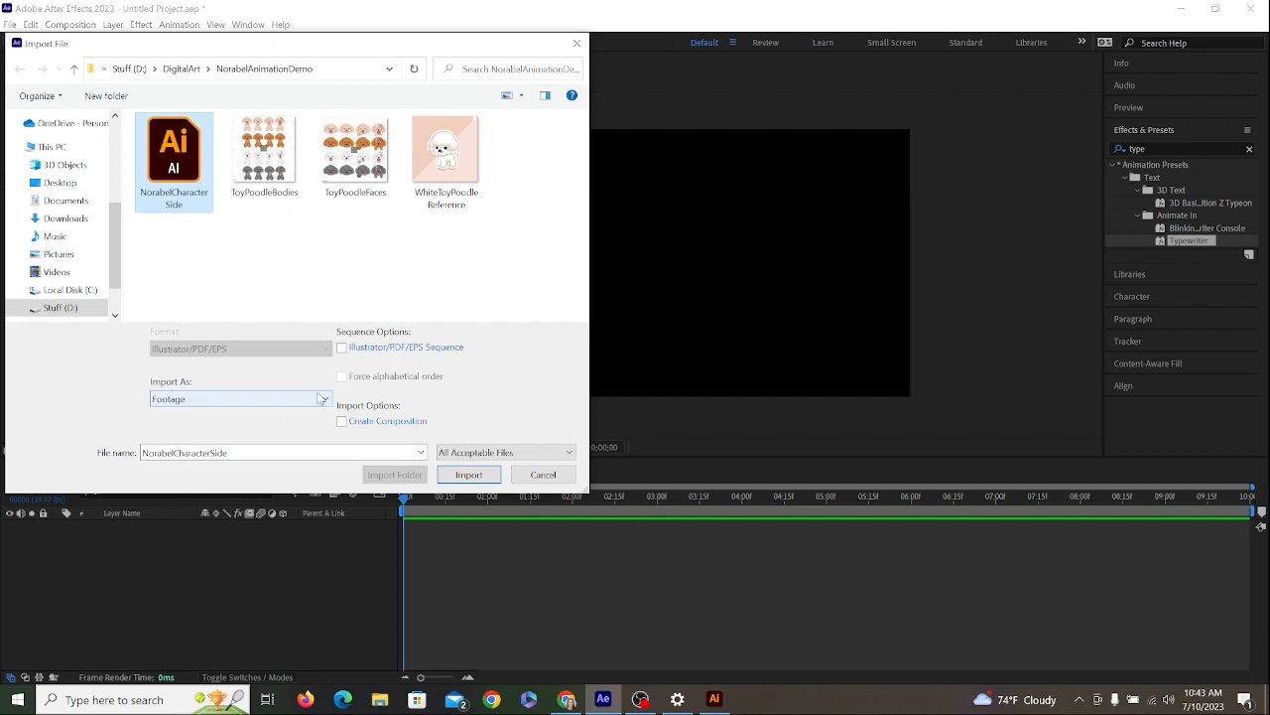
{"action": "left_click", "coordinate": [324, 400]}
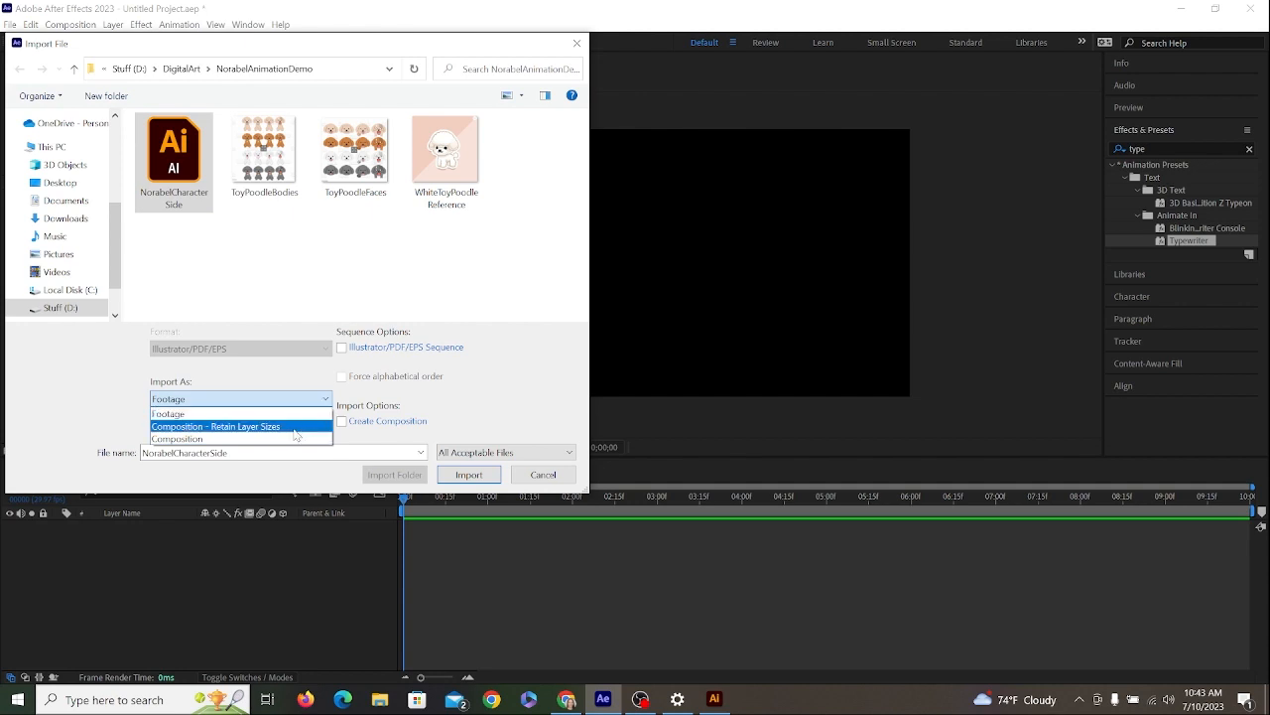
{"action": "left_click", "coordinate": [295, 429]}
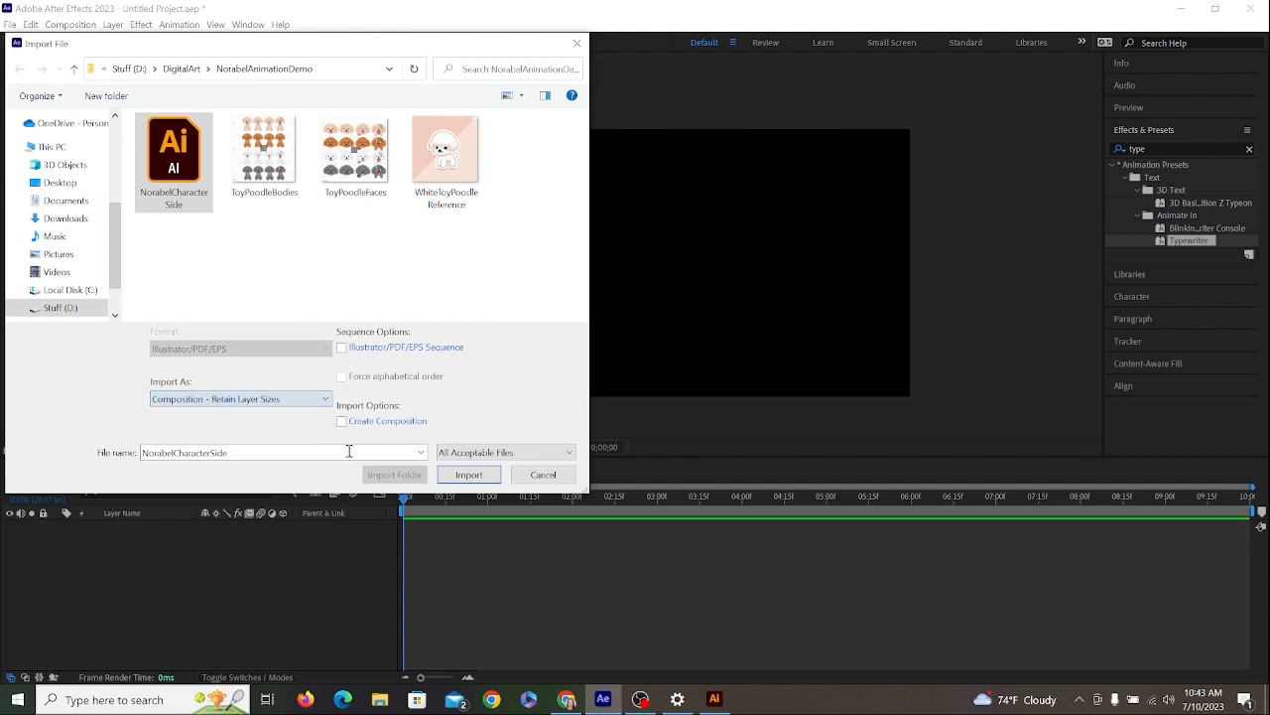
{"action": "left_click", "coordinate": [468, 474]}
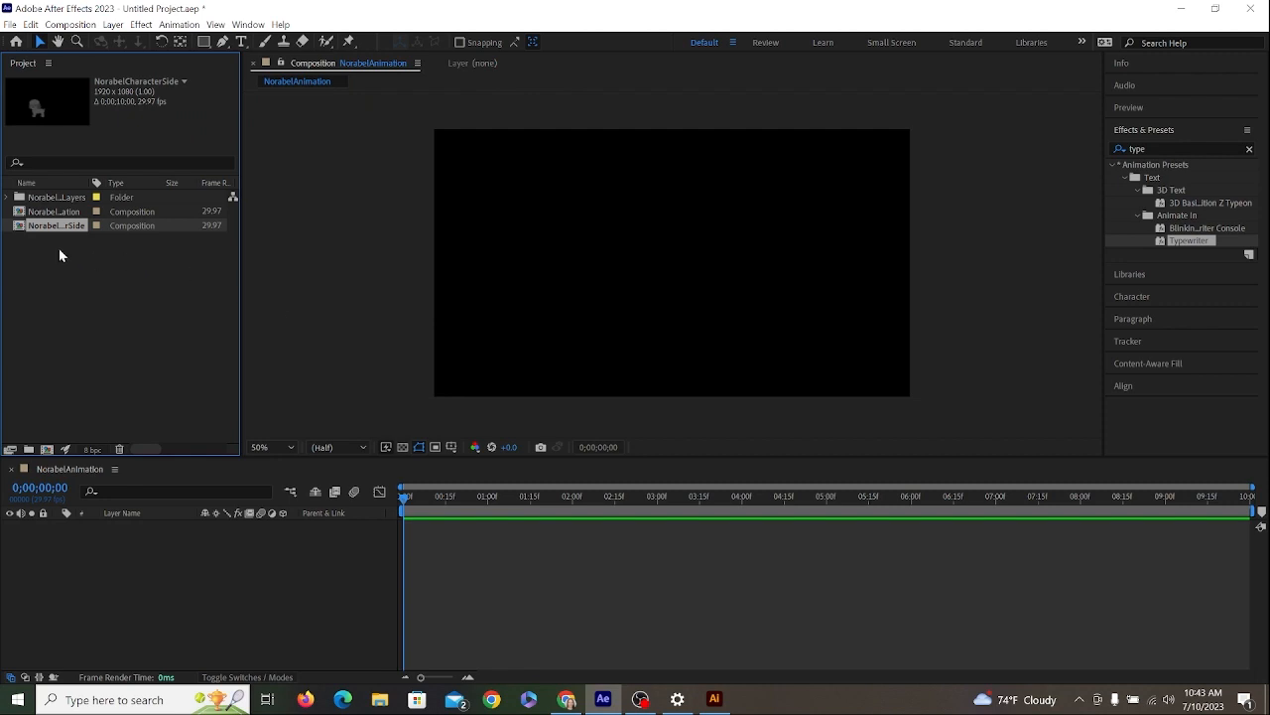
Open the NorabelCharacterSide composition, try moving the FrontLegs layer and view it on its own, undoing everything back through the import.
{"action": "double_click", "coordinate": [55, 227]}
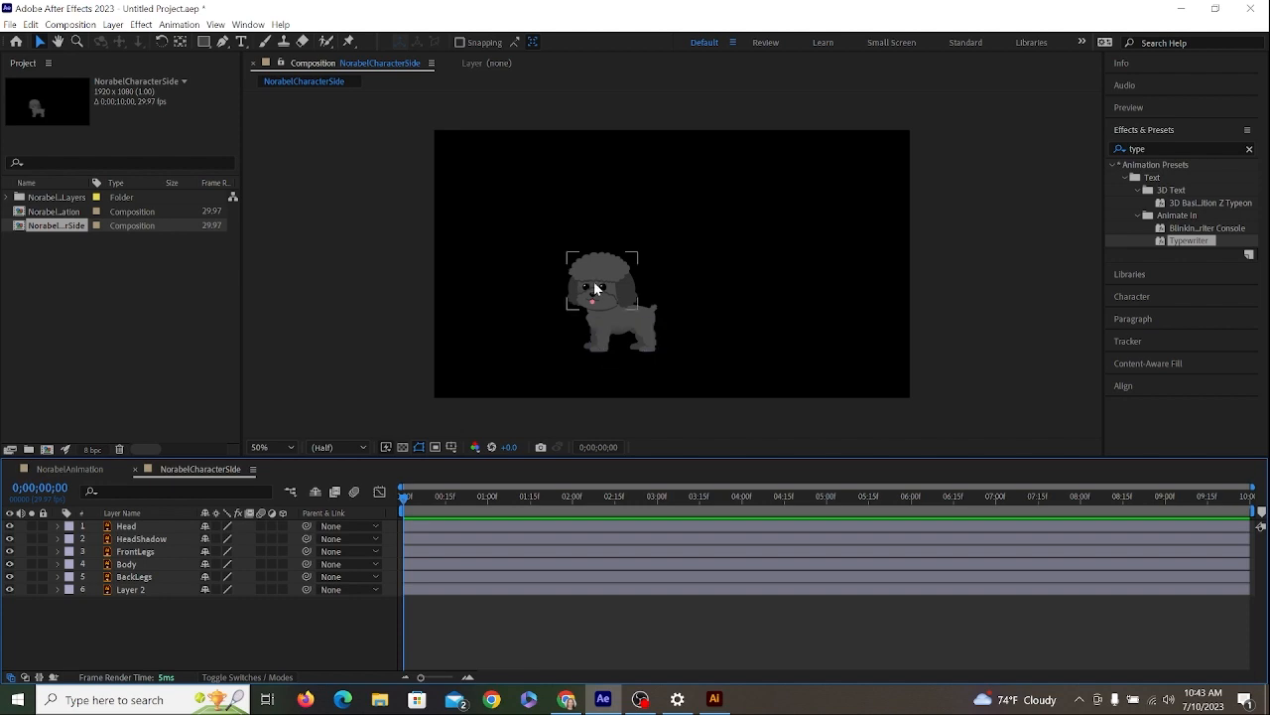
{"action": "left_click", "coordinate": [588, 349]}
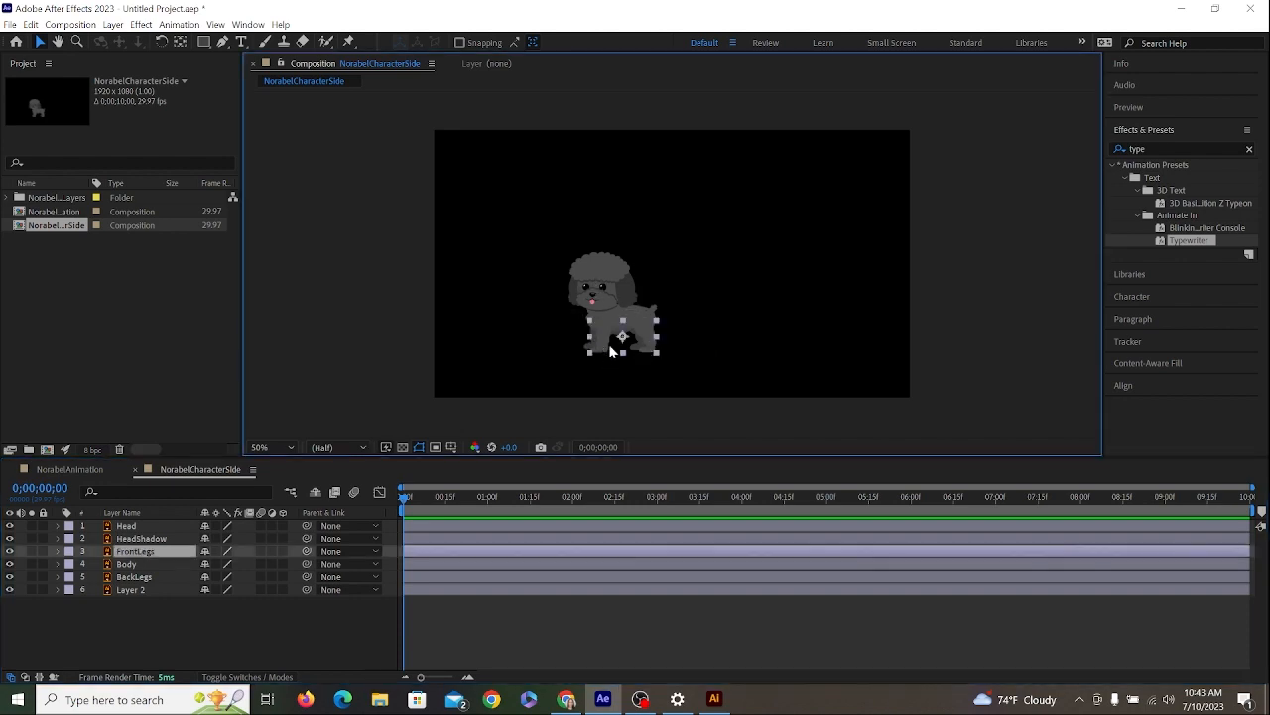
{"action": "left_click_drag", "start_coordinate": [603, 348], "coordinate": [591, 316]}
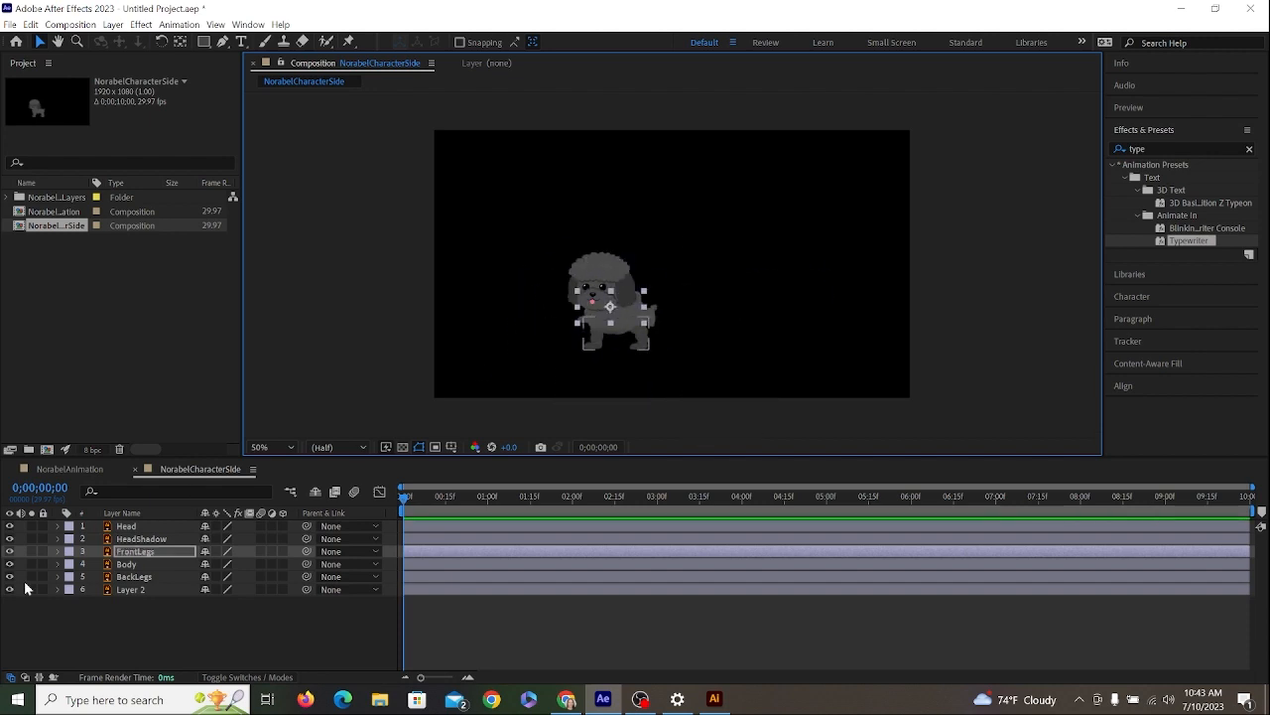
{"action": "double_click", "coordinate": [132, 551]}
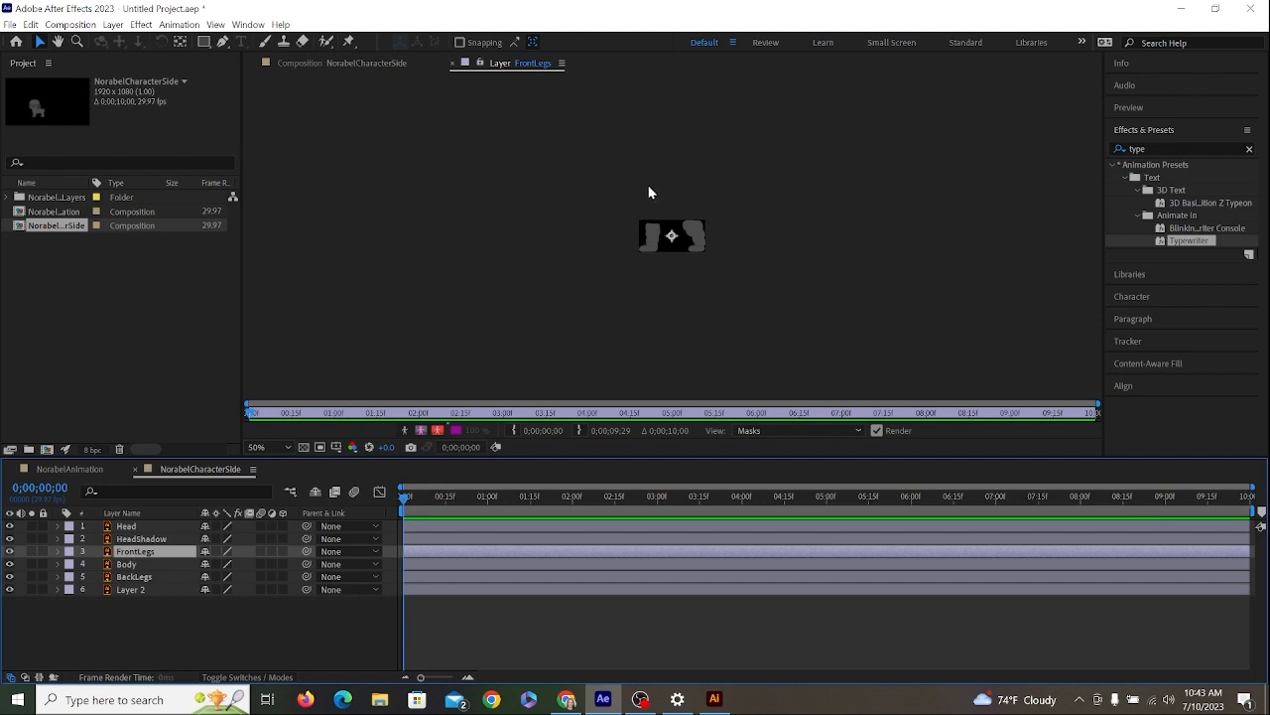
{"action": "key", "text": "ctrl+z"}
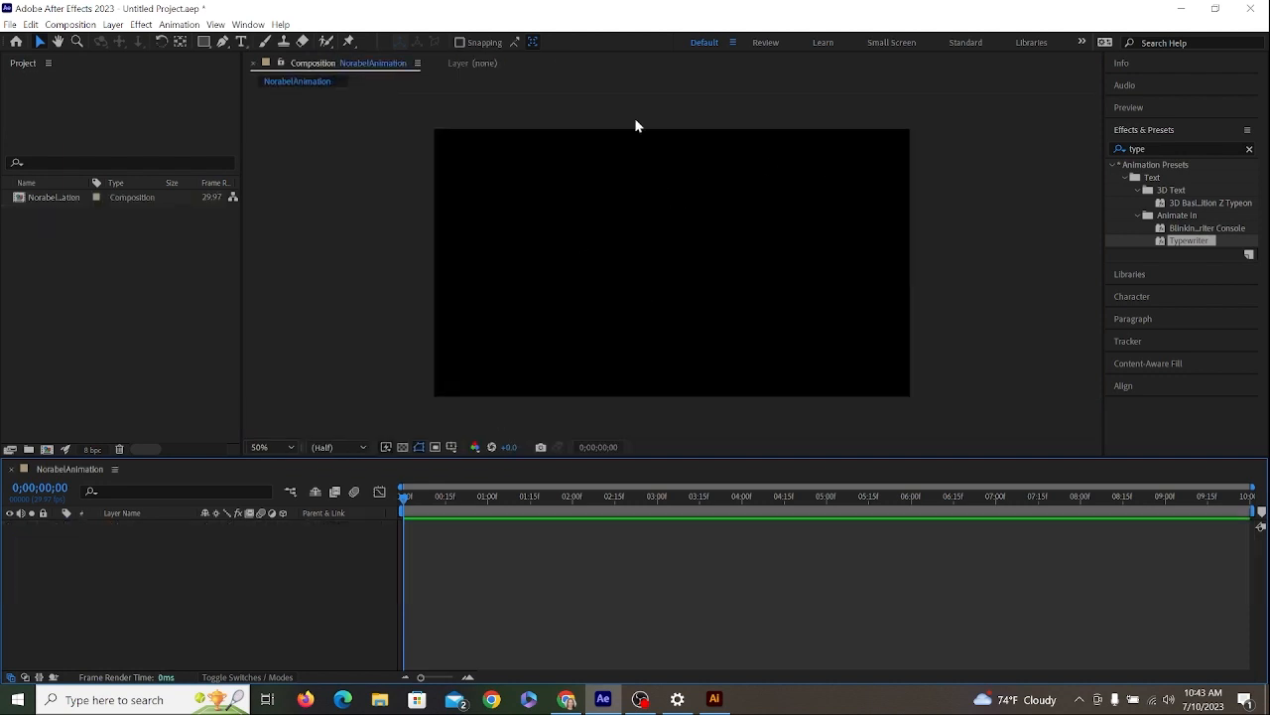
Switch back to Illustrator and rename the Head layer to HeadPoof.
{"action": "left_click", "coordinate": [715, 699]}
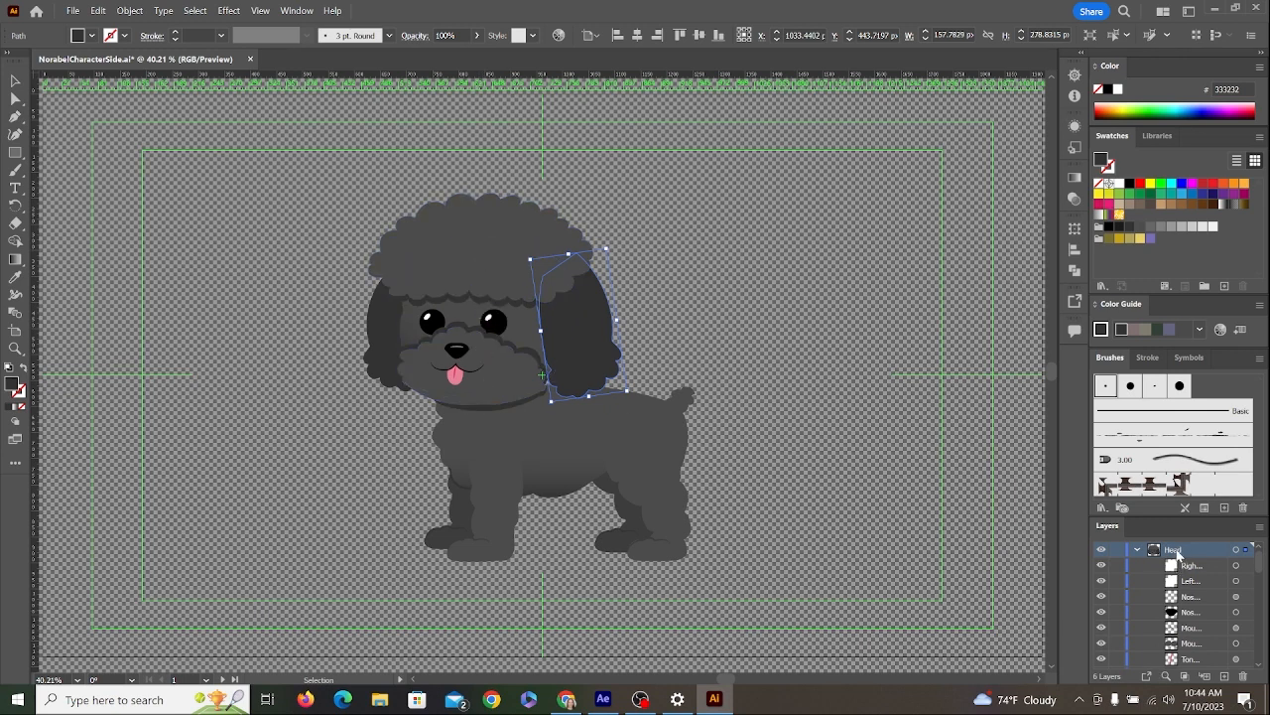
{"action": "double_click", "coordinate": [1175, 550]}
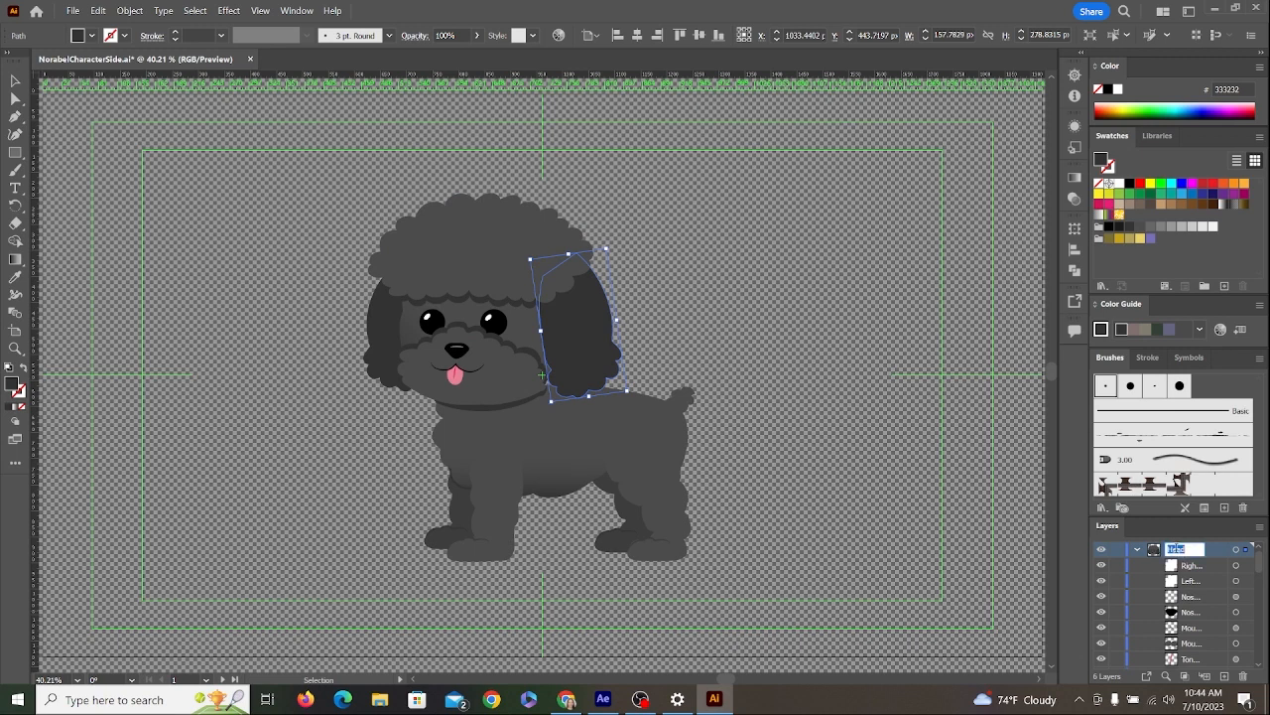
{"action": "left_click", "coordinate": [1200, 550]}
{"action": "type", "text": "Poof"}
{"action": "key", "text": "Return"}
Create a new layer above HeadPoof and name it Nose.
{"action": "scroll", "coordinate": [1185, 581], "scroll_direction": "down", "scroll_amount": 3}
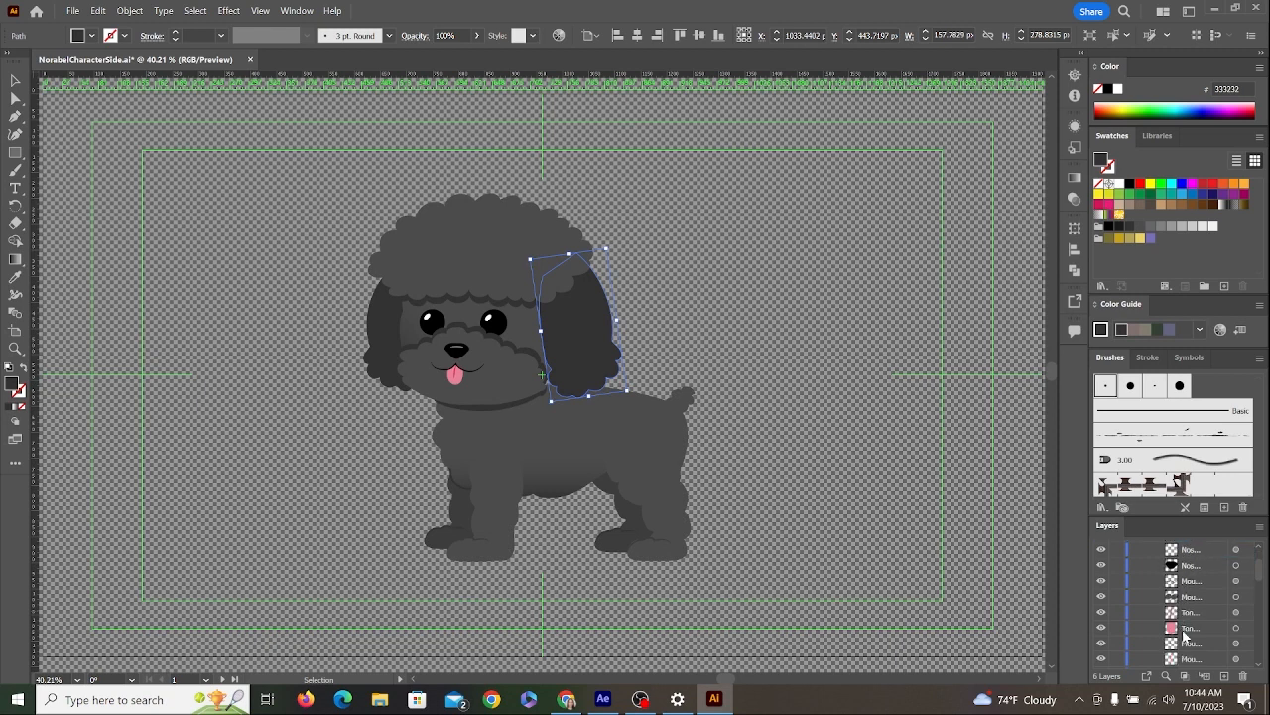
{"action": "scroll", "coordinate": [1181, 615], "scroll_direction": "up", "scroll_amount": 3}
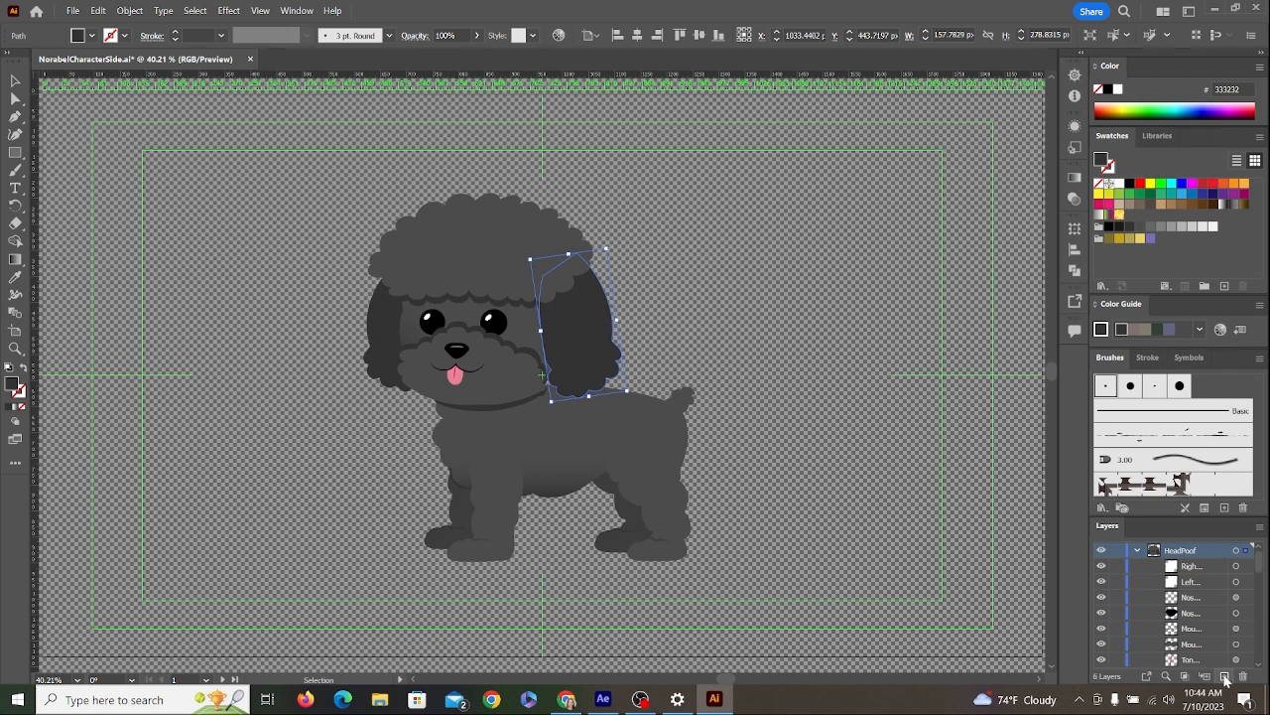
{"action": "left_click", "coordinate": [1225, 677]}
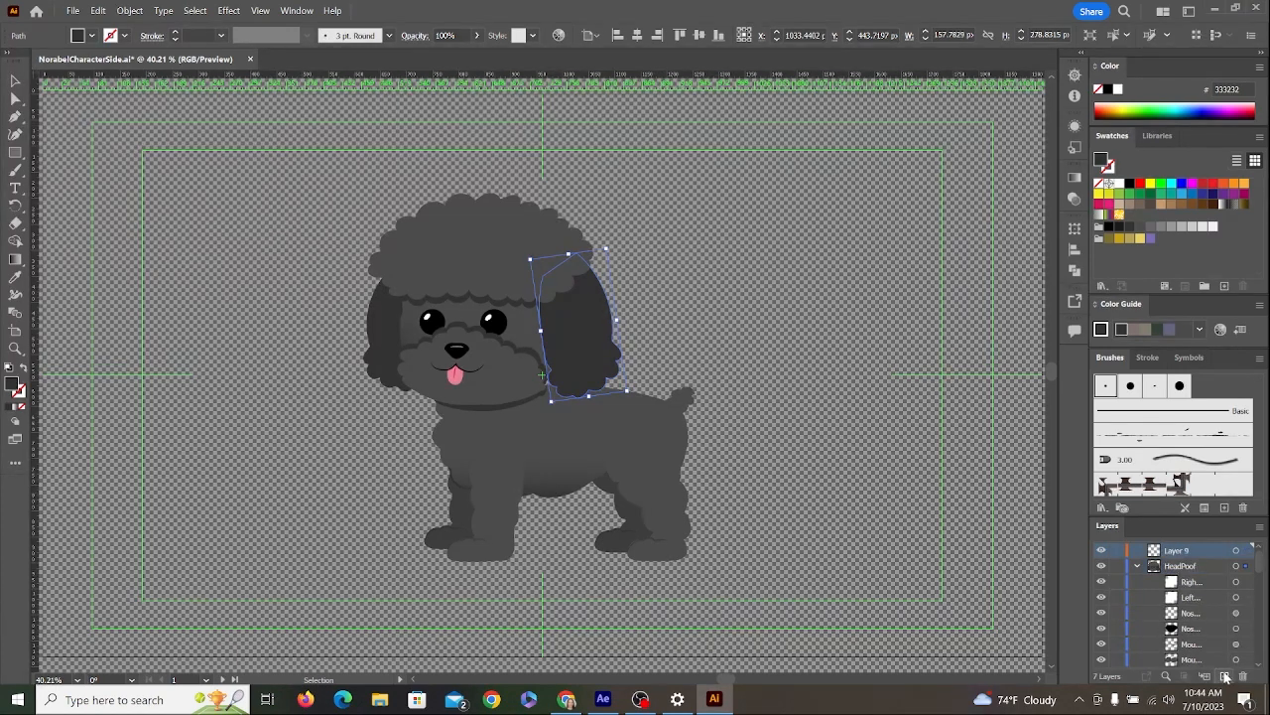
{"action": "double_click", "coordinate": [1181, 551]}
{"action": "type", "text": "Nose"}
{"action": "key", "text": "Return"}
Create another new layer above Nose and name it Mouth.
{"action": "left_click", "coordinate": [1226, 676]}
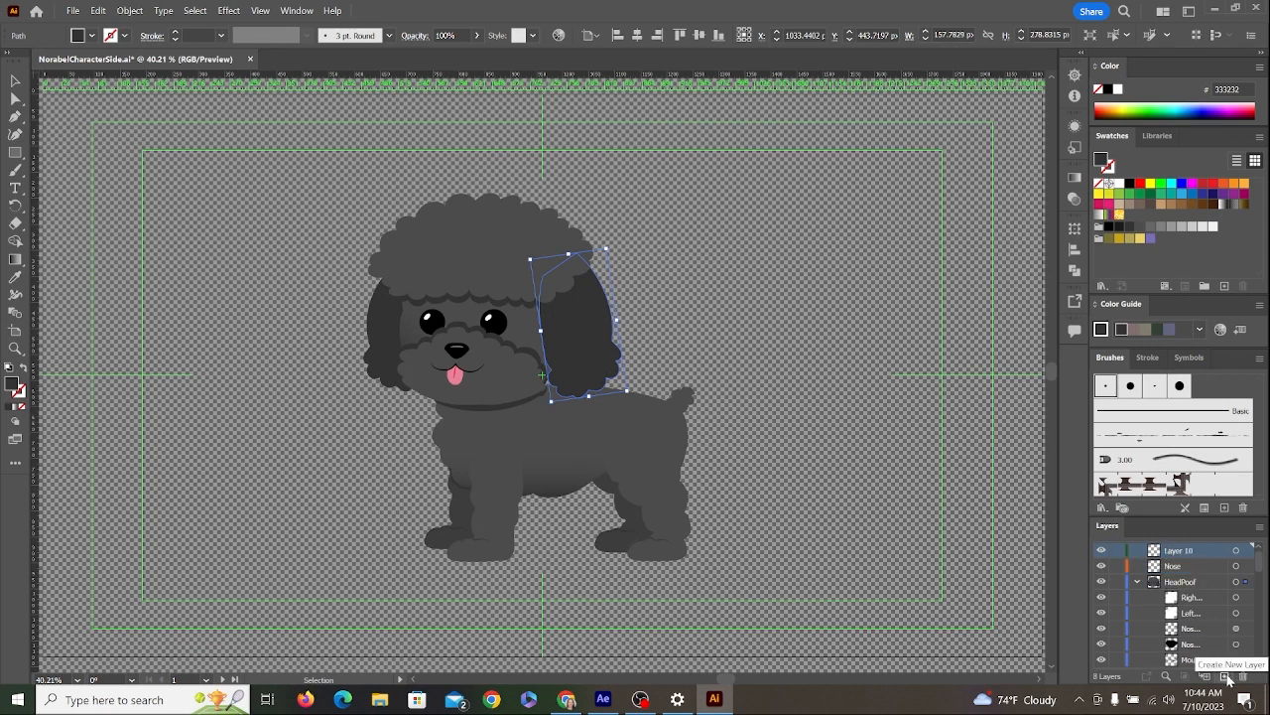
{"action": "key", "text": "u"}
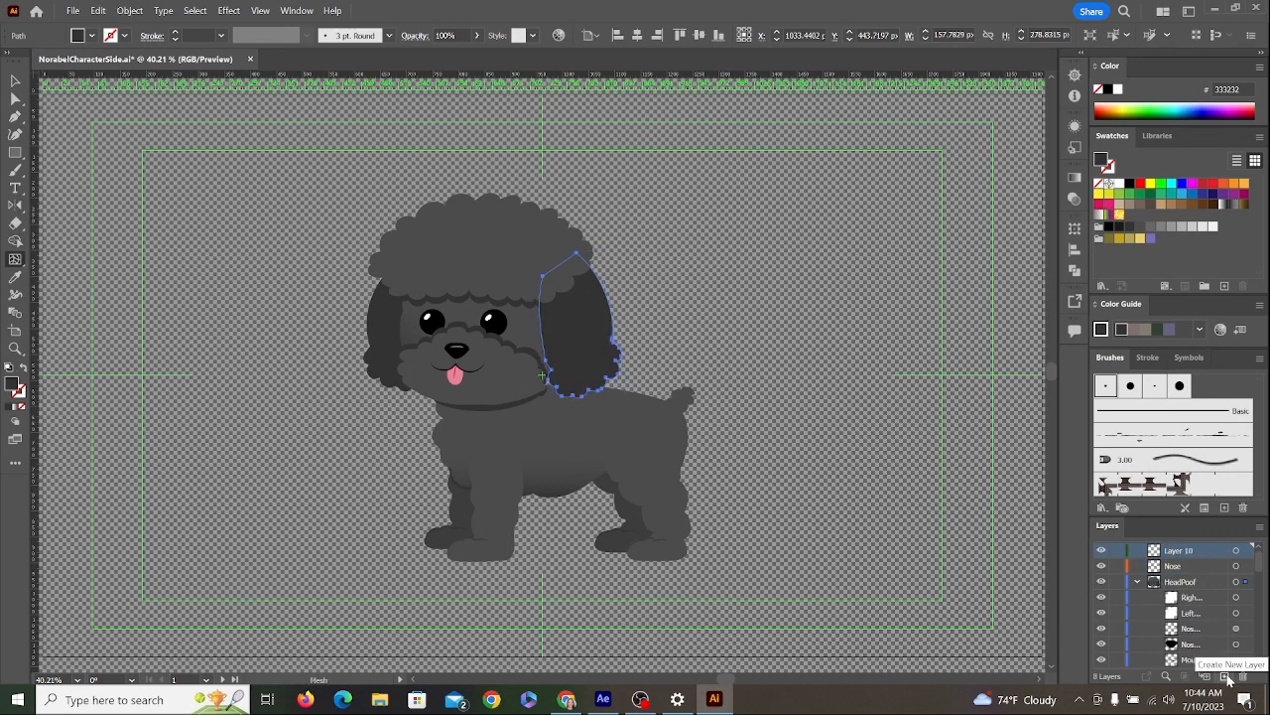
{"action": "double_click", "coordinate": [1186, 550]}
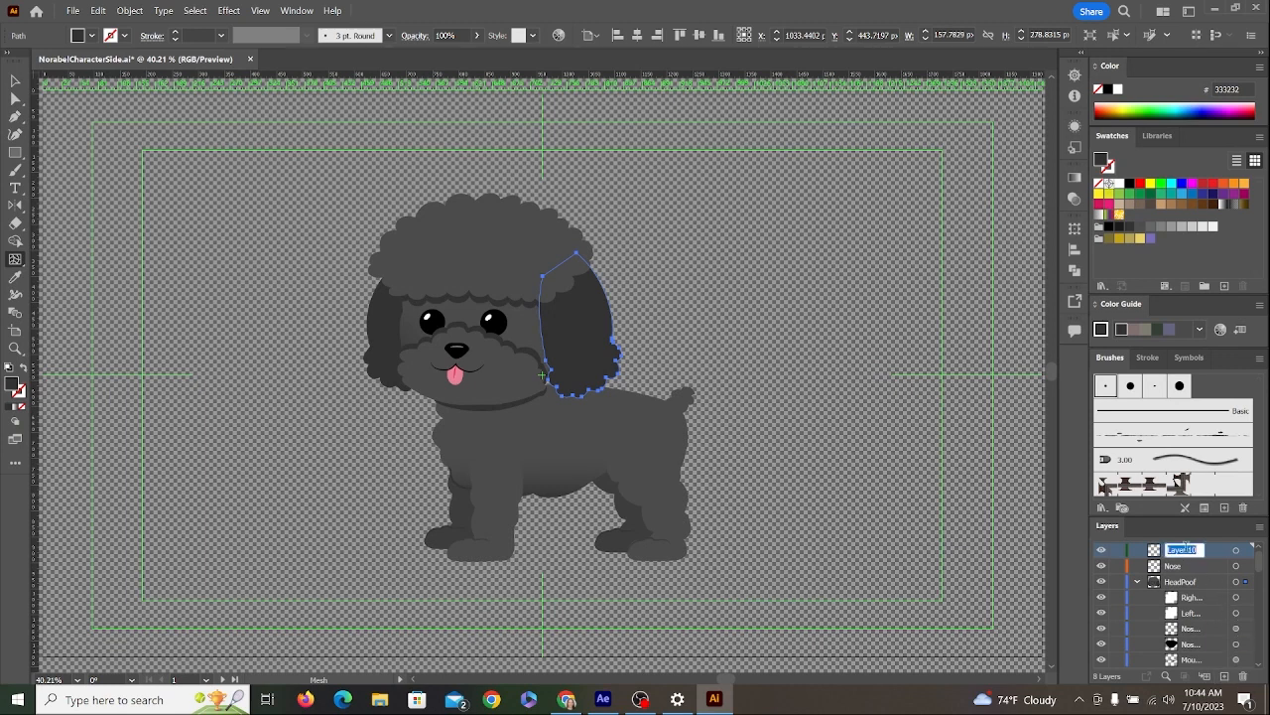
{"action": "type", "text": "Mouth"}
{"action": "key", "text": "Return"}
Move the two nose sublayers out of HeadPoof into the Nose layer and switch to the Selection tool.
{"action": "left_click", "coordinate": [1194, 629]}
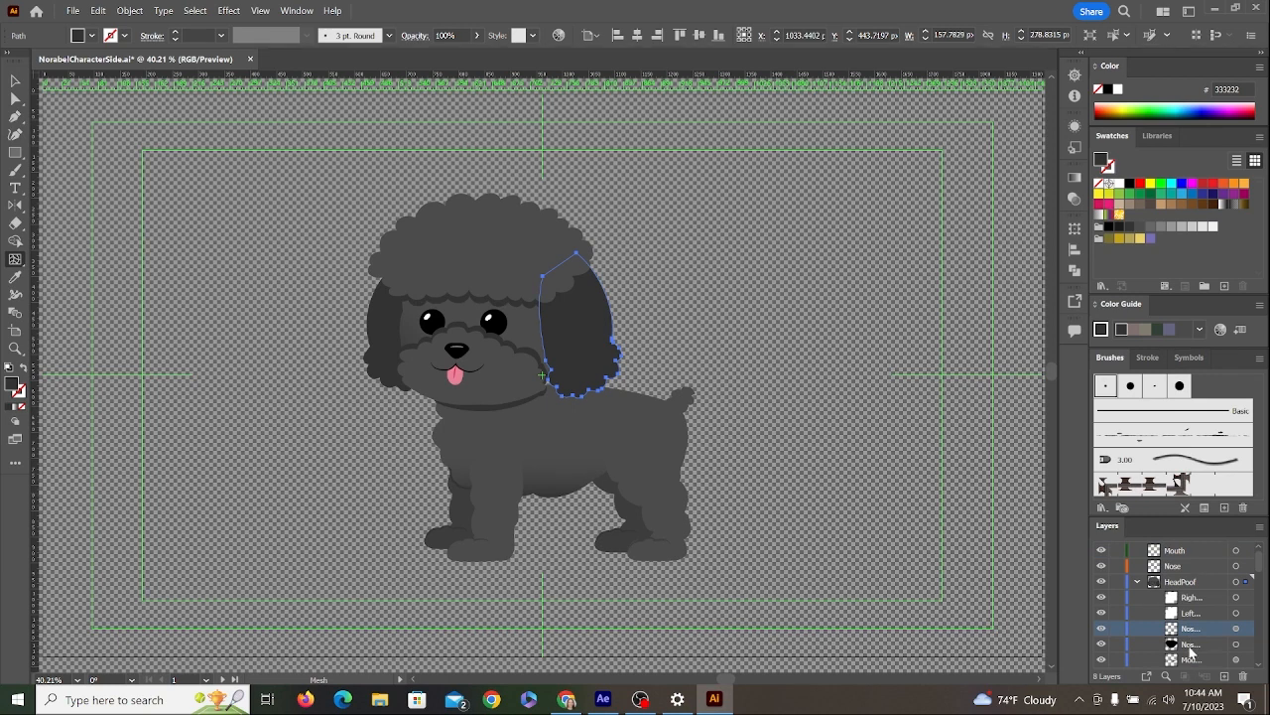
{"action": "left_click", "coordinate": [1191, 645], "text": "shift"}
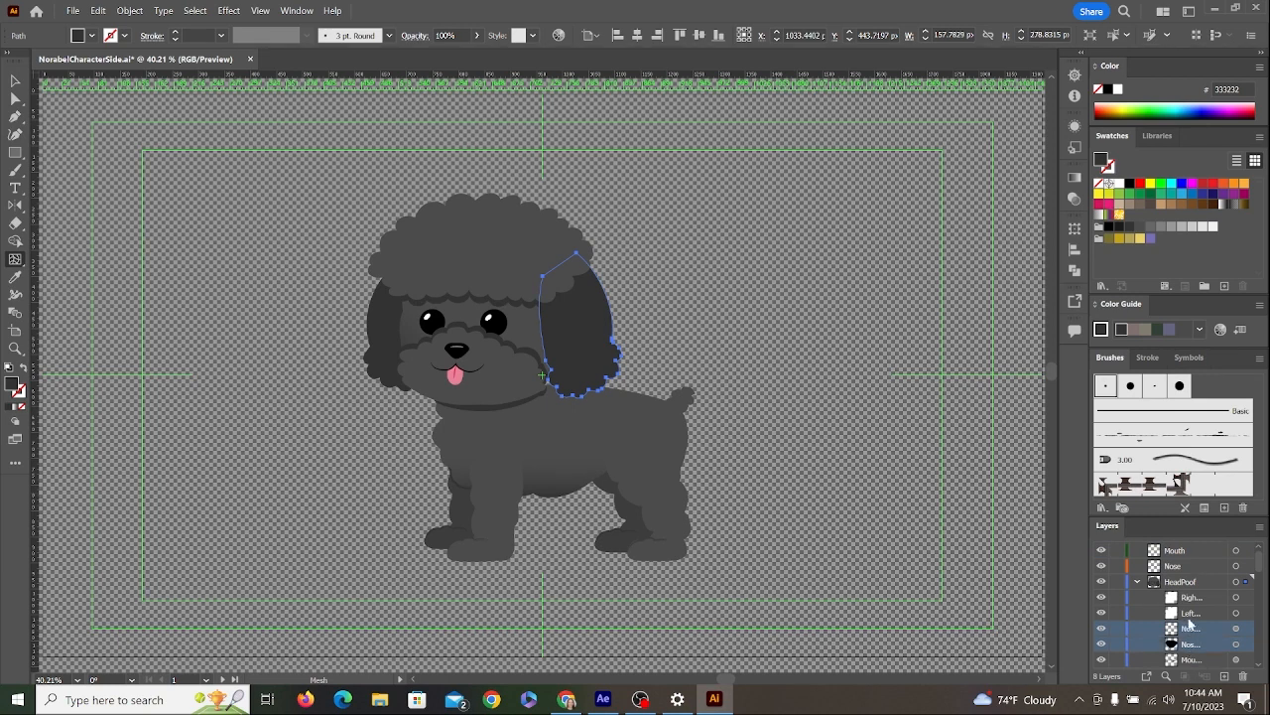
{"action": "left_click_drag", "start_coordinate": [1190, 624], "coordinate": [1184, 572]}
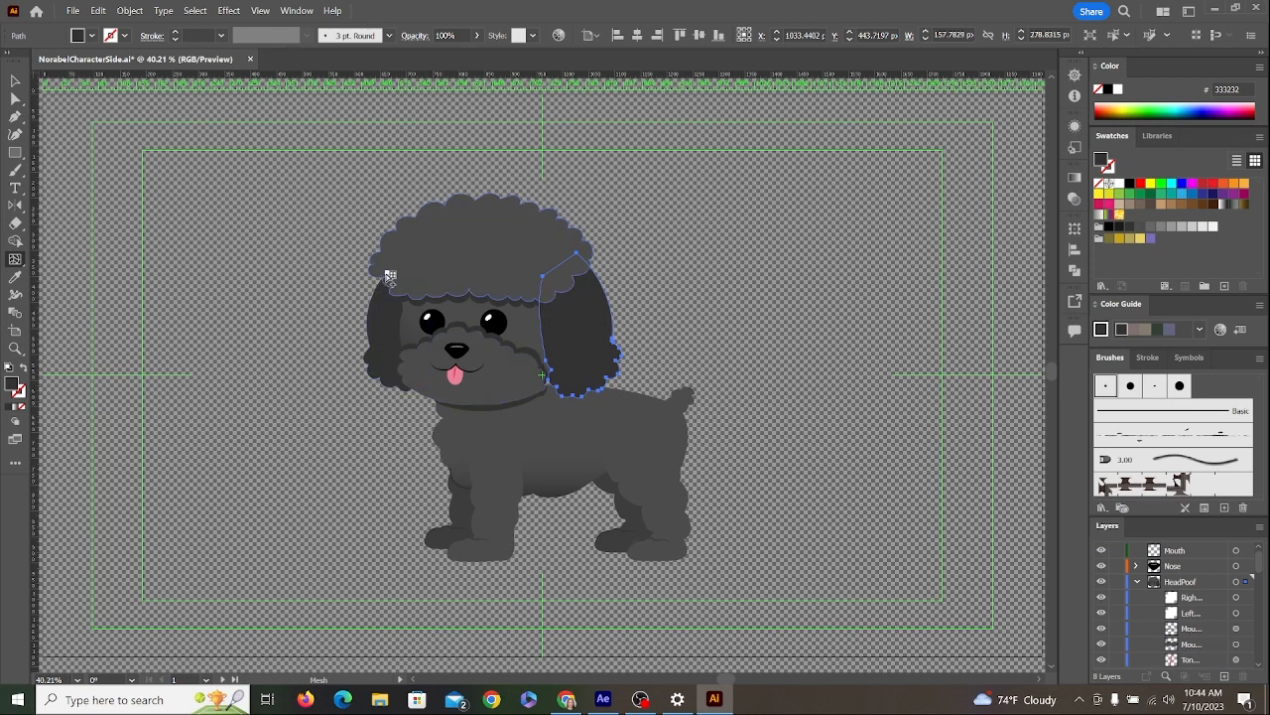
{"action": "left_click", "coordinate": [14, 81]}
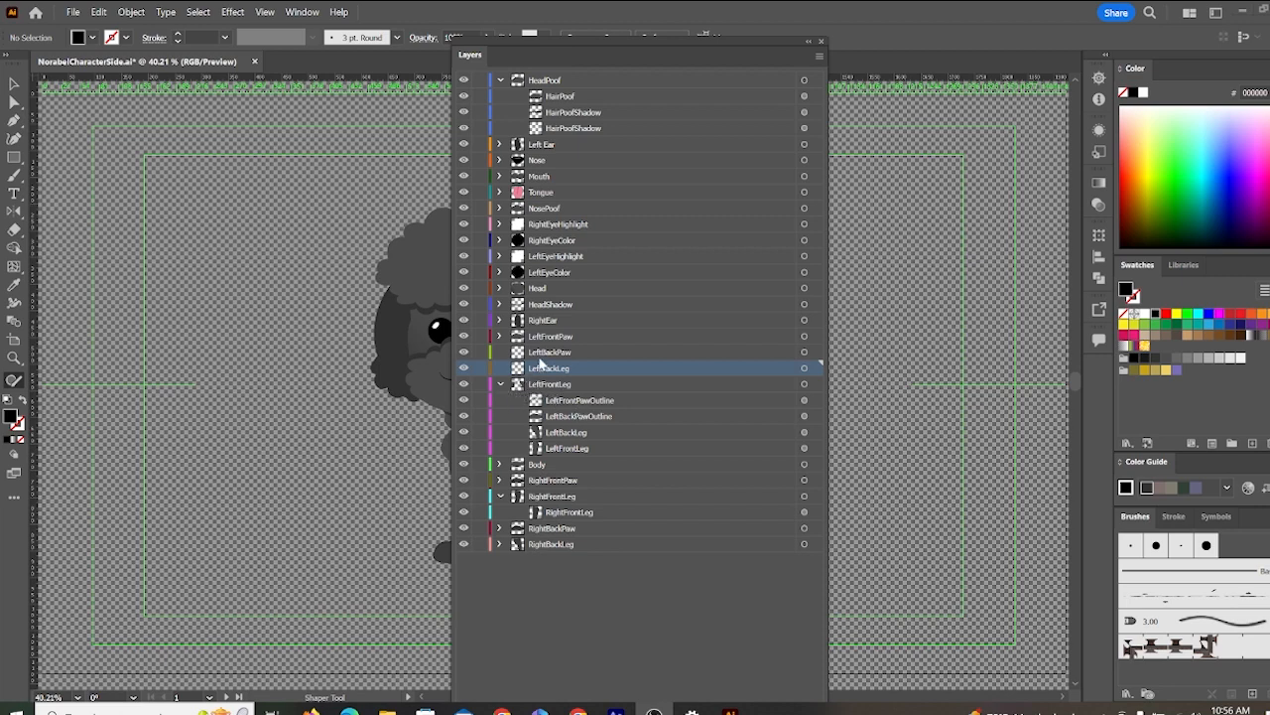
Move the LeftBackPaw and LeftBackLeg layers directly below the LeftFrontLeg layer, keeping them as separate top-level layers.
{"action": "left_click_drag", "start_coordinate": [541, 355], "coordinate": [541, 463]}
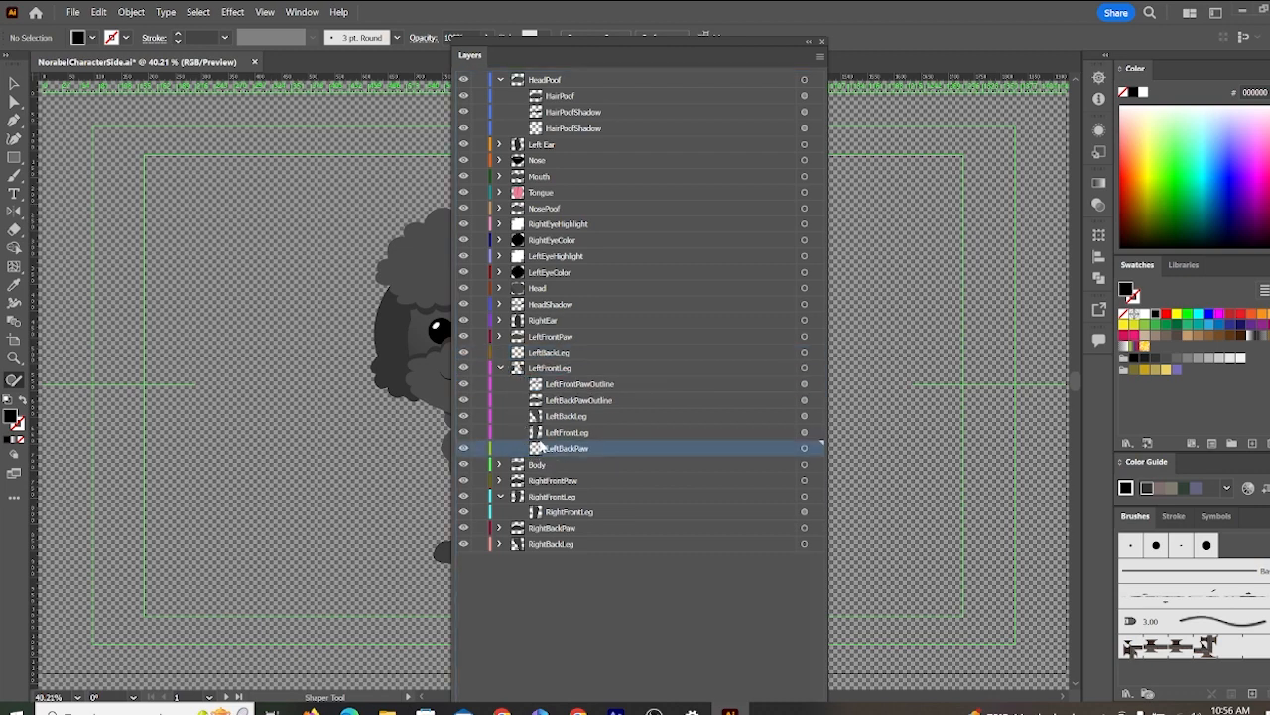
{"action": "key", "text": "ctrl+z"}
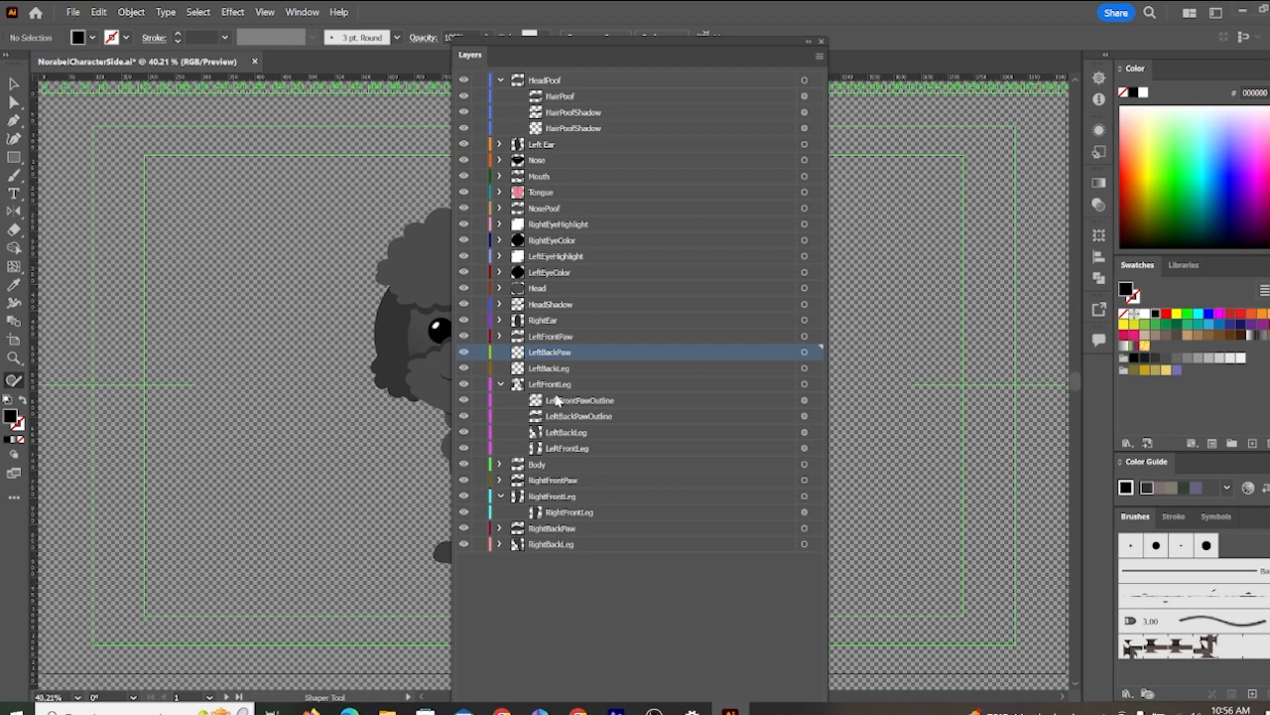
{"action": "left_click", "coordinate": [500, 385]}
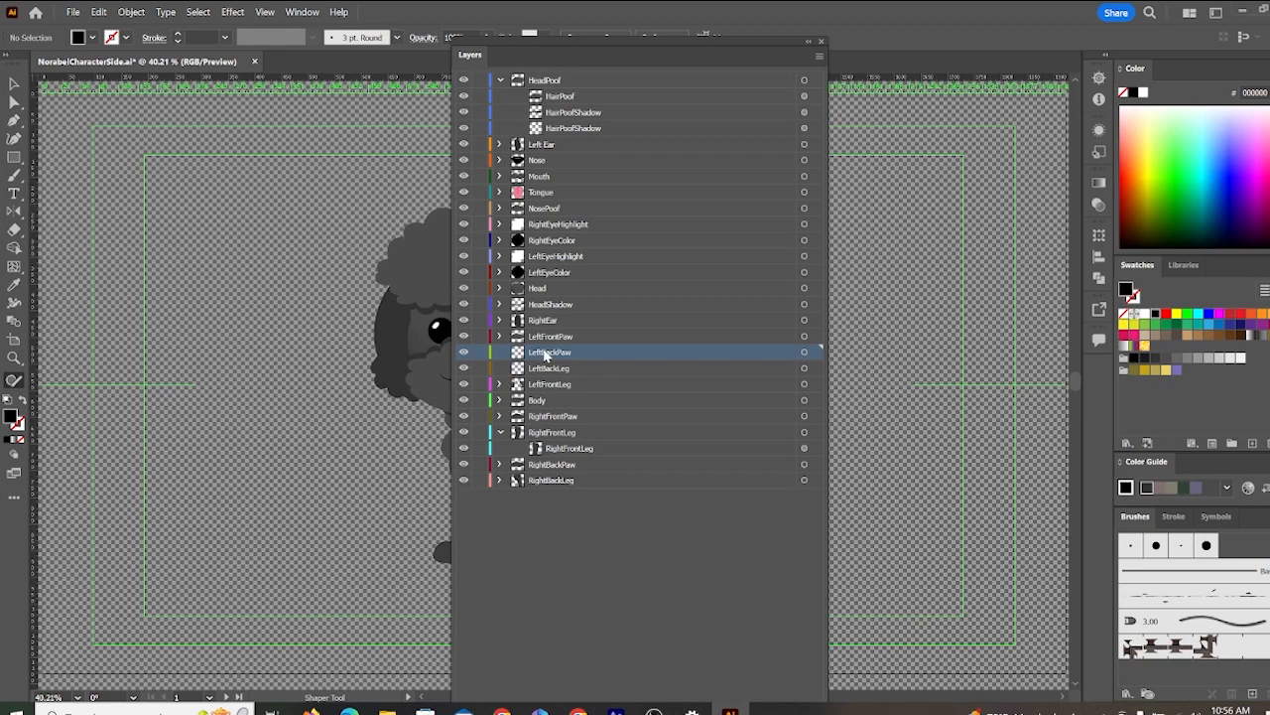
{"action": "left_click", "coordinate": [545, 369], "text": "shift"}
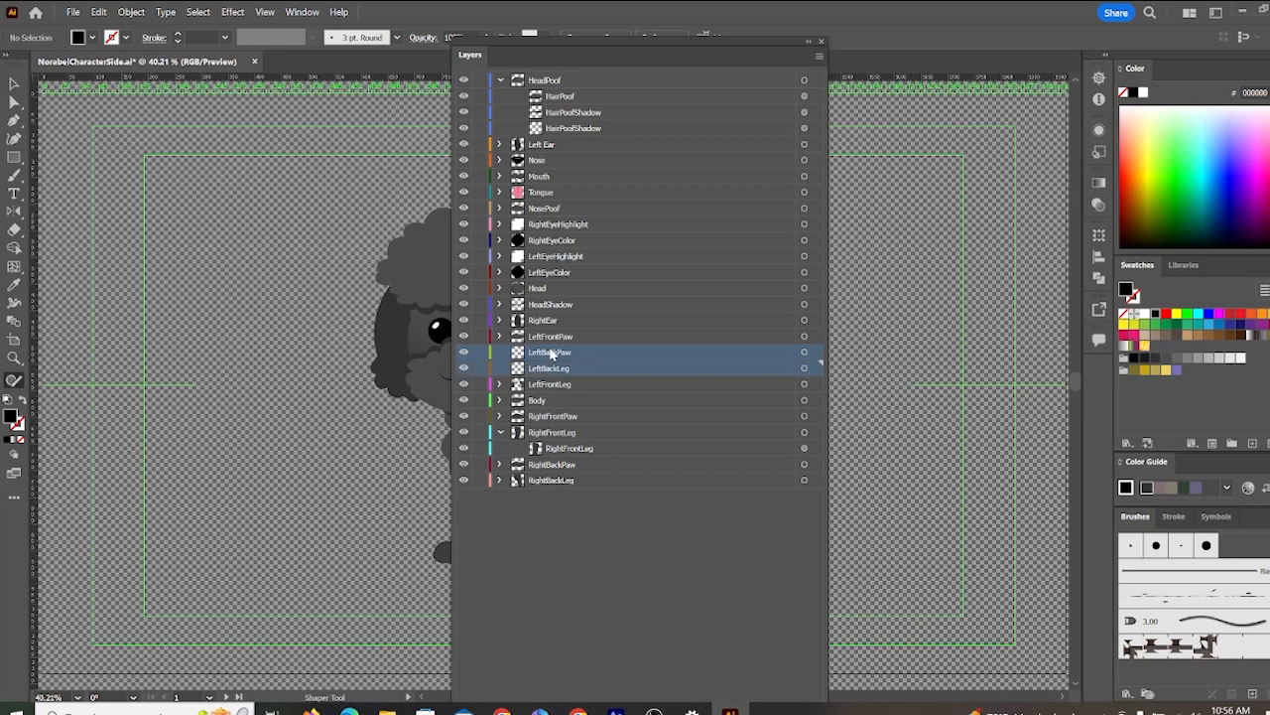
{"action": "left_click_drag", "start_coordinate": [551, 351], "coordinate": [546, 384]}
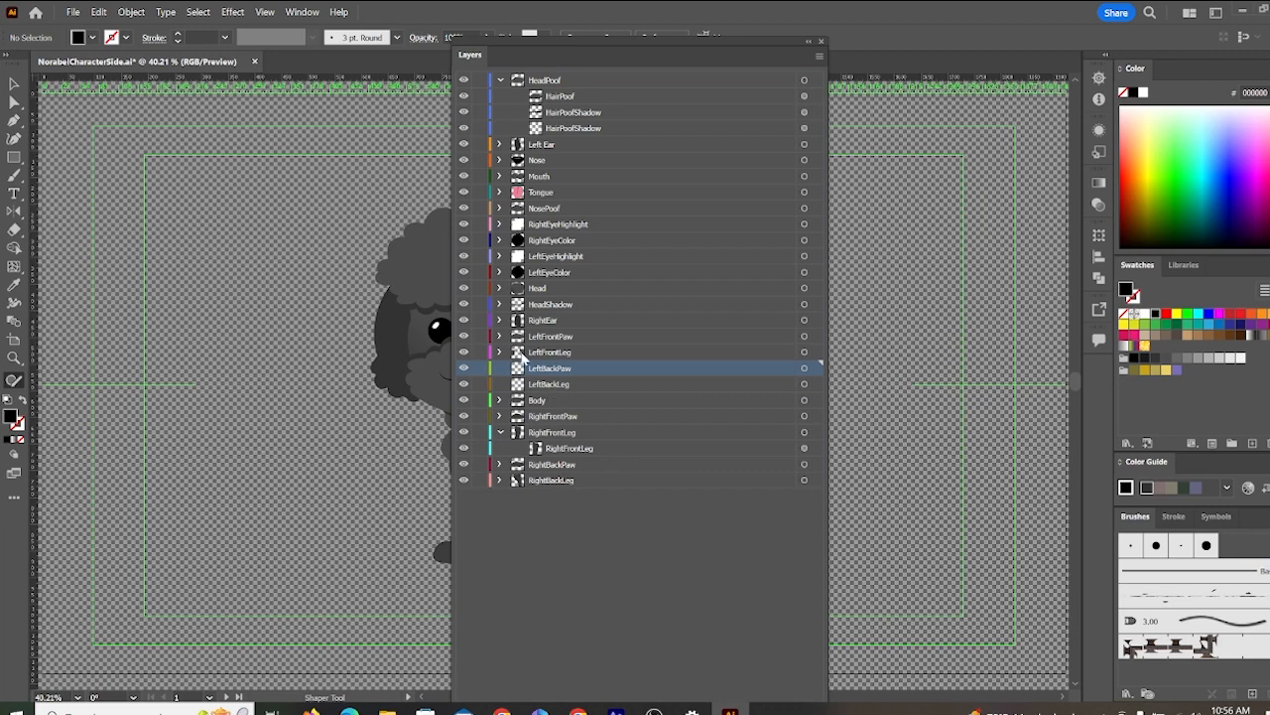
{"action": "left_click", "coordinate": [501, 352]}
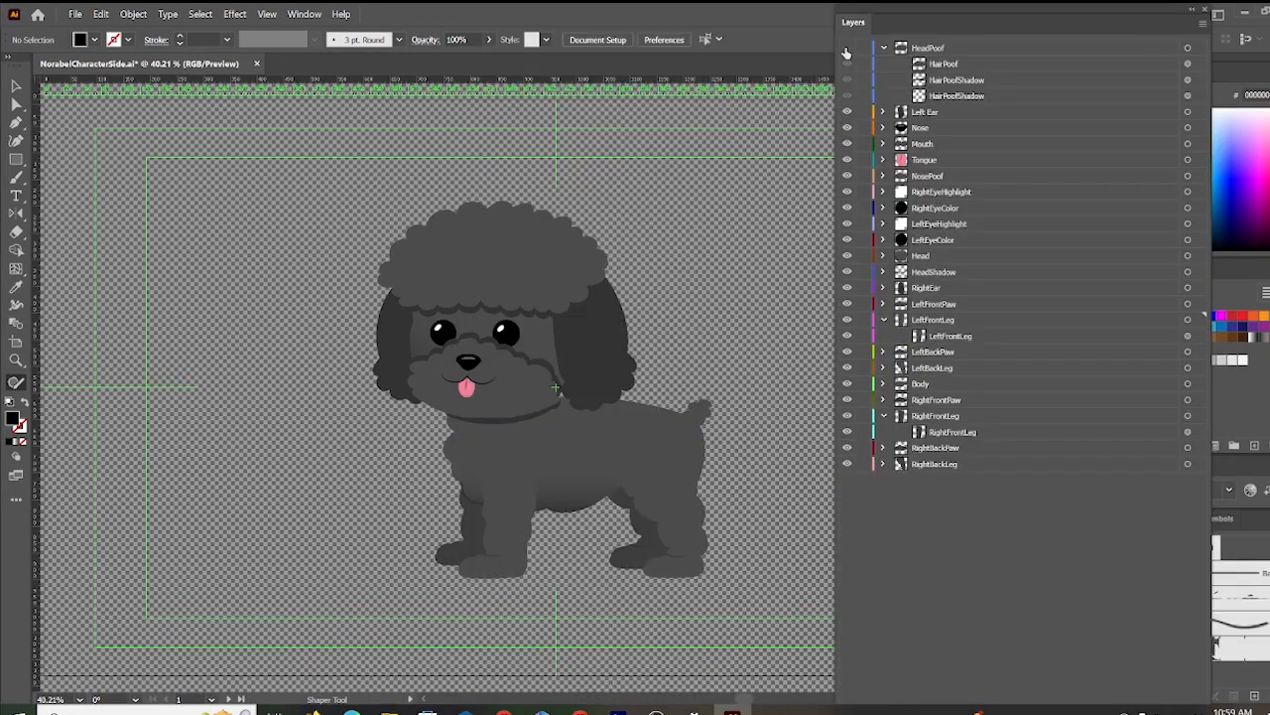
Toggle the visibility of the HeadPoof layer and its HairPoof sublayer off and on to check which artwork each contains.
{"action": "left_click", "coordinate": [847, 48]}
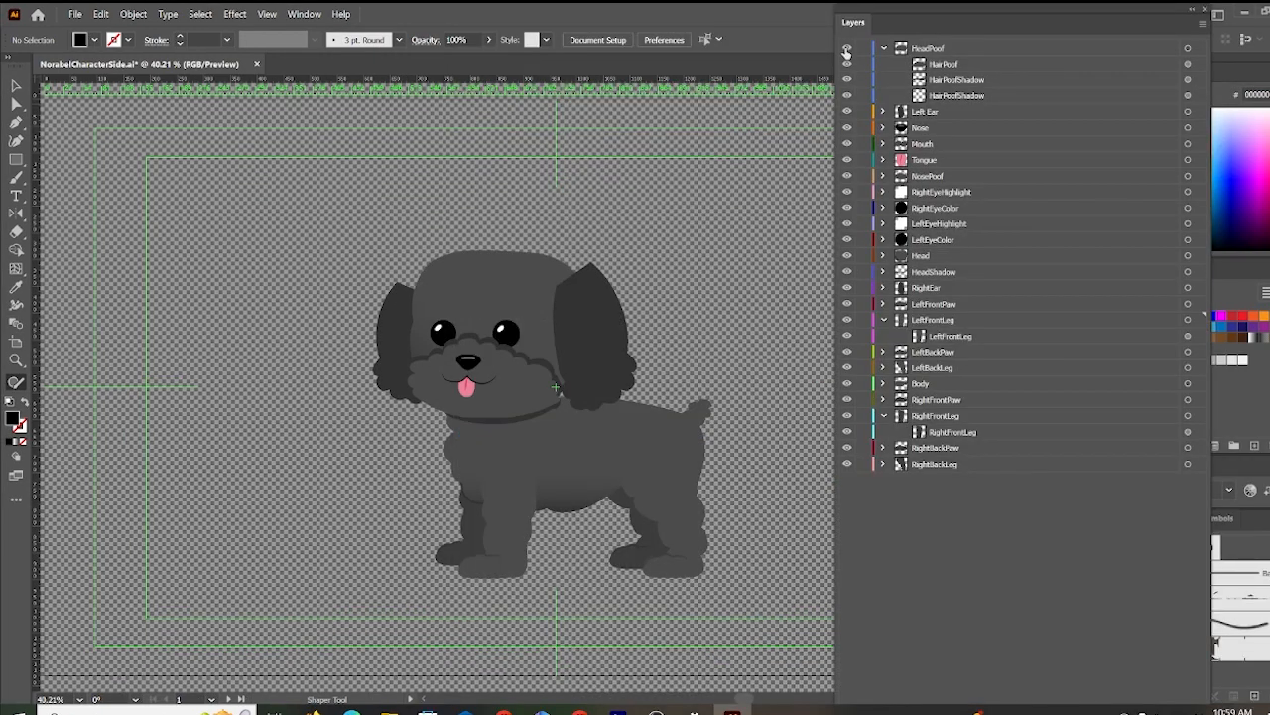
{"action": "left_click", "coordinate": [847, 47]}
{"action": "left_click", "coordinate": [847, 47]}
{"action": "left_click", "coordinate": [846, 47]}
{"action": "left_click", "coordinate": [846, 64]}
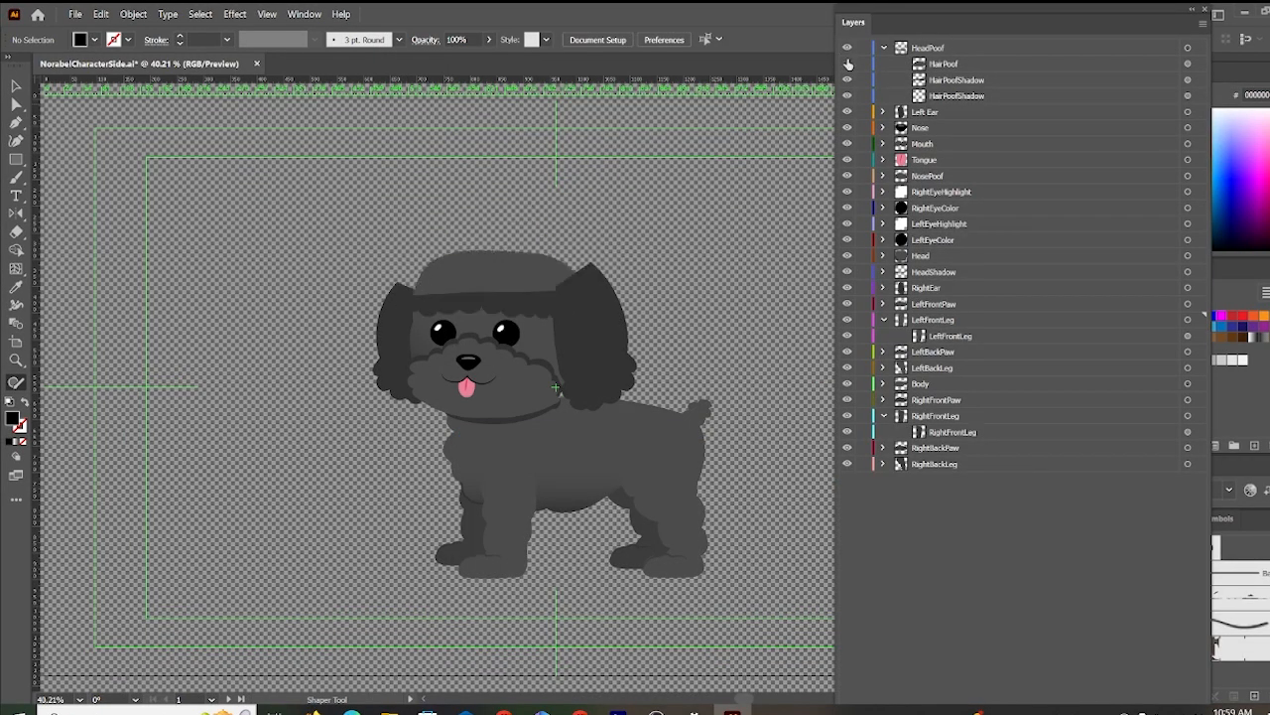
{"action": "left_click", "coordinate": [846, 64]}
{"action": "left_click", "coordinate": [847, 64]}
{"action": "left_click", "coordinate": [847, 63]}
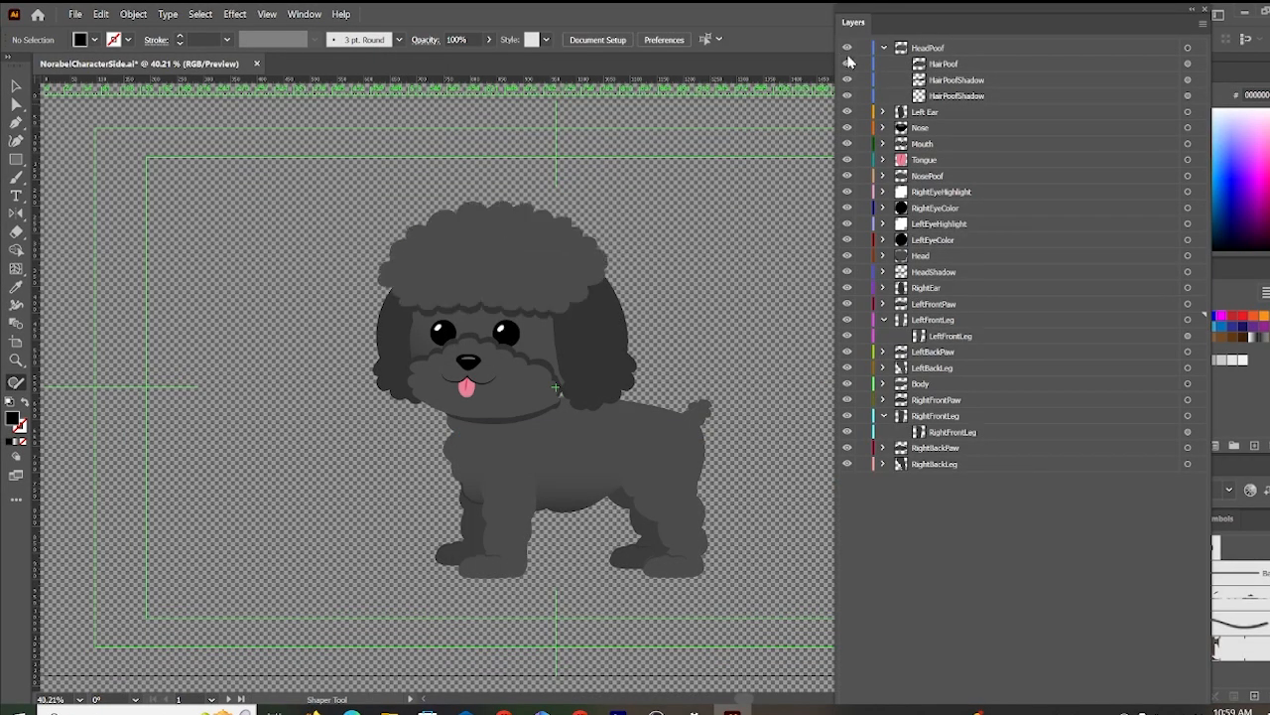
Collapse the HeadPoof layer, then toggle the visibility of the Left Ear, Nose, Mouth and Tongue layers to check their artwork.
{"action": "left_click", "coordinate": [883, 47]}
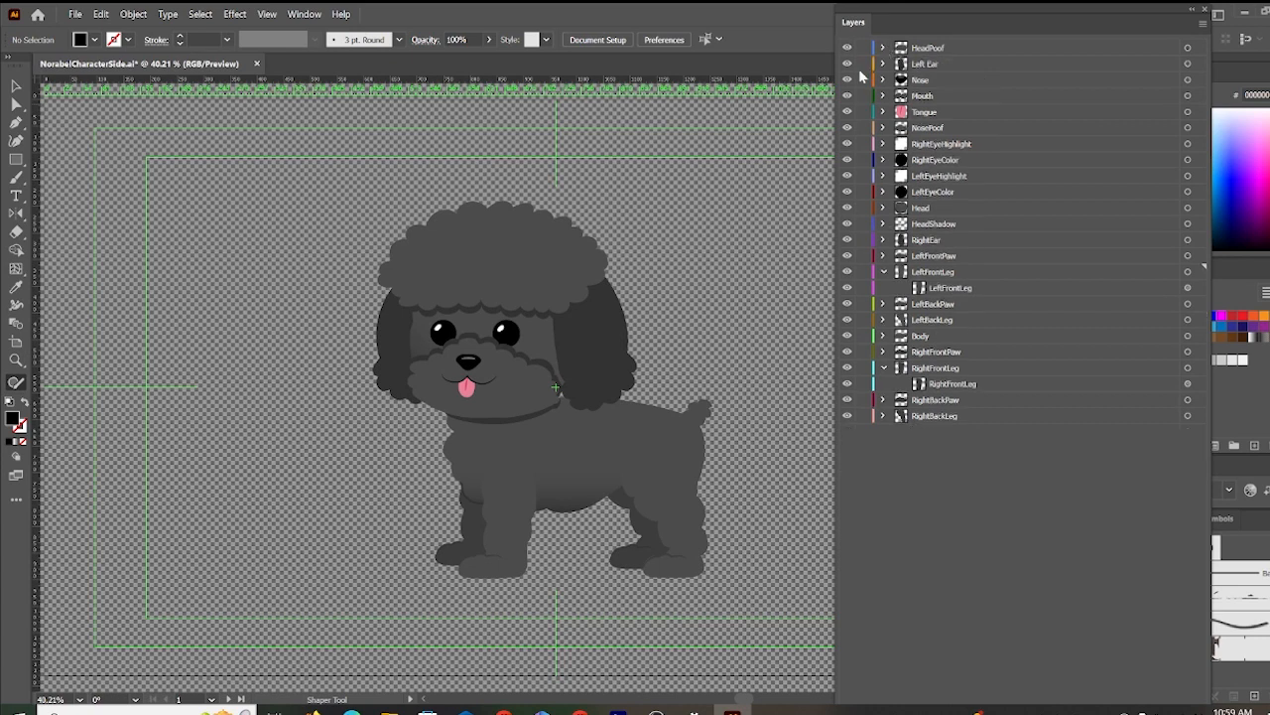
{"action": "left_click", "coordinate": [847, 63]}
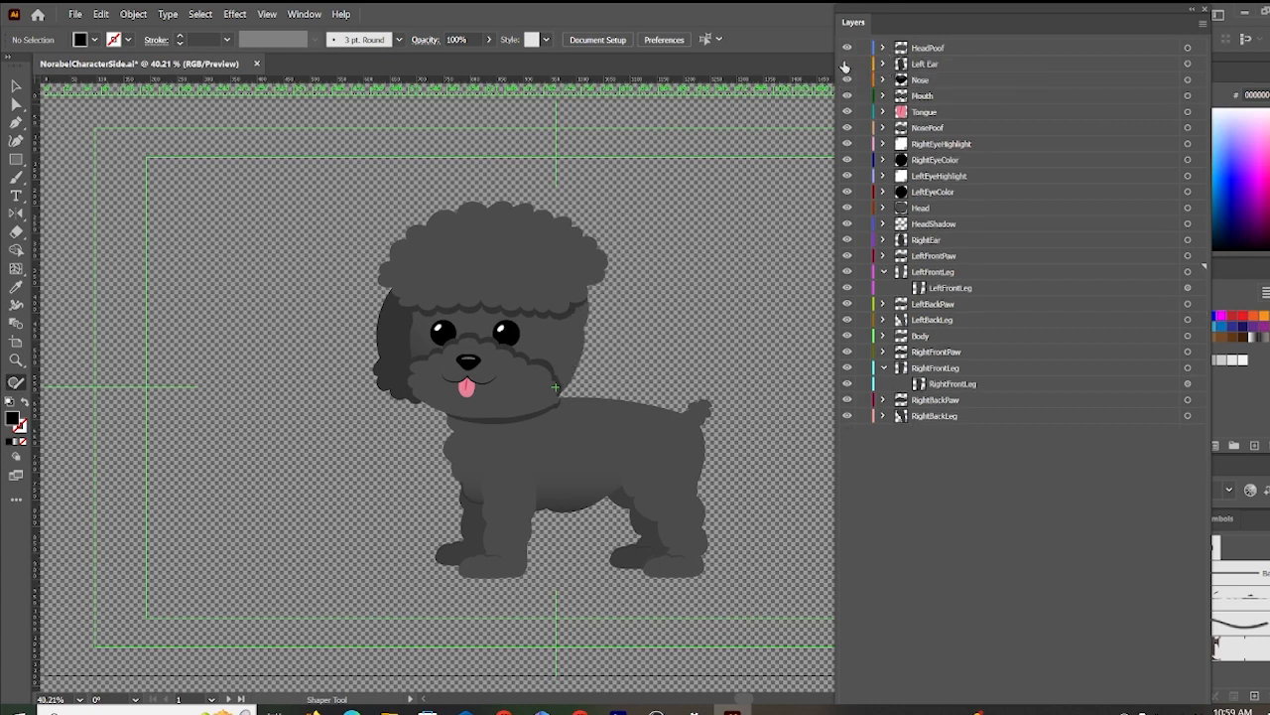
{"action": "left_click", "coordinate": [847, 64]}
{"action": "left_click", "coordinate": [847, 64]}
{"action": "left_click", "coordinate": [846, 63]}
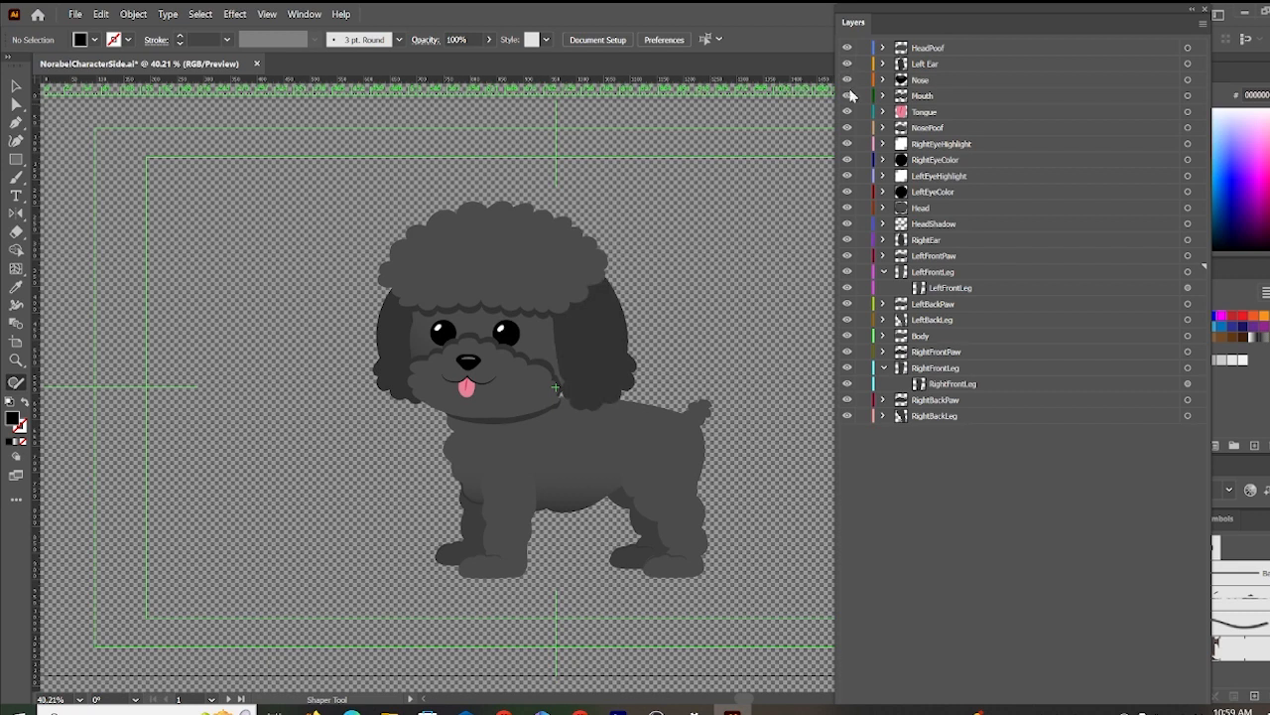
{"action": "left_click", "coordinate": [847, 79]}
{"action": "left_click", "coordinate": [847, 79]}
{"action": "left_click", "coordinate": [846, 98]}
{"action": "left_click", "coordinate": [846, 99]}
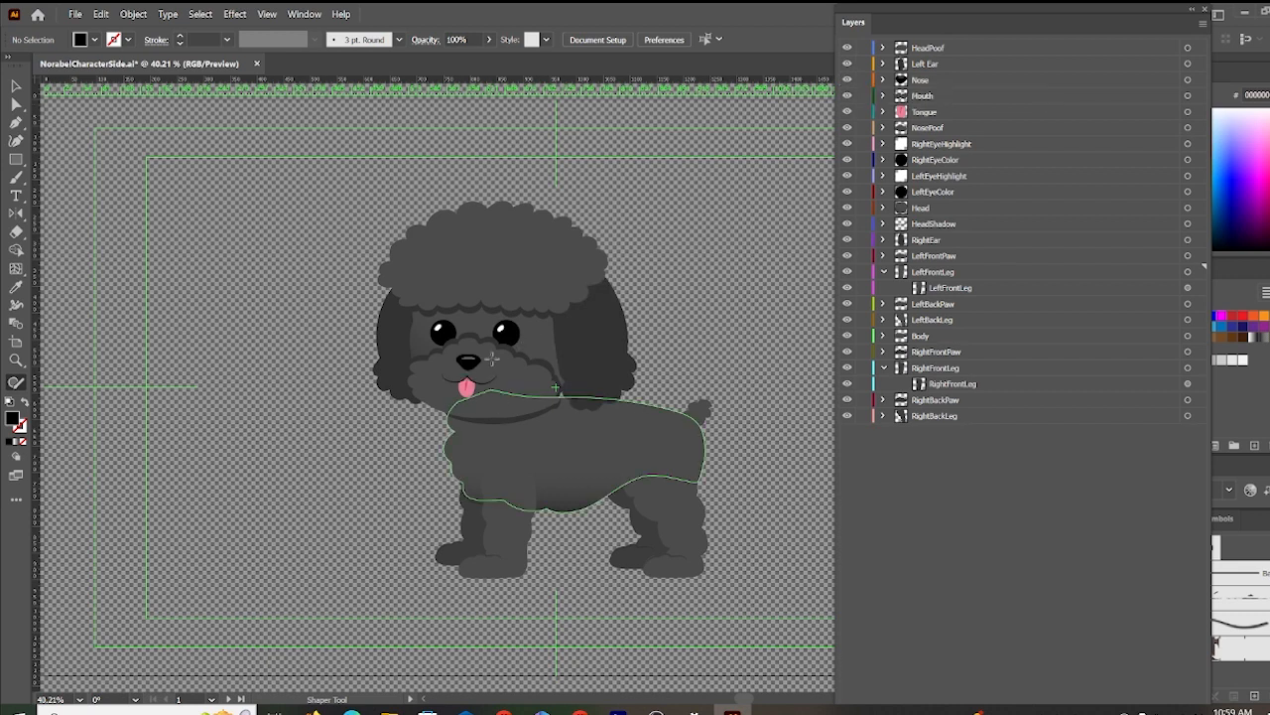
{"action": "left_click", "coordinate": [846, 112]}
{"action": "left_click", "coordinate": [846, 111]}
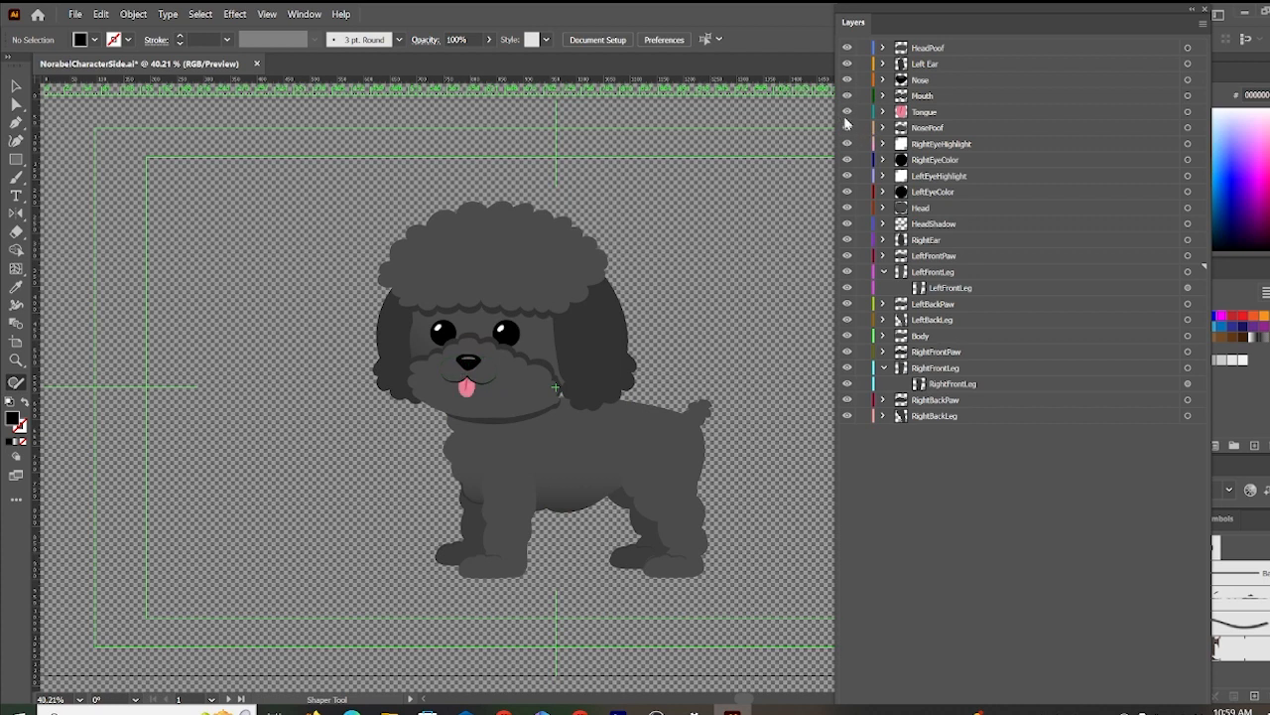
Toggle the visibility of the NosePoof, RightEyeHighlight, Head, HeadShadow and RightEar layers to check their artwork.
{"action": "left_click", "coordinate": [846, 128]}
{"action": "left_click", "coordinate": [847, 128]}
{"action": "left_click", "coordinate": [846, 128]}
{"action": "left_click", "coordinate": [846, 128]}
{"action": "left_click", "coordinate": [849, 144]}
{"action": "left_click", "coordinate": [847, 208]}
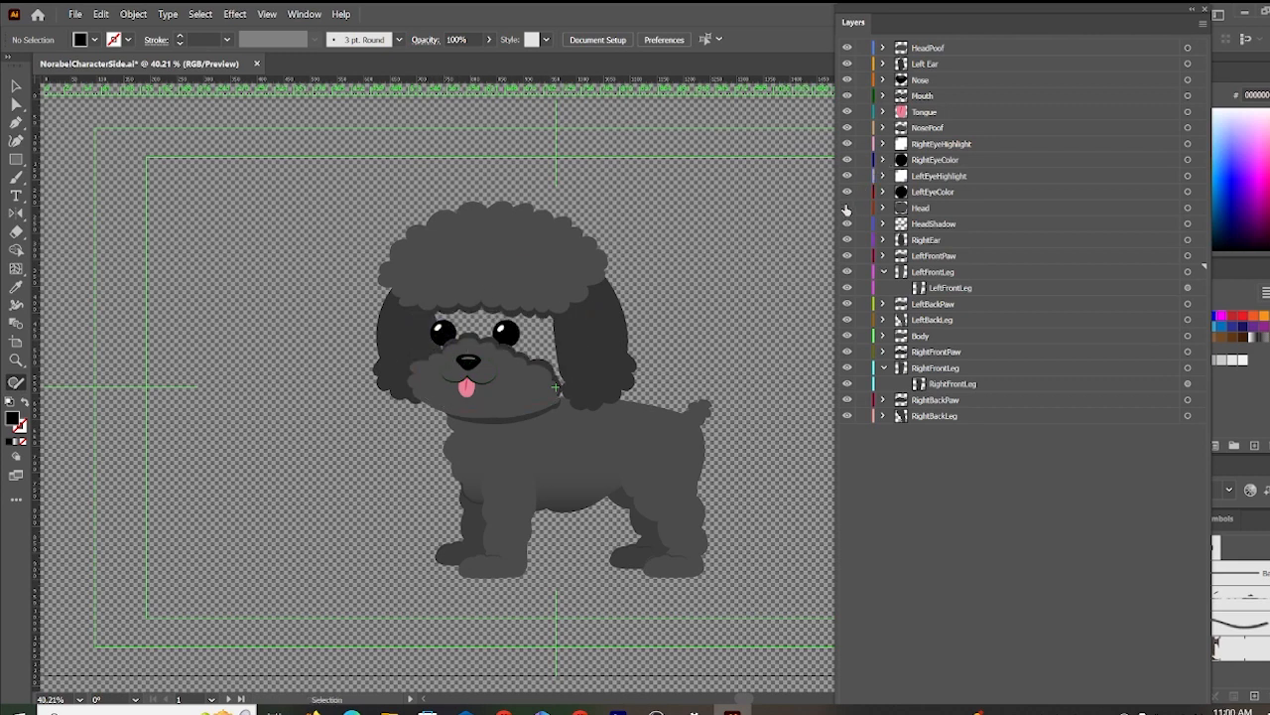
{"action": "left_click", "coordinate": [847, 208]}
{"action": "left_click", "coordinate": [847, 223]}
{"action": "left_click", "coordinate": [848, 224]}
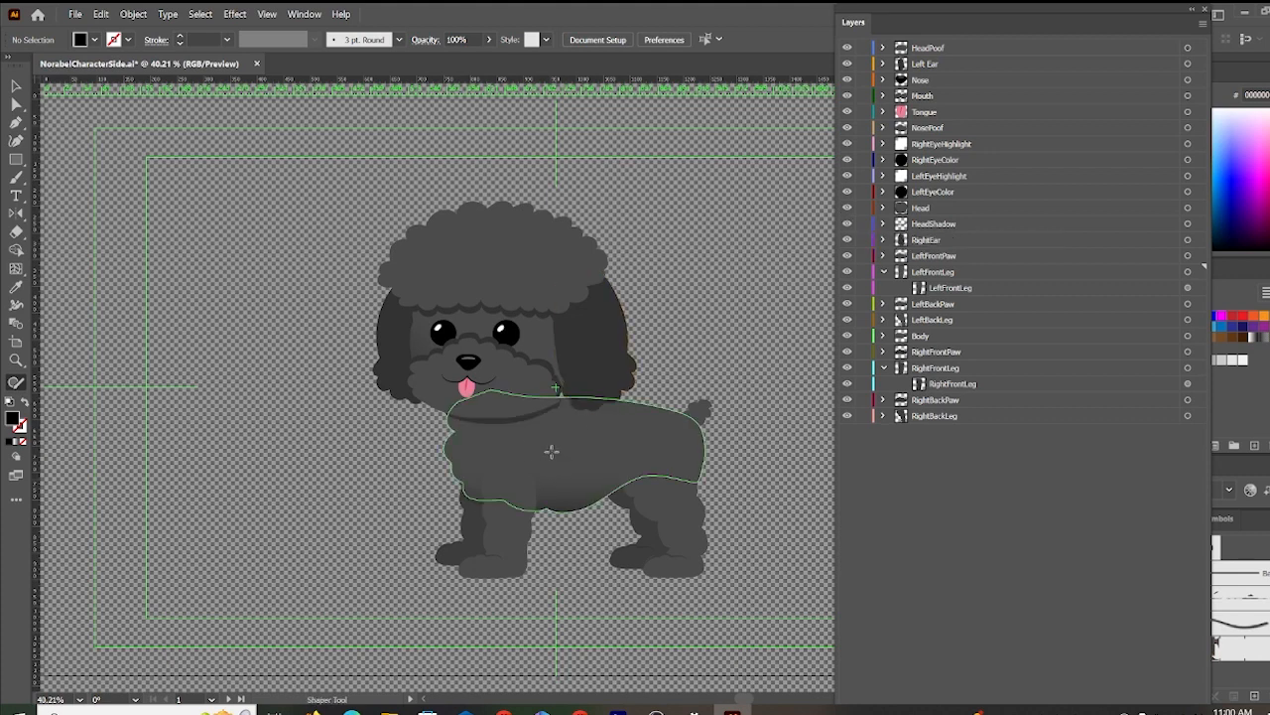
{"action": "left_click", "coordinate": [847, 239]}
{"action": "left_click", "coordinate": [846, 239]}
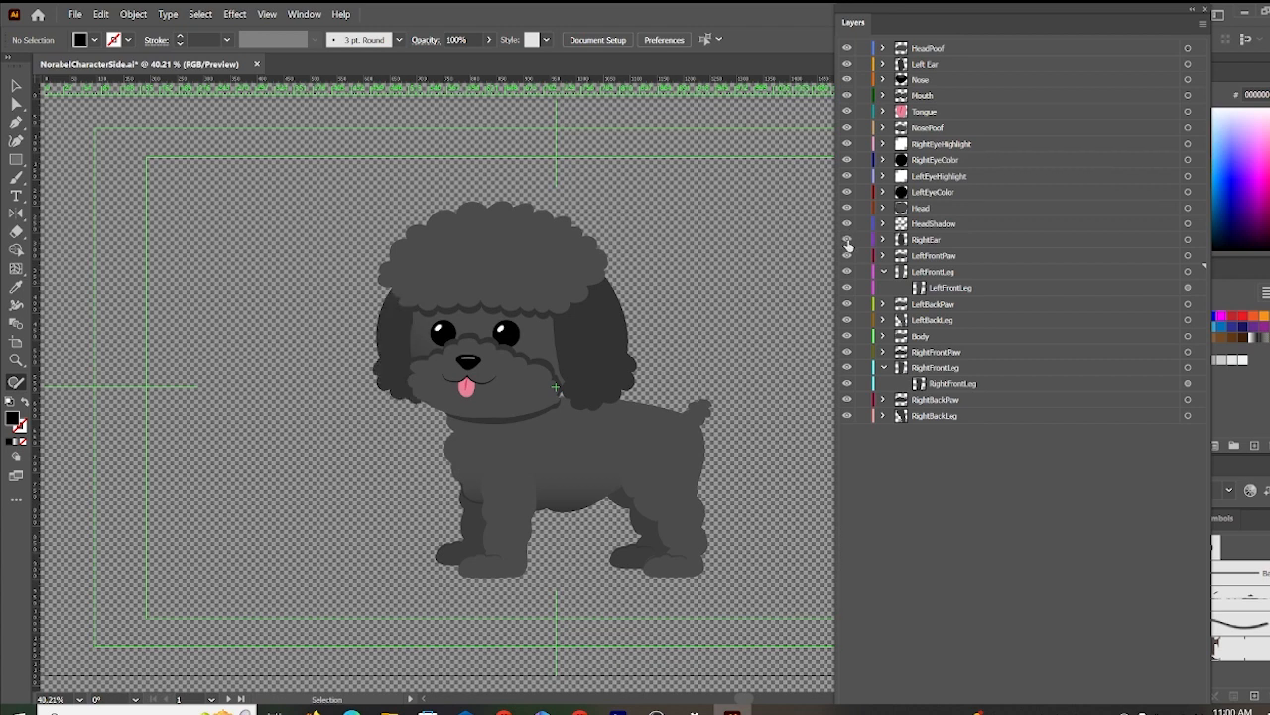
Toggle the visibility of the left front and left back paw and leg layers to check that each limb part is separate.
{"action": "left_click", "coordinate": [846, 255]}
{"action": "left_click", "coordinate": [846, 255]}
{"action": "left_click", "coordinate": [847, 271]}
{"action": "left_click", "coordinate": [847, 271]}
{"action": "left_click", "coordinate": [847, 287]}
{"action": "left_click", "coordinate": [846, 288]}
{"action": "left_click", "coordinate": [846, 304]}
{"action": "left_click", "coordinate": [846, 304]}
{"action": "left_click", "coordinate": [847, 319]}
{"action": "left_click", "coordinate": [846, 319]}
{"action": "left_click", "coordinate": [846, 319]}
{"action": "left_click", "coordinate": [847, 319]}
Toggle the visibility of the Body, RightFrontPaw and RightFrontLeg layers to check their artwork.
{"action": "left_click", "coordinate": [847, 335]}
{"action": "left_click", "coordinate": [848, 353]}
{"action": "left_click", "coordinate": [848, 354]}
{"action": "left_click", "coordinate": [847, 383]}
{"action": "left_click", "coordinate": [847, 383]}
{"action": "left_click", "coordinate": [848, 384]}
{"action": "left_click", "coordinate": [847, 384]}
Save the layered artwork as a separate Illustrator file named NorabelCharacterSideAnimate.
{"action": "left_click", "coordinate": [75, 14]}
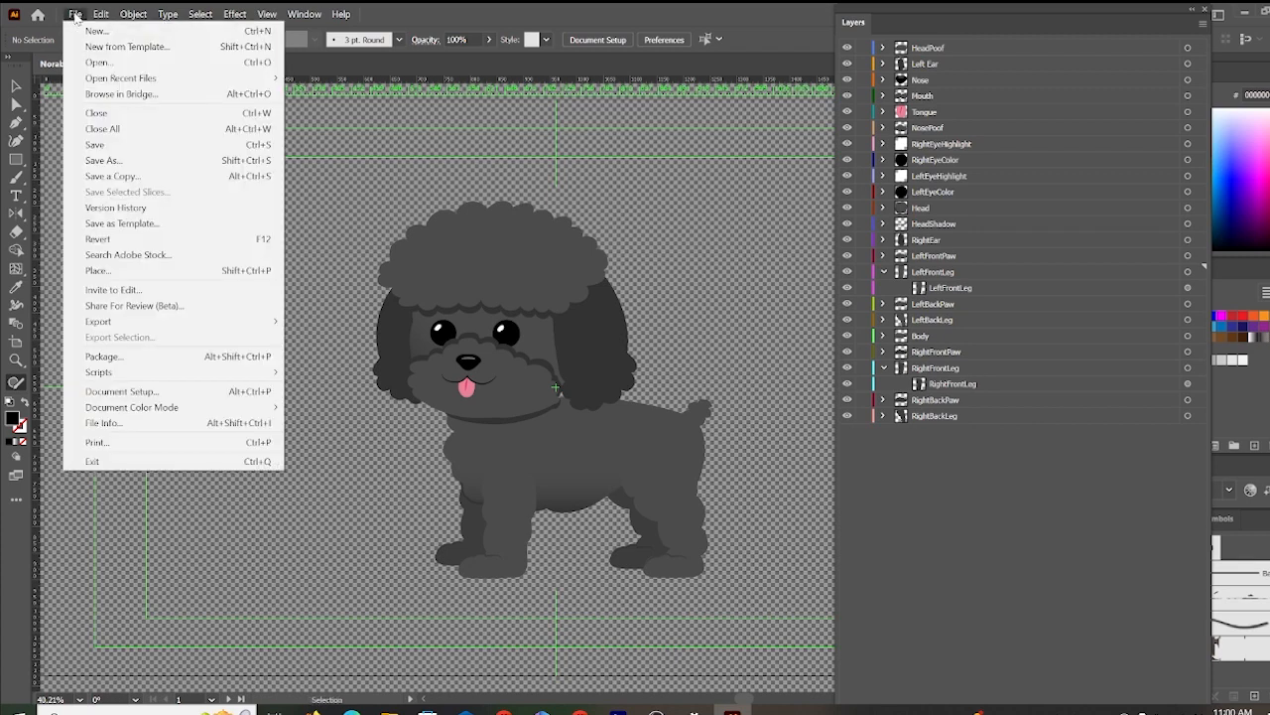
{"action": "left_click", "coordinate": [90, 160]}
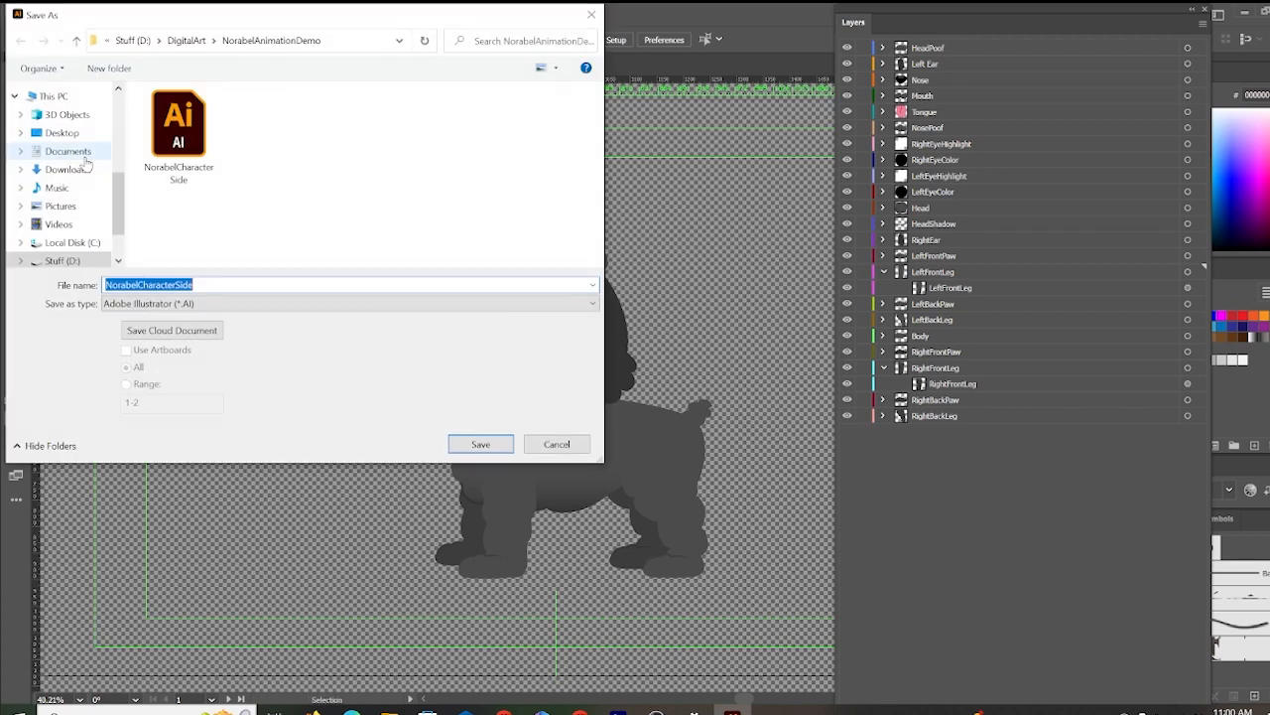
{"action": "left_click", "coordinate": [222, 285]}
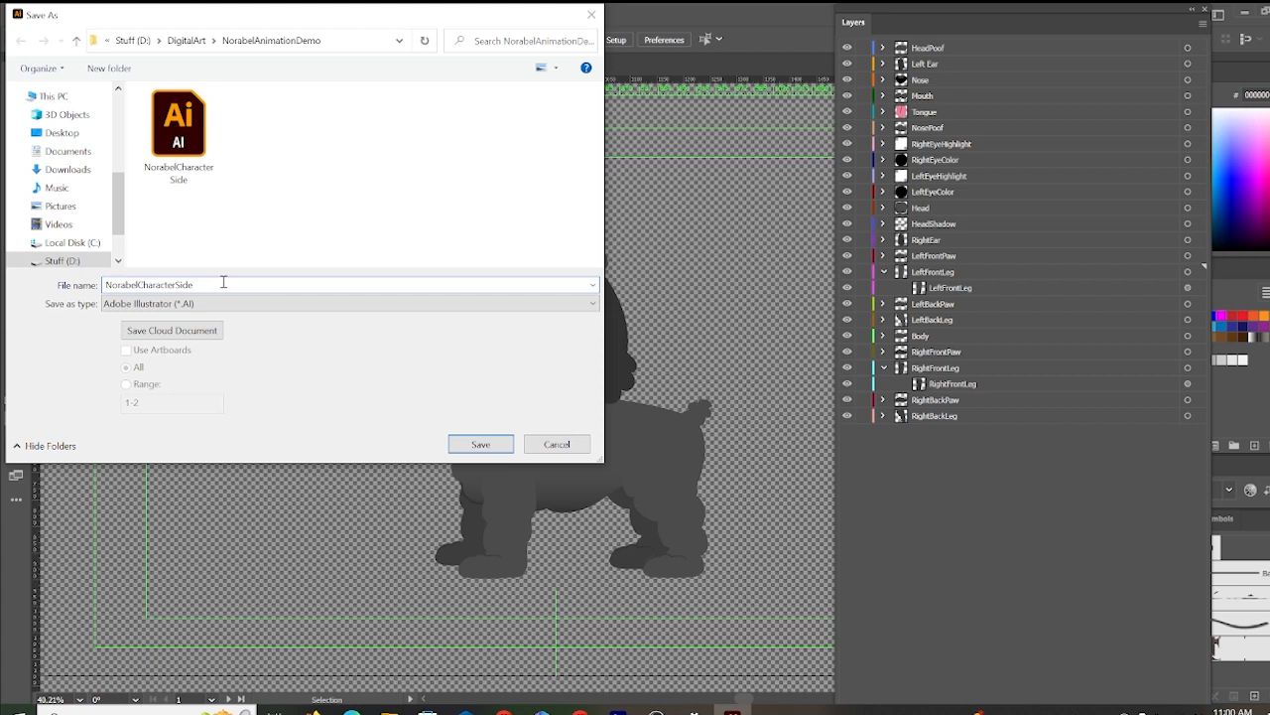
{"action": "type", "text": "Anim"}
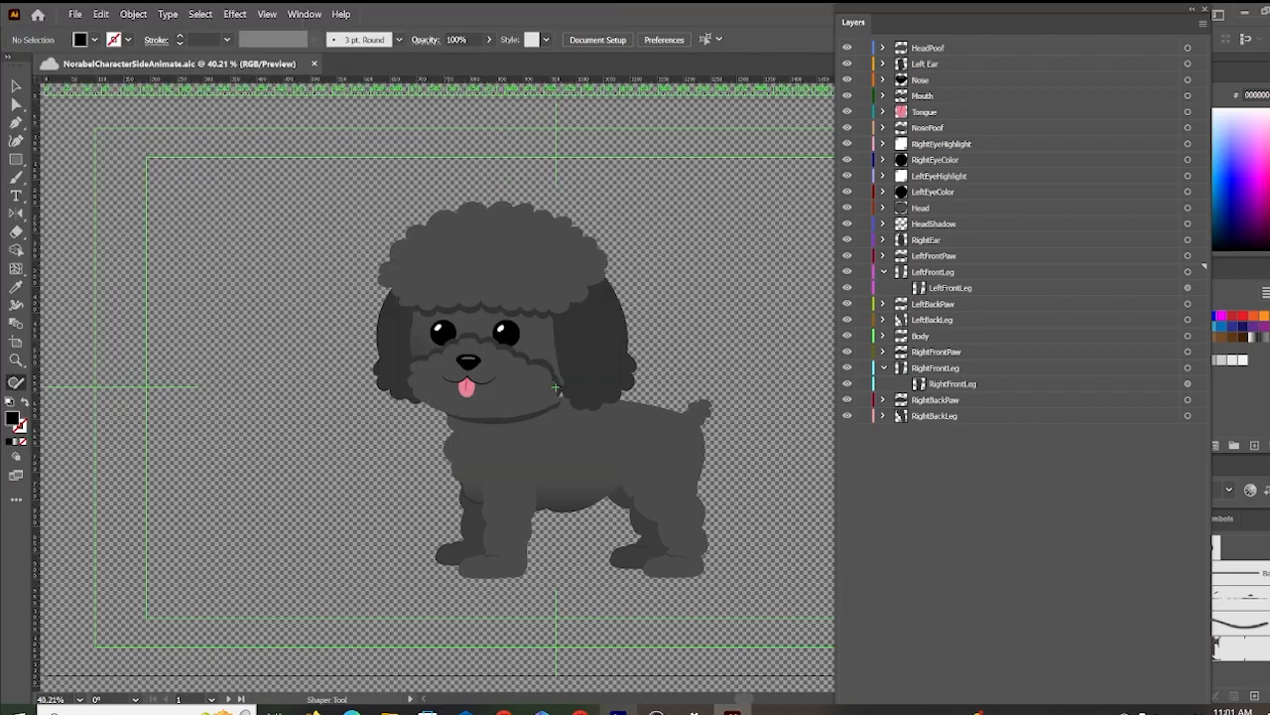
Switch to After Effects, import NorabelCharacterSideAnimate as Composition - Retain Layer Sizes, and open the imported composition.
{"action": "left_click", "coordinate": [618, 710]}
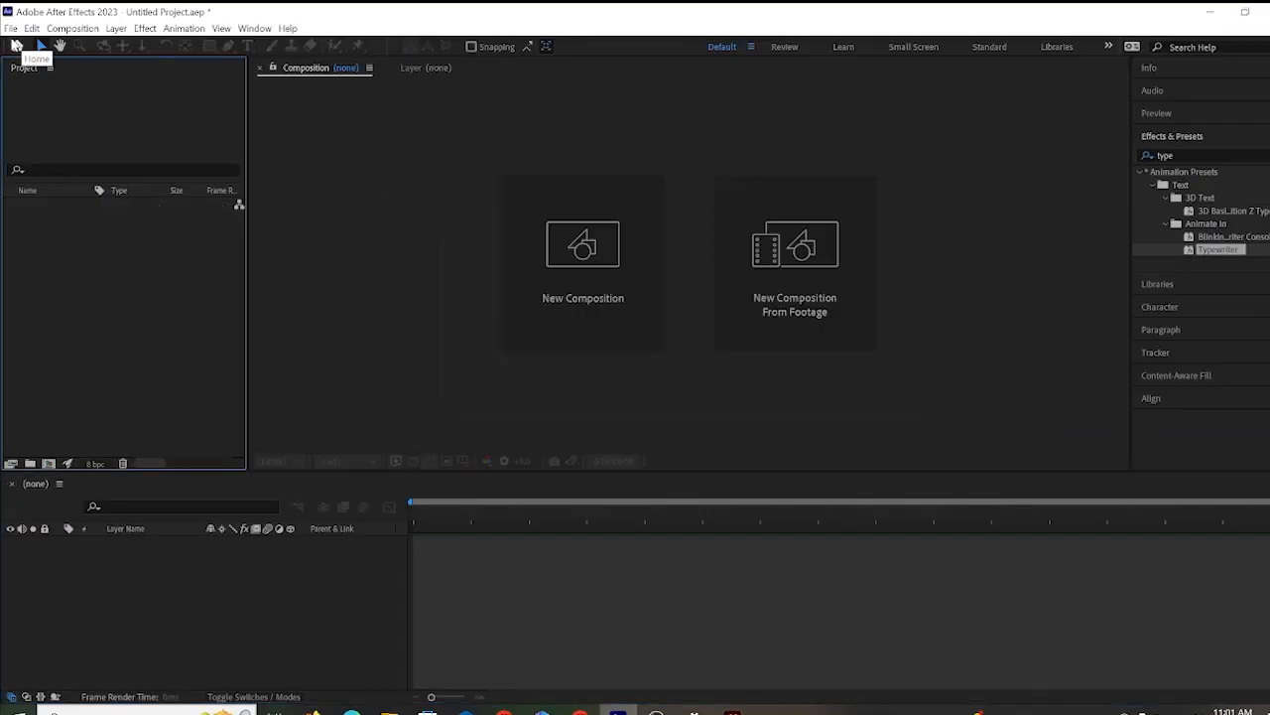
{"action": "left_click", "coordinate": [10, 28]}
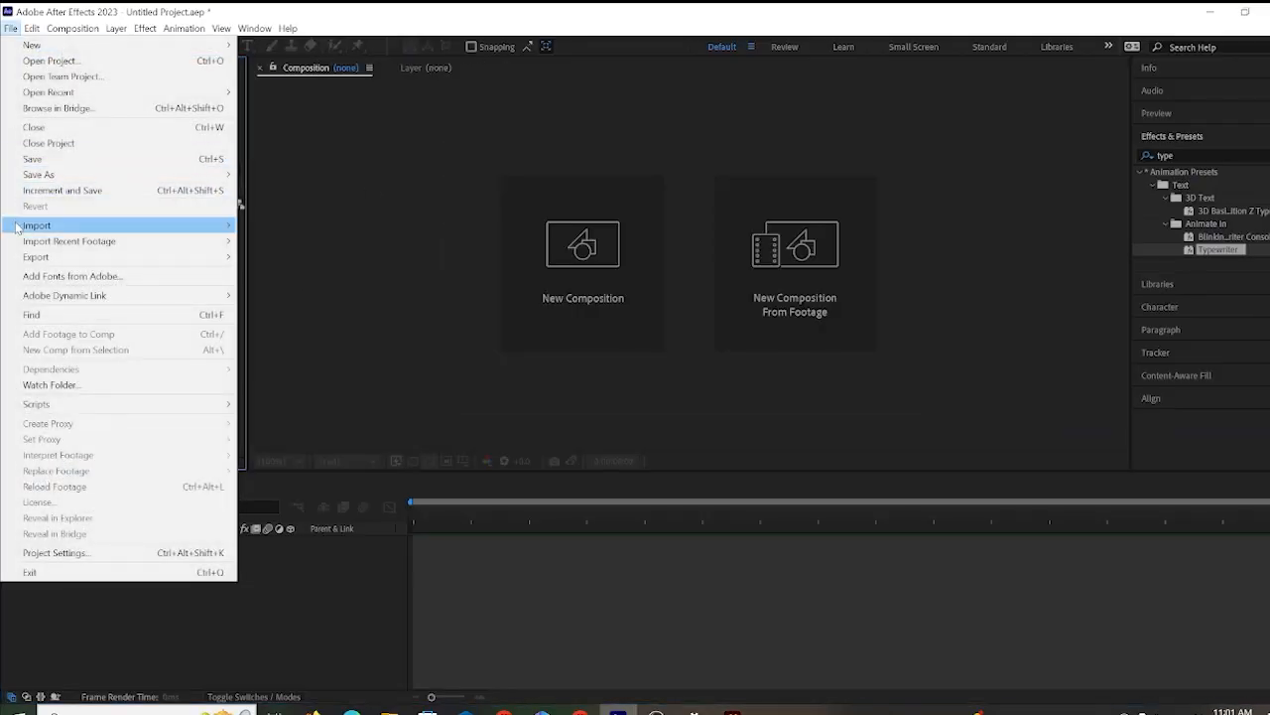
{"action": "mouse_move", "coordinate": [17, 227]}
{"action": "left_click", "coordinate": [285, 227]}
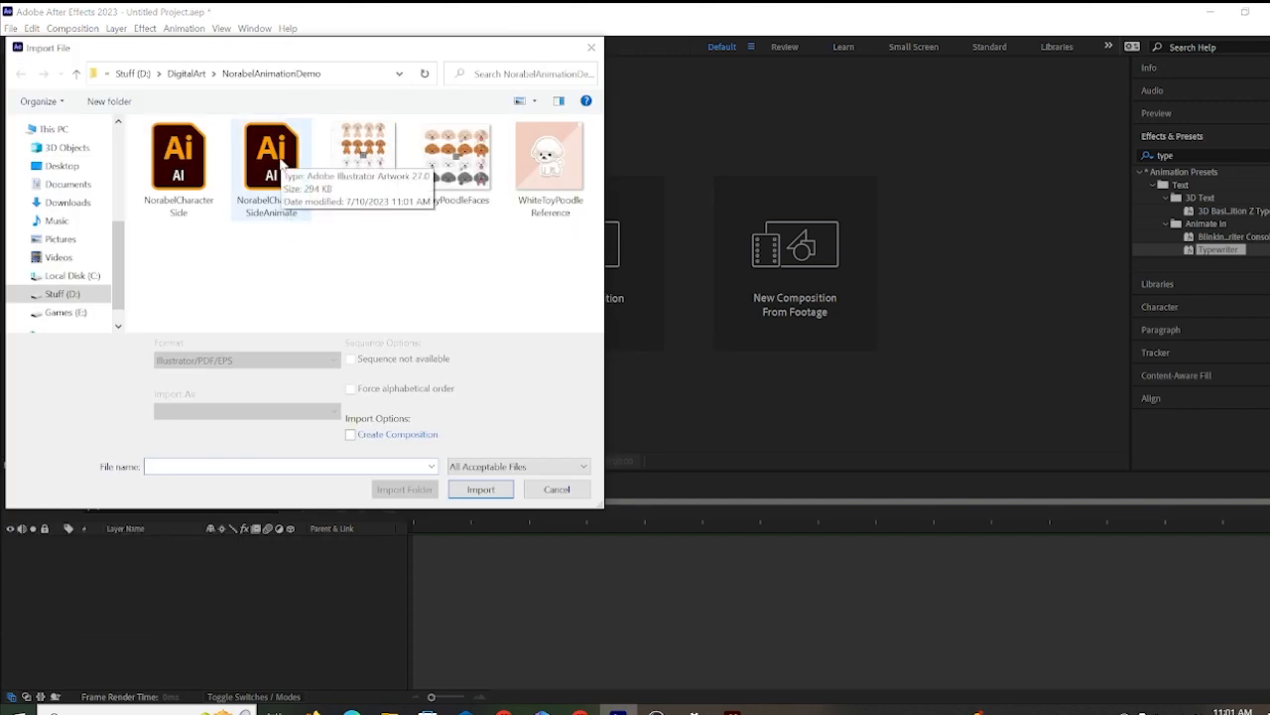
{"action": "left_click", "coordinate": [282, 163]}
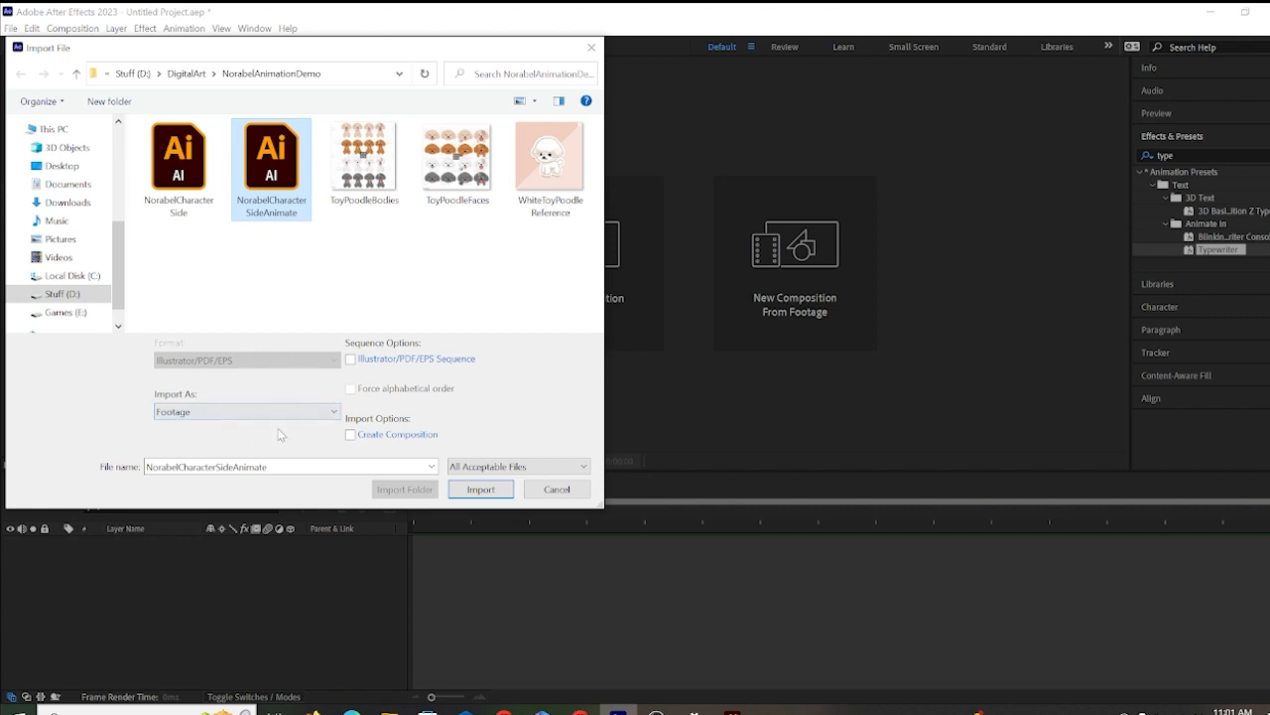
{"action": "left_click", "coordinate": [319, 413]}
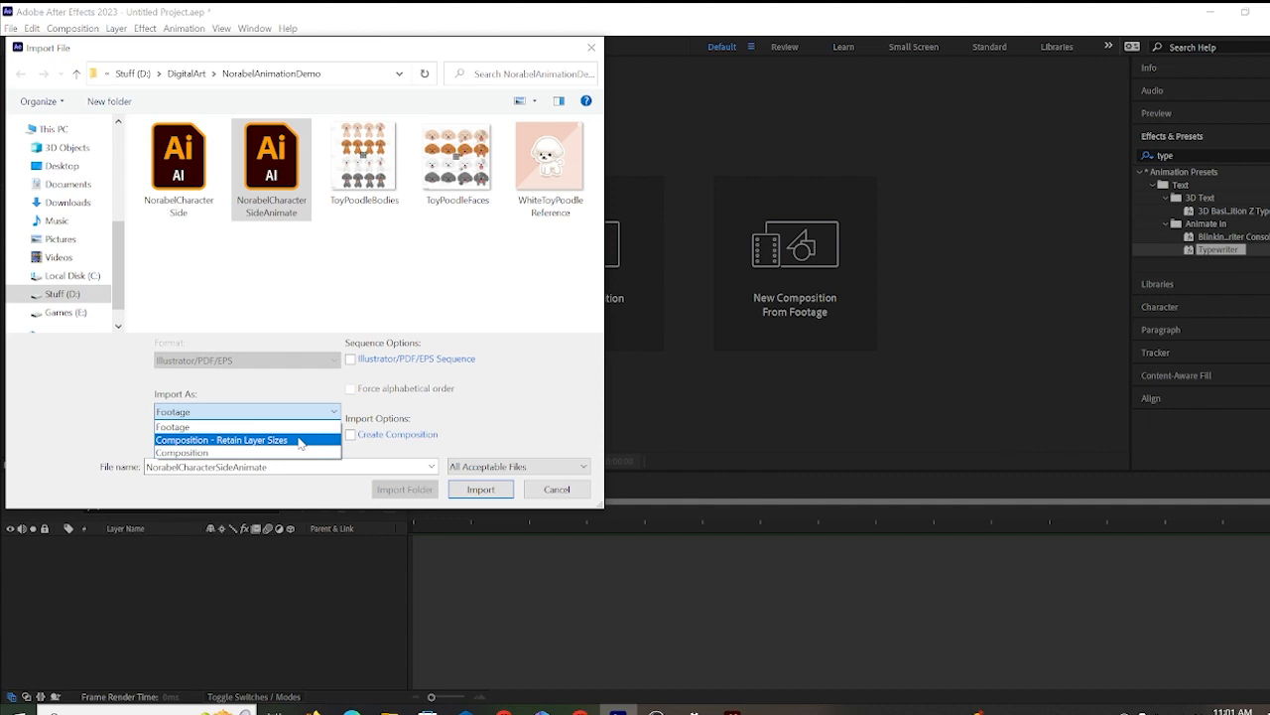
{"action": "left_click", "coordinate": [299, 440]}
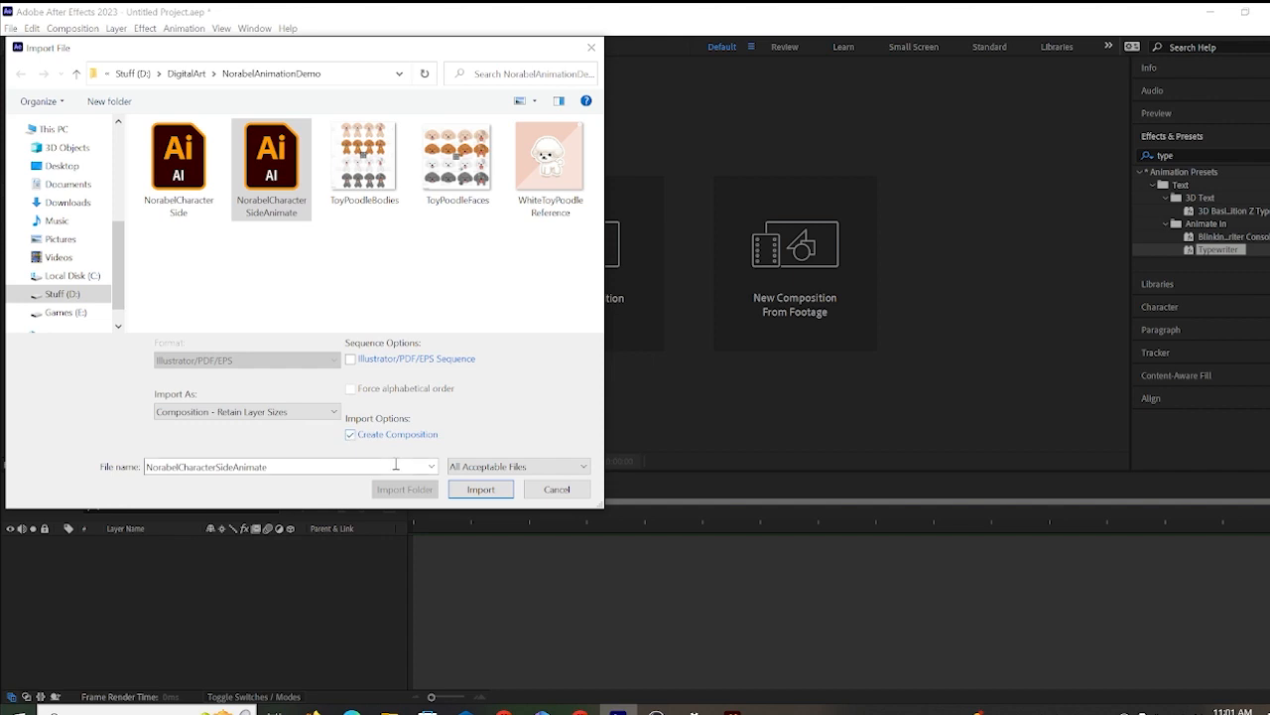
{"action": "left_click", "coordinate": [482, 491]}
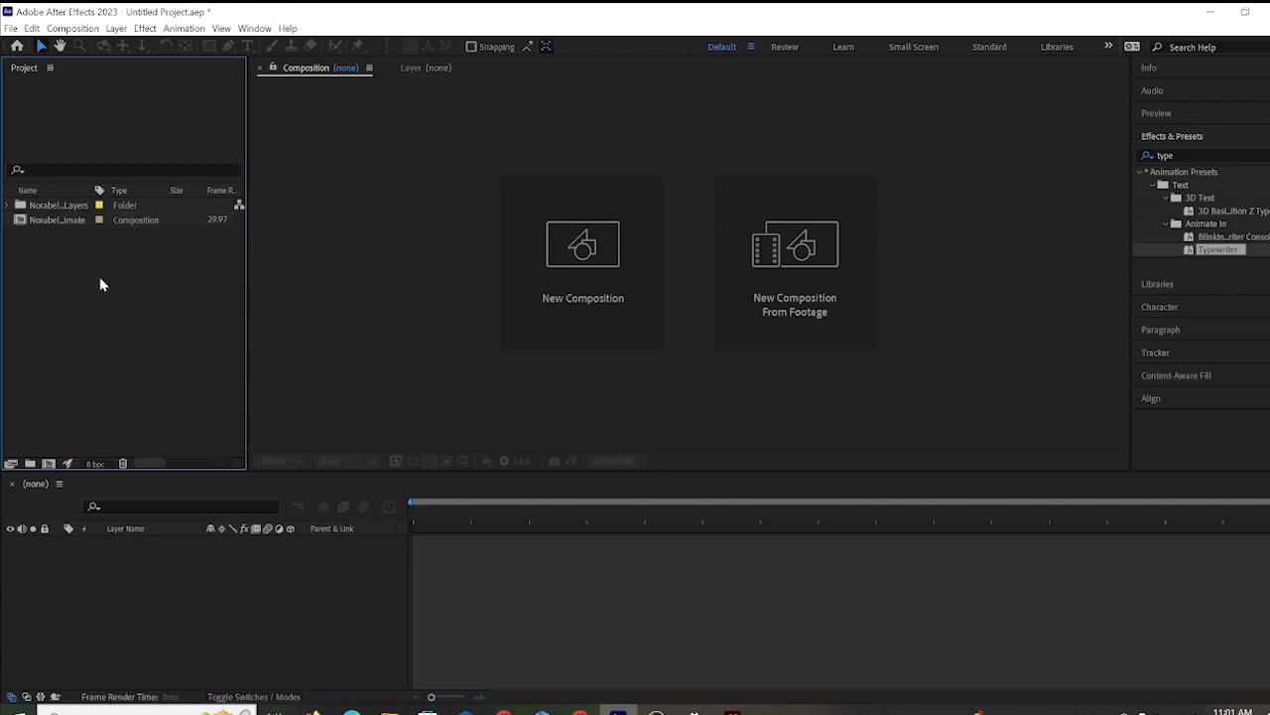
{"action": "double_click", "coordinate": [59, 221]}
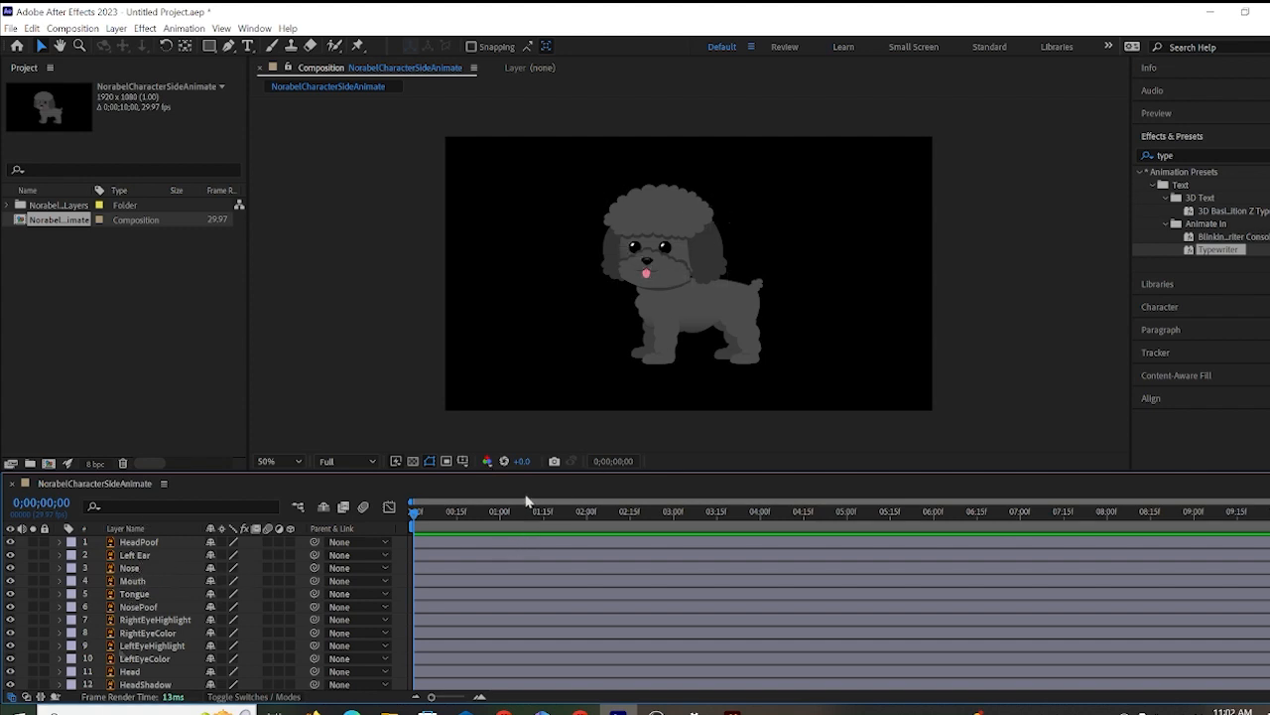
Create a new empty composition with the default settings.
{"action": "left_click", "coordinate": [79, 30]}
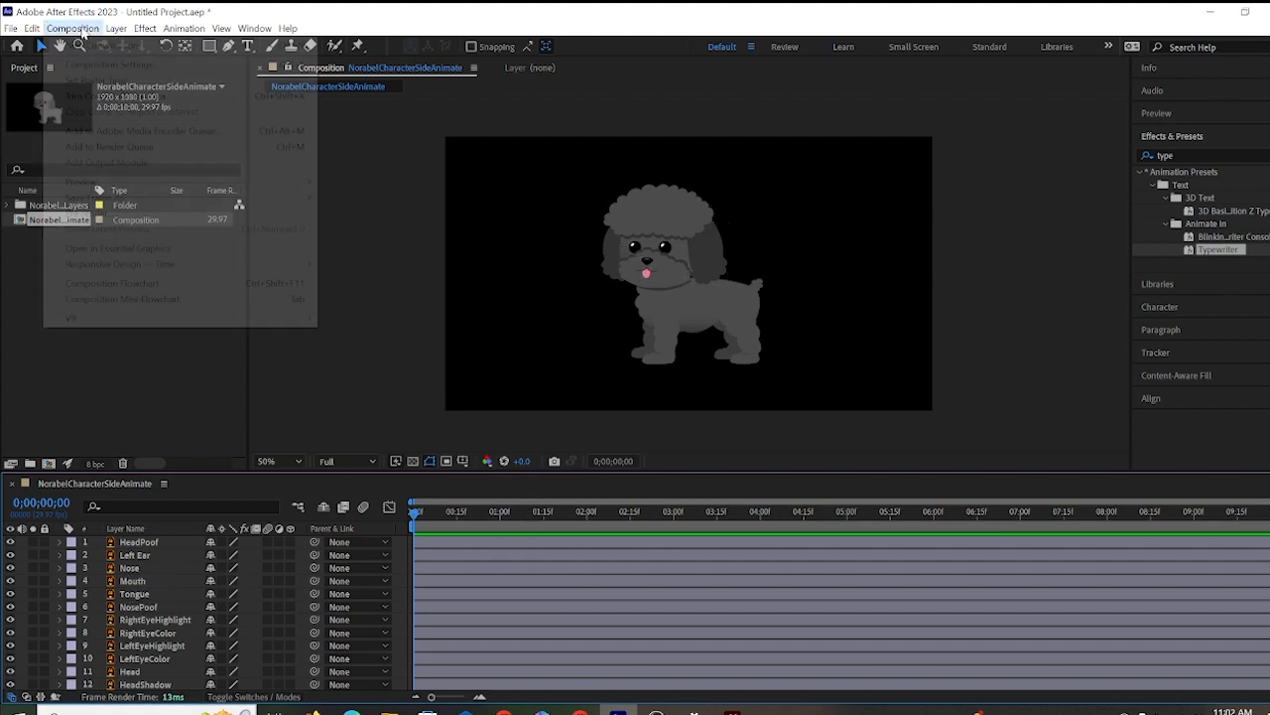
{"action": "left_click", "coordinate": [97, 45]}
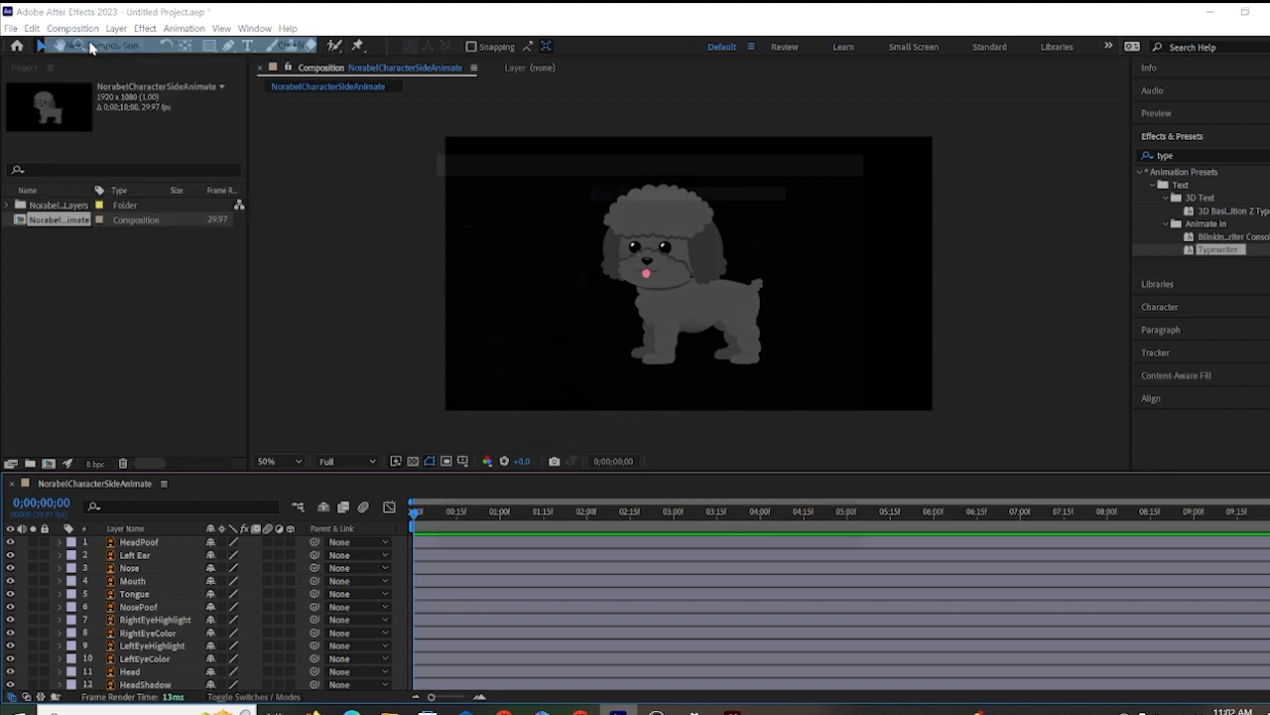
{"action": "left_click", "coordinate": [762, 537]}
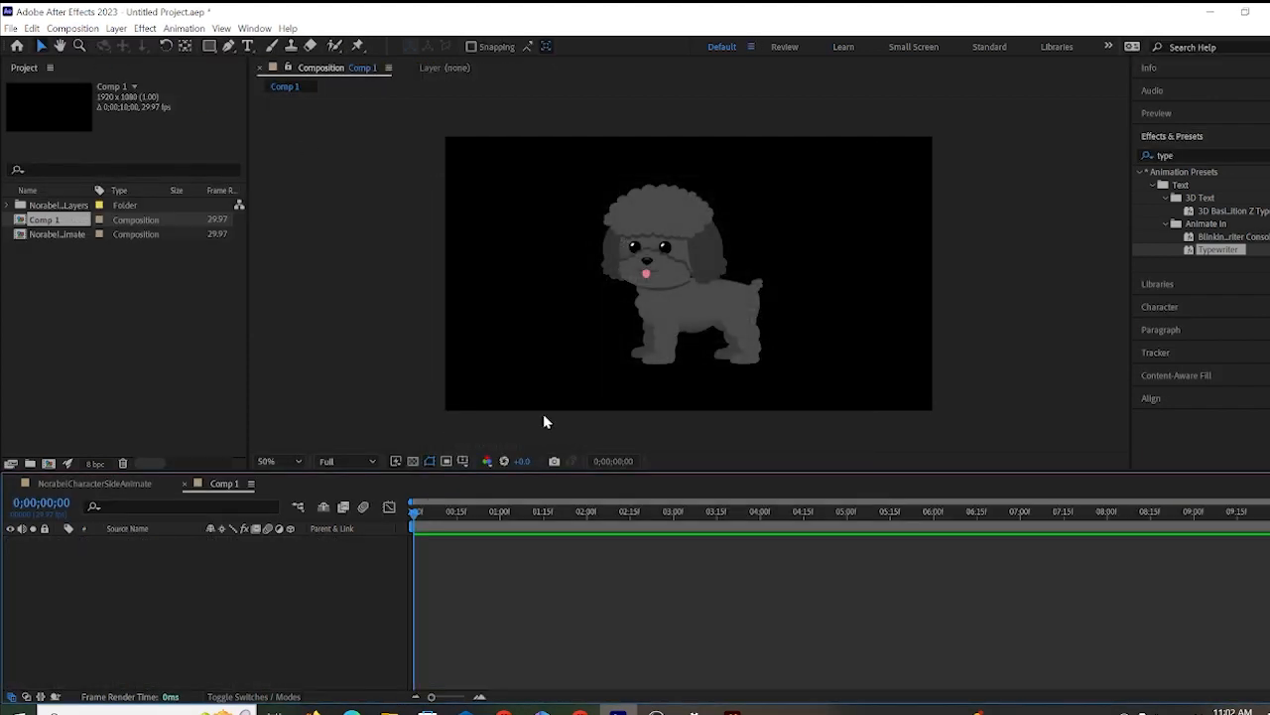
View the imported NorabelCharacterSideAnimate composition's layers, then reopen the empty Comp 1.
{"action": "left_click", "coordinate": [44, 222]}
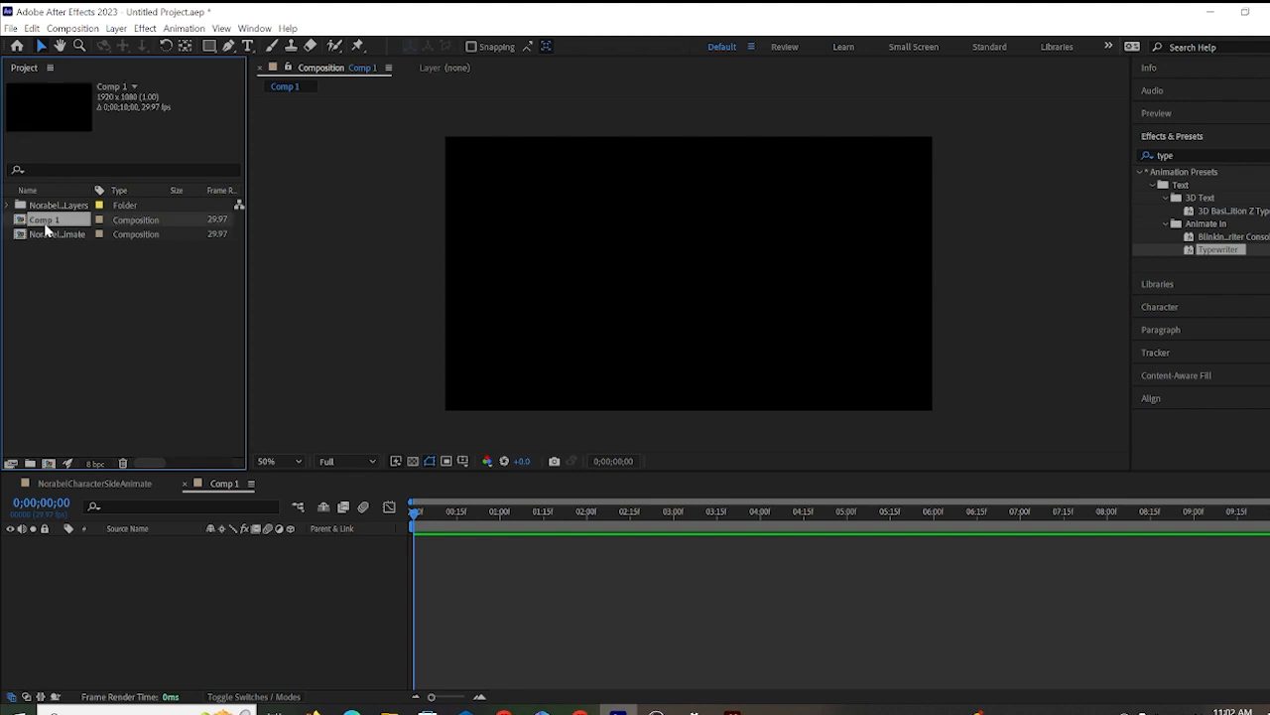
{"action": "left_click", "coordinate": [52, 240]}
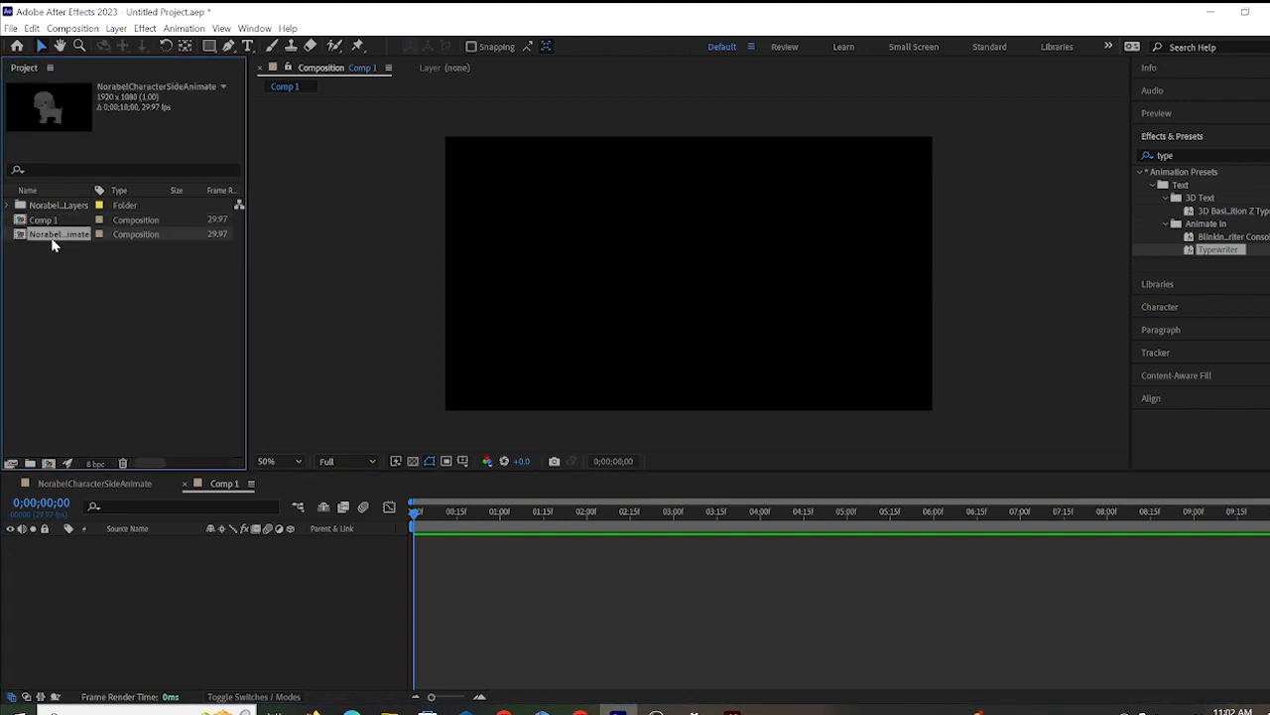
{"action": "double_click", "coordinate": [53, 239]}
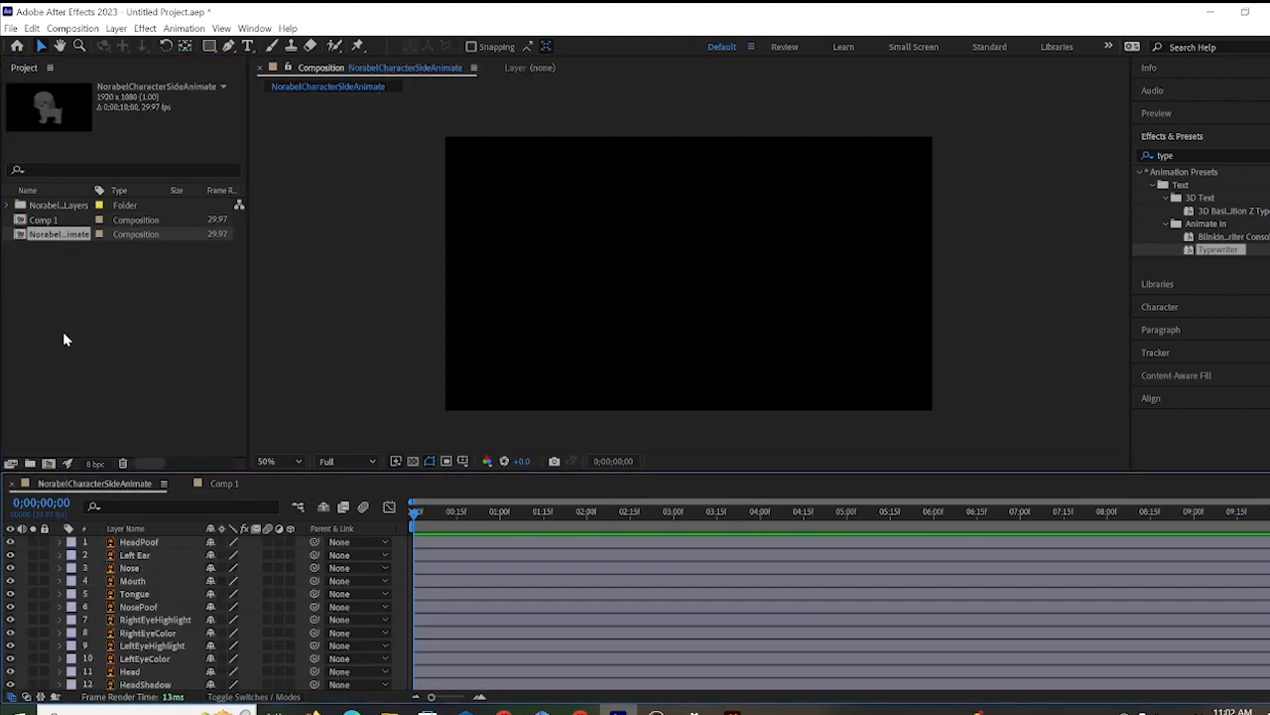
{"action": "left_click", "coordinate": [56, 222]}
{"action": "double_click", "coordinate": [56, 223]}
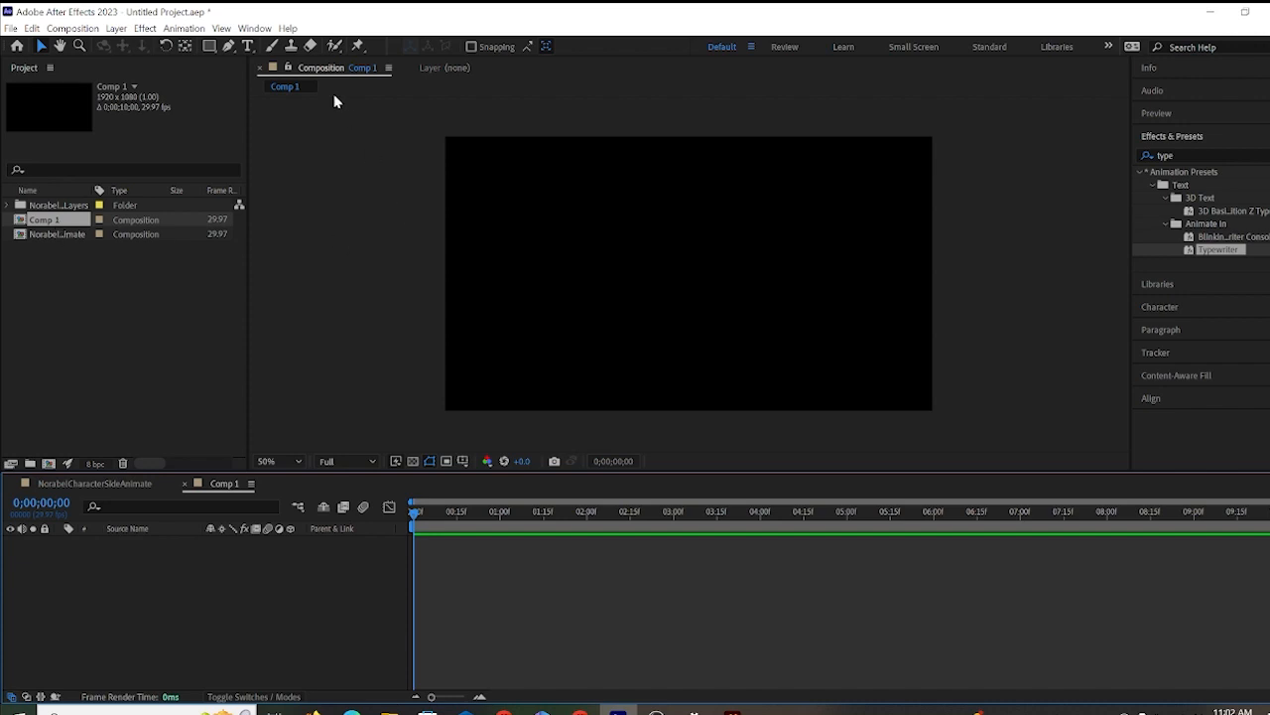
Draw a large ellipse near the middle of Comp 1 with the Ellipse Tool.
{"action": "left_click", "coordinate": [209, 48]}
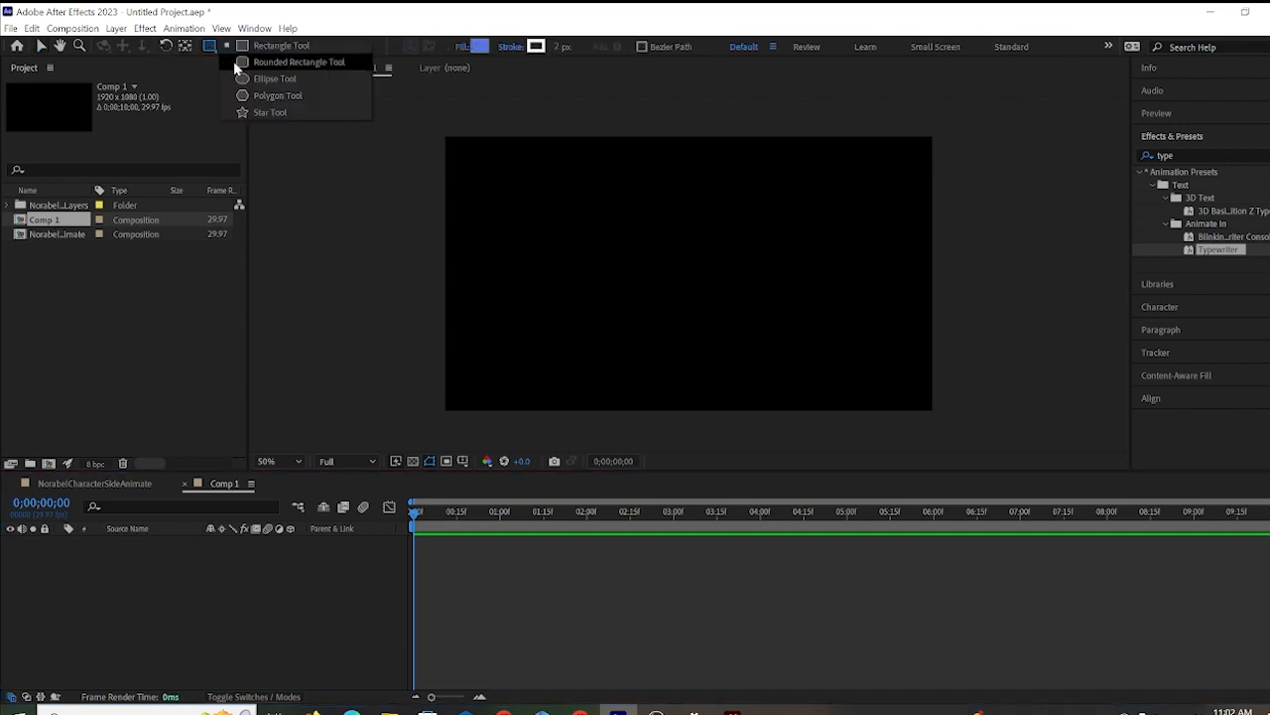
{"action": "left_click", "coordinate": [263, 79]}
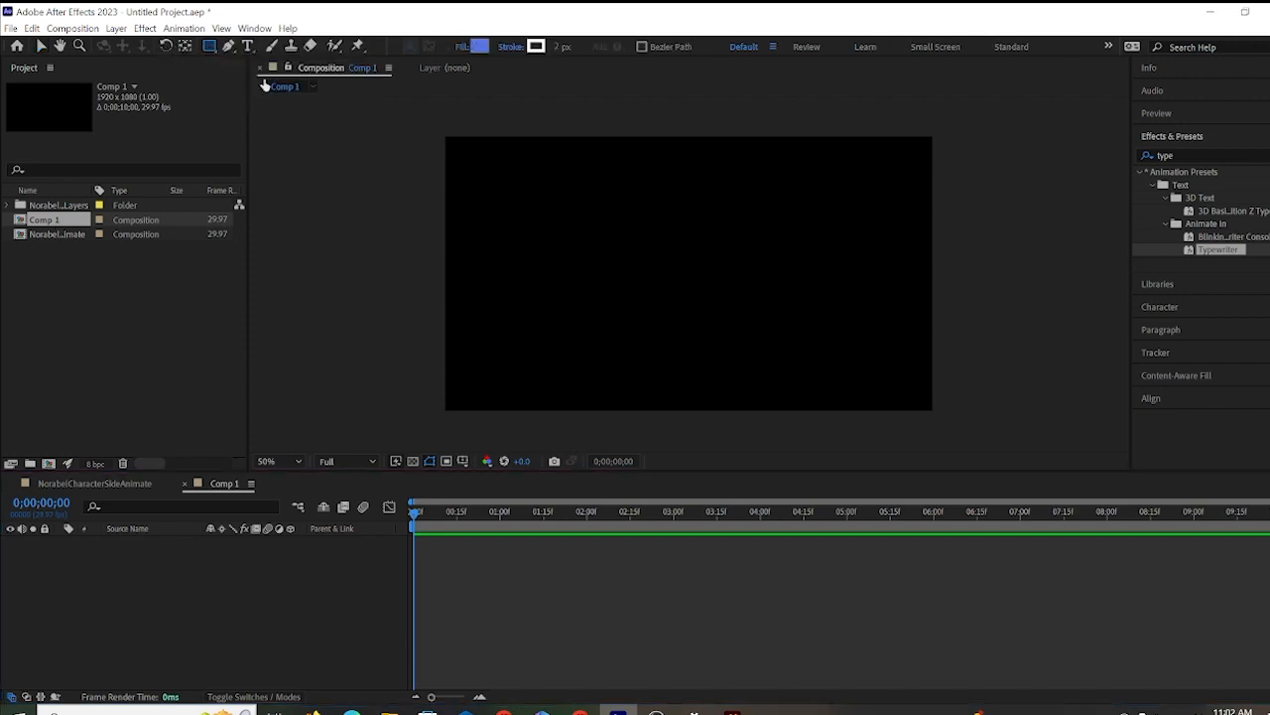
{"action": "left_click_drag", "start_coordinate": [557, 186], "coordinate": [776, 375]}
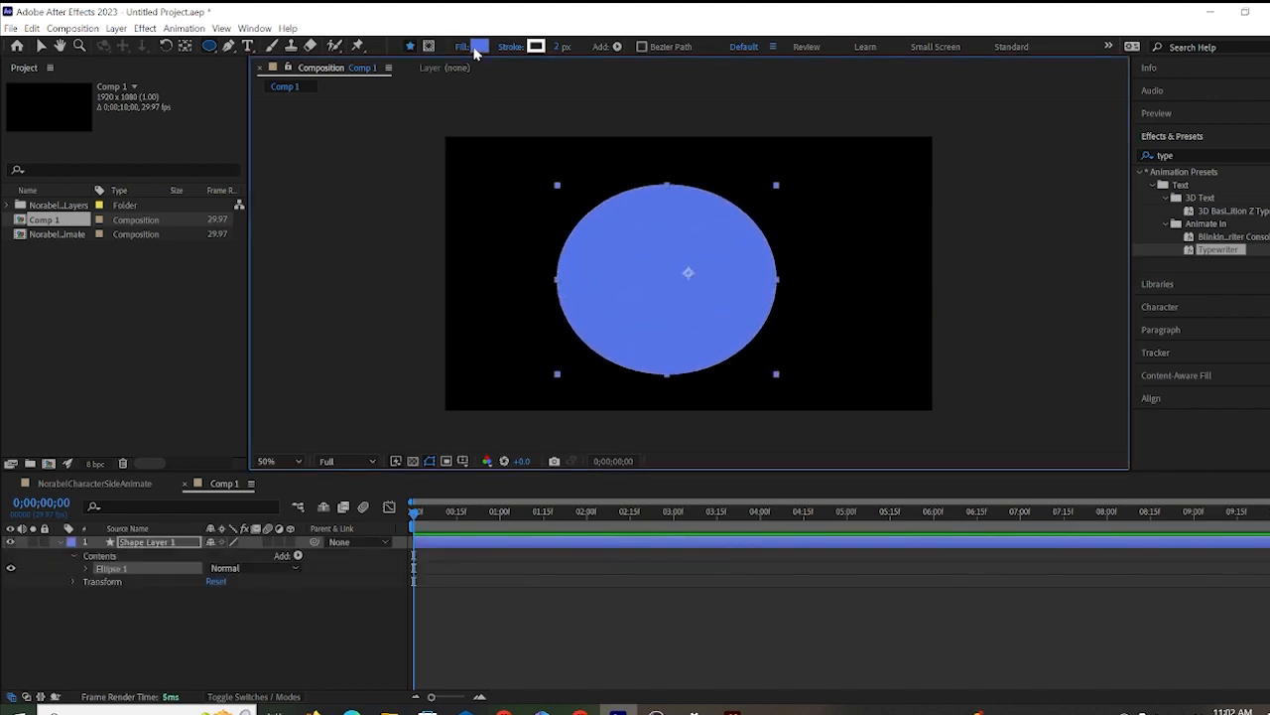
Change the ellipse's fill color to brown 876638.
{"action": "left_click", "coordinate": [479, 46]}
{"action": "left_click_drag", "start_coordinate": [671, 349], "coordinate": [682, 447]}
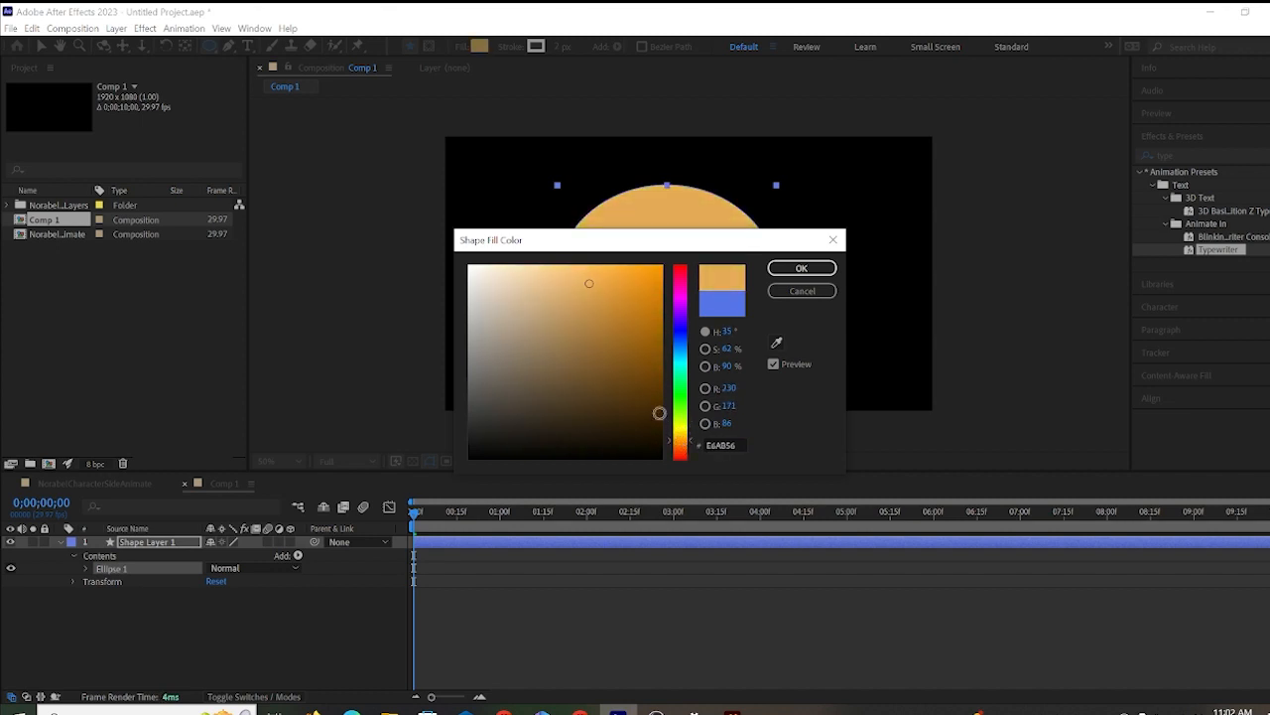
{"action": "left_click", "coordinate": [581, 355]}
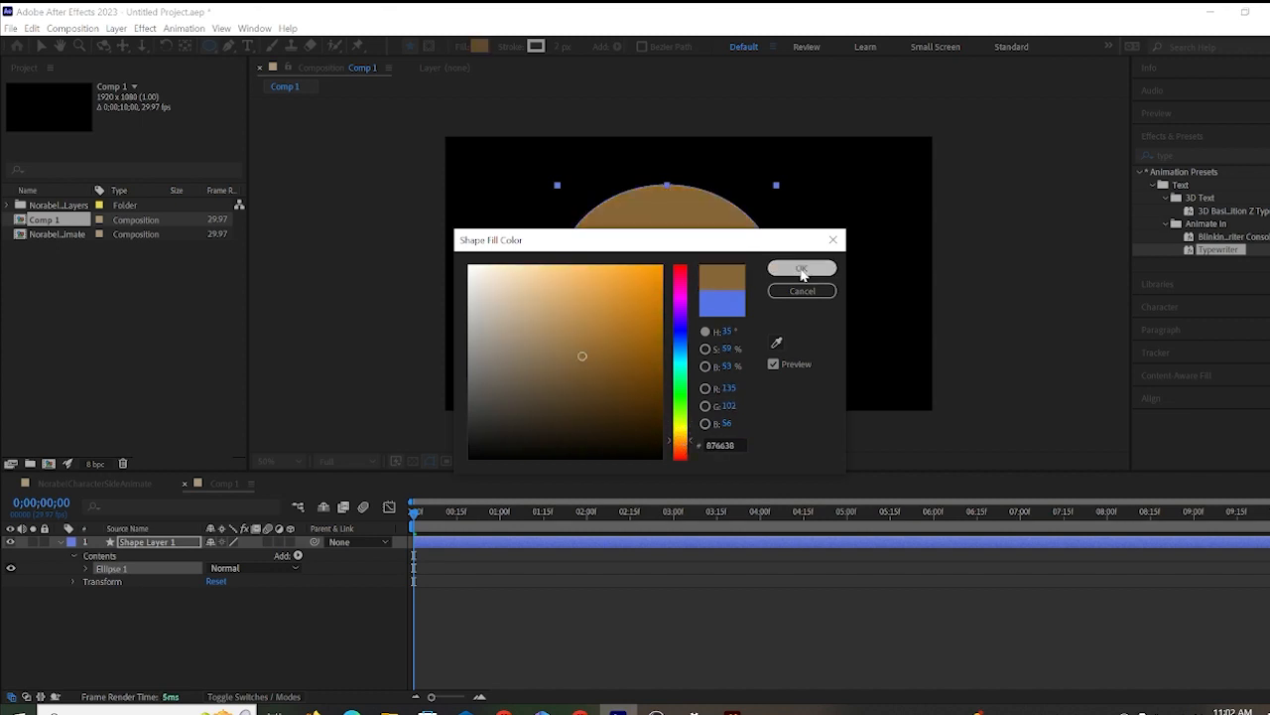
{"action": "left_click", "coordinate": [801, 267]}
Rename the ellipse's shape layer as Face.
{"action": "left_click", "coordinate": [147, 543]}
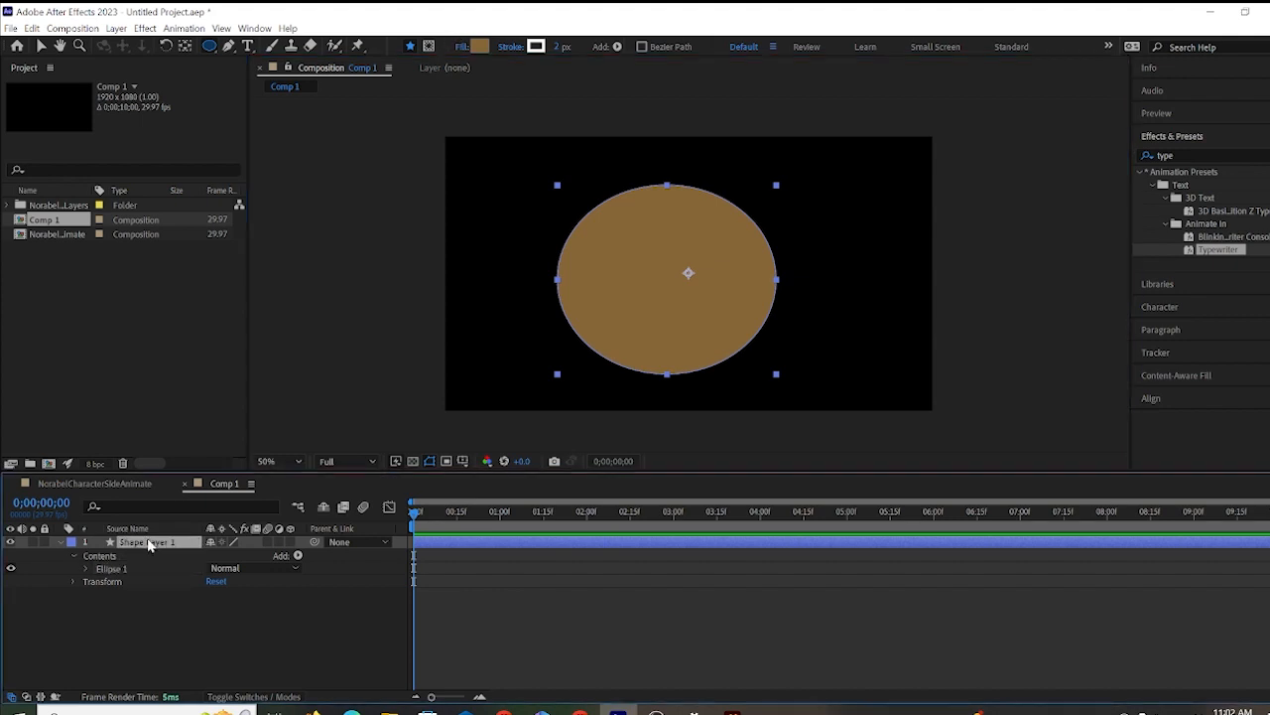
{"action": "right_click", "coordinate": [148, 545]}
{"action": "left_click", "coordinate": [181, 500]}
{"action": "type", "text": "F"}
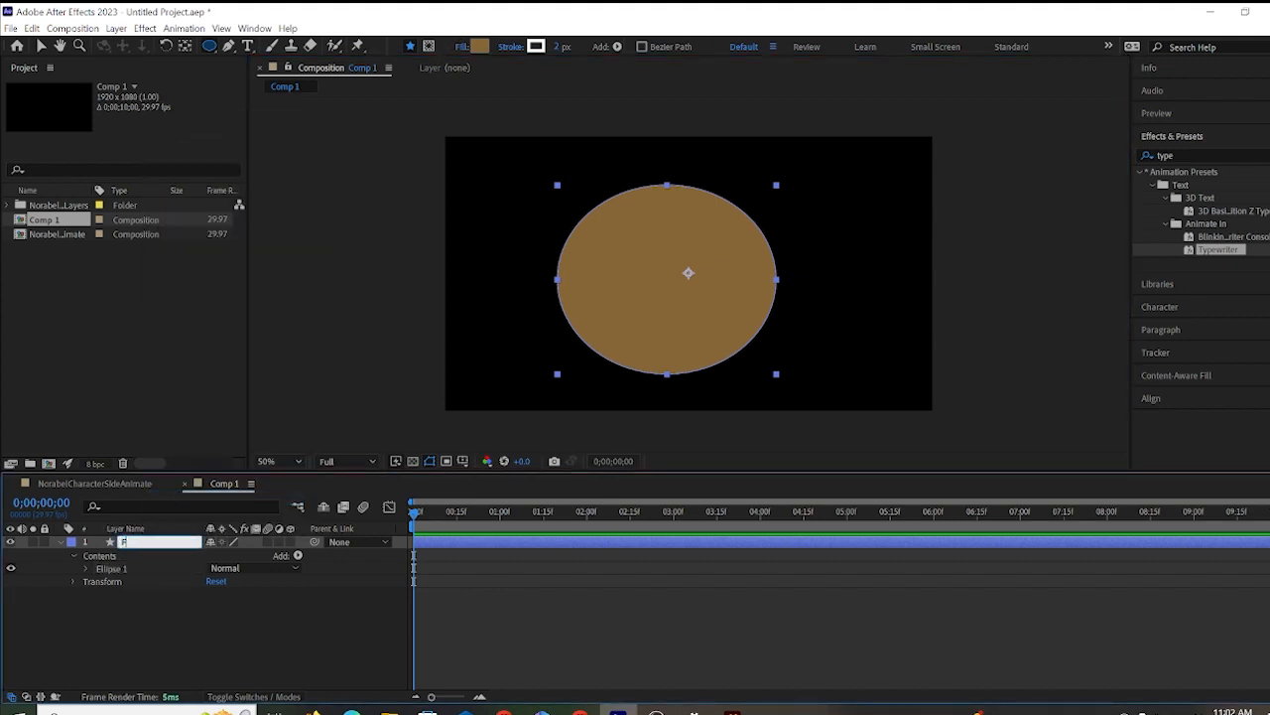
{"action": "type", "text": "ace"}
{"action": "key", "text": "Return"}
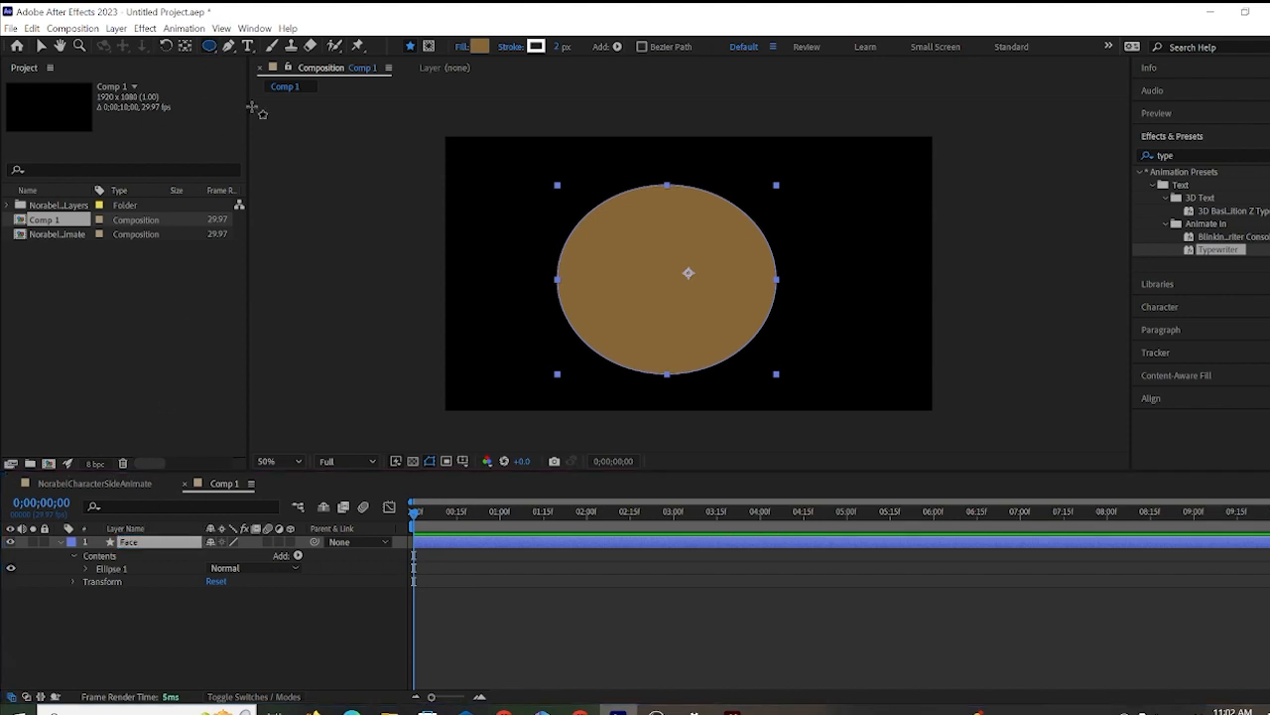
Draw a small upright ellipse on the upper-left part of the brown face as an eye and fill it black.
{"action": "left_click_drag", "start_coordinate": [606, 232], "coordinate": [642, 283]}
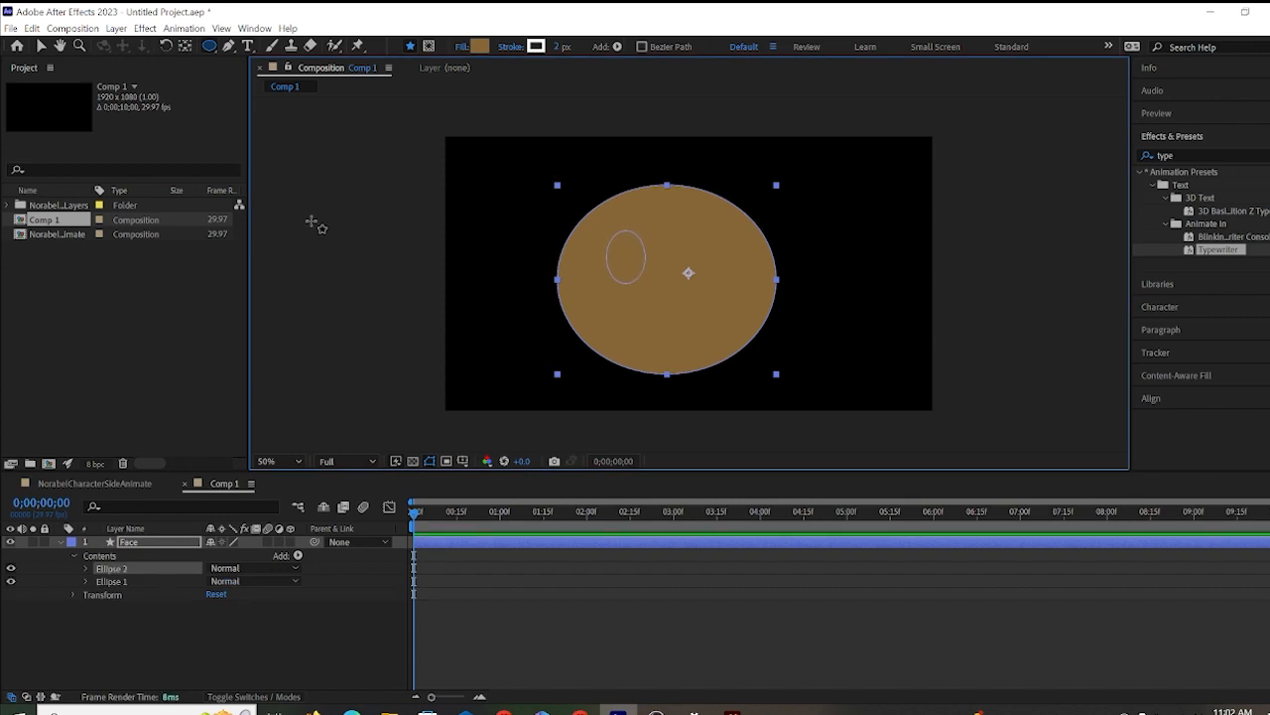
{"action": "left_click", "coordinate": [480, 47]}
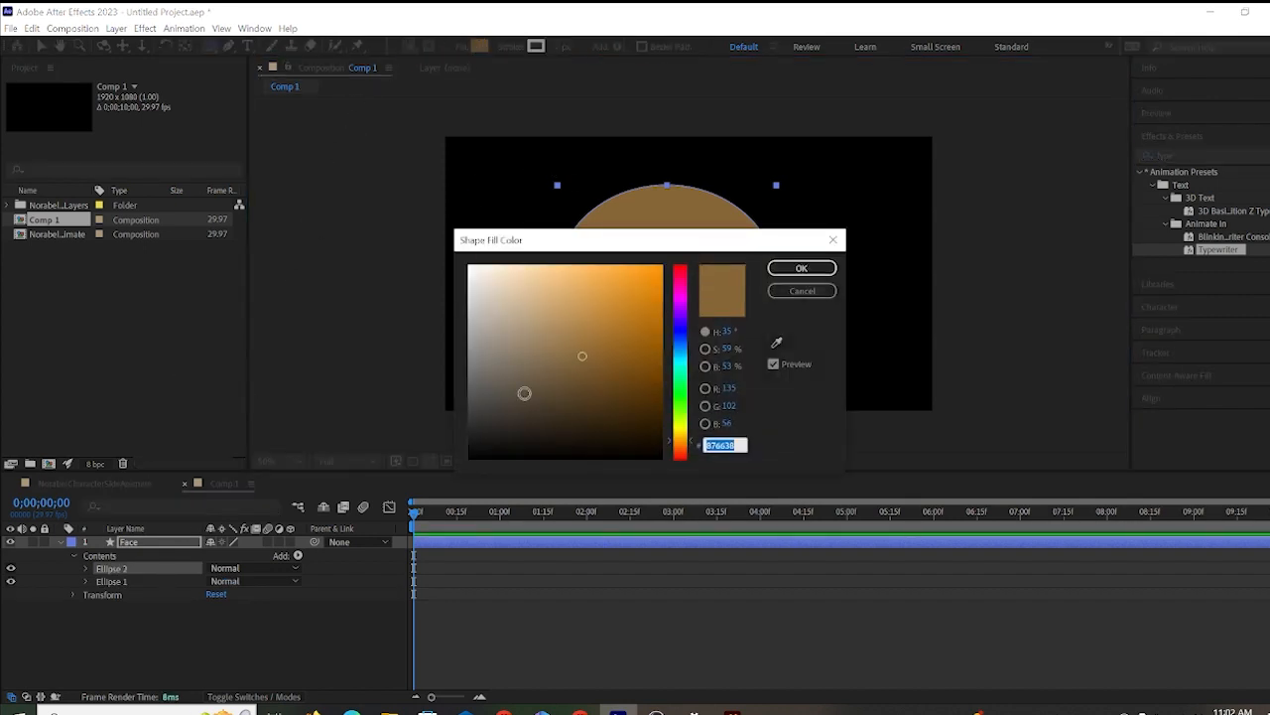
{"action": "left_click_drag", "start_coordinate": [524, 395], "coordinate": [447, 477]}
{"action": "left_click", "coordinate": [800, 270]}
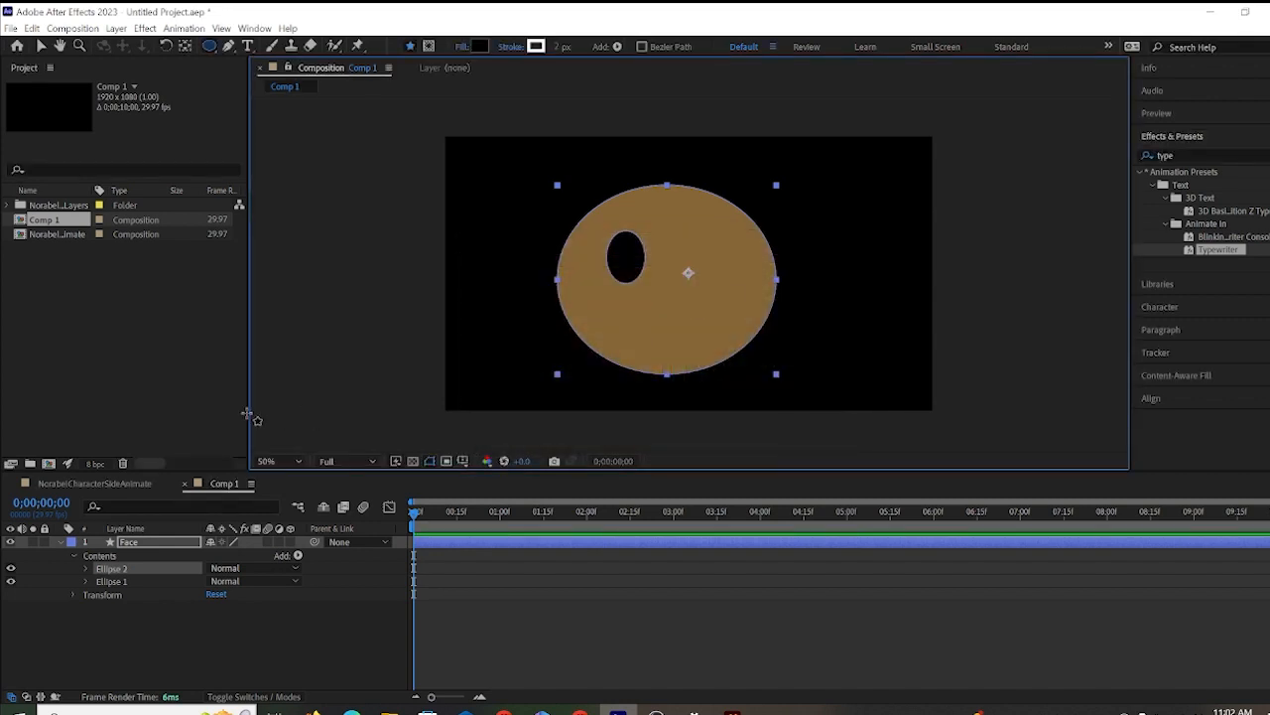
Draw a second black elliptical eye on the face, beside the first, and adjust its position and size to match.
{"action": "left_click", "coordinate": [155, 560]}
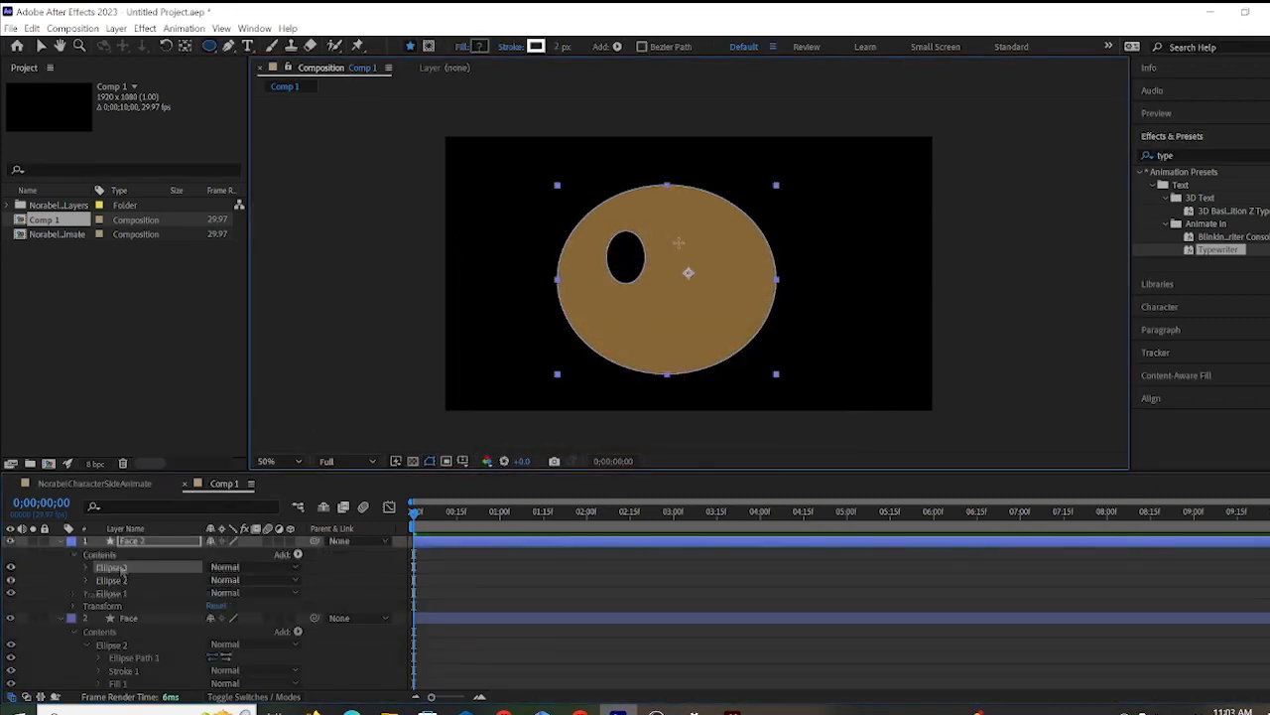
{"action": "left_click_drag", "start_coordinate": [674, 234], "coordinate": [712, 289]}
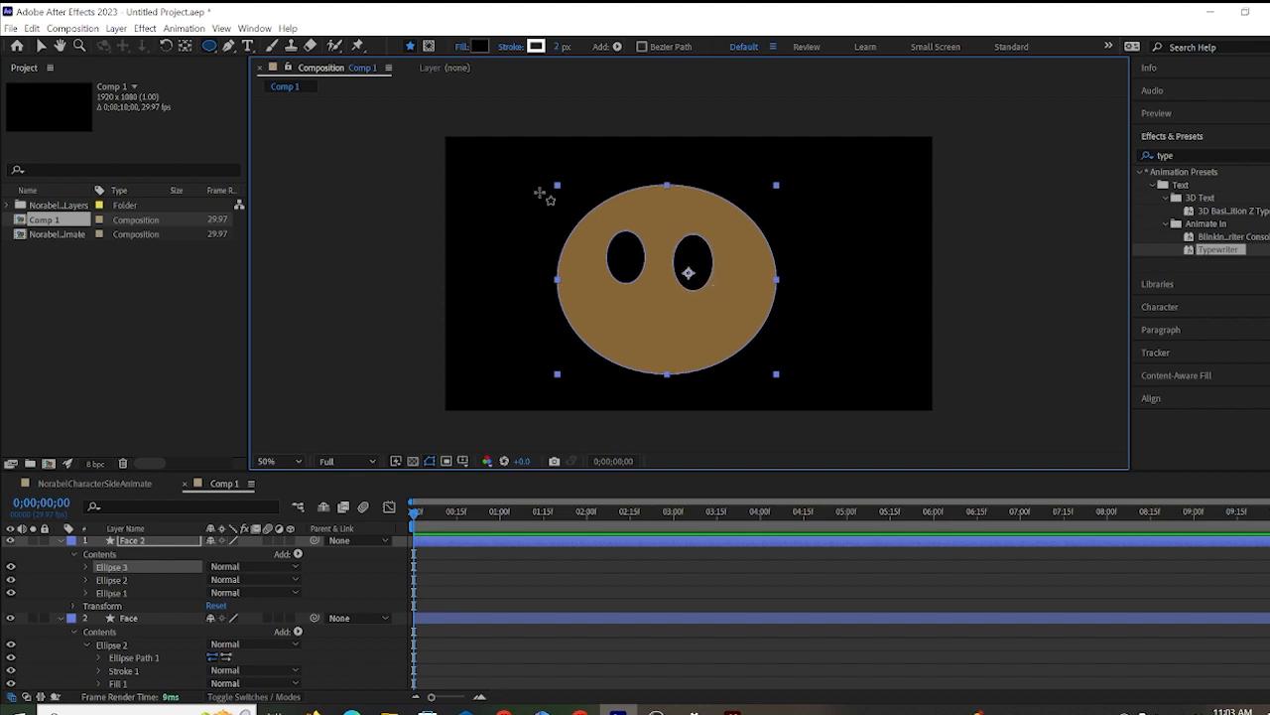
{"action": "left_click", "coordinate": [43, 46]}
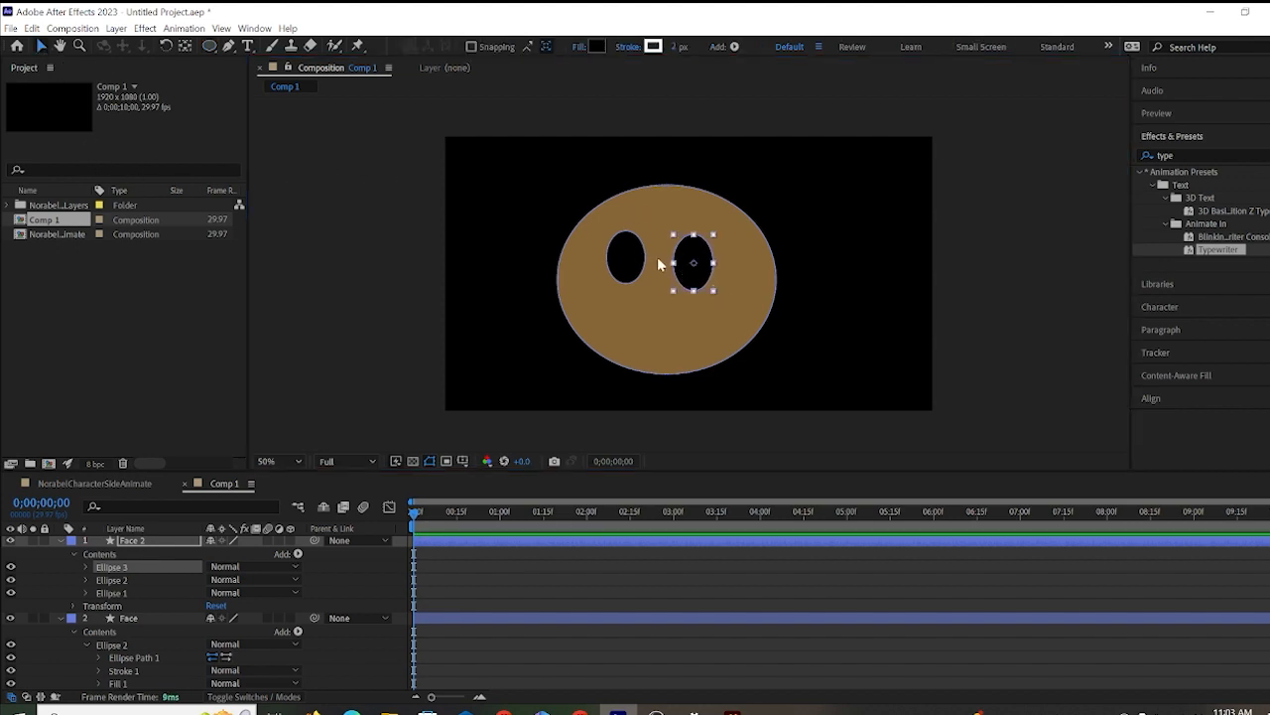
{"action": "left_click_drag", "start_coordinate": [692, 268], "coordinate": [690, 263]}
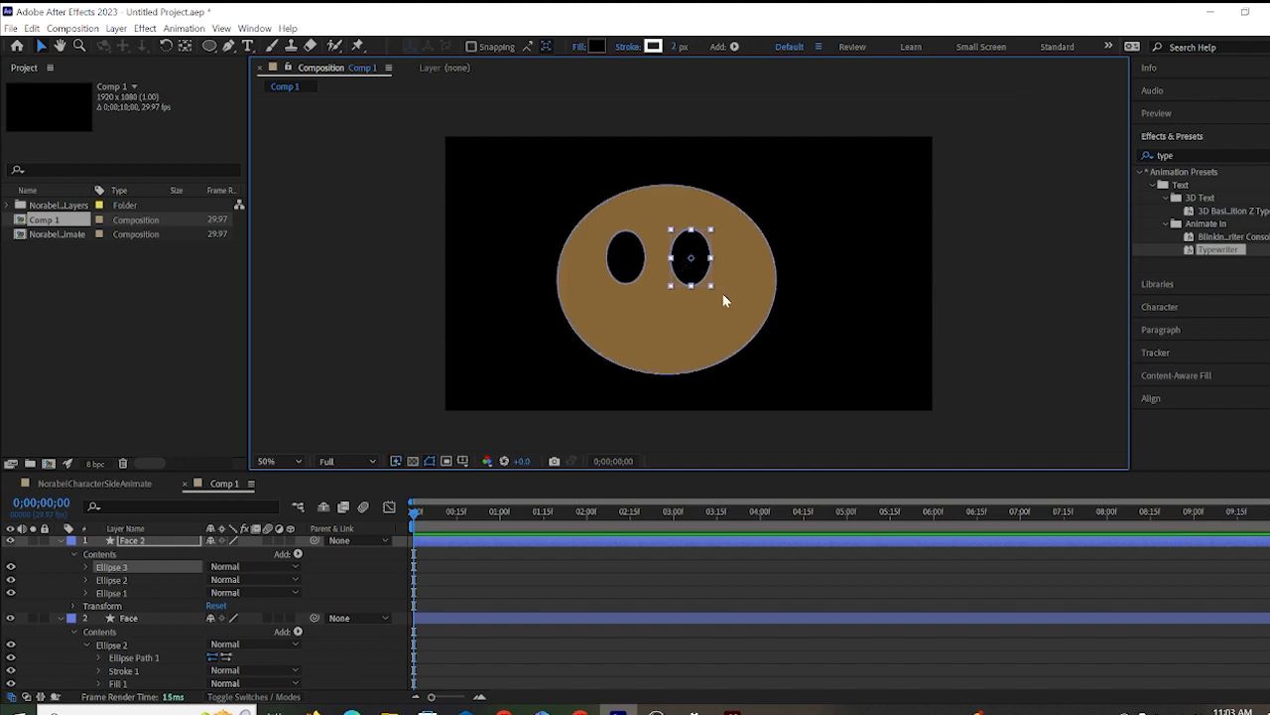
{"action": "left_click_drag", "start_coordinate": [711, 286], "coordinate": [709, 287]}
{"action": "left_click", "coordinate": [726, 251]}
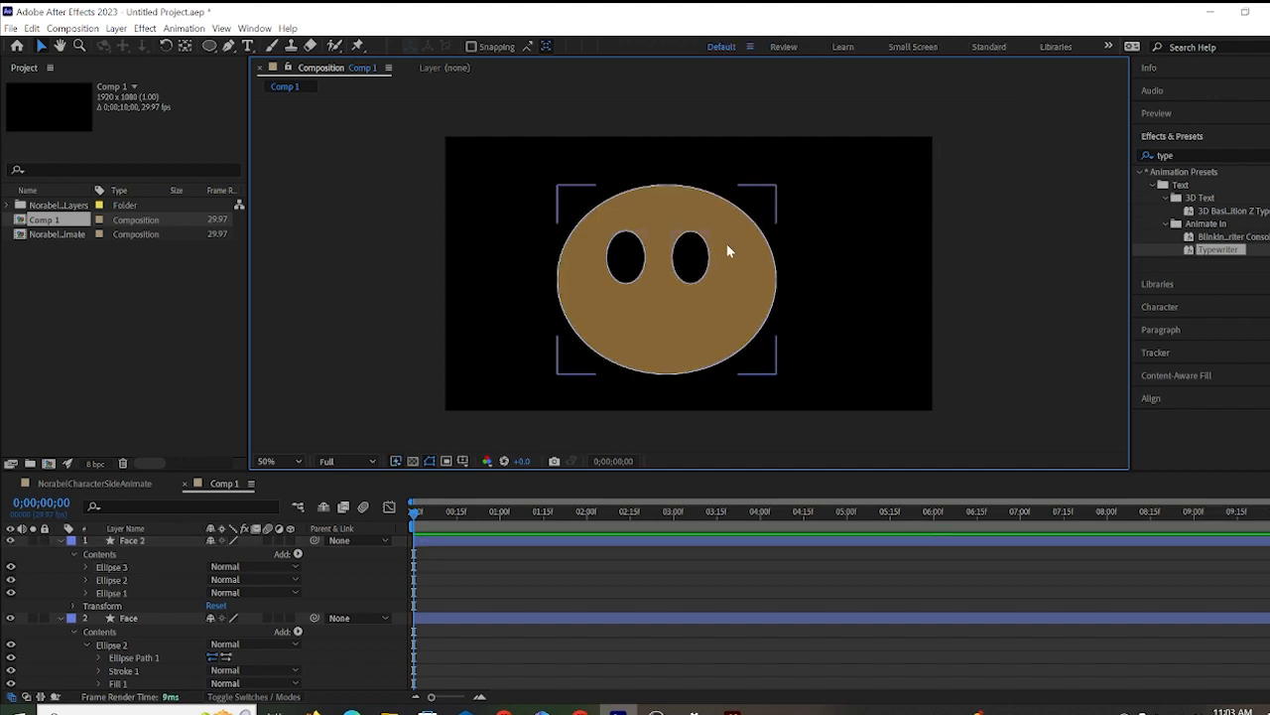
{"action": "left_click", "coordinate": [691, 268]}
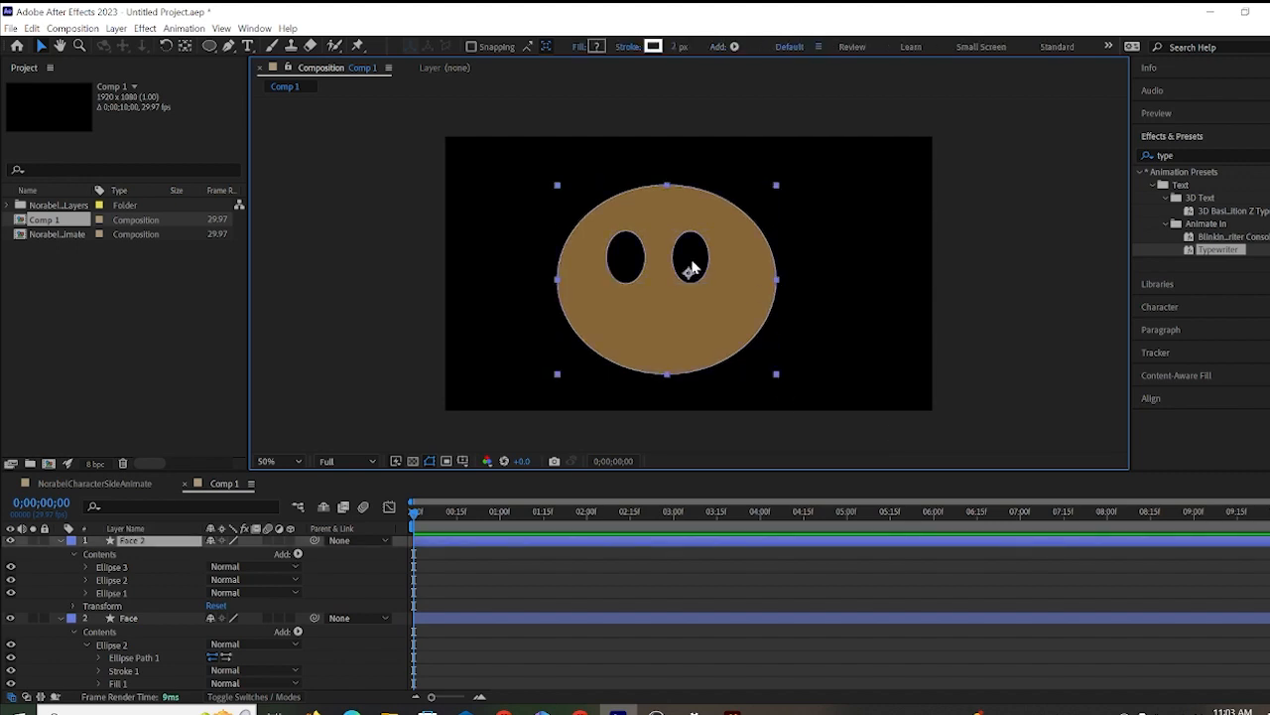
{"action": "left_click", "coordinate": [874, 285]}
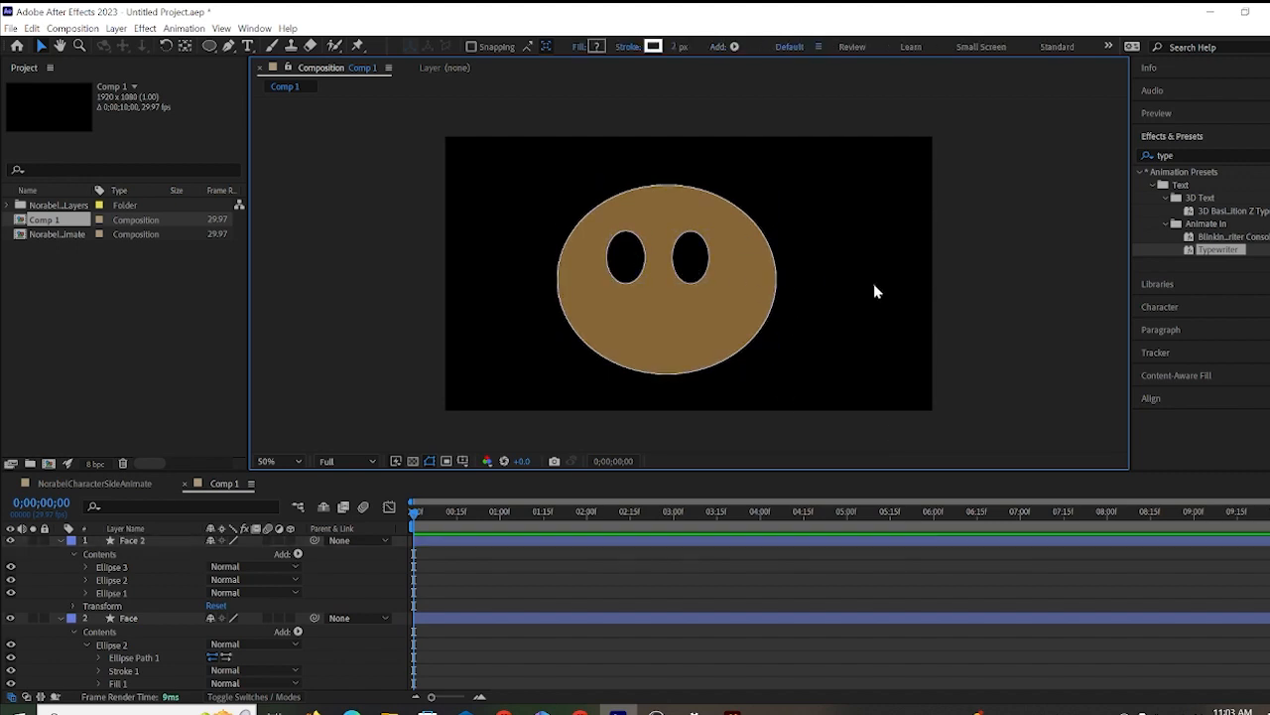
Enable Position keyframing for Ellipse 3 at 0;00;00;00 and set its position to 85.0, -62.0.
{"action": "left_click", "coordinate": [699, 271]}
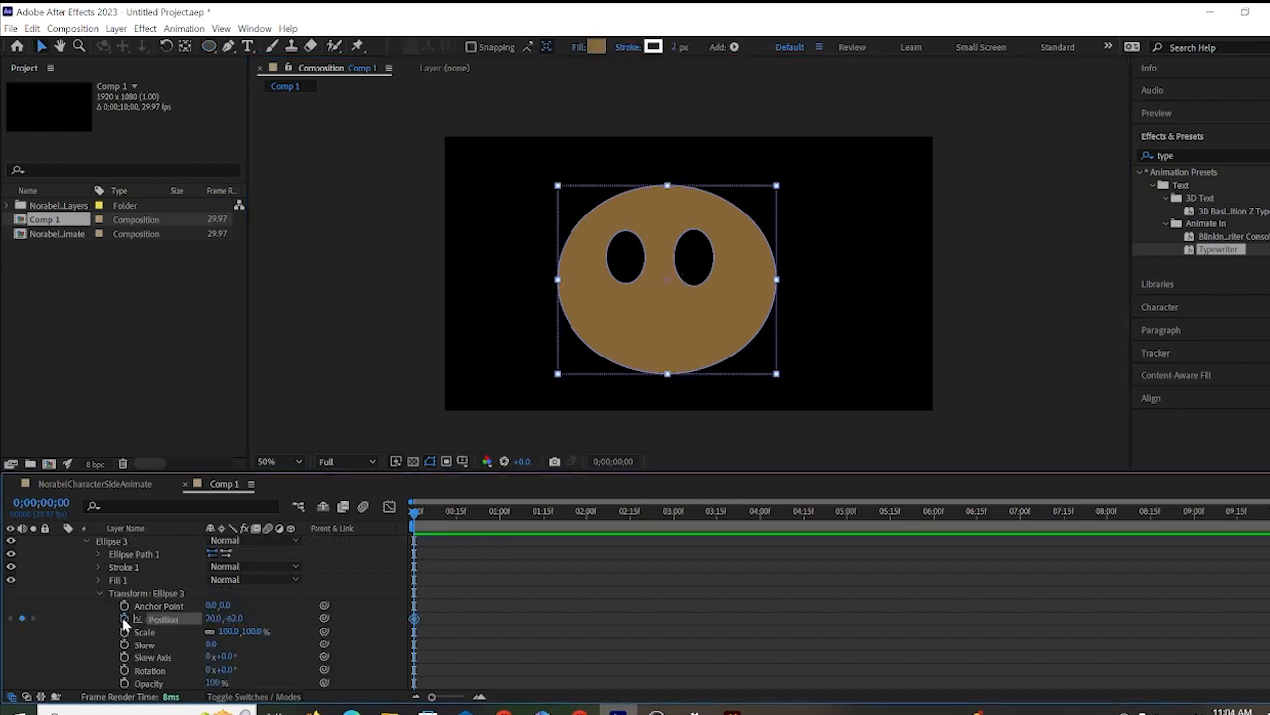
{"action": "left_click", "coordinate": [124, 618]}
{"action": "left_click_drag", "start_coordinate": [226, 621], "coordinate": [270, 623]}
Set the Ellipse 2 eye's Position keyframe at 0;00;00;00 to -182.0, -64.0.
{"action": "scroll", "coordinate": [270, 623], "scroll_direction": "down", "scroll_amount": 5}
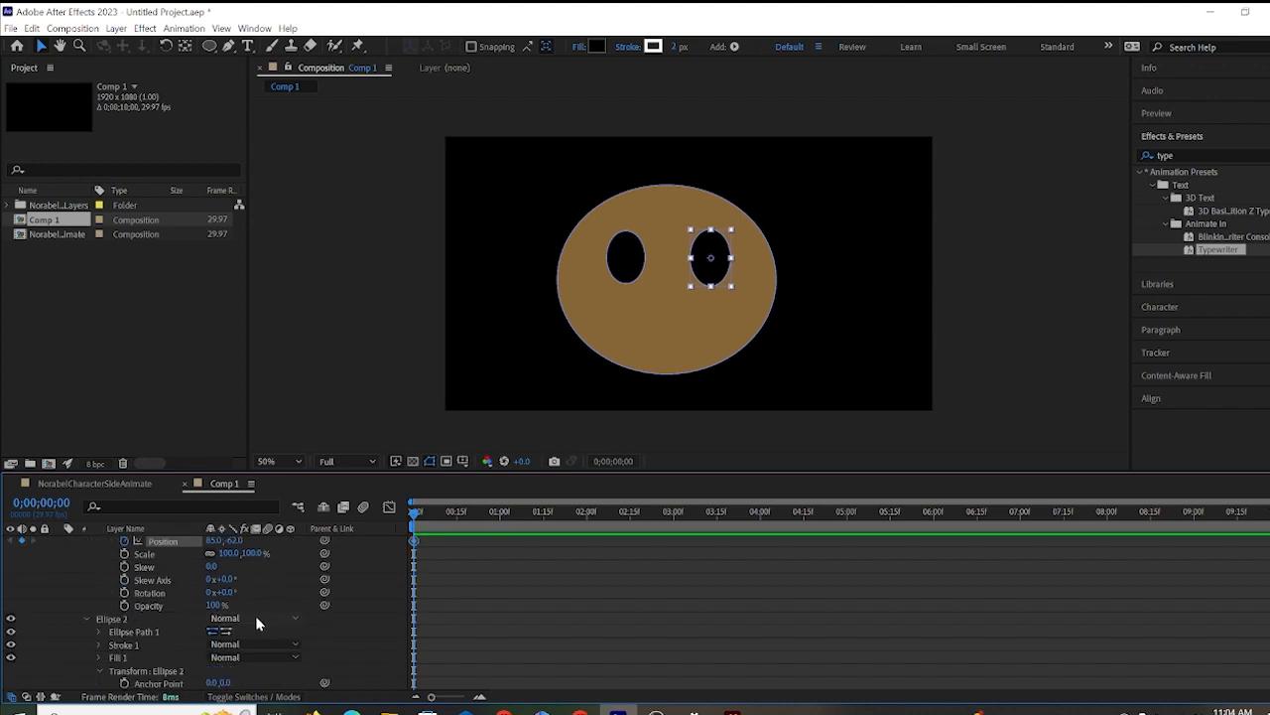
{"action": "scroll", "coordinate": [260, 624], "scroll_direction": "up", "scroll_amount": 2}
{"action": "scroll", "coordinate": [236, 612], "scroll_direction": "down", "scroll_amount": 3}
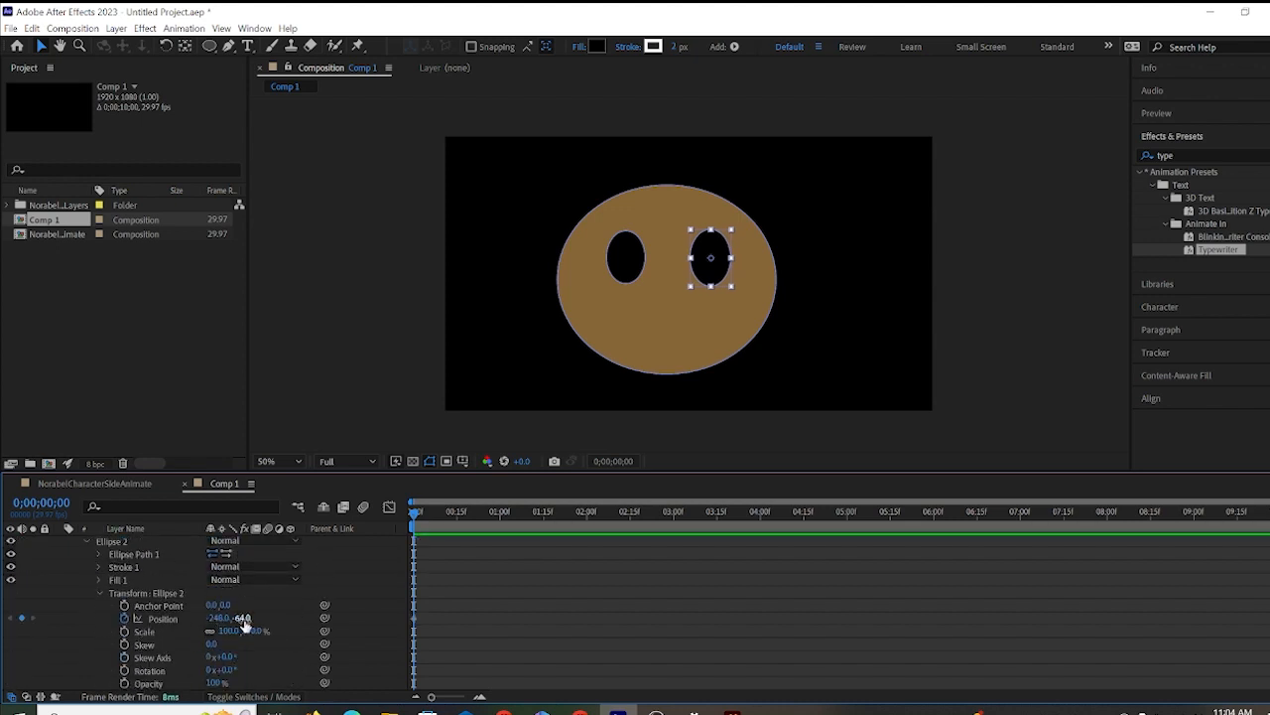
{"action": "left_click_drag", "start_coordinate": [242, 619], "coordinate": [297, 629]}
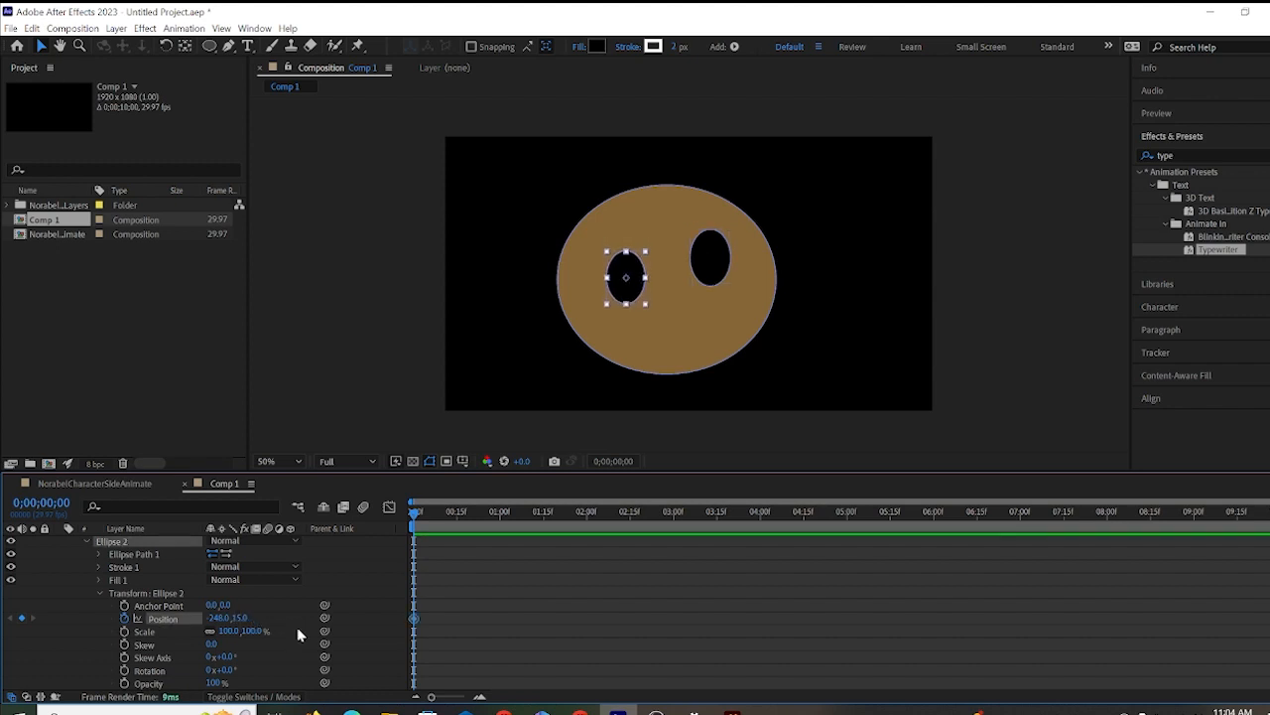
{"action": "key", "text": "ctrl+z"}
{"action": "left_click_drag", "start_coordinate": [218, 623], "coordinate": [273, 629]}
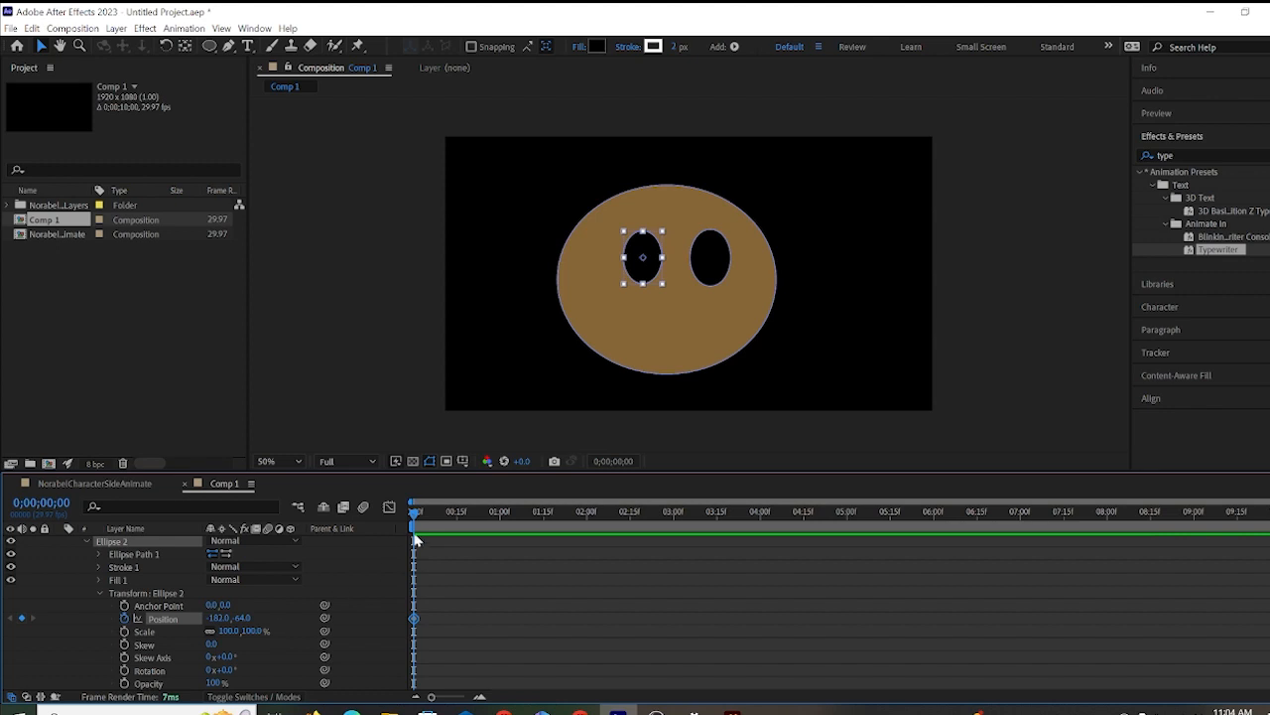
At 0;00;01;10, keyframe the eye positions at -286.0, -64.0 for Ellipse 2 and -20.0, -62.0 for Ellipse 3.
{"action": "left_click", "coordinate": [529, 516]}
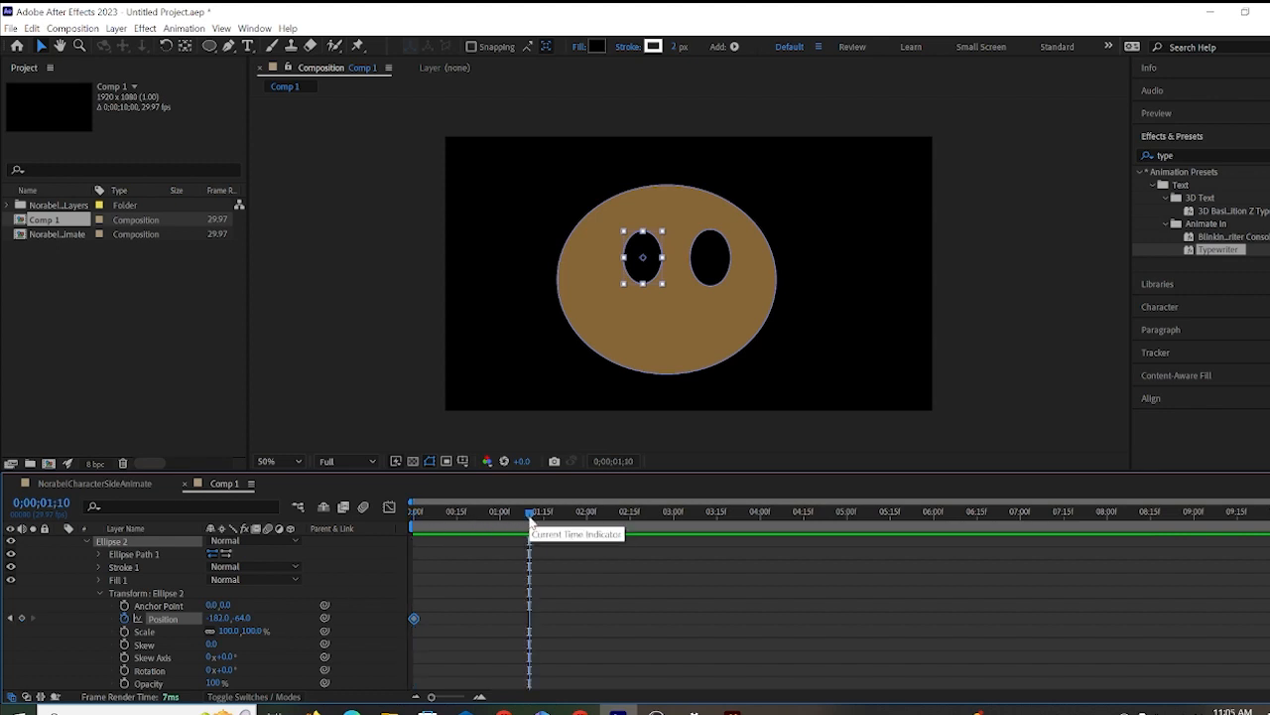
{"action": "left_click_drag", "start_coordinate": [216, 617], "coordinate": [137, 619]}
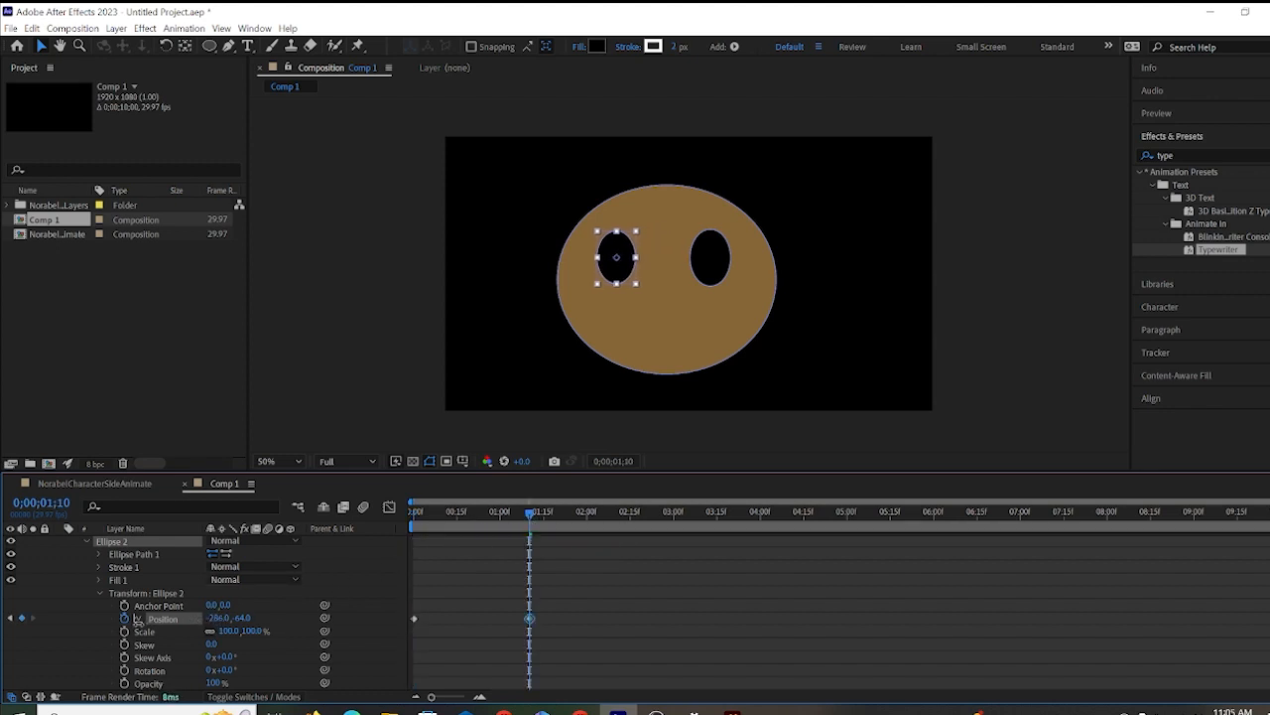
{"action": "scroll", "coordinate": [188, 622], "scroll_direction": "up", "scroll_amount": 3}
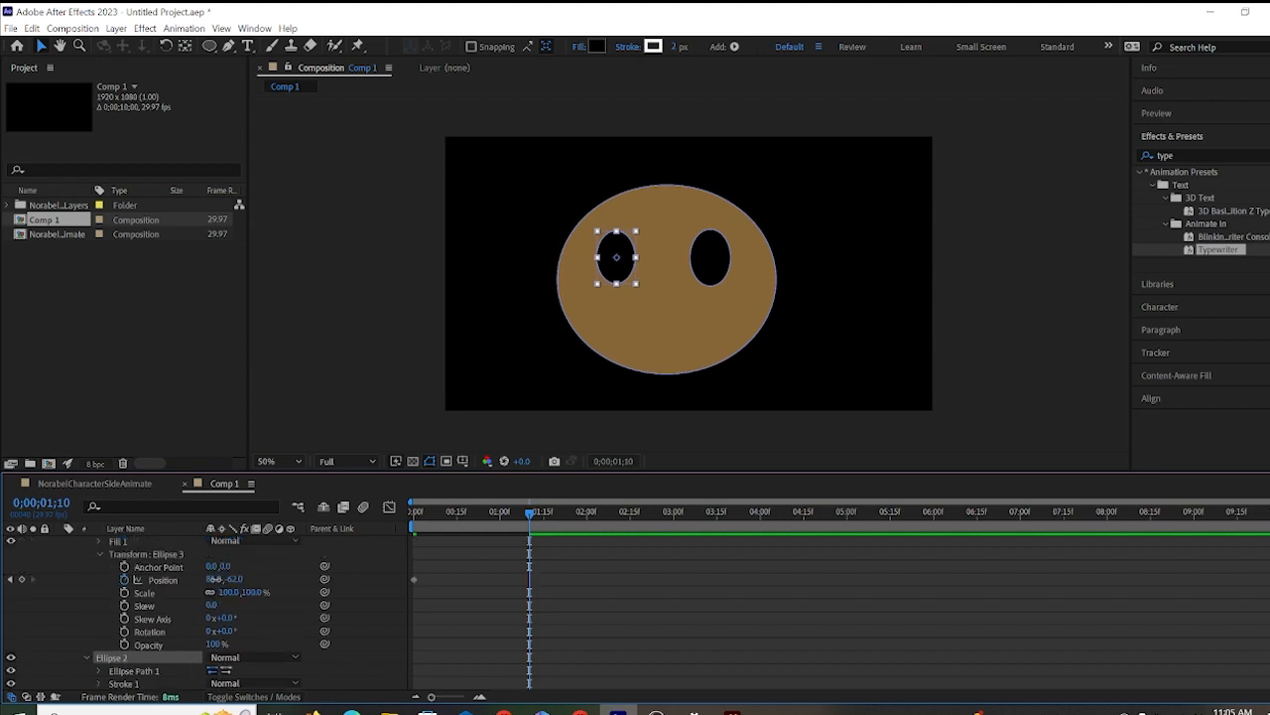
{"action": "left_click_drag", "start_coordinate": [214, 579], "coordinate": [135, 578]}
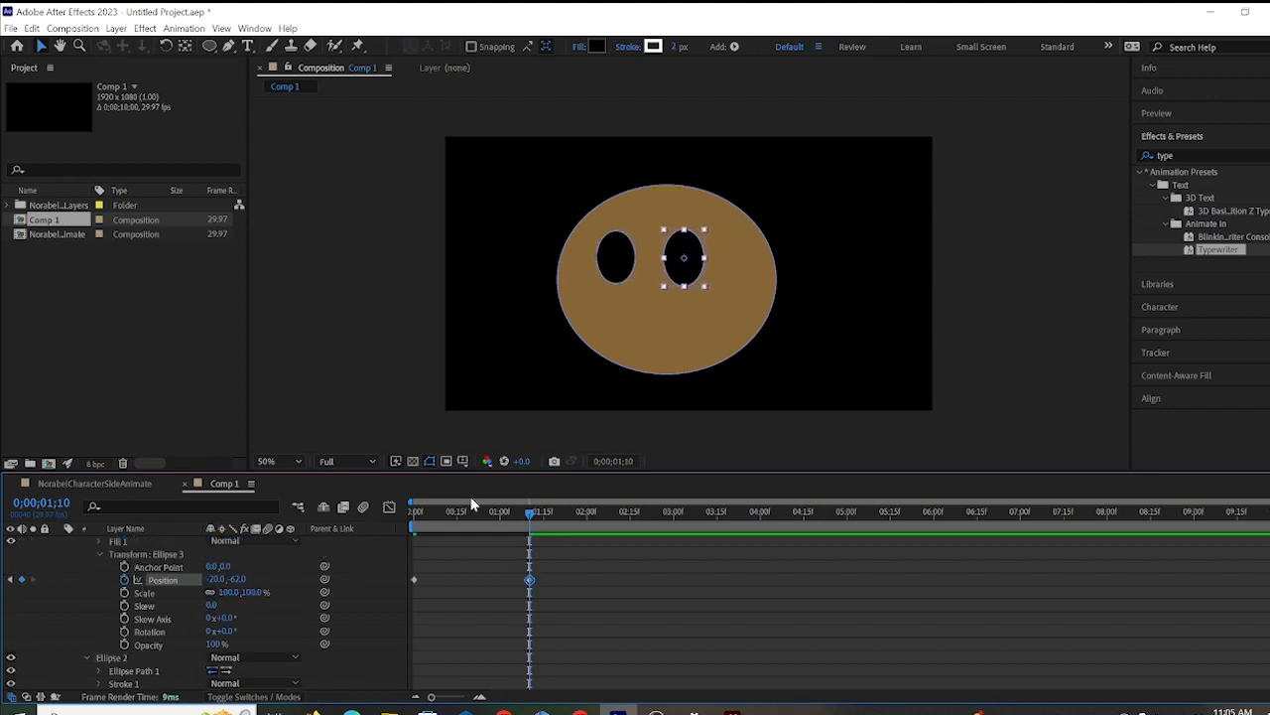
Preview the eye movement from the start of Comp 1.
{"action": "key", "text": "Home"}
{"action": "key", "text": "space"}
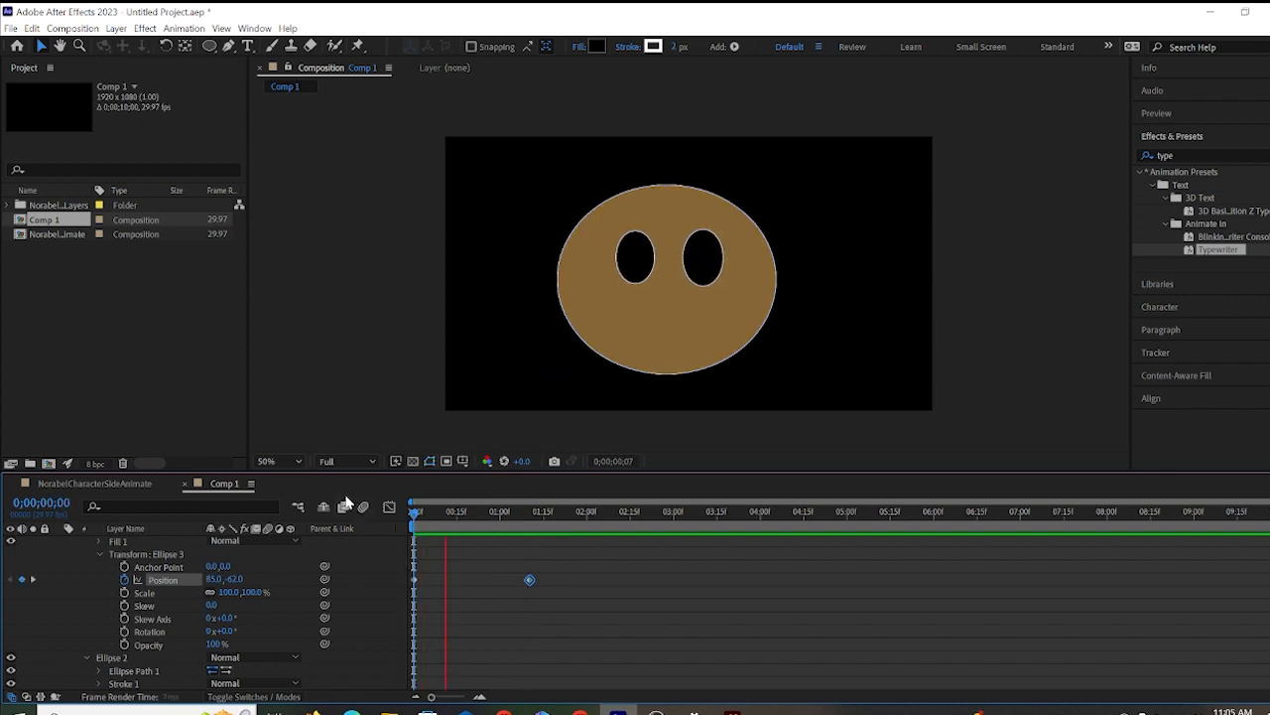
{"action": "key", "text": "space"}
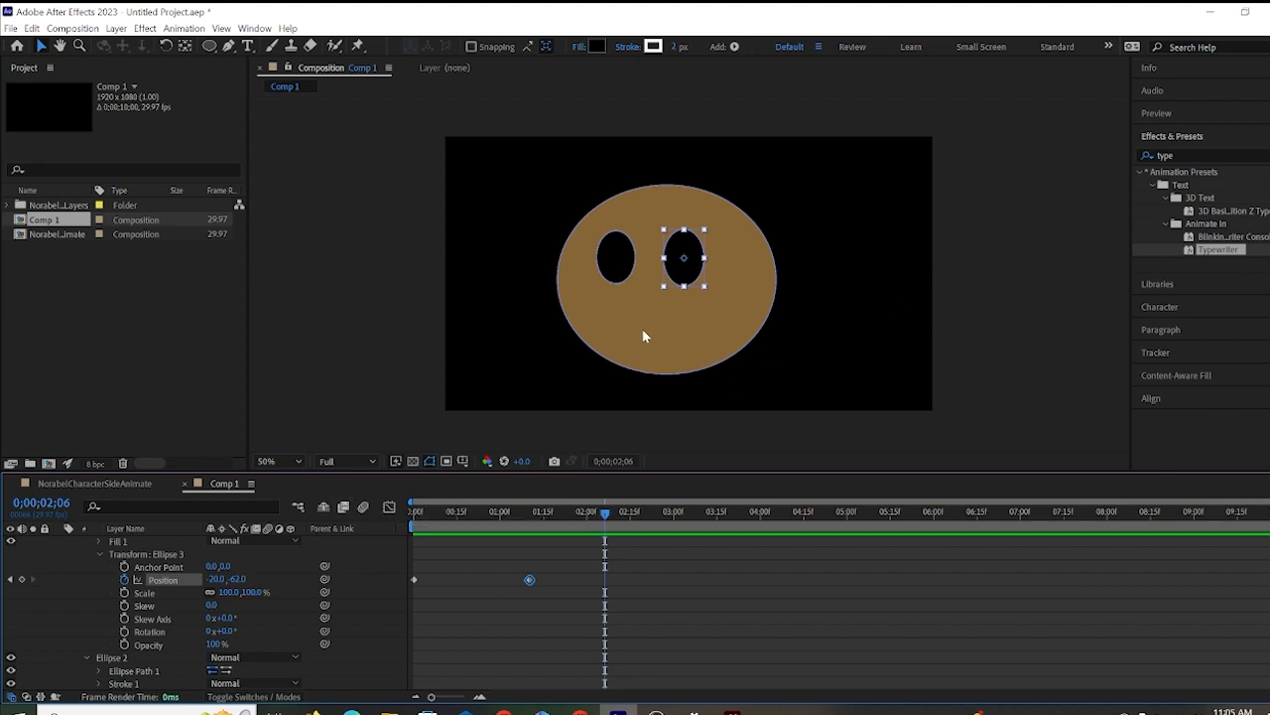
Close Comp 1's timeline and return to the NorabelCharacterSideAnimate composition.
{"action": "left_click", "coordinate": [185, 483]}
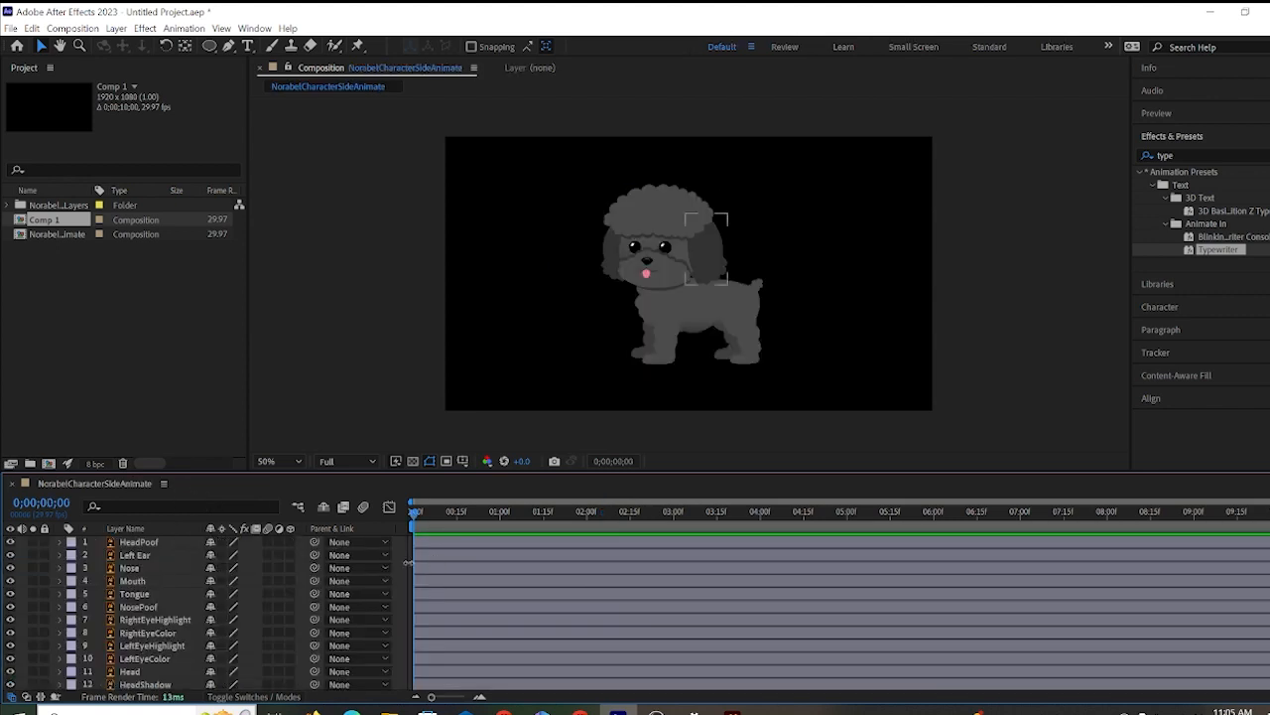
{"action": "double_click", "coordinate": [62, 226]}
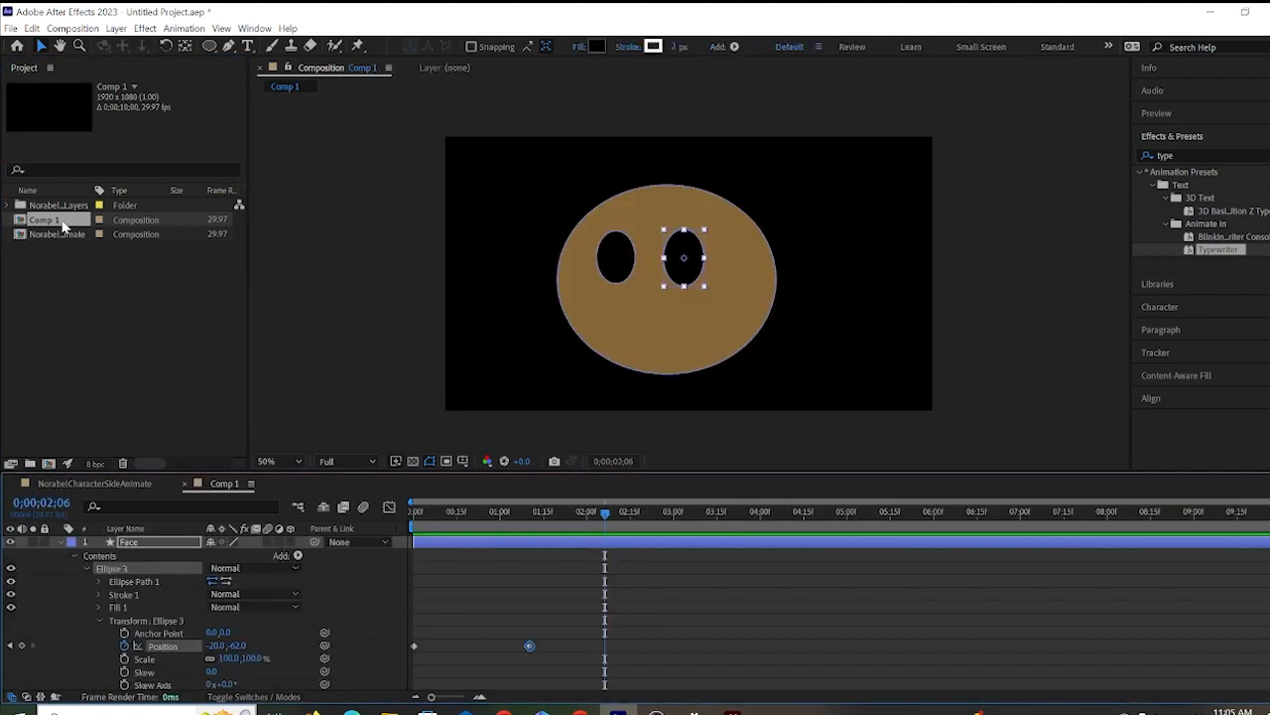
{"action": "left_click", "coordinate": [185, 484]}
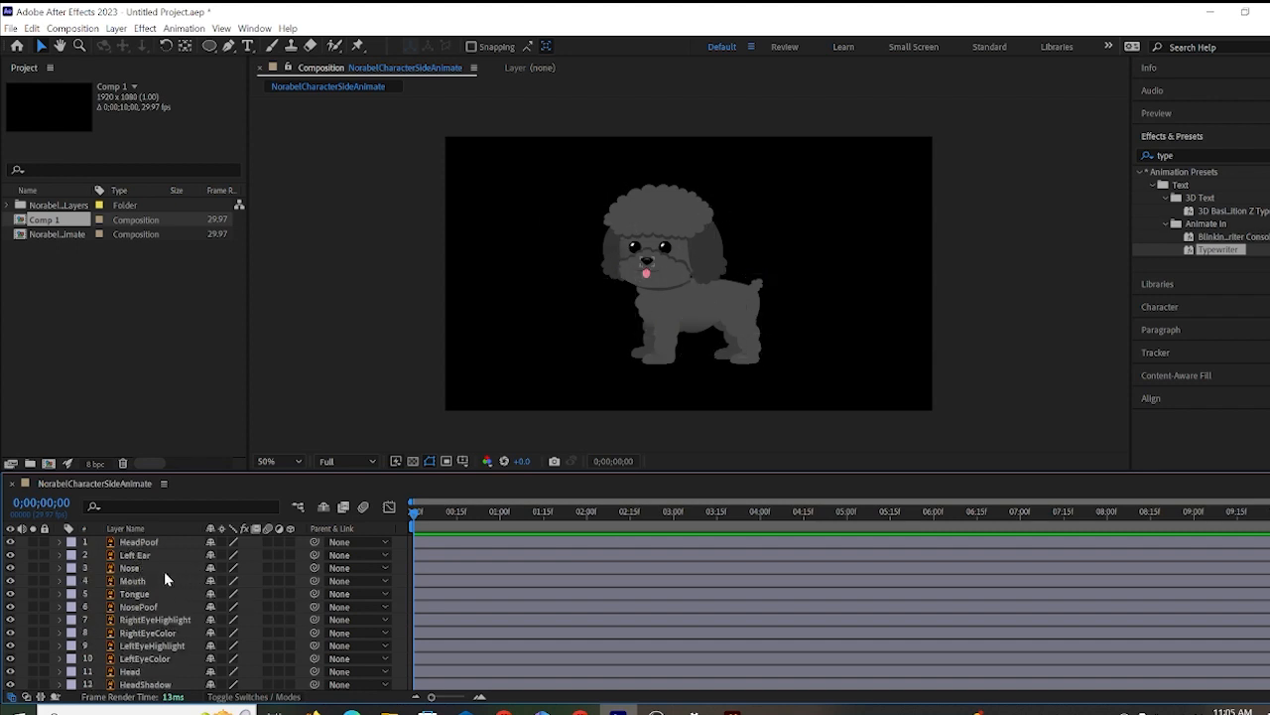
Move the Left Ear layer's anchor point to about 51.5, 43.0, where the ear joins the head, and try its rotation.
{"action": "left_click", "coordinate": [59, 556]}
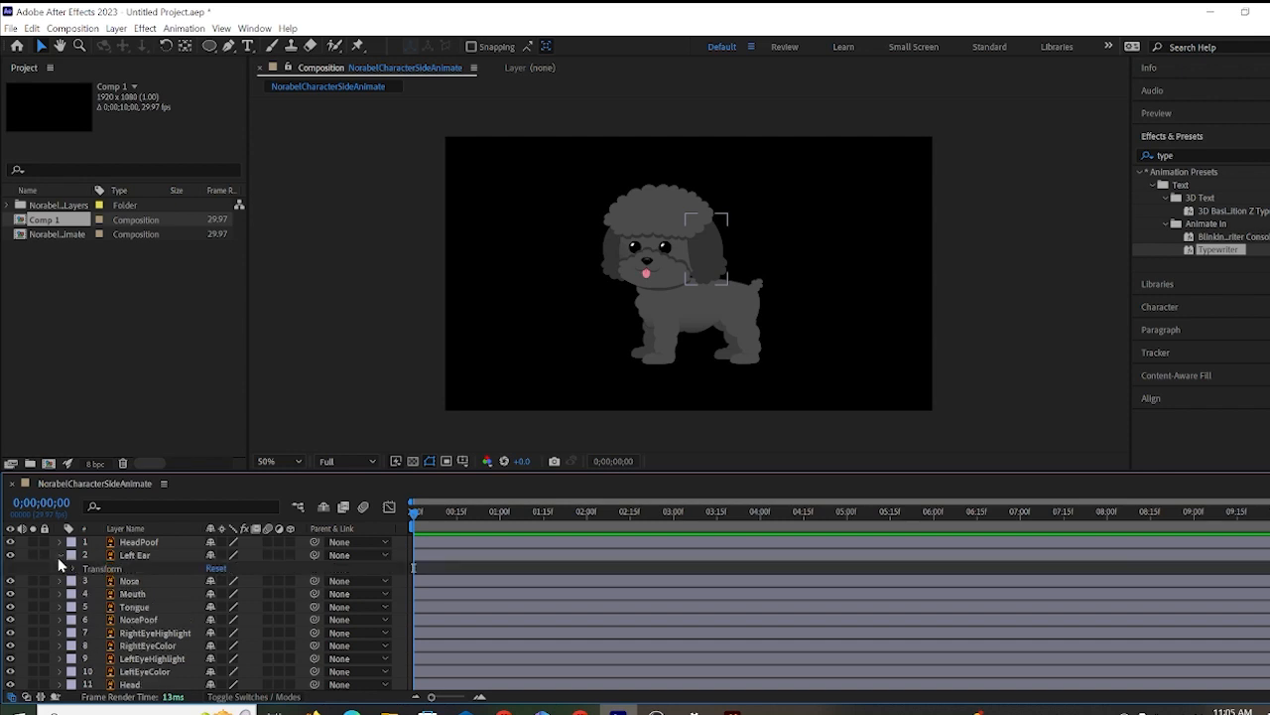
{"action": "left_click", "coordinate": [73, 569]}
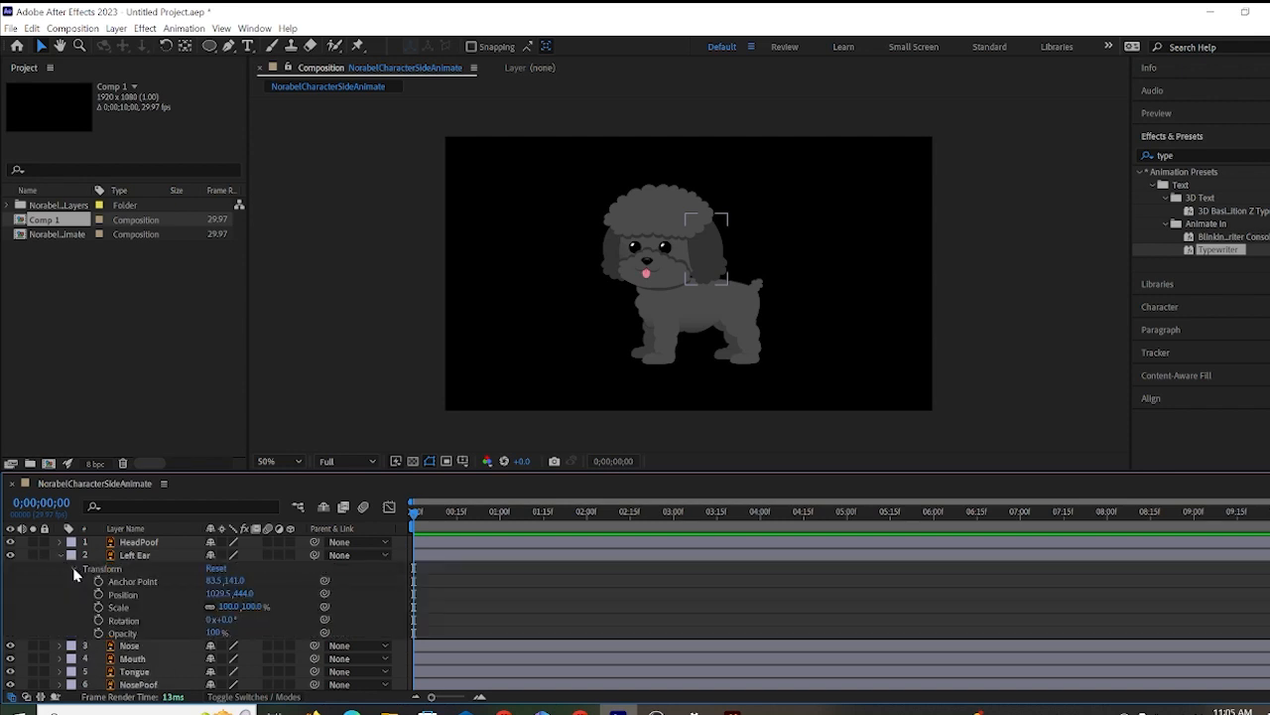
{"action": "left_click", "coordinate": [692, 250]}
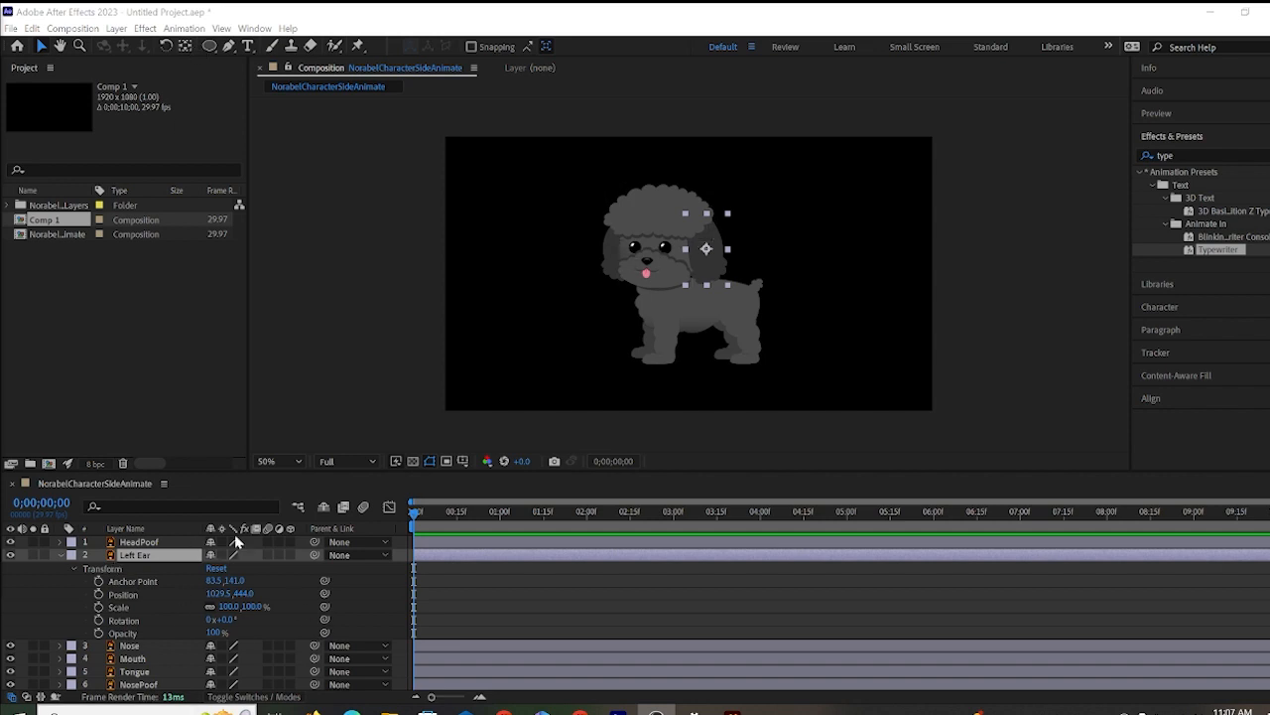
{"action": "left_click", "coordinate": [187, 49]}
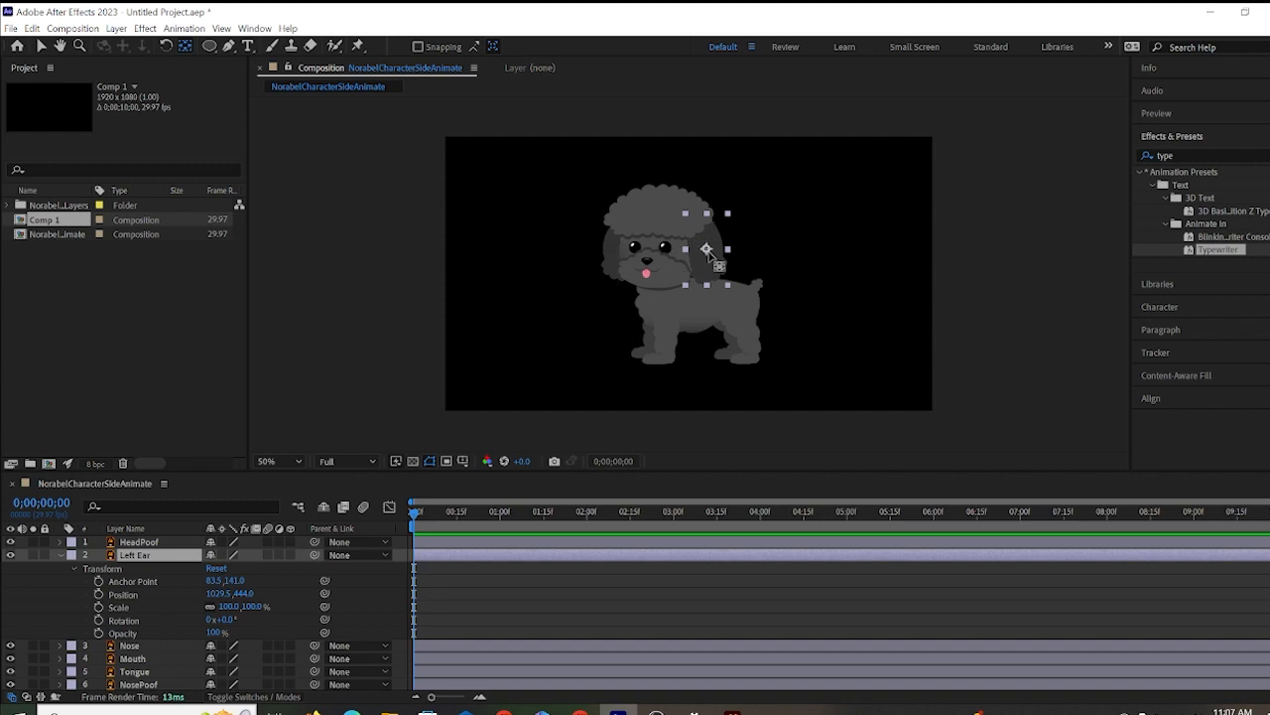
{"action": "left_click_drag", "start_coordinate": [707, 248], "coordinate": [700, 226]}
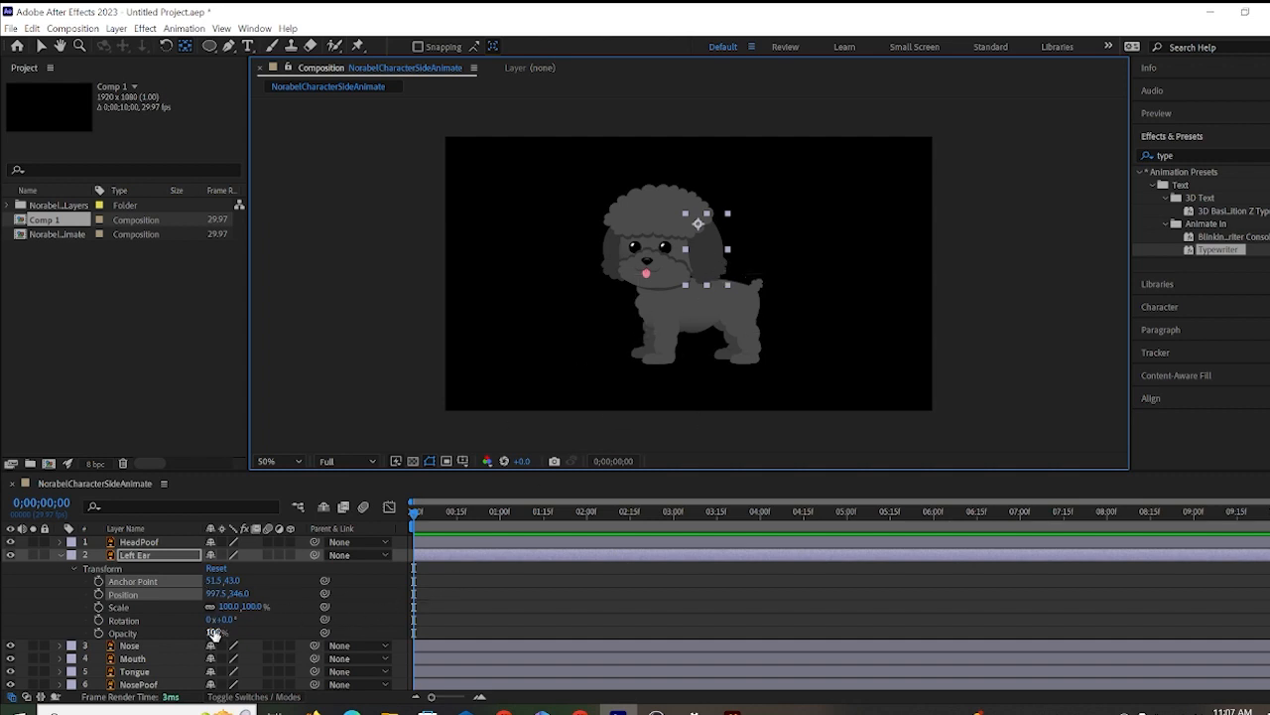
{"action": "left_click_drag", "start_coordinate": [228, 622], "coordinate": [229, 620]}
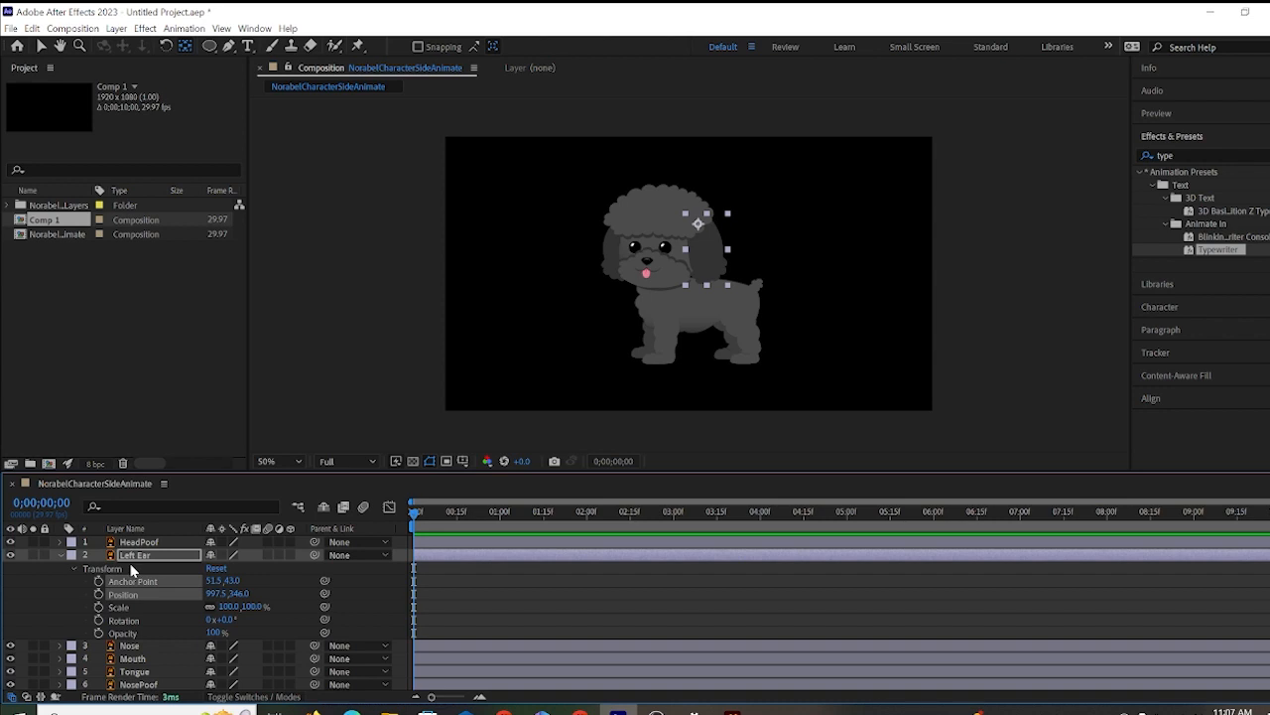
Examine the anchor points of the poodle's Nose, Mouth, Tongue, LeftEyeColor and Head layers.
{"action": "left_click", "coordinate": [122, 651]}
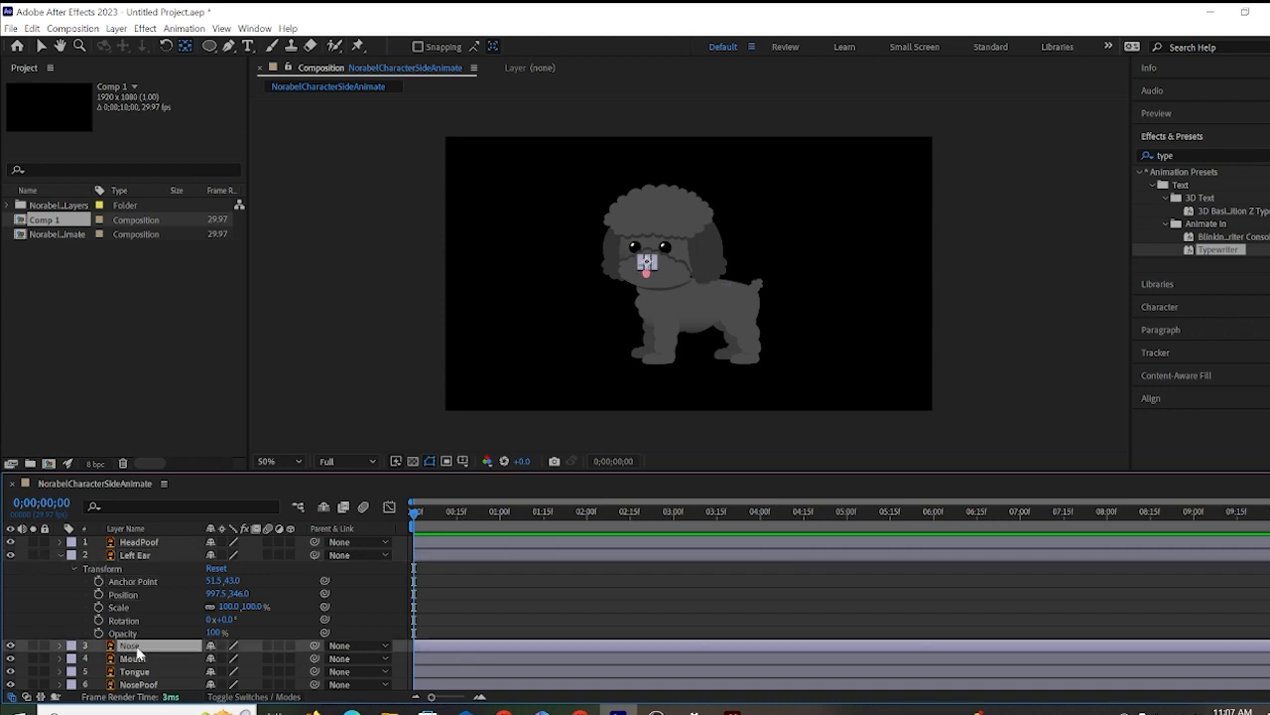
{"action": "scroll", "coordinate": [136, 621], "scroll_direction": "down", "scroll_amount": 3}
{"action": "scroll", "coordinate": [136, 620], "scroll_direction": "up", "scroll_amount": 1}
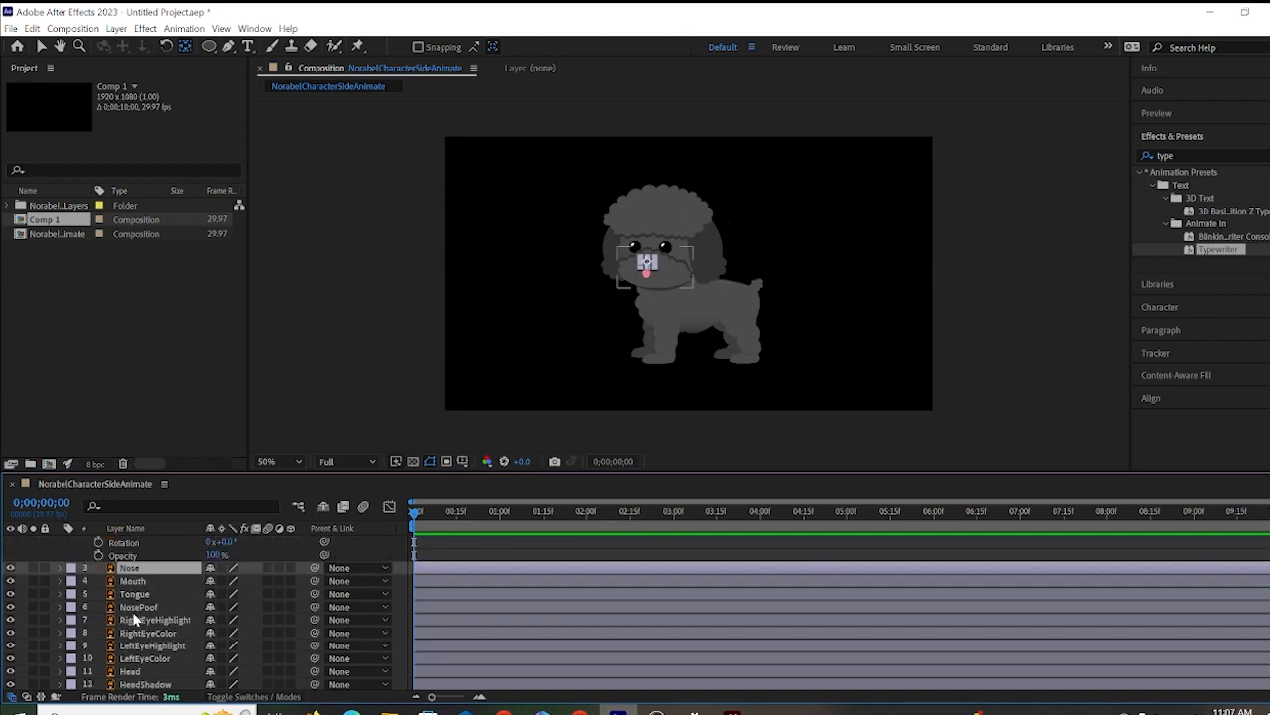
{"action": "left_click", "coordinate": [134, 582]}
{"action": "left_click", "coordinate": [136, 594]}
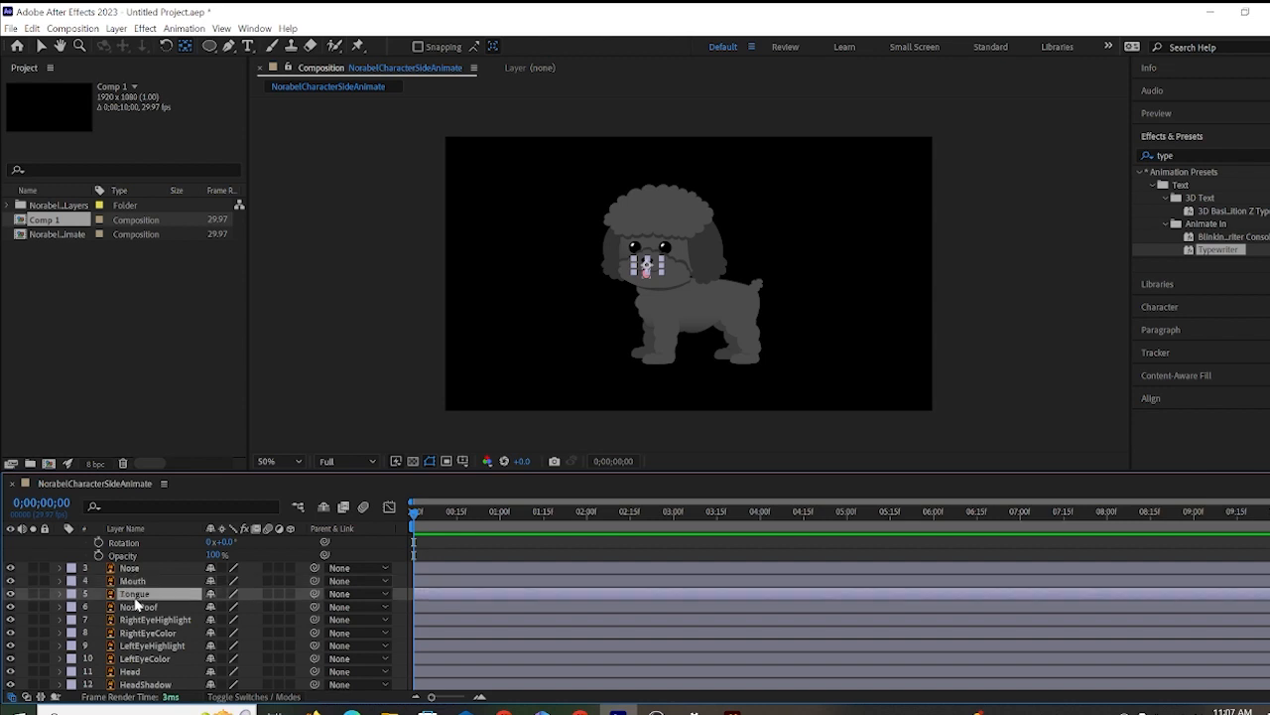
{"action": "left_click", "coordinate": [144, 659]}
{"action": "scroll", "coordinate": [145, 645], "scroll_direction": "down", "scroll_amount": 2}
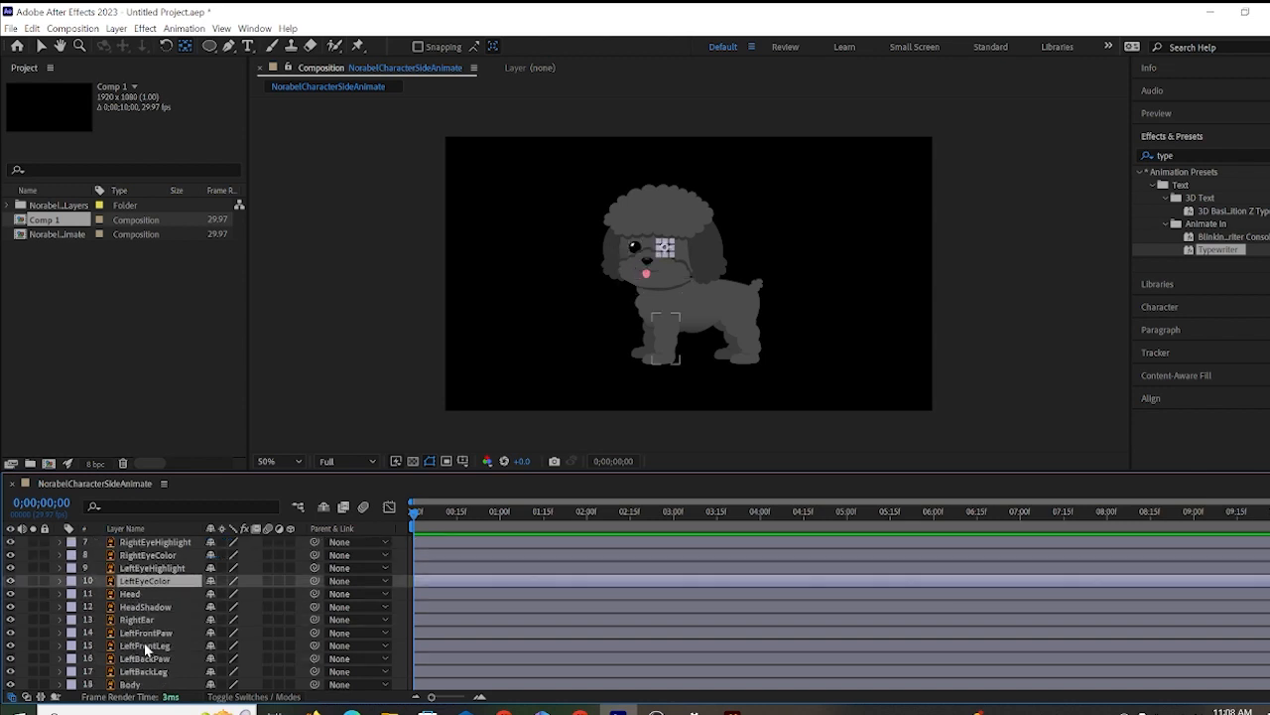
{"action": "left_click", "coordinate": [132, 593]}
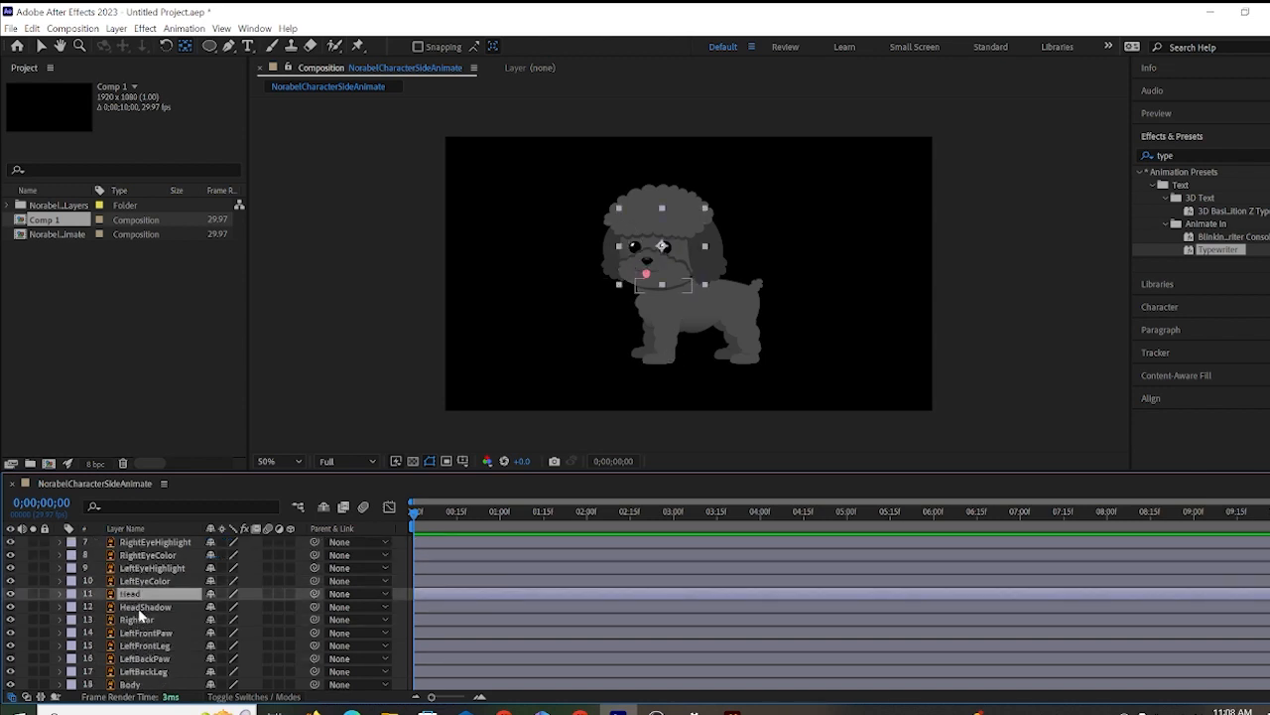
Move the Head layer's anchor point to the base of the head and the NosePoof layer's anchor point to the lower muzzle near the neck.
{"action": "left_click", "coordinate": [140, 608]}
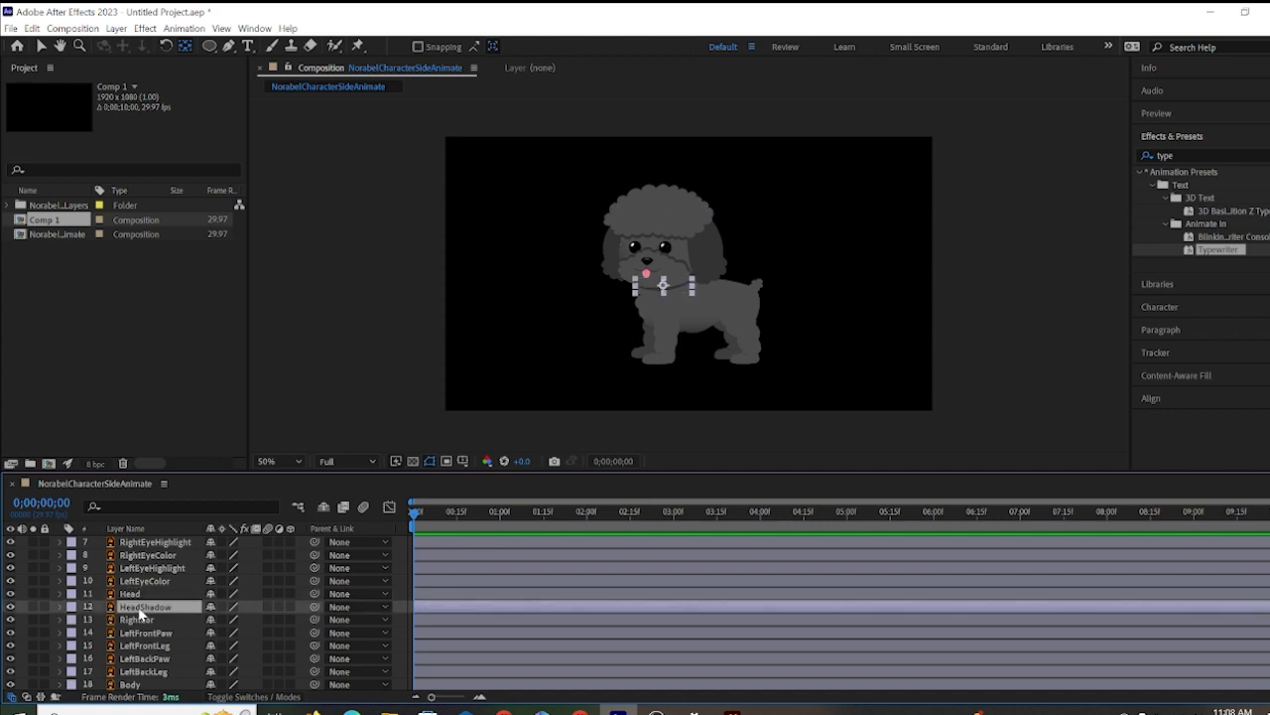
{"action": "left_click", "coordinate": [133, 593]}
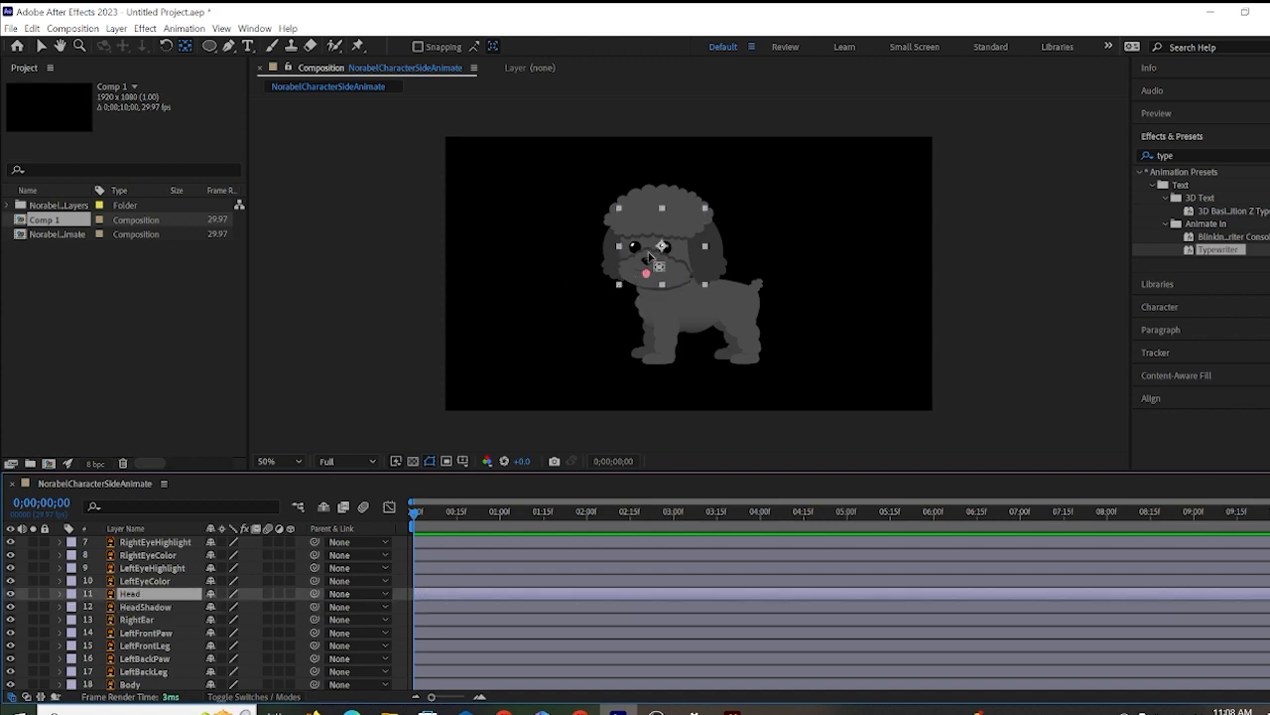
{"action": "left_click", "coordinate": [662, 247]}
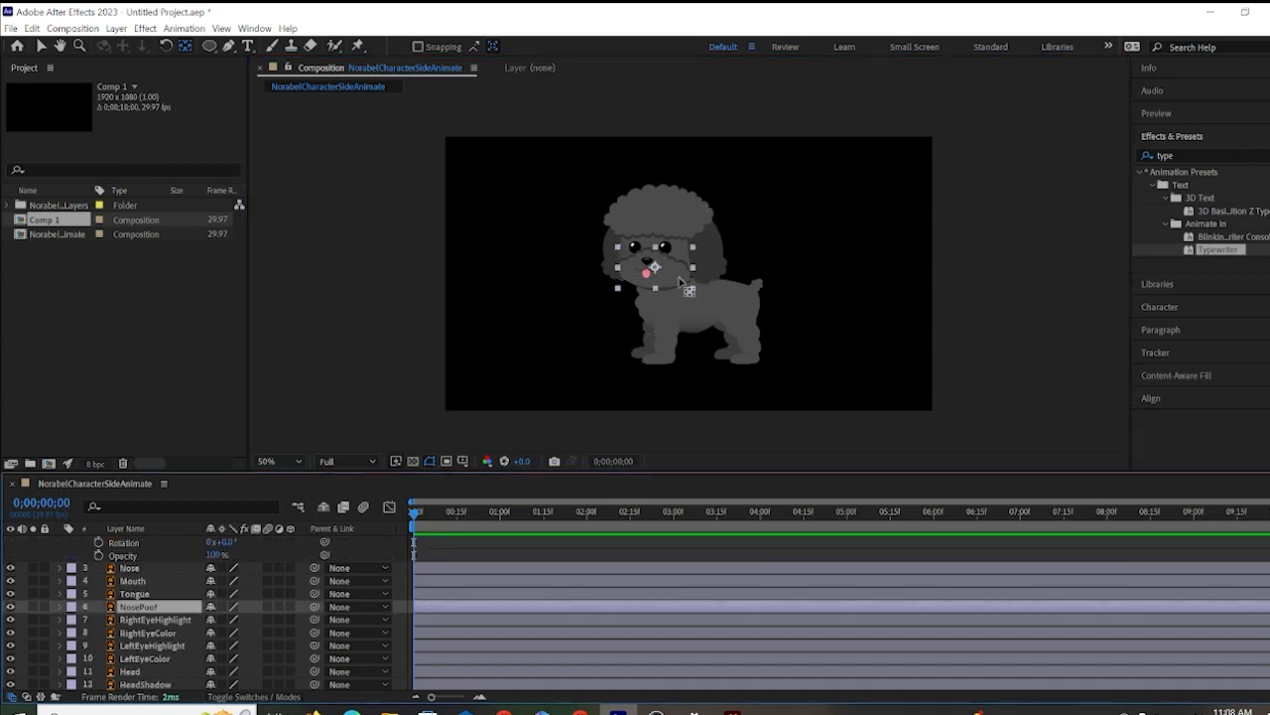
{"action": "left_click_drag", "start_coordinate": [655, 266], "coordinate": [666, 281]}
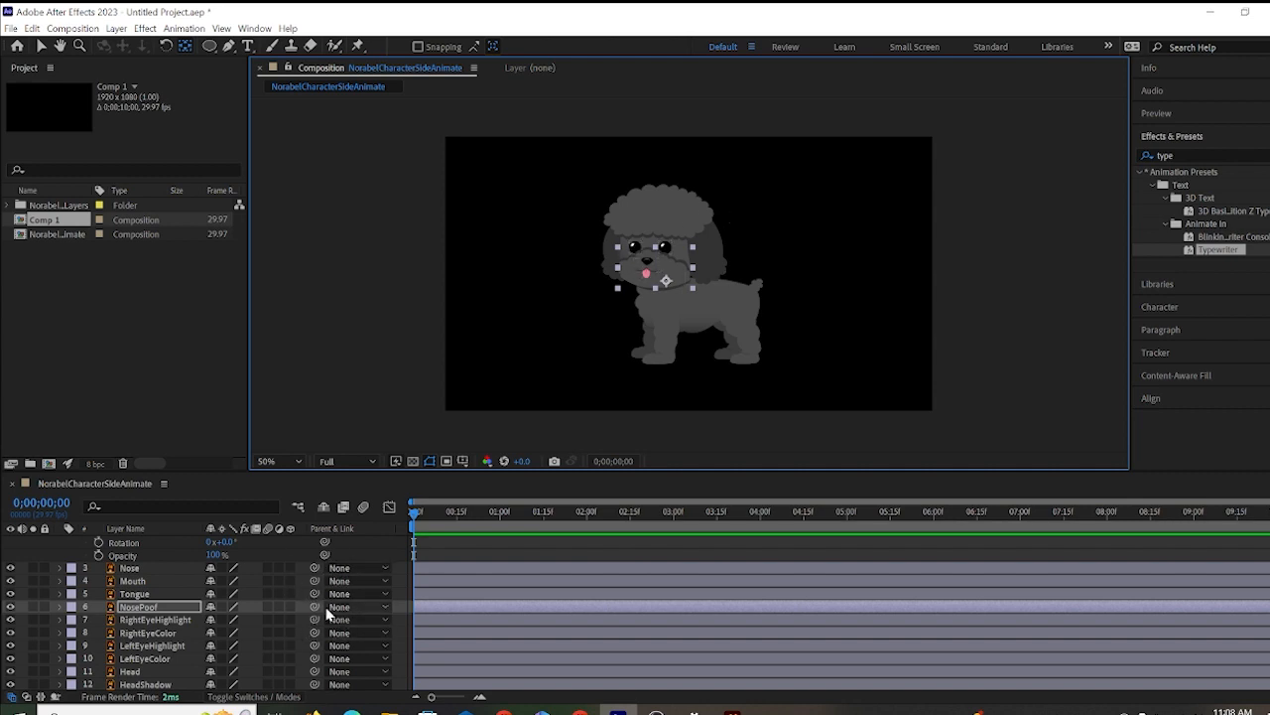
Parent the NosePoof, Tongue and Mouth layers to the Head layer.
{"action": "left_click", "coordinate": [387, 607]}
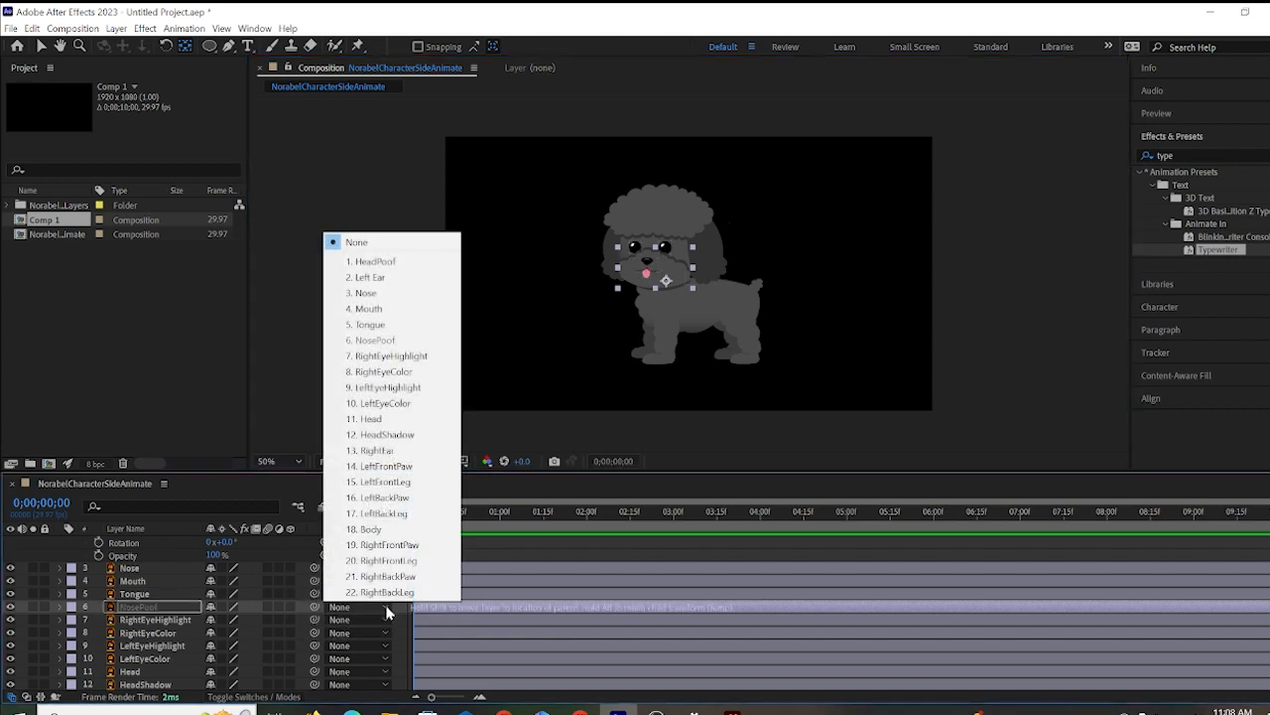
{"action": "left_click", "coordinate": [387, 421]}
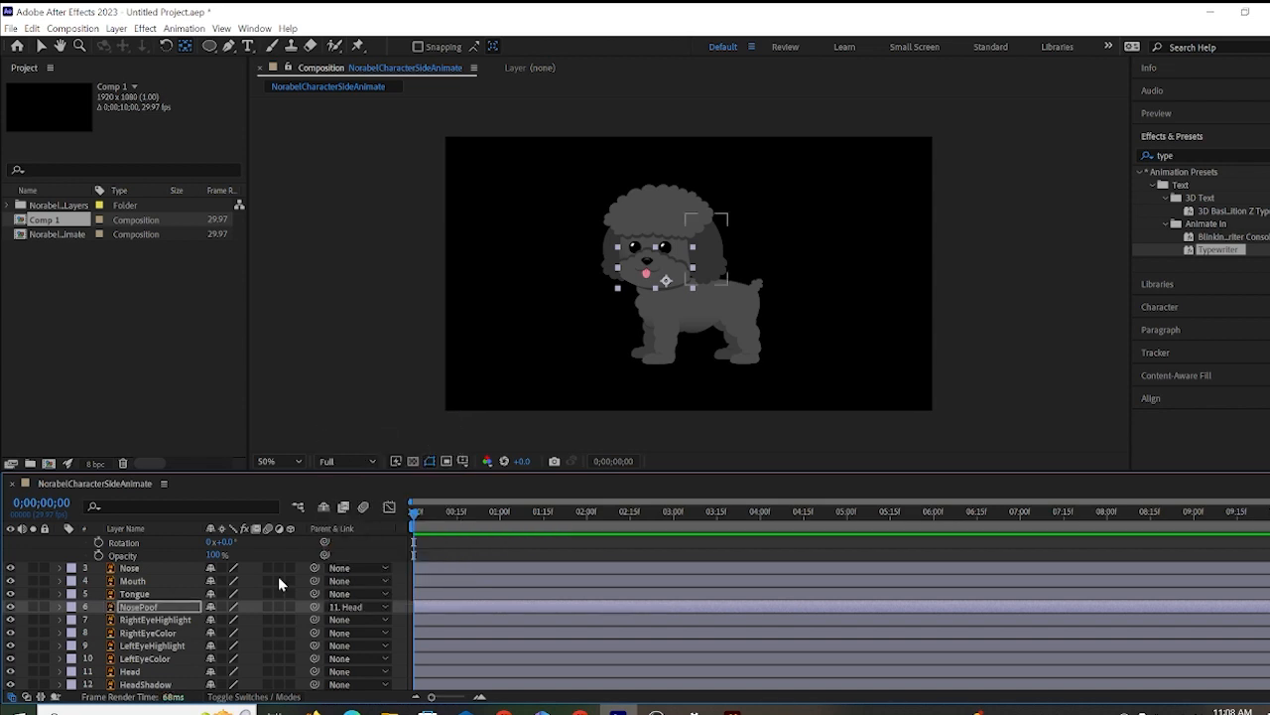
{"action": "left_click", "coordinate": [174, 593]}
{"action": "left_click", "coordinate": [367, 593]}
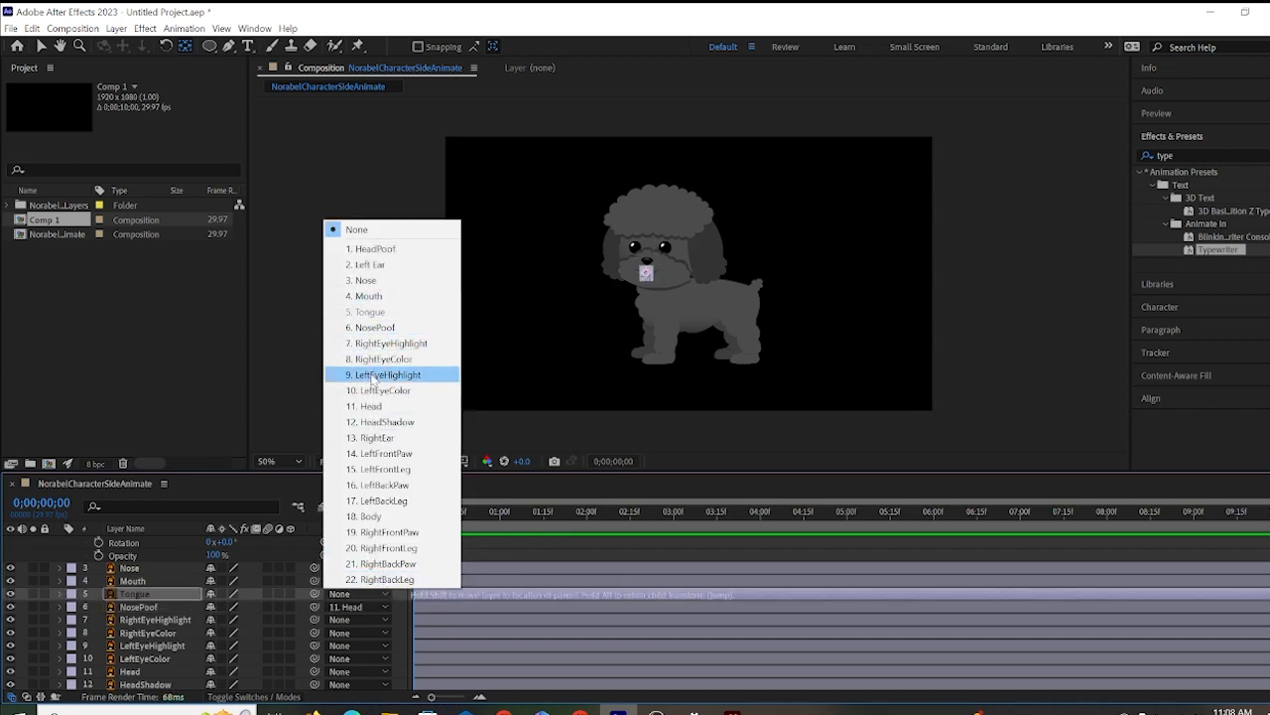
{"action": "left_click", "coordinate": [370, 406]}
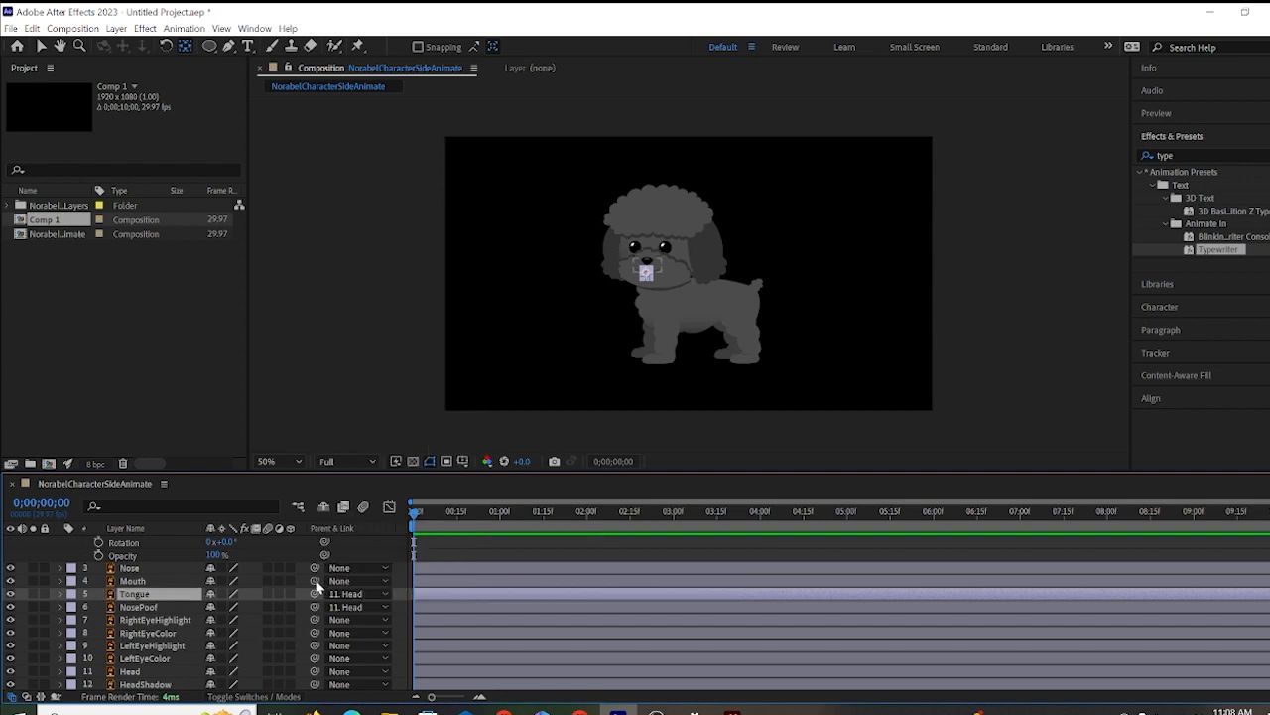
{"action": "left_click", "coordinate": [383, 582]}
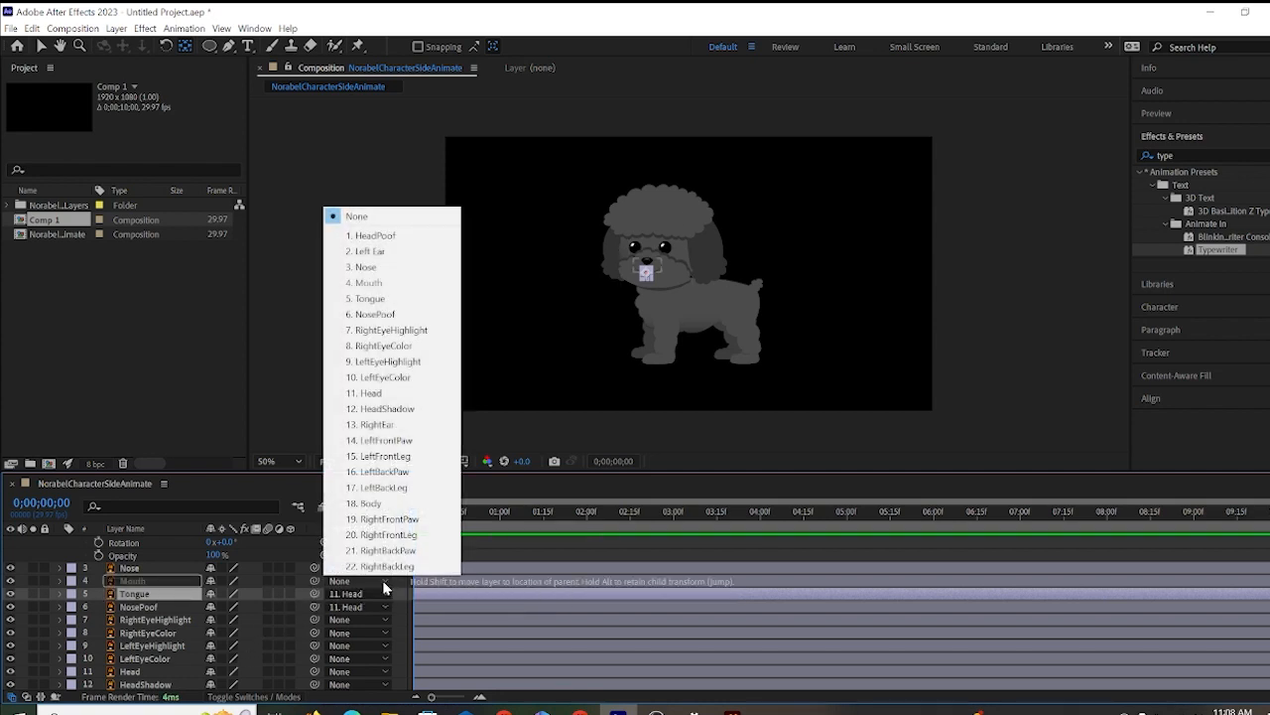
{"action": "left_click", "coordinate": [369, 393]}
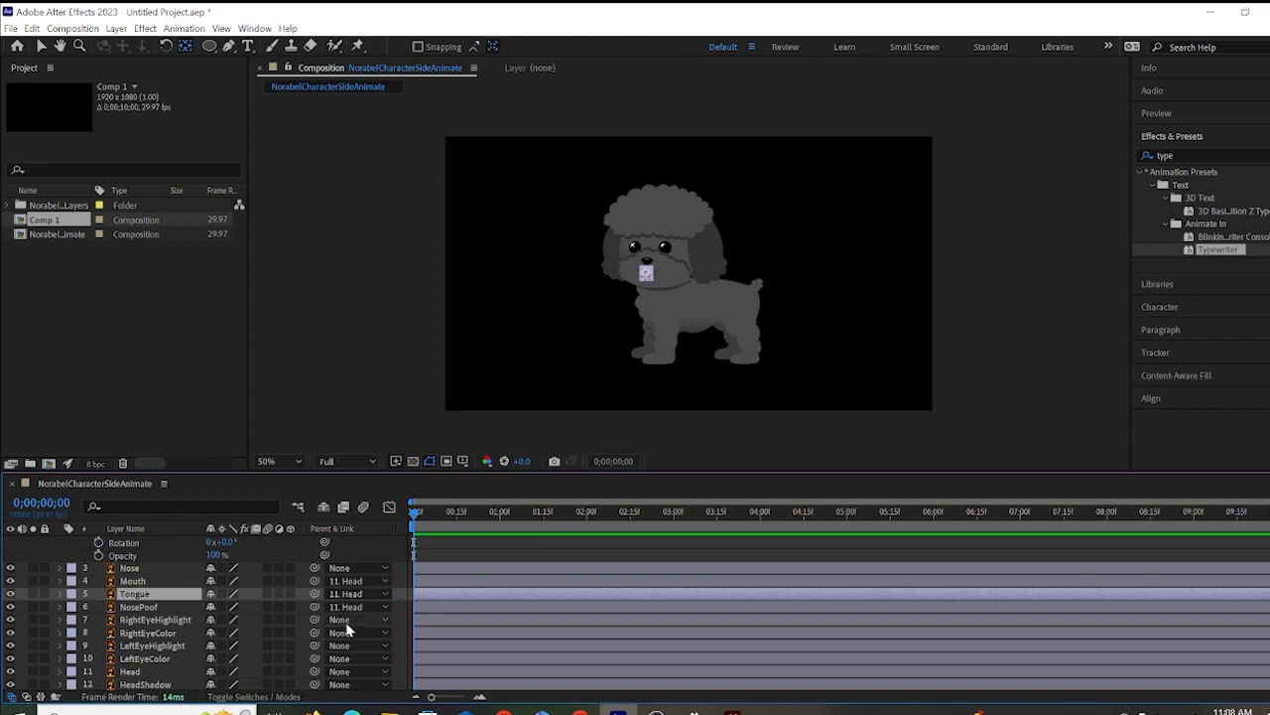
Parent the Nose layer to the Mouth layer.
{"action": "scroll", "coordinate": [345, 621], "scroll_direction": "up", "scroll_amount": 3}
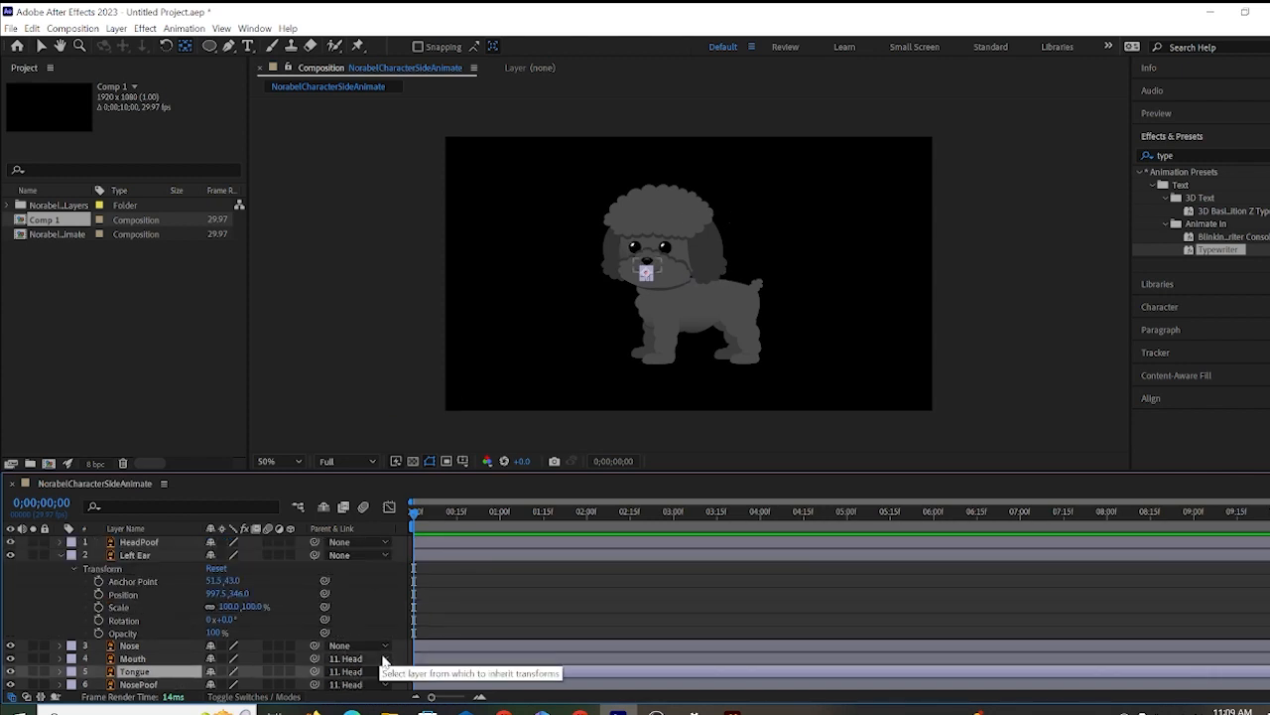
{"action": "left_click", "coordinate": [370, 648]}
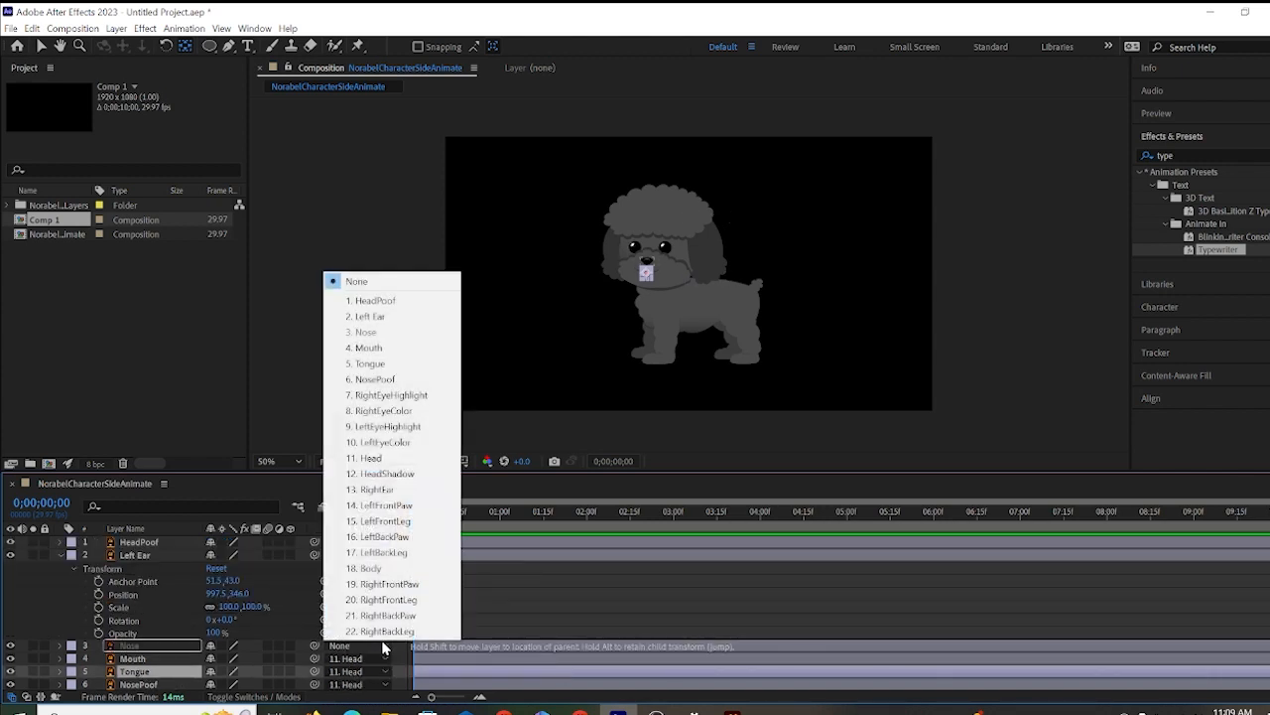
{"action": "left_click", "coordinate": [369, 348]}
{"action": "scroll", "coordinate": [368, 600], "scroll_direction": "down", "scroll_amount": 3}
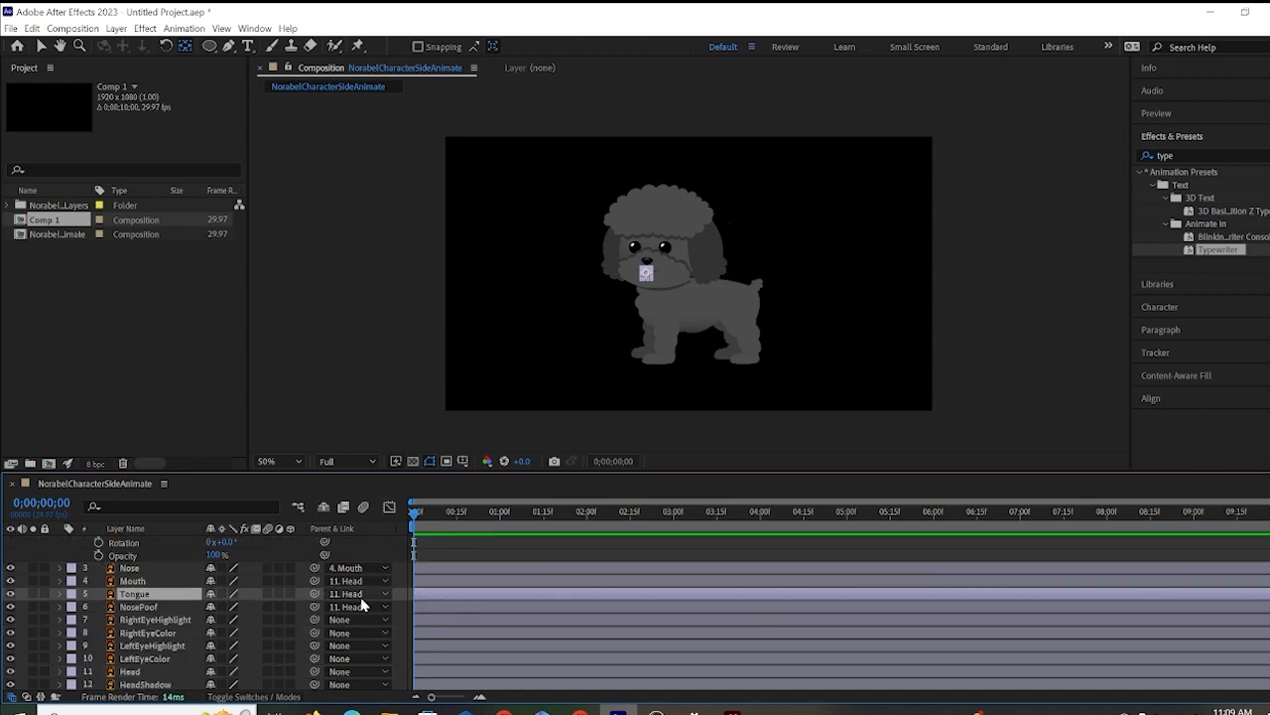
Expand the Head layer's transform properties and try rotating the head to about -33°.
{"action": "scroll", "coordinate": [349, 590], "scroll_direction": "up", "scroll_amount": 3}
{"action": "scroll", "coordinate": [260, 592], "scroll_direction": "down", "scroll_amount": 3}
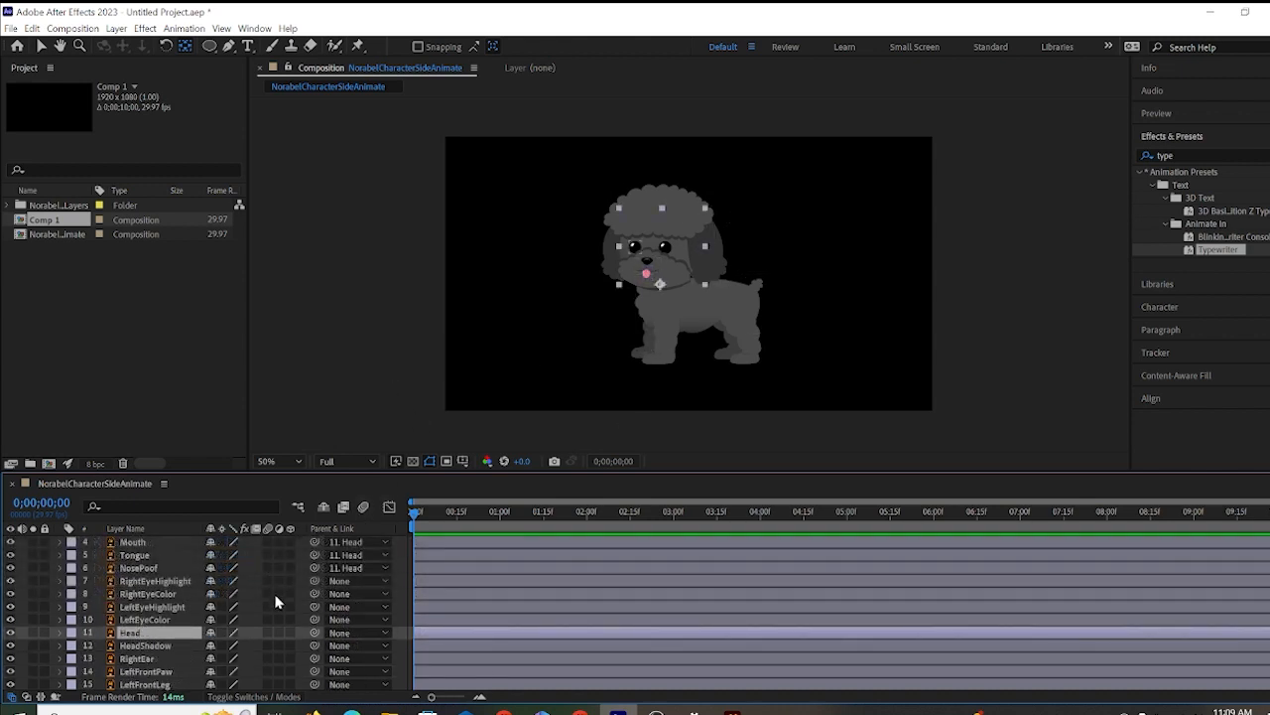
{"action": "left_click", "coordinate": [60, 632]}
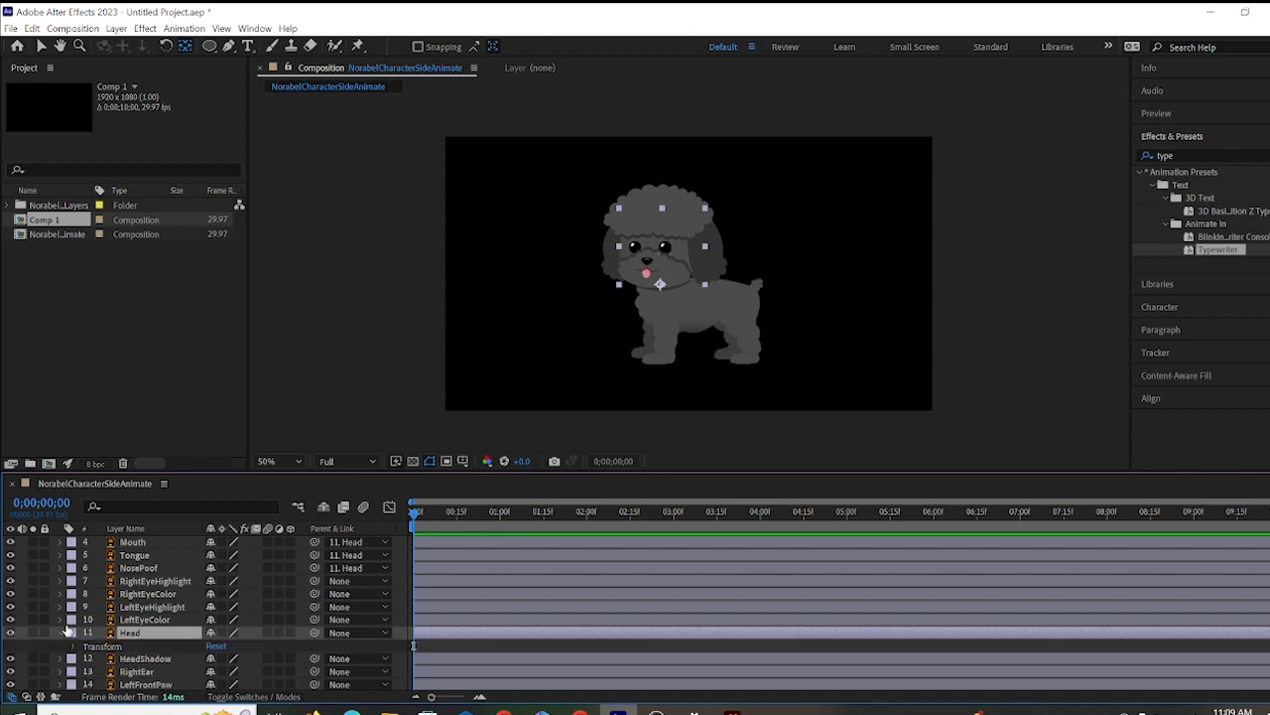
{"action": "left_click", "coordinate": [75, 646]}
{"action": "scroll", "coordinate": [178, 635], "scroll_direction": "down", "scroll_amount": 3}
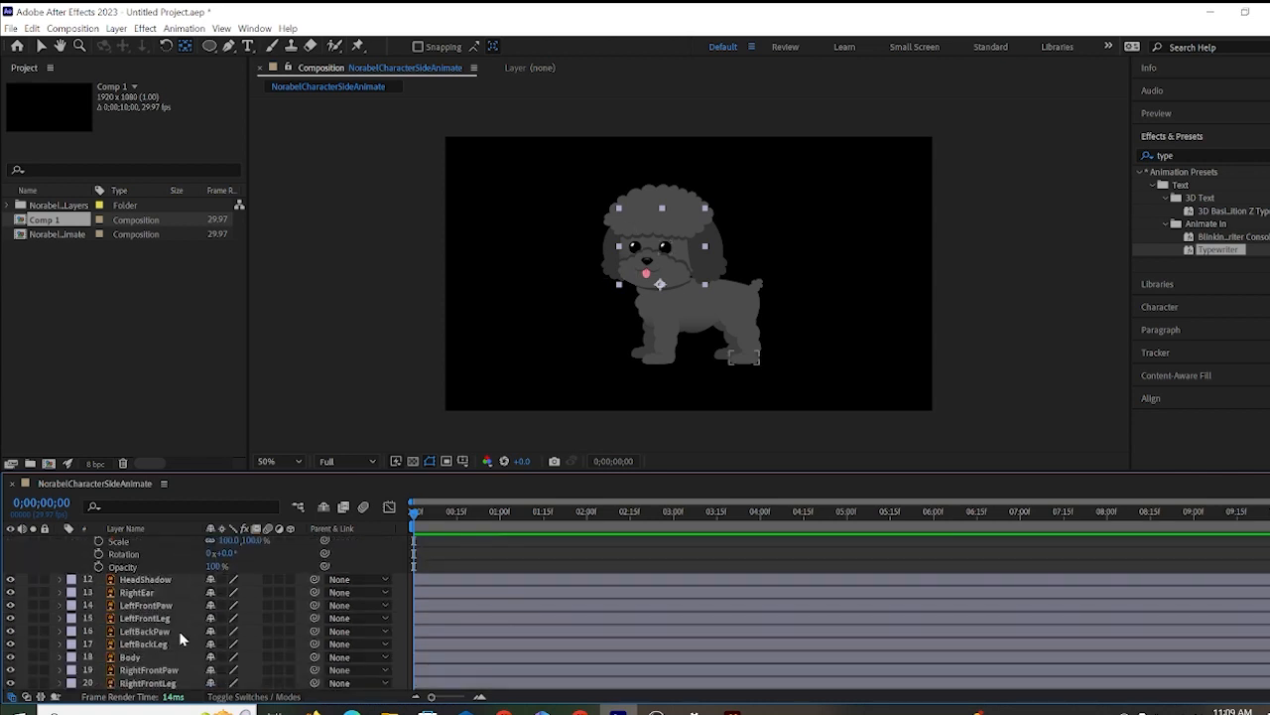
{"action": "mouse_move", "coordinate": [223, 592]}
{"action": "left_mouse_down"}
{"action": "mouse_move", "coordinate": [184, 598]}
{"action": "mouse_move", "coordinate": [211, 598]}
{"action": "left_mouse_up"}
{"action": "scroll", "coordinate": [198, 635], "scroll_direction": "up", "scroll_amount": 3}
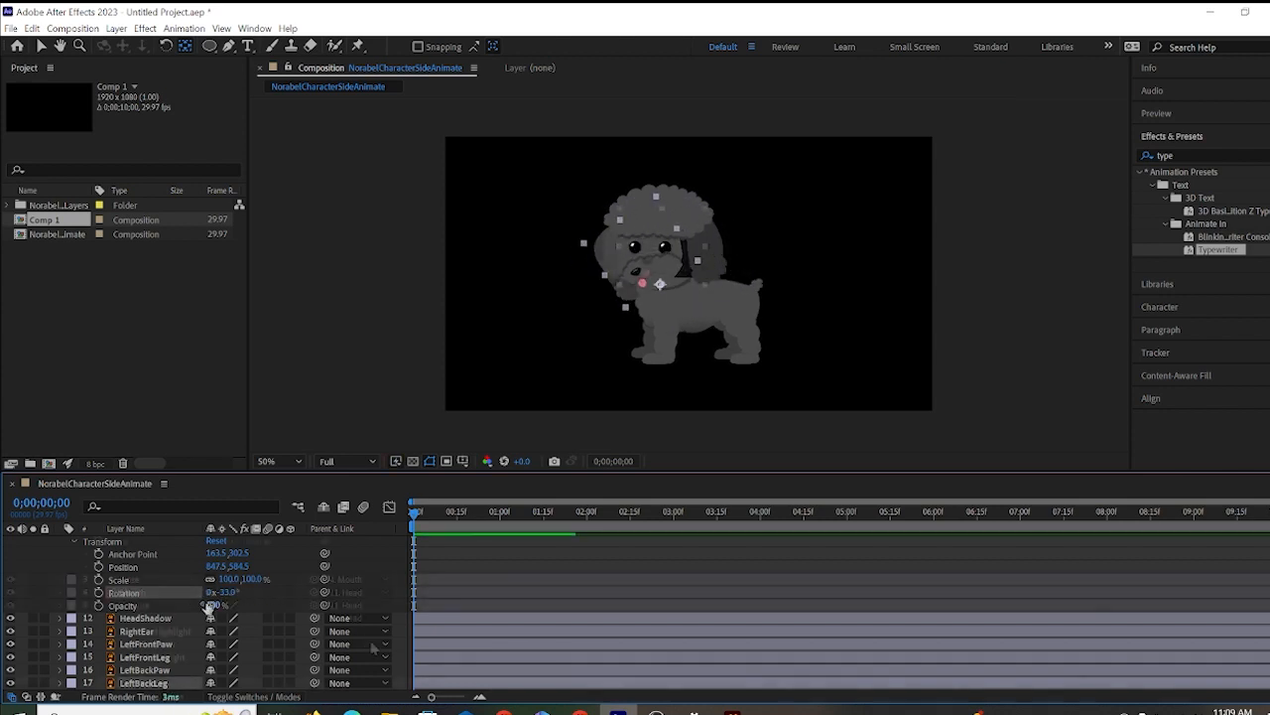
{"action": "left_click", "coordinate": [384, 630]}
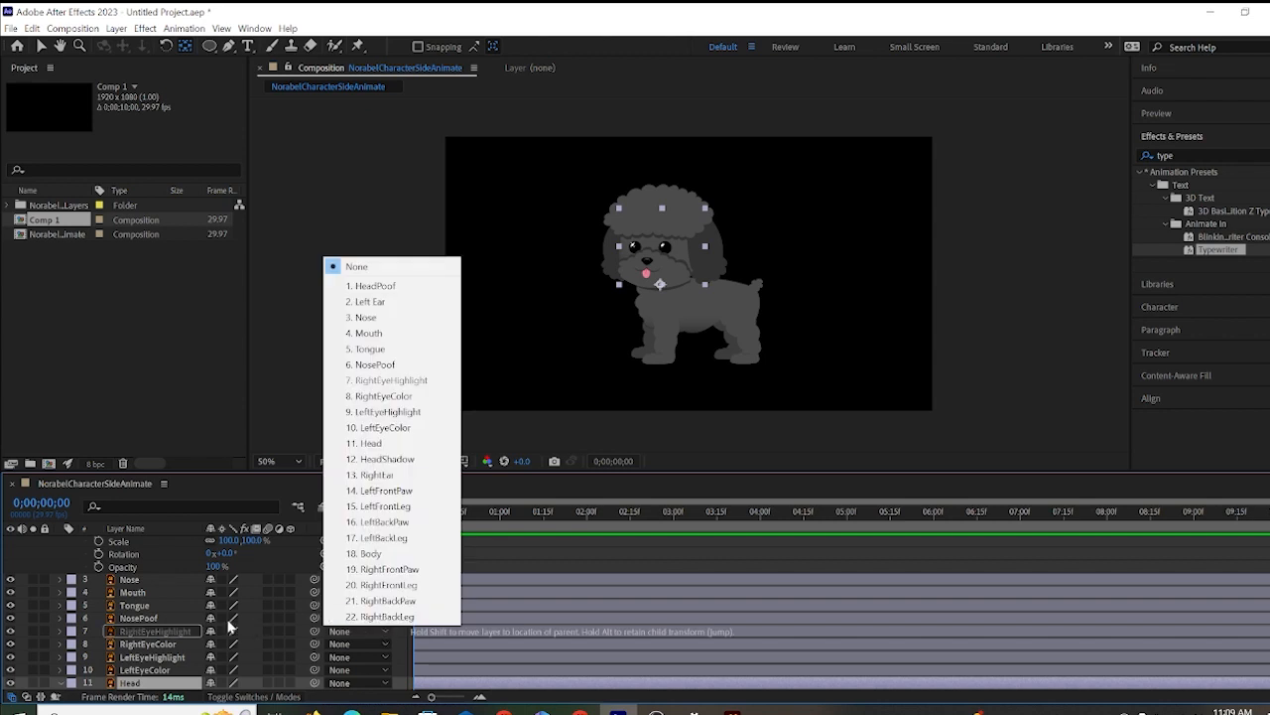
{"action": "left_click", "coordinate": [164, 617]}
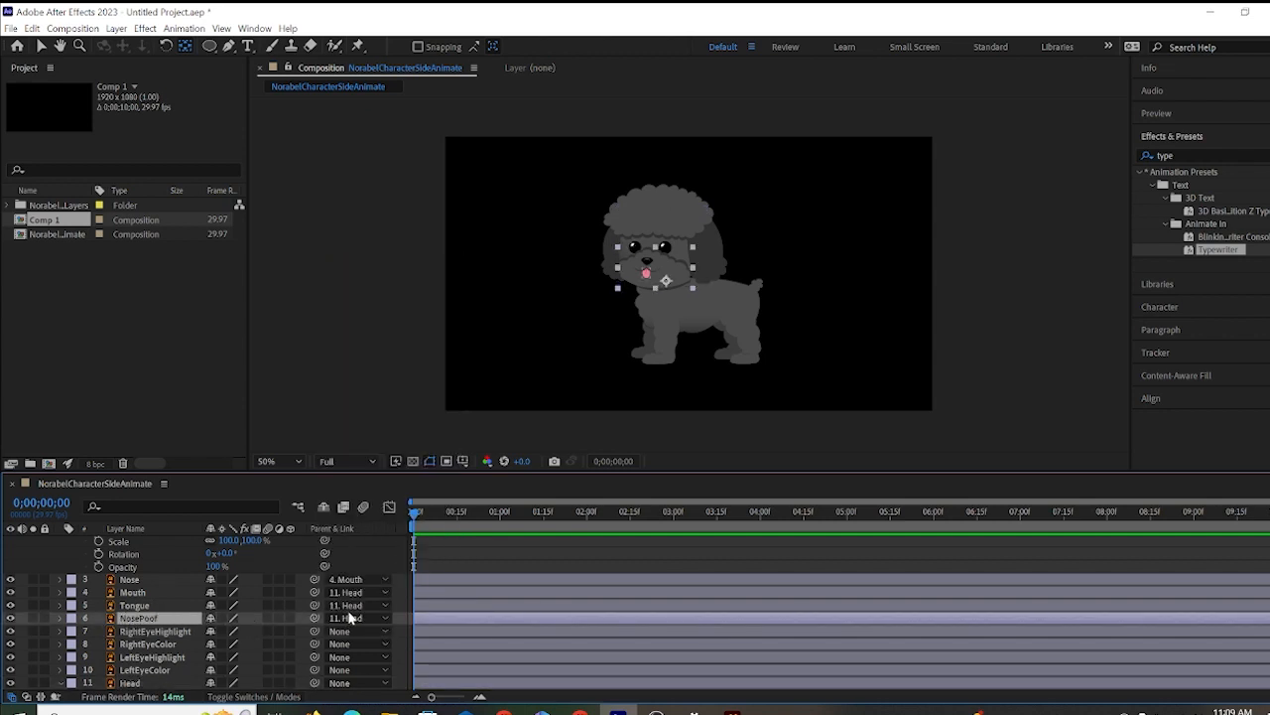
{"action": "left_click", "coordinate": [382, 616]}
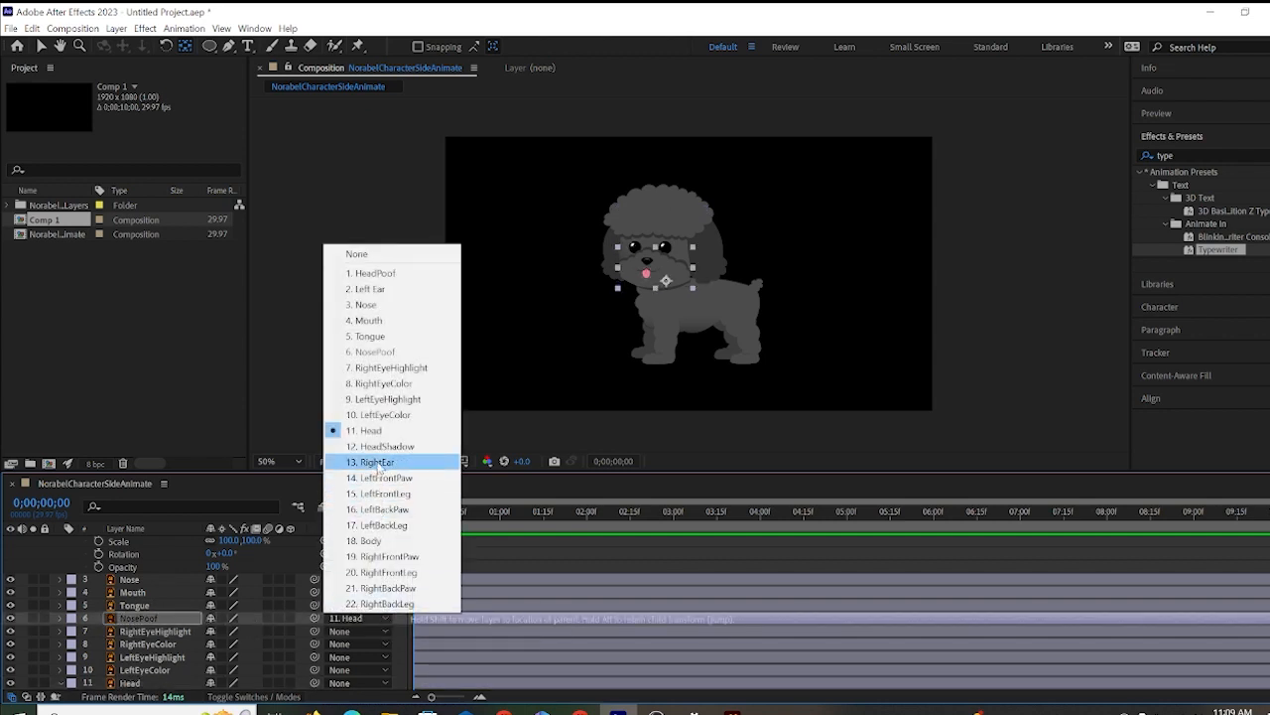
{"action": "left_click", "coordinate": [381, 432]}
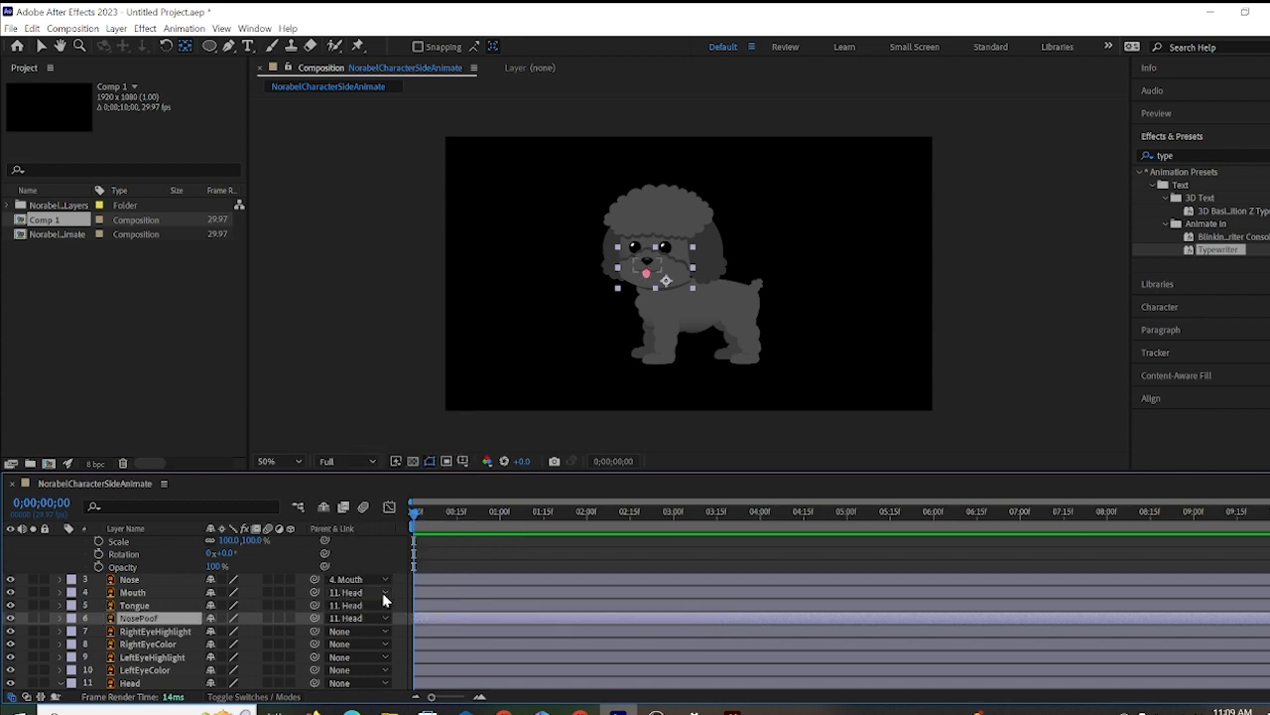
{"action": "left_click", "coordinate": [384, 594]}
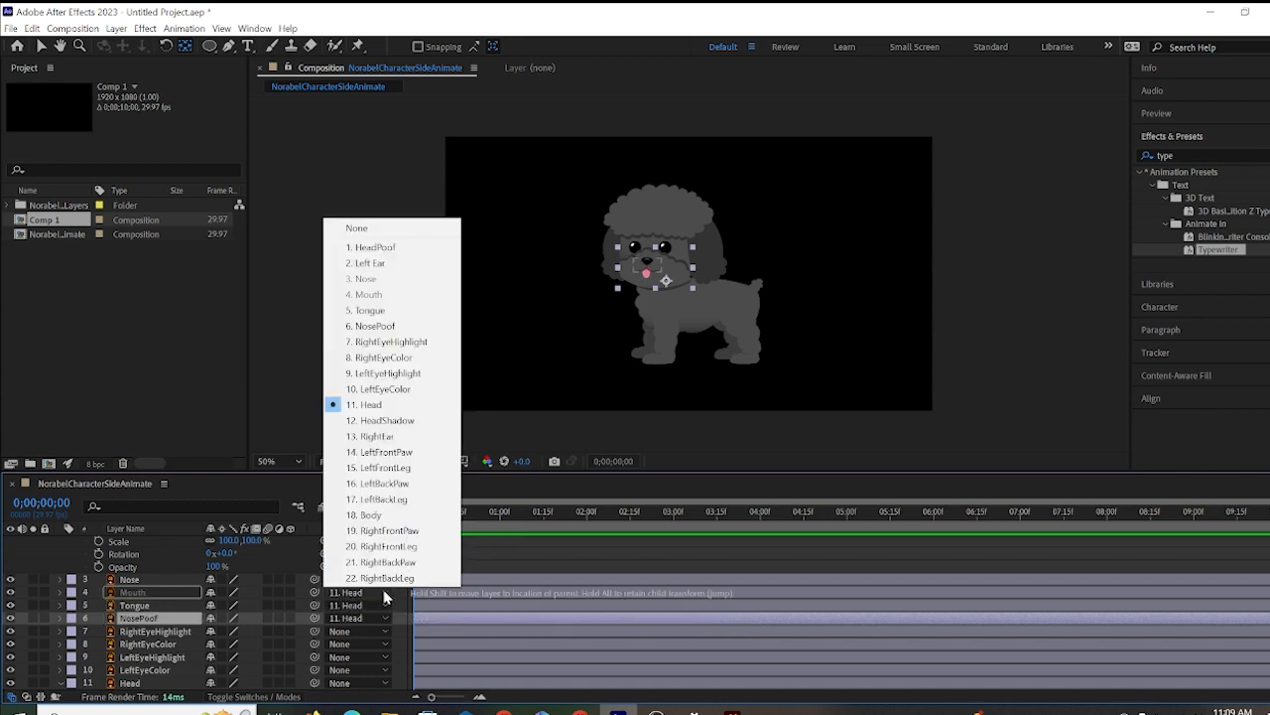
{"action": "left_click", "coordinate": [241, 619]}
Parent the Nose, Left Ear, HeadPoof, HeadShadow and RightEar layers to the Head layer.
{"action": "scroll", "coordinate": [248, 618], "scroll_direction": "up", "scroll_amount": 3}
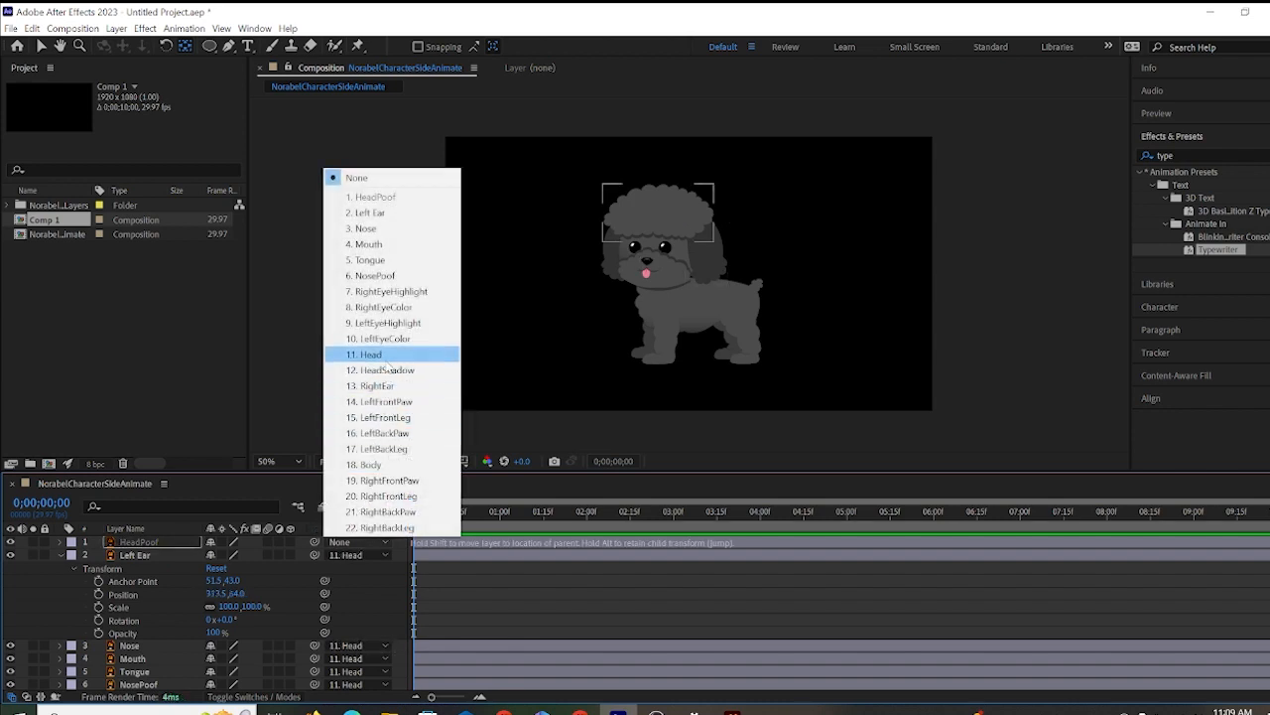
{"action": "left_click", "coordinate": [382, 354]}
{"action": "scroll", "coordinate": [326, 562], "scroll_direction": "down", "scroll_amount": 4}
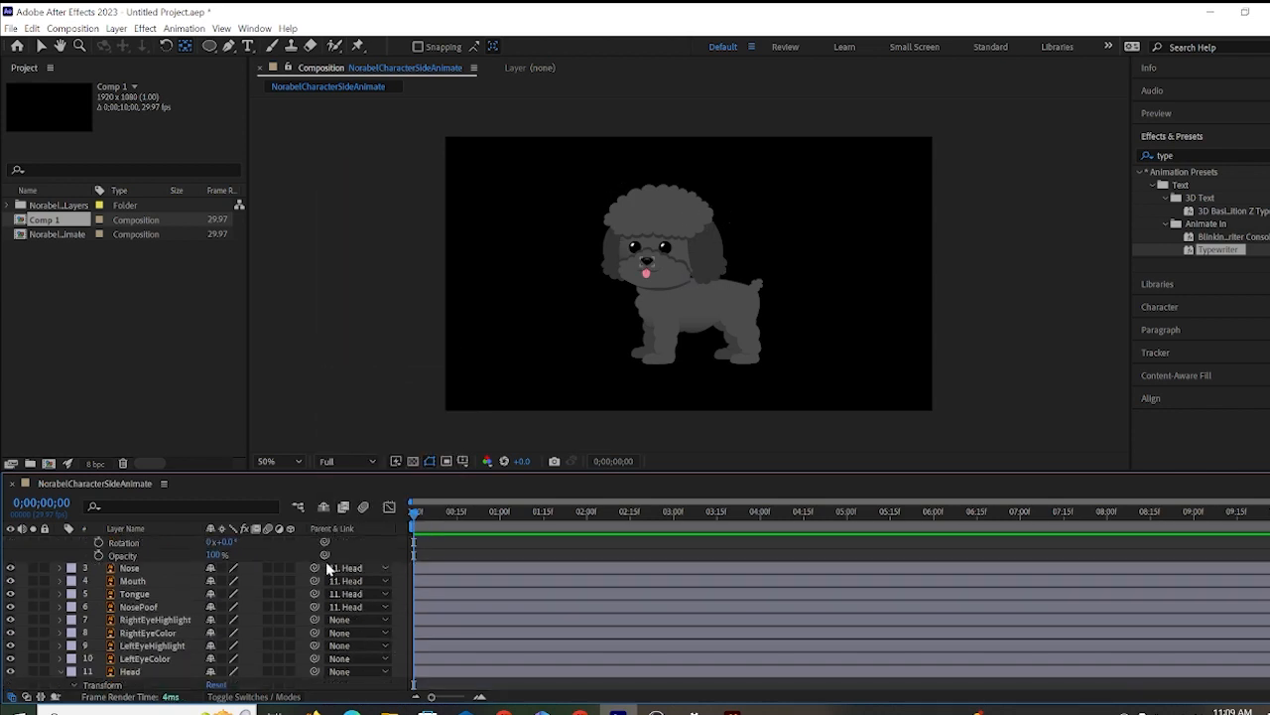
{"action": "scroll", "coordinate": [326, 562], "scroll_direction": "up", "scroll_amount": 1}
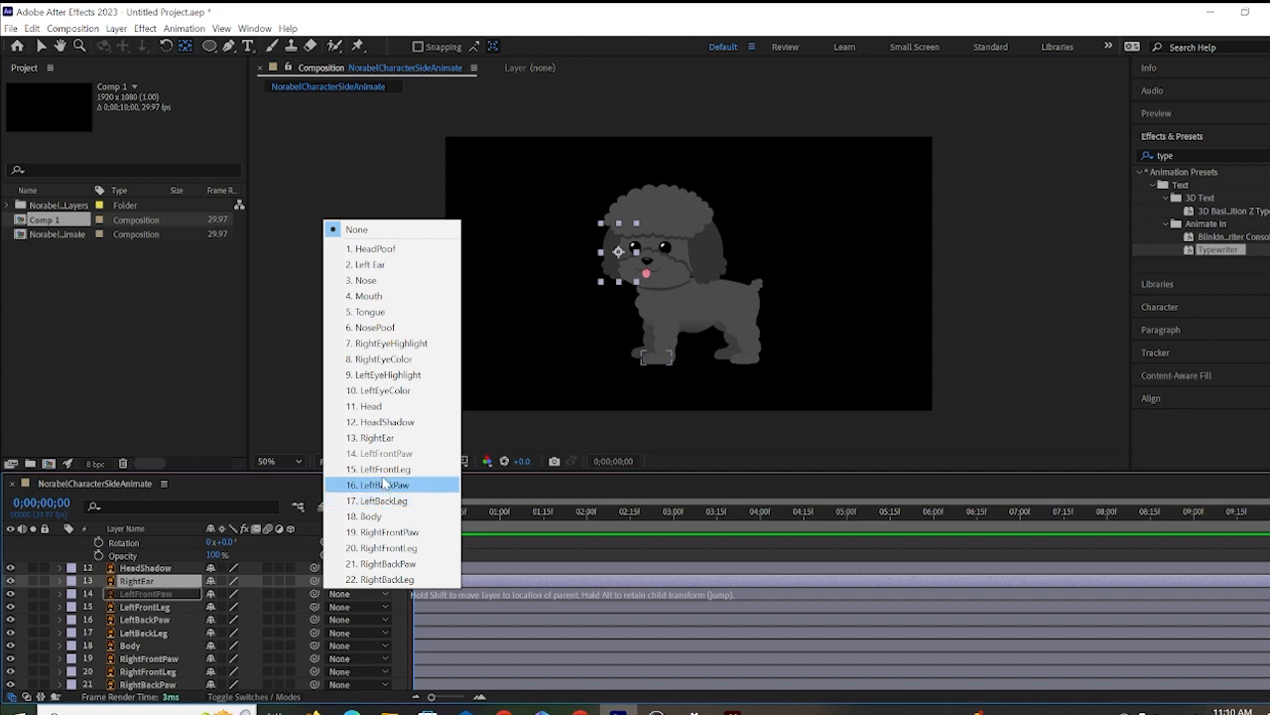
Parent the LeftFrontPaw layer to LeftFrontLeg and the LeftFrontLeg layer to Body.
{"action": "left_click", "coordinate": [385, 469]}
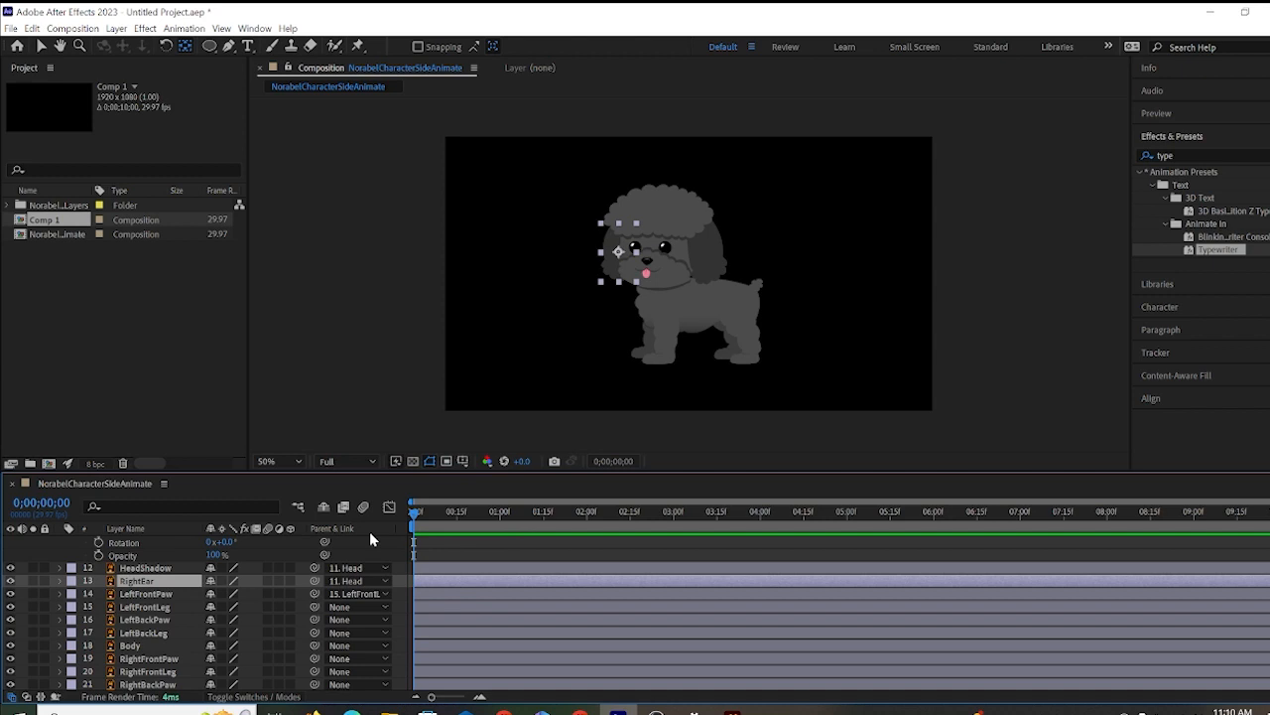
{"action": "left_click", "coordinate": [383, 609]}
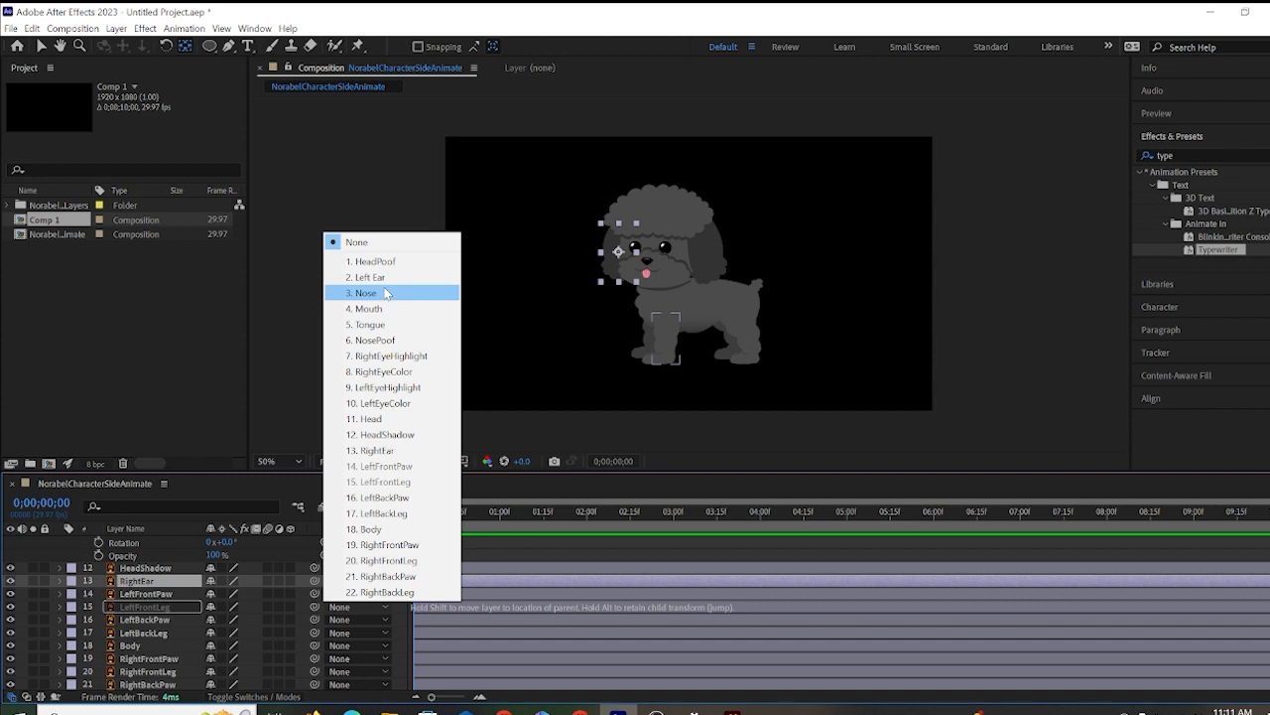
{"action": "left_click", "coordinate": [387, 529]}
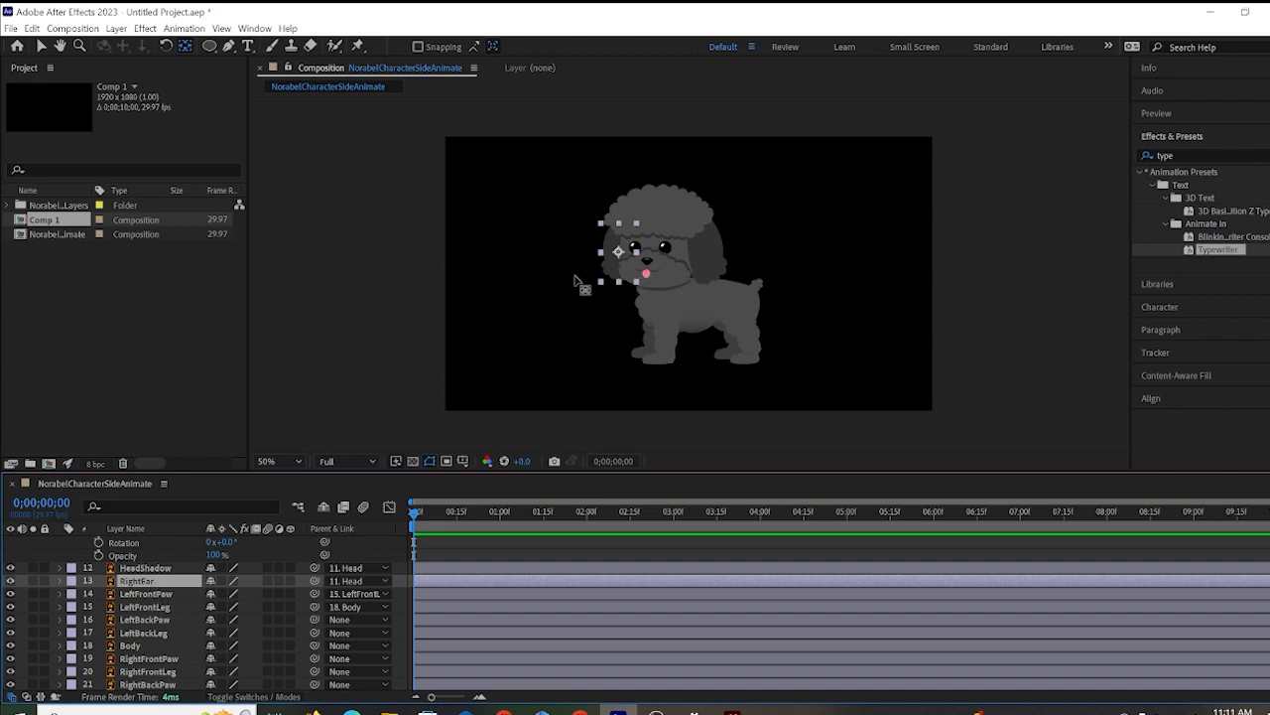
Move the RightEar anchor point to the top of the ear and the LeftFrontPaw anchor point to the ankle at about 94.5, 13.5.
{"action": "left_click_drag", "start_coordinate": [618, 253], "coordinate": [617, 226]}
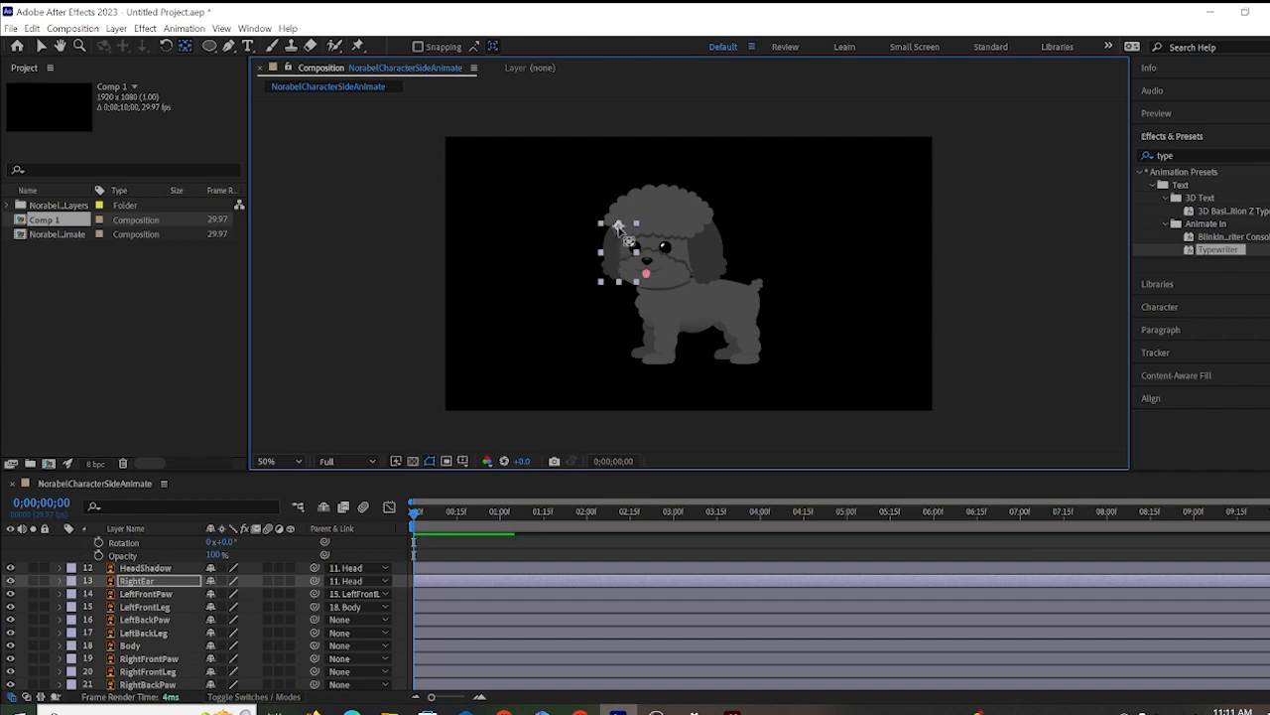
{"action": "left_click", "coordinate": [168, 595]}
{"action": "scroll", "coordinate": [681, 371], "scroll_direction": "up", "scroll_amount": 4}
{"action": "scroll", "coordinate": [681, 371], "scroll_direction": "down", "scroll_amount": 6}
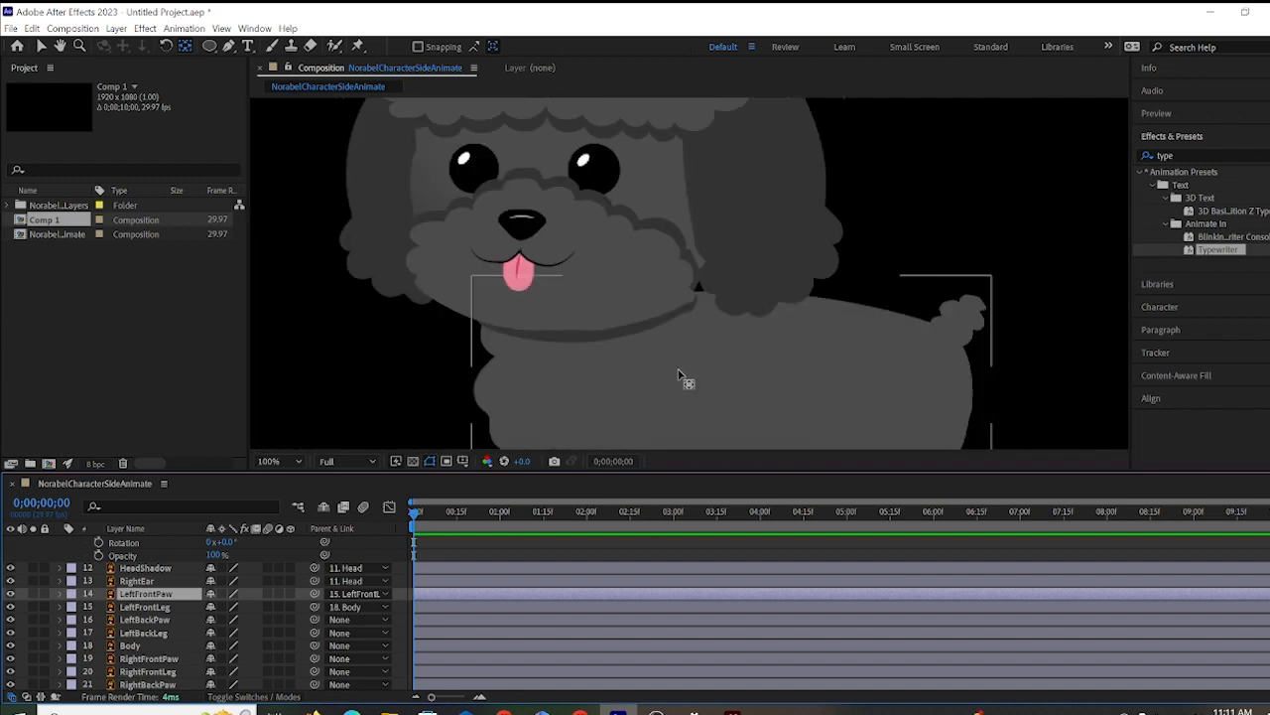
{"action": "left_click_drag", "start_coordinate": [623, 441], "coordinate": [640, 434]}
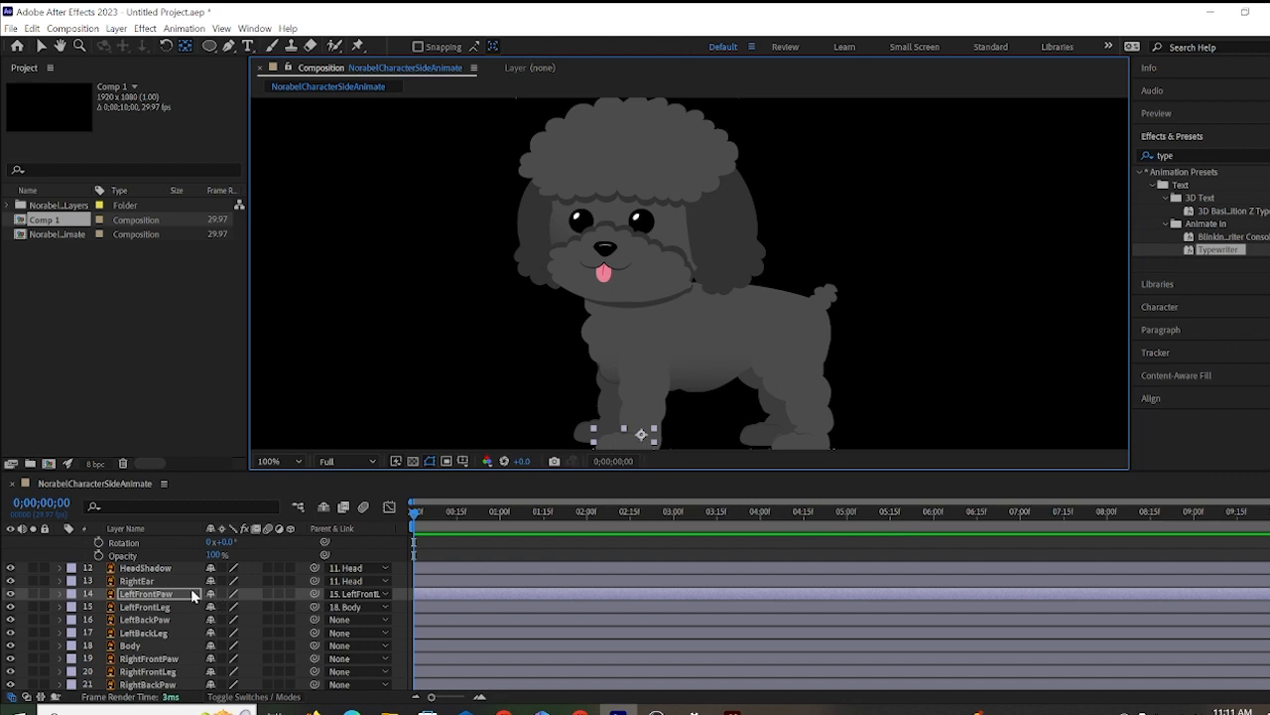
Expand the LeftFrontPaw layer's transform properties and try its rotation around the ankle, ending at 1°.
{"action": "left_click", "coordinate": [56, 592]}
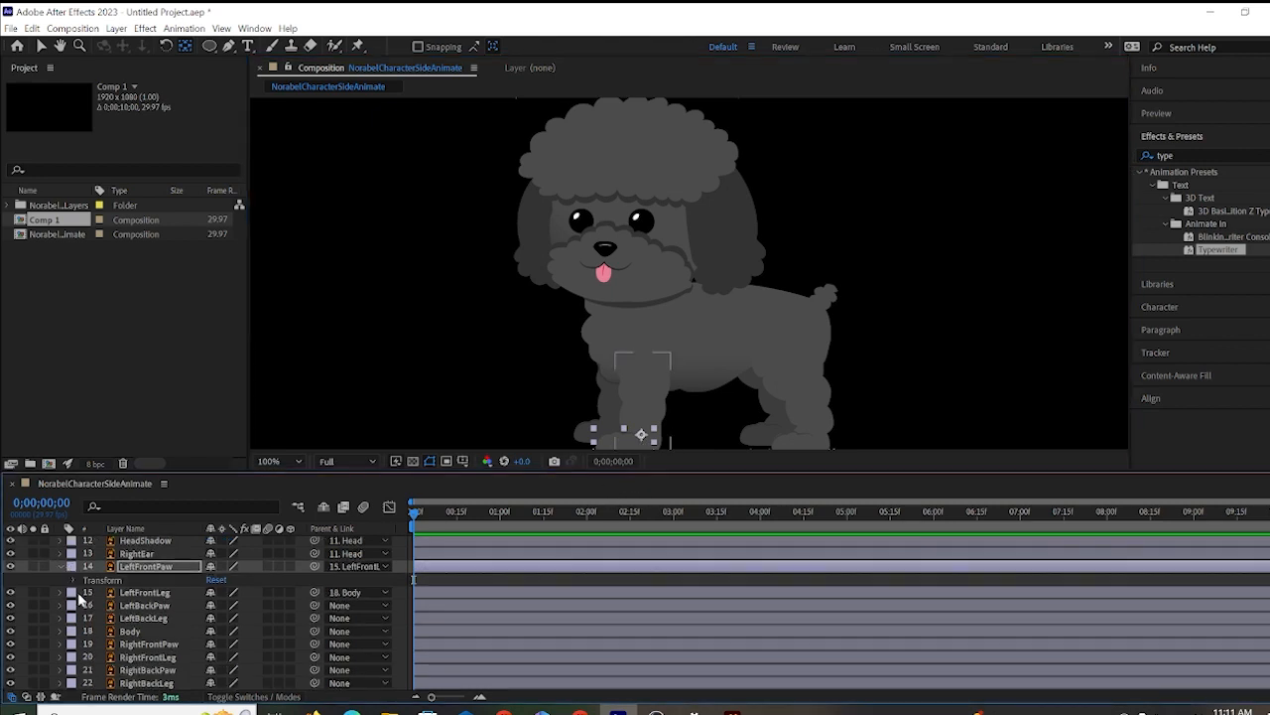
{"action": "left_click", "coordinate": [76, 581]}
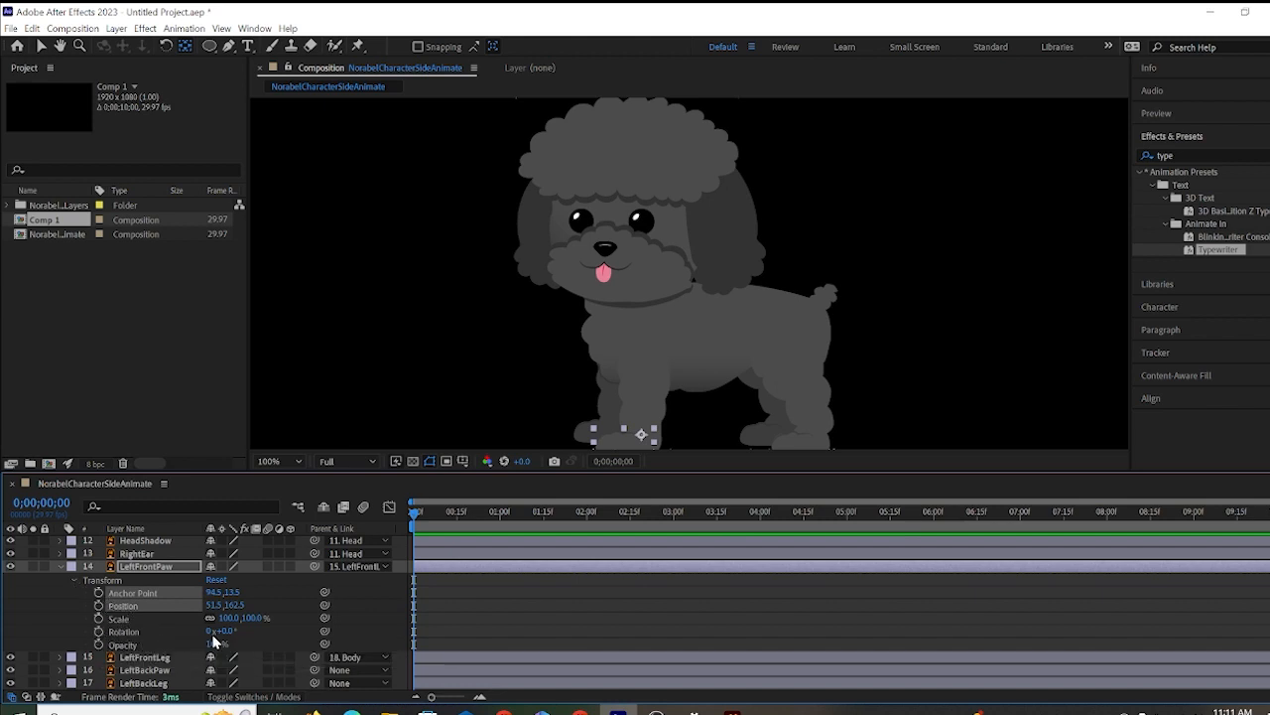
{"action": "mouse_move", "coordinate": [218, 631]}
{"action": "left_mouse_down"}
{"action": "mouse_move", "coordinate": [248, 632]}
{"action": "mouse_move", "coordinate": [235, 638]}
{"action": "left_mouse_up"}
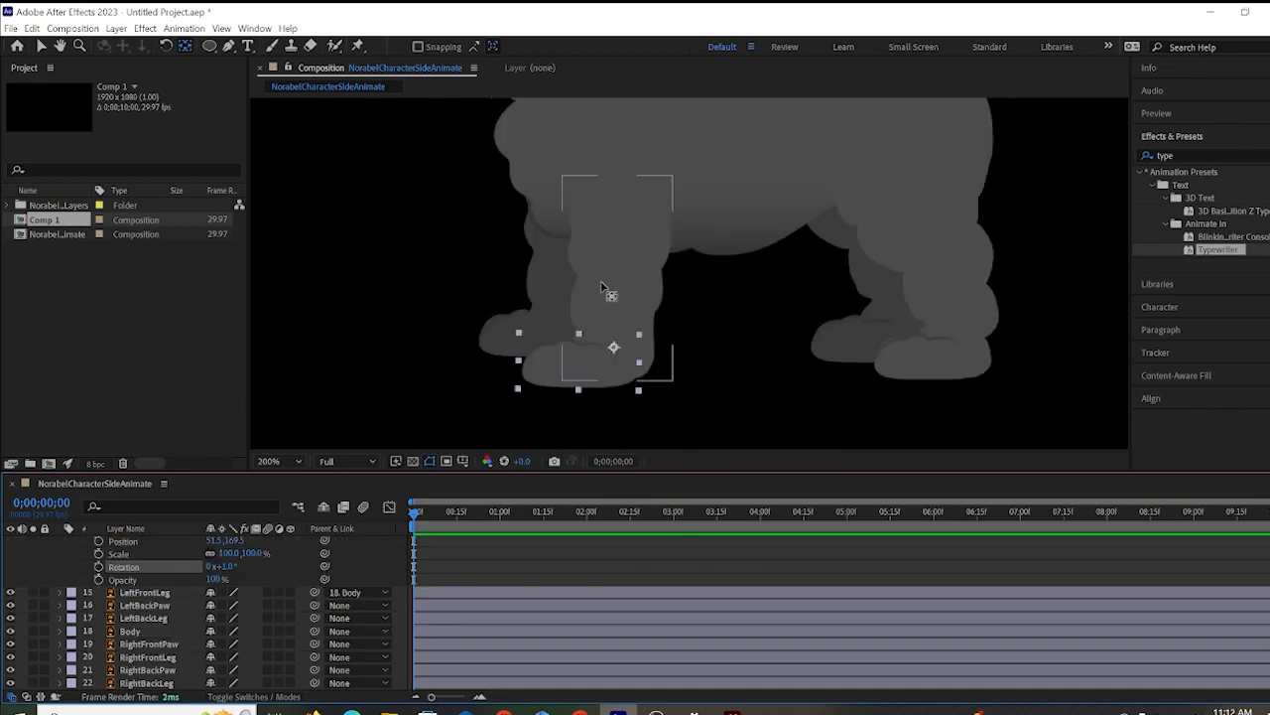
Move the LeftFrontLeg anchor point to the top of the leg at about 57, 9.5 and expand the layer's transform properties.
{"action": "left_click", "coordinate": [601, 282]}
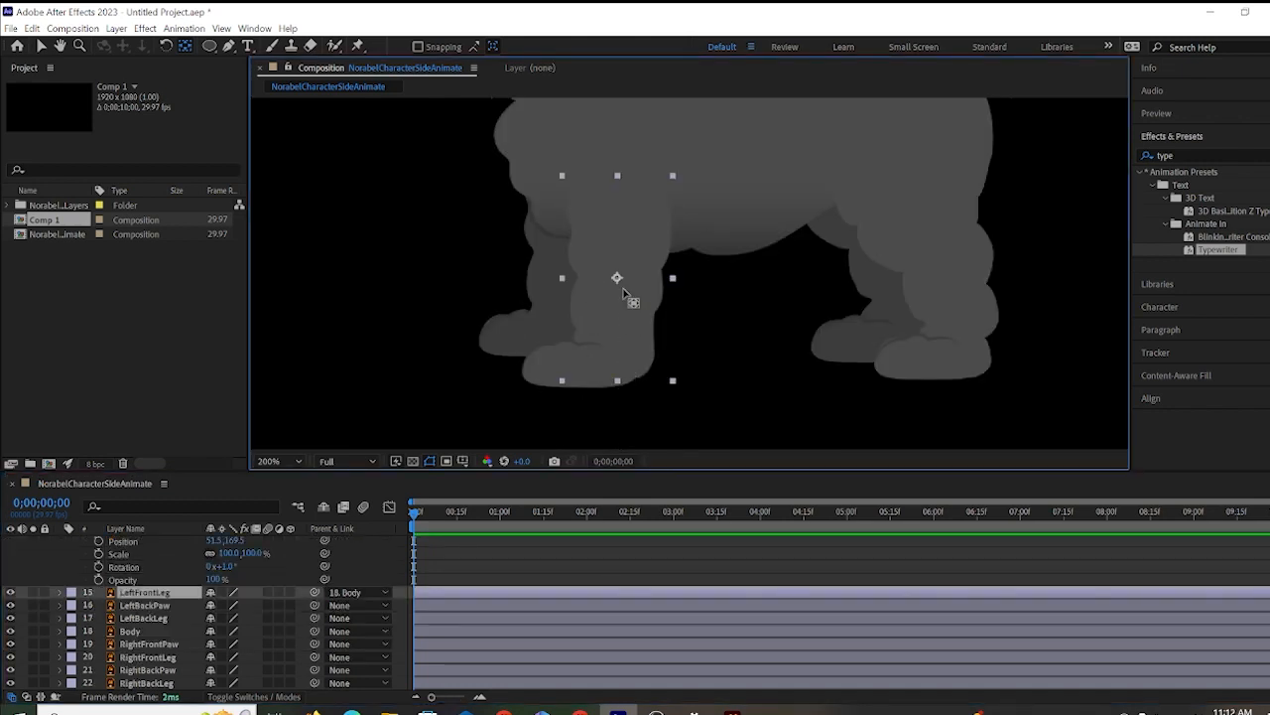
{"action": "left_click_drag", "start_coordinate": [616, 279], "coordinate": [619, 185]}
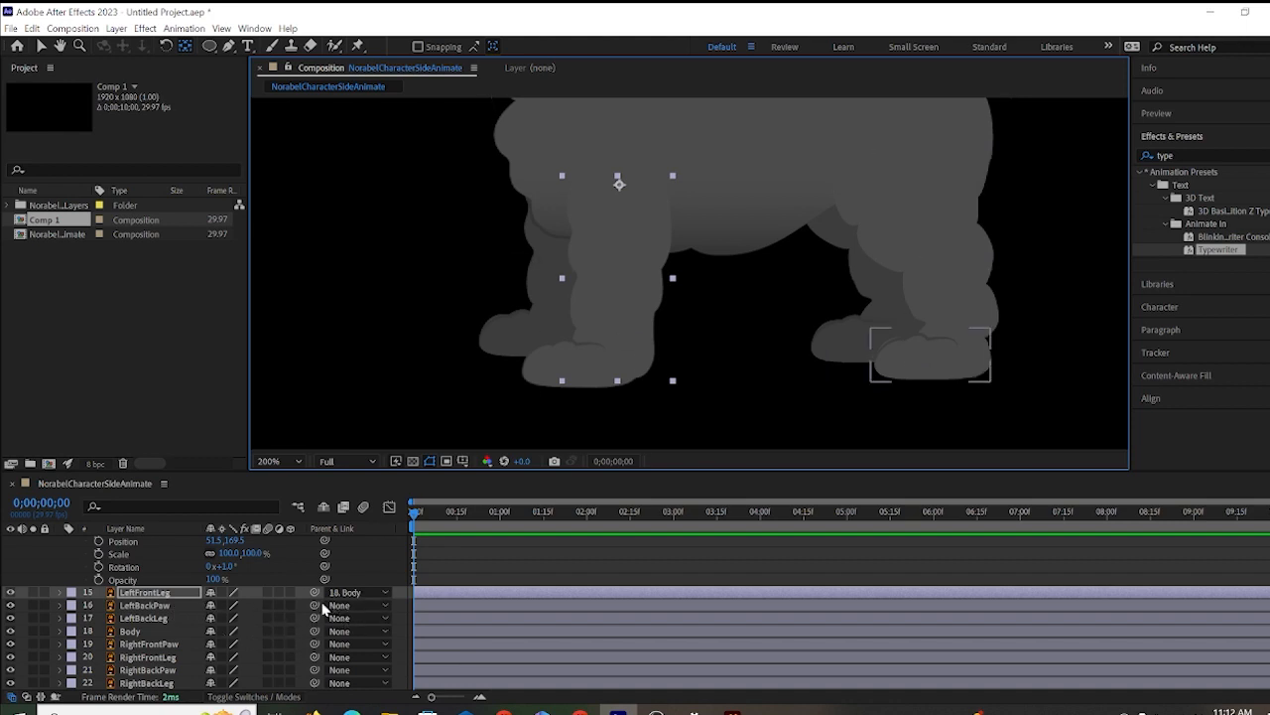
{"action": "left_click", "coordinate": [60, 595]}
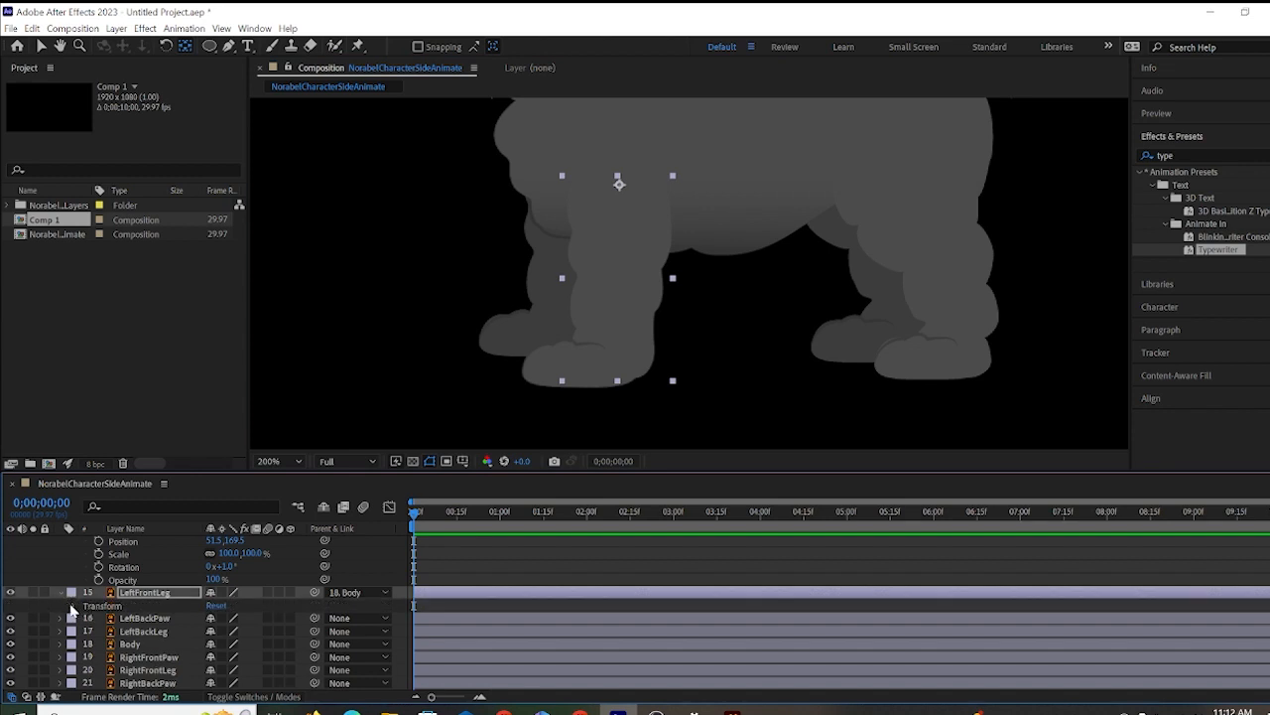
{"action": "left_click", "coordinate": [73, 607]}
{"action": "scroll", "coordinate": [109, 624], "scroll_direction": "down", "scroll_amount": 1}
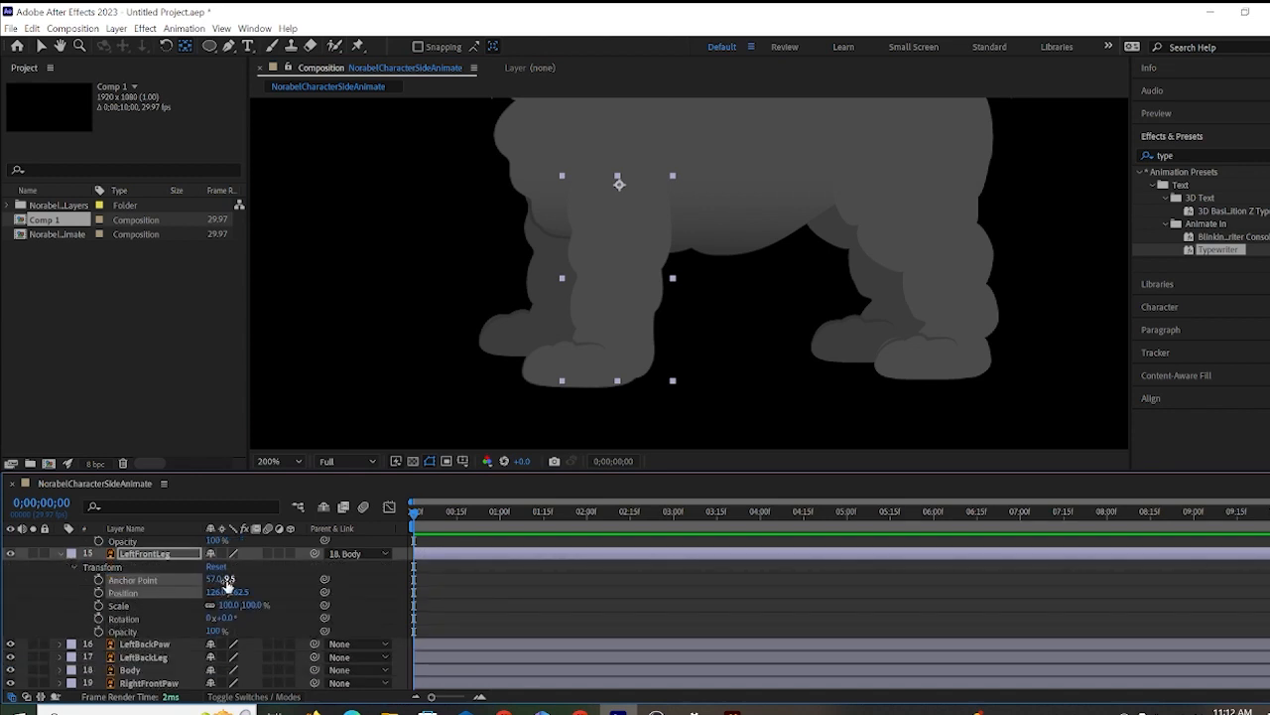
Try a LeftFrontLeg anchor point of 57, 20.5, undo it, and test the leg's rotation around its upper joint.
{"action": "left_click_drag", "start_coordinate": [228, 581], "coordinate": [235, 581]}
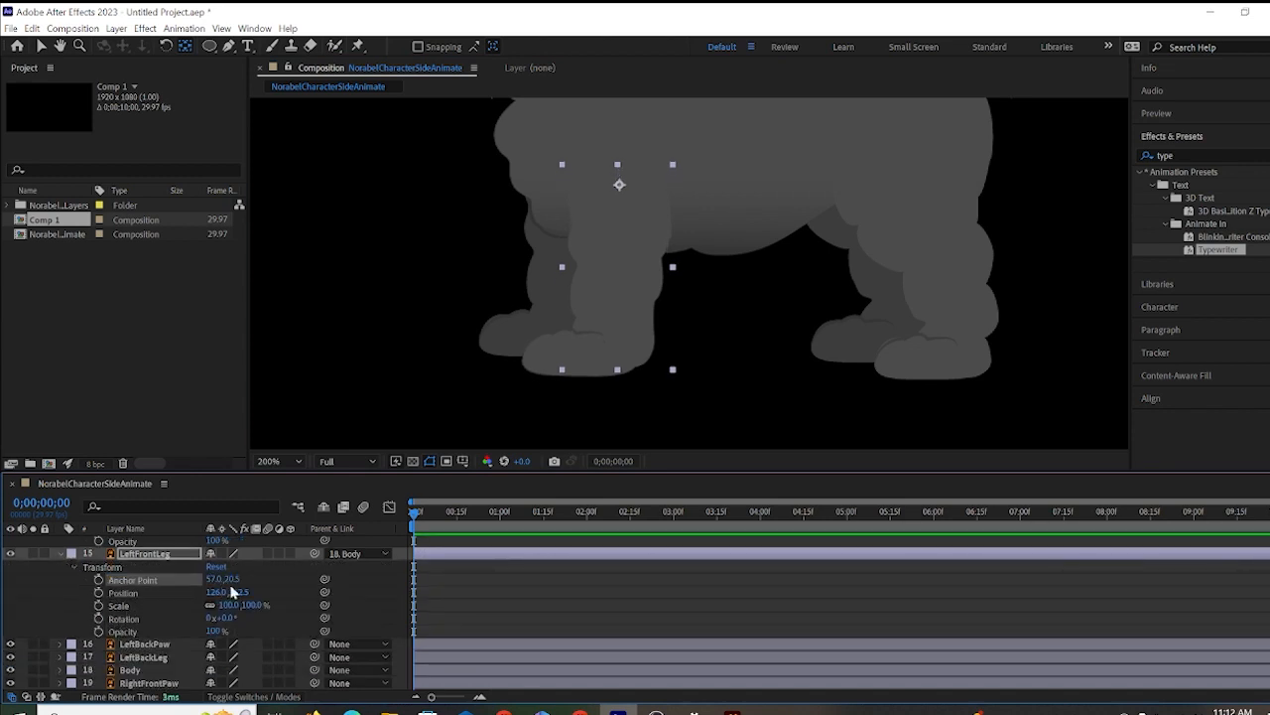
{"action": "key", "text": "ctrl+z"}
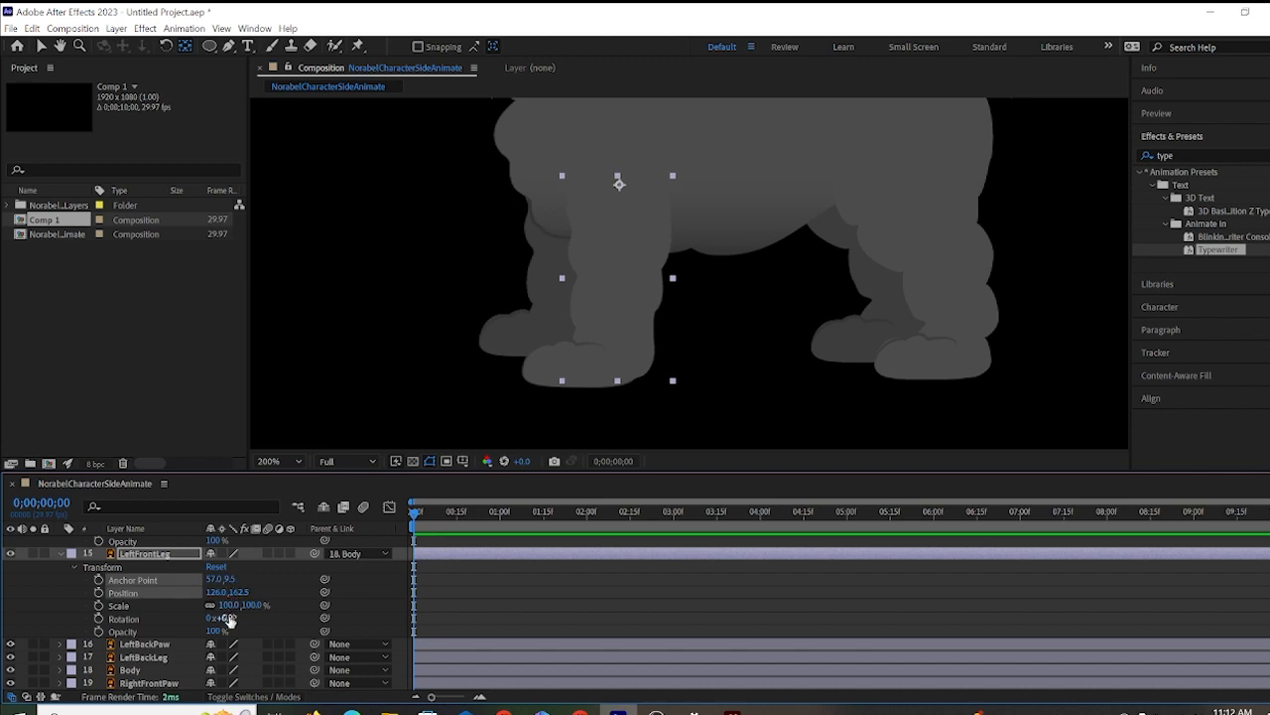
{"action": "left_click_drag", "start_coordinate": [226, 620], "coordinate": [238, 623]}
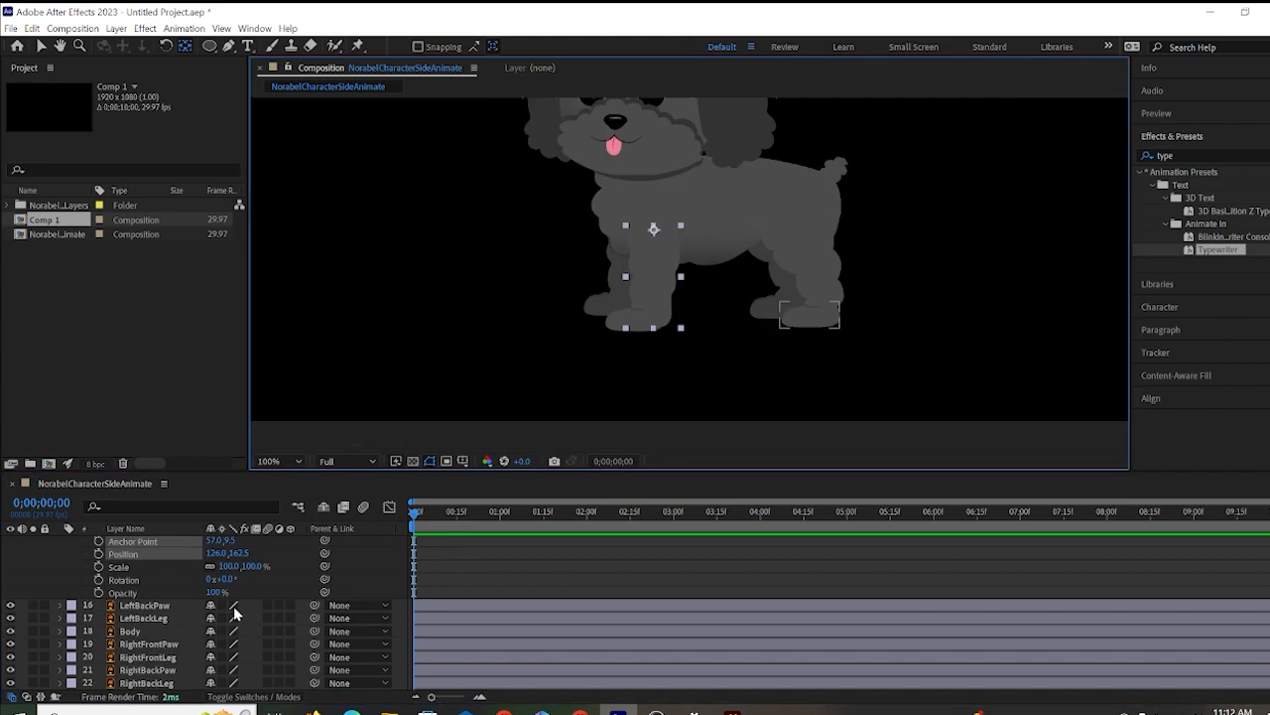
Move the RightFrontLeg anchor point to the upper part of the leg and the RightFrontPaw anchor point to the ankle.
{"action": "left_click", "coordinate": [151, 607]}
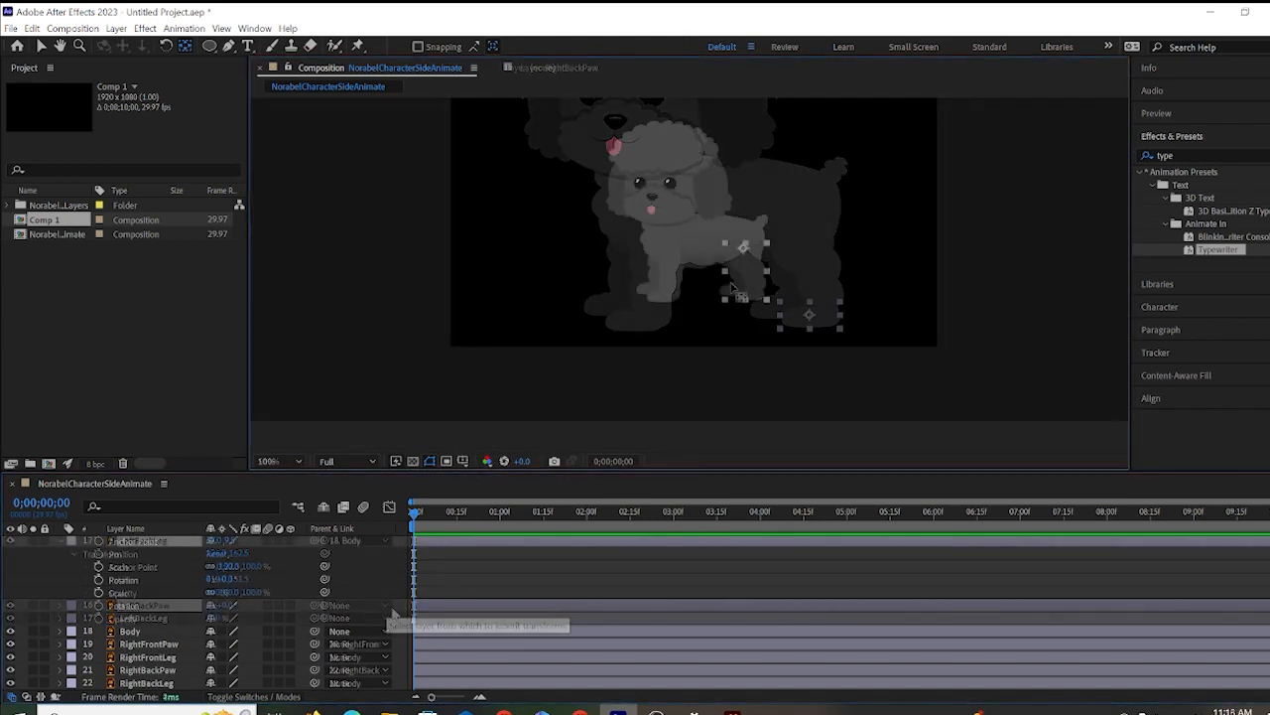
{"action": "left_click", "coordinate": [655, 282]}
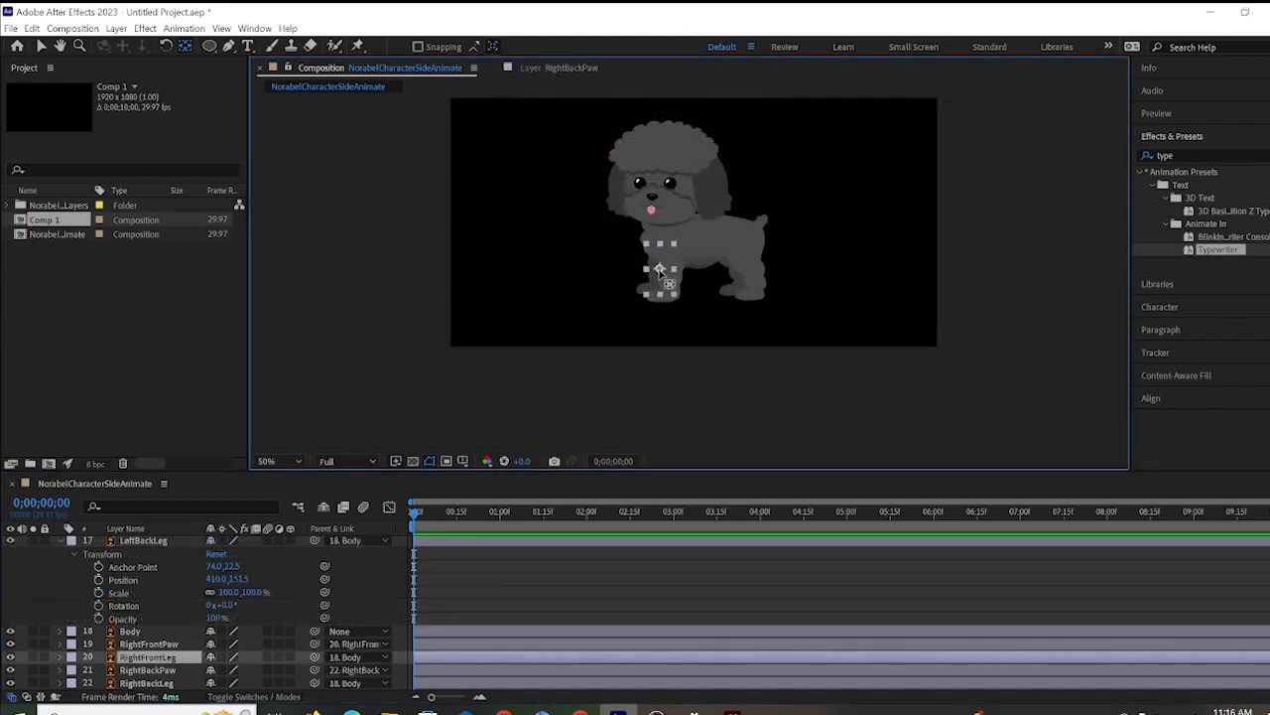
{"action": "left_click_drag", "start_coordinate": [659, 266], "coordinate": [654, 248]}
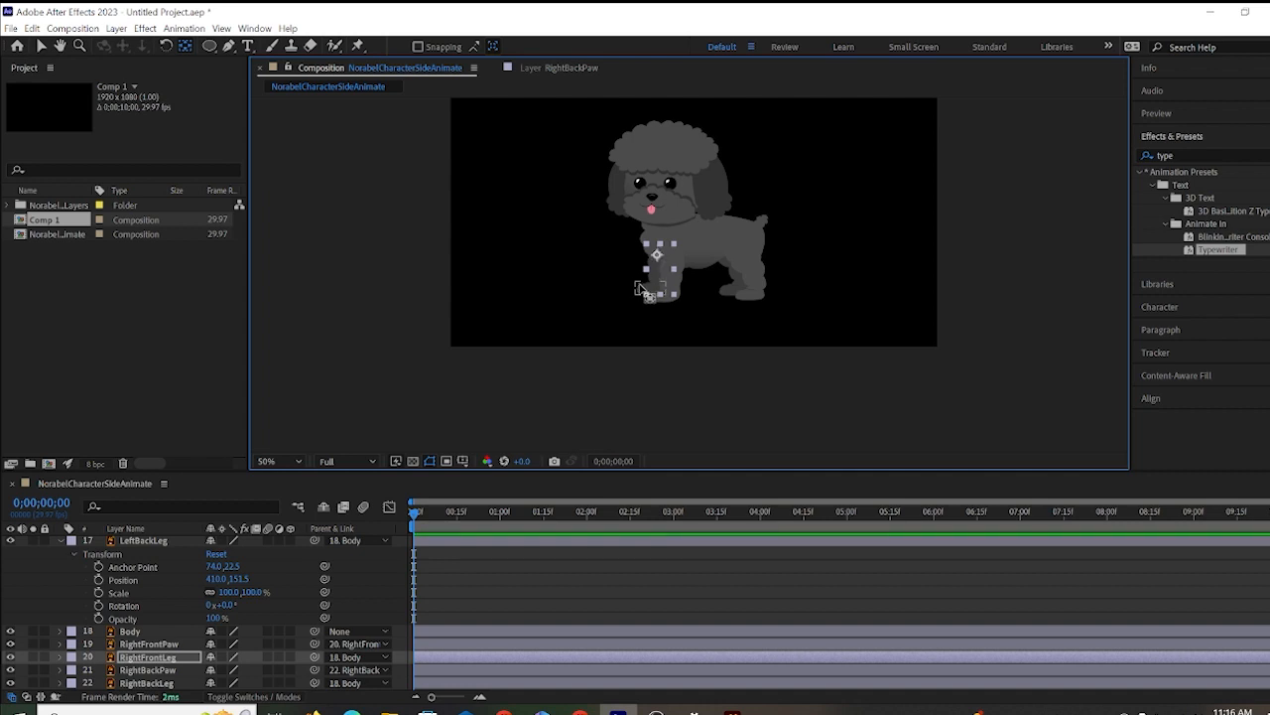
{"action": "left_click", "coordinate": [650, 290]}
{"action": "left_click_drag", "start_coordinate": [651, 290], "coordinate": [657, 284]}
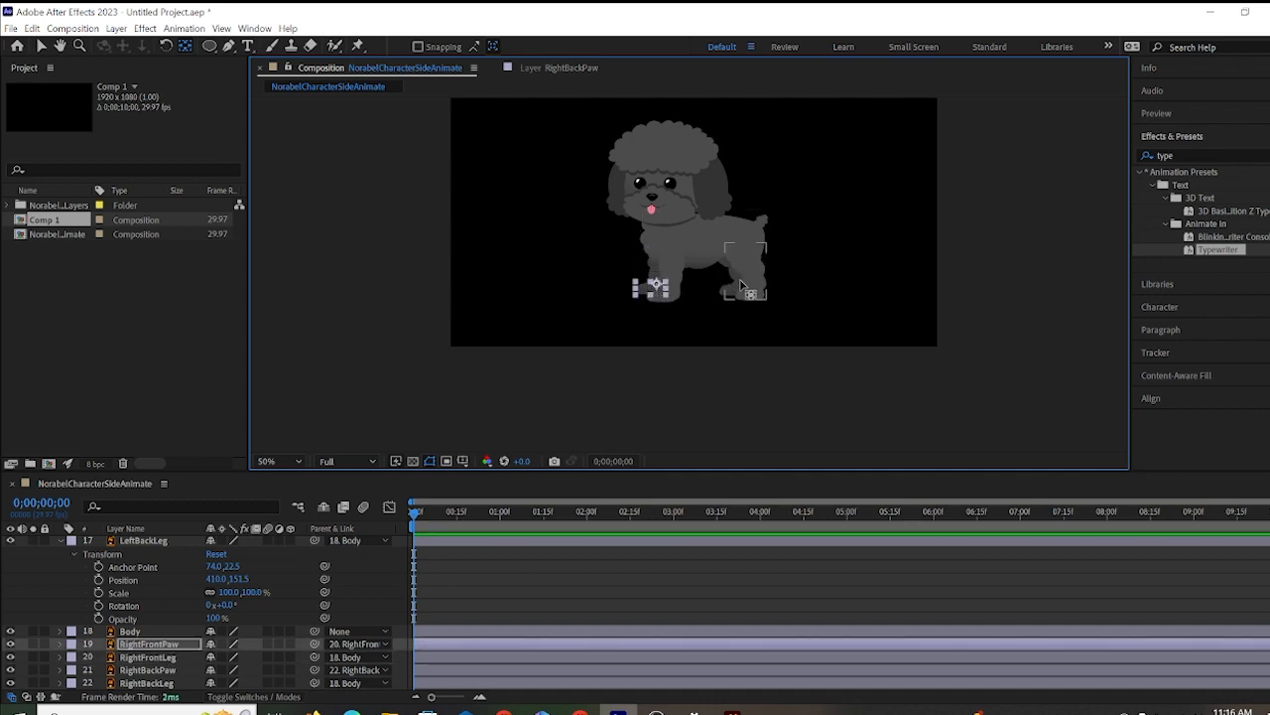
Move the RightBackPaw anchor point to the ankle where the paw meets the back leg.
{"action": "left_click", "coordinate": [734, 283]}
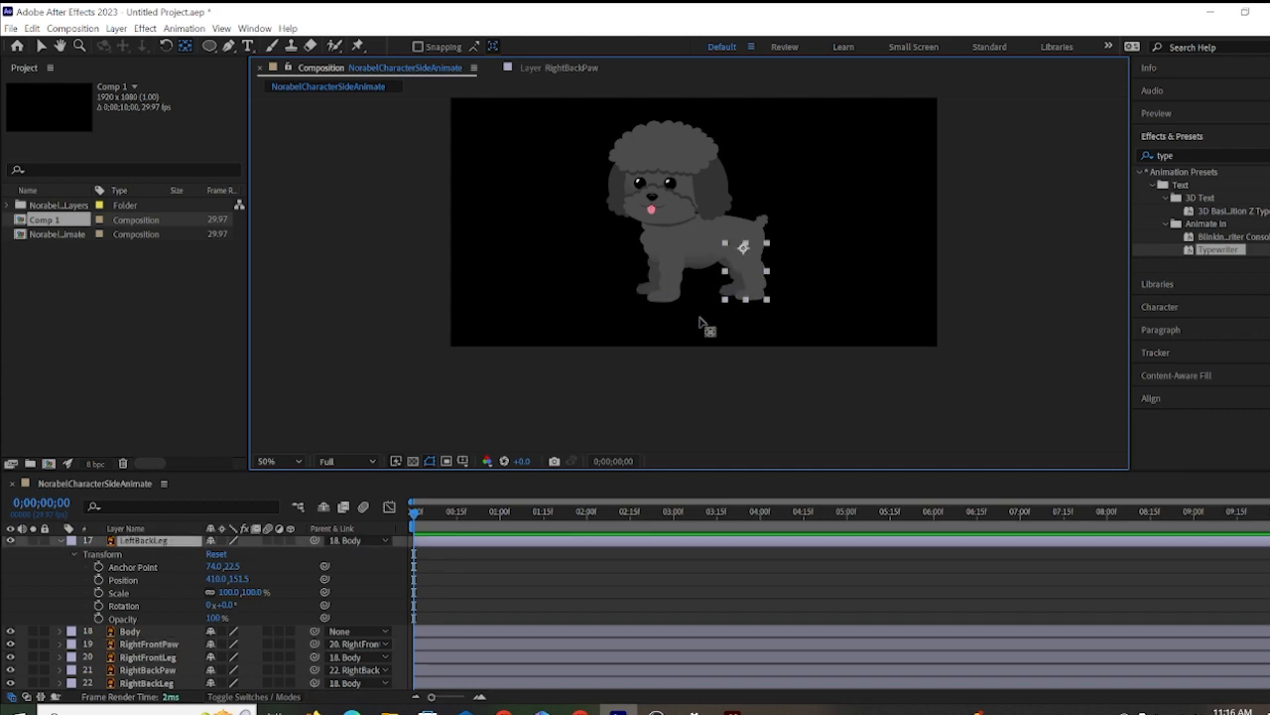
{"action": "left_click", "coordinate": [700, 321]}
{"action": "left_click", "coordinate": [724, 297]}
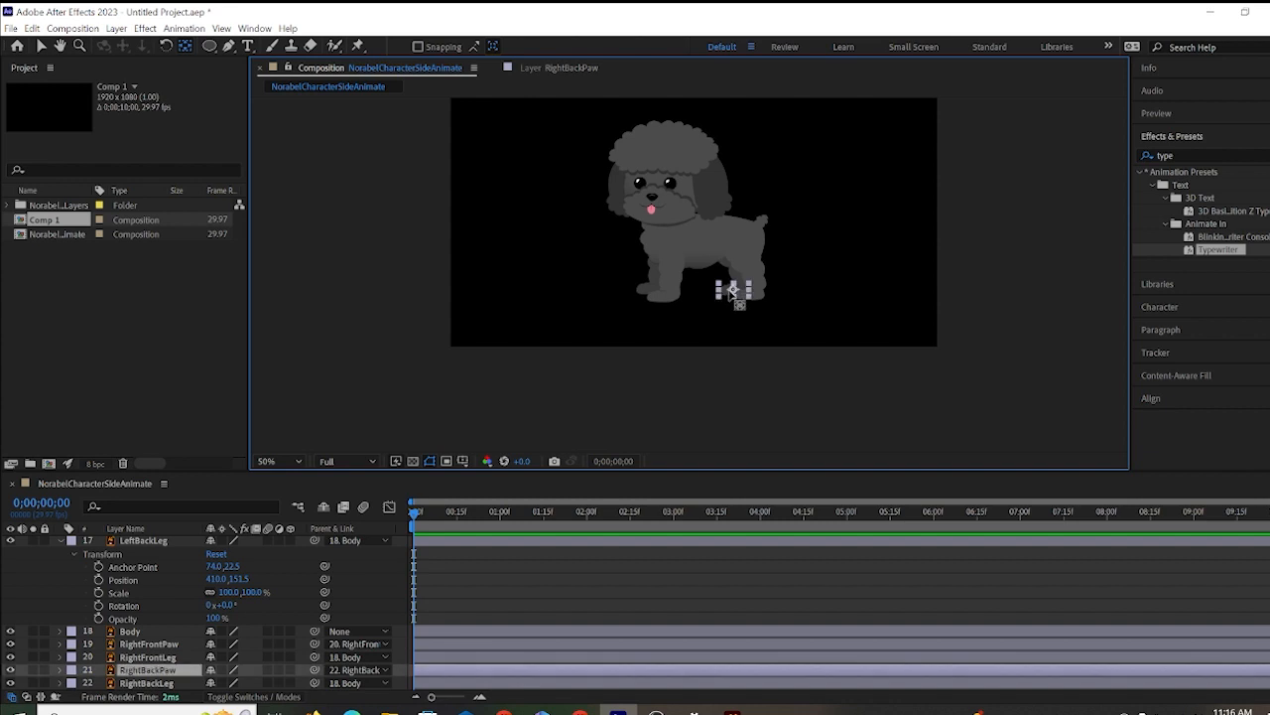
{"action": "left_click_drag", "start_coordinate": [741, 286], "coordinate": [739, 284]}
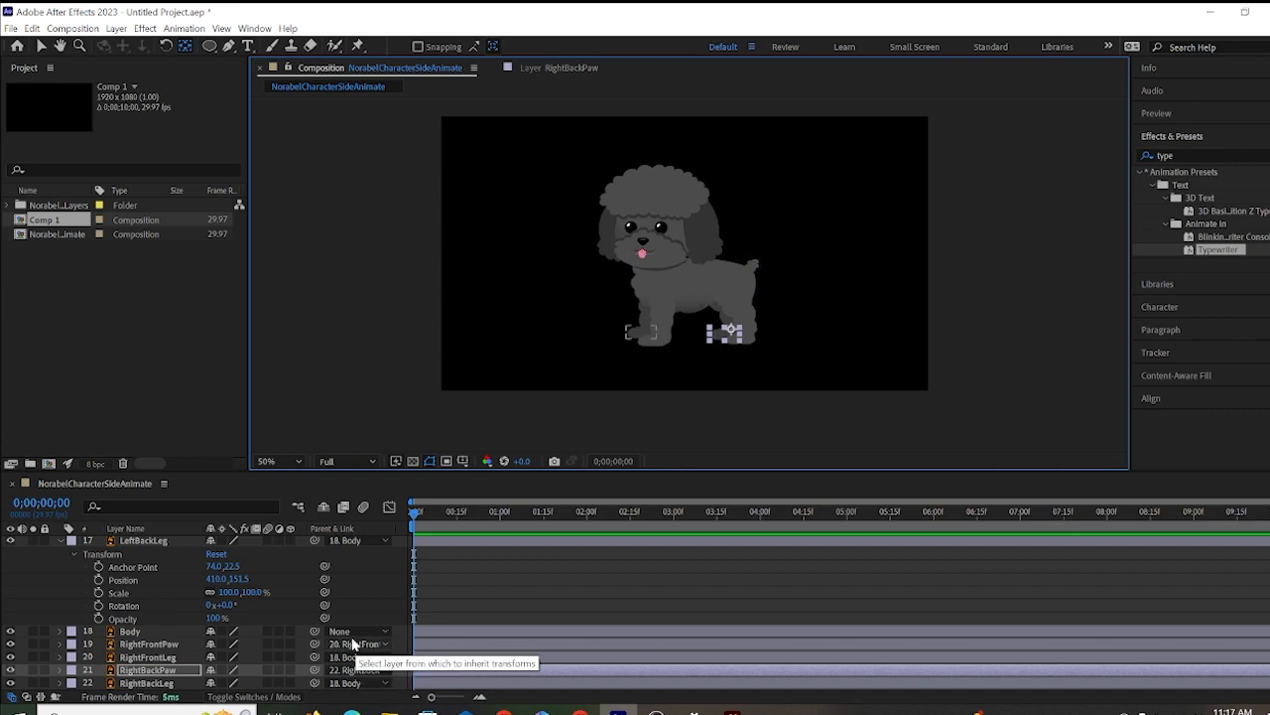
Expand the HeadPoof layer at the start of the layer stack and look through the head layers.
{"action": "scroll", "coordinate": [263, 617], "scroll_direction": "up", "scroll_amount": 3}
{"action": "scroll", "coordinate": [263, 616], "scroll_direction": "up", "scroll_amount": 10}
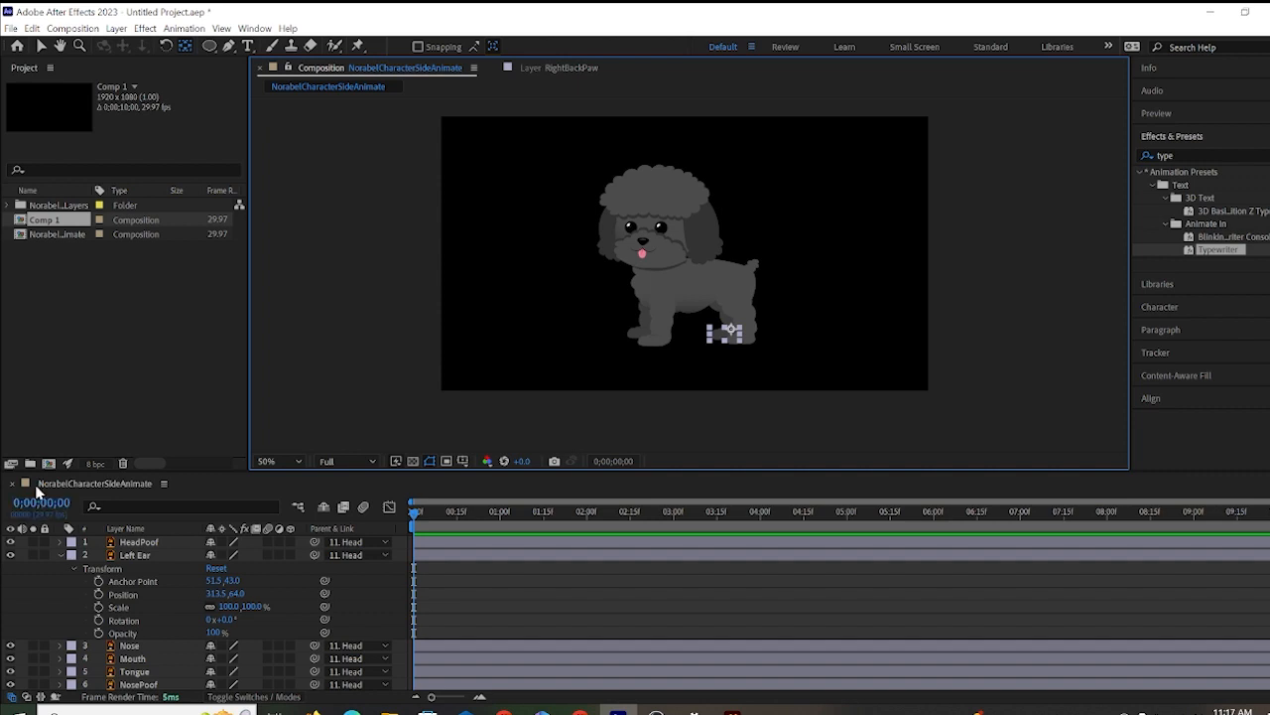
{"action": "left_click", "coordinate": [62, 542]}
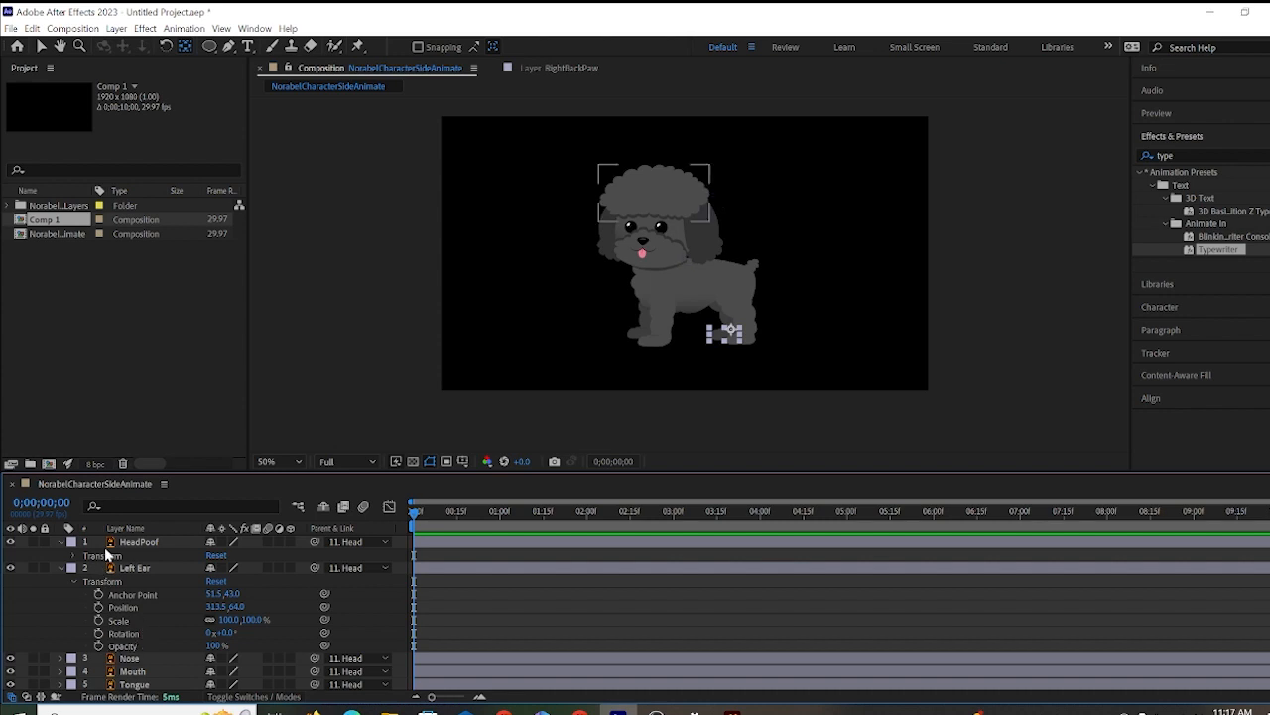
{"action": "scroll", "coordinate": [97, 558], "scroll_direction": "down", "scroll_amount": 2}
{"action": "scroll", "coordinate": [94, 559], "scroll_direction": "up", "scroll_amount": 2}
{"action": "scroll", "coordinate": [119, 652], "scroll_direction": "down", "scroll_amount": 1}
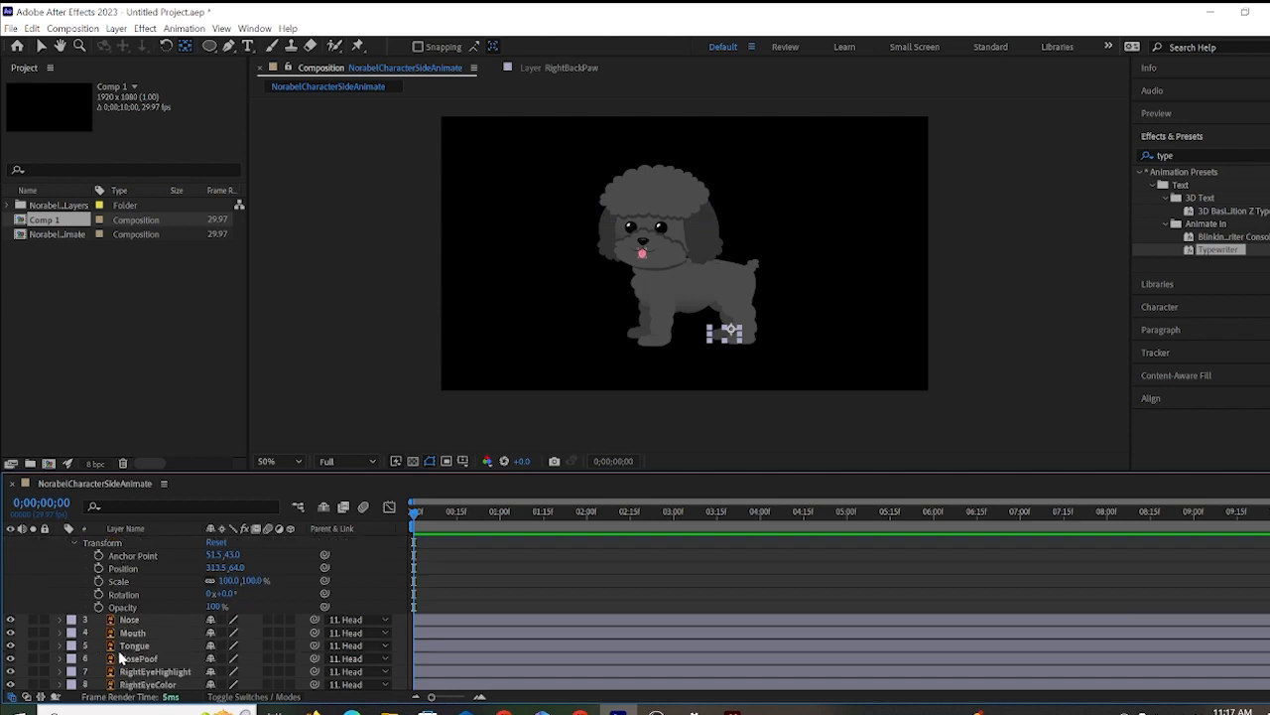
Expand the Nose layer's transform properties, enable Position keyframing at 0;00;00;00 and set the position to 112, 206.
{"action": "left_click", "coordinate": [135, 621]}
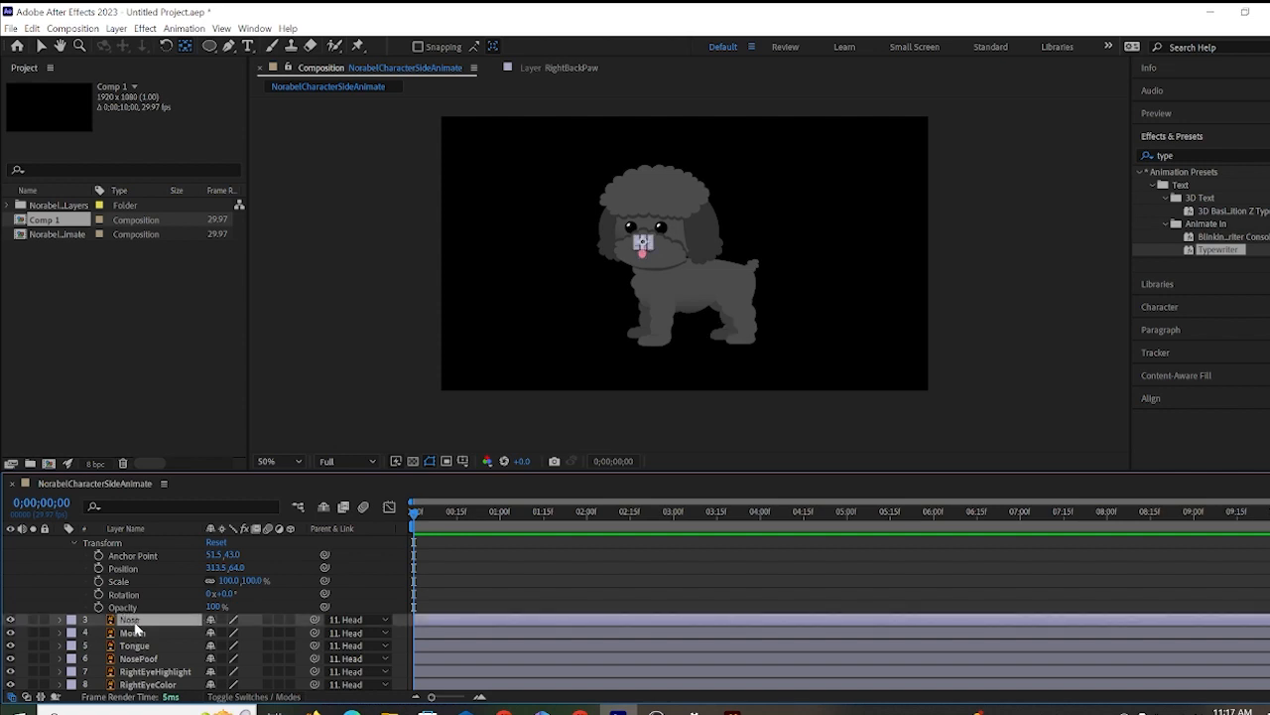
{"action": "left_click", "coordinate": [59, 621]}
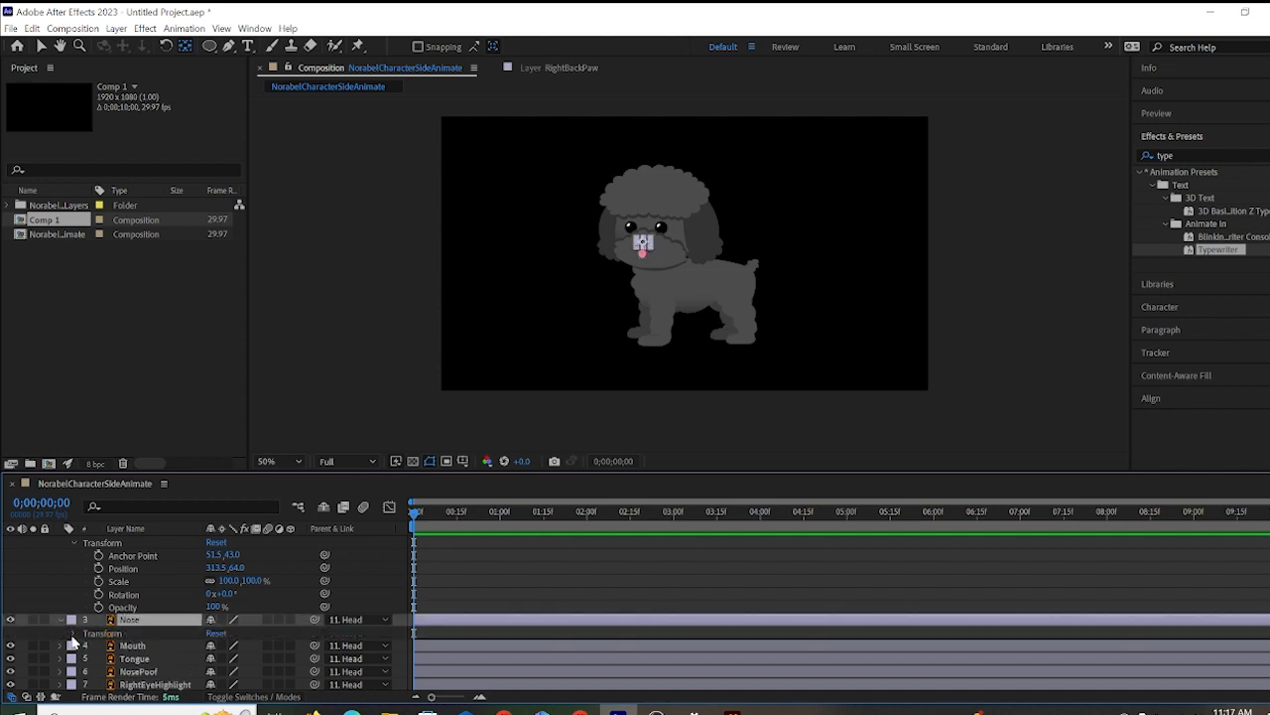
{"action": "left_click", "coordinate": [74, 633]}
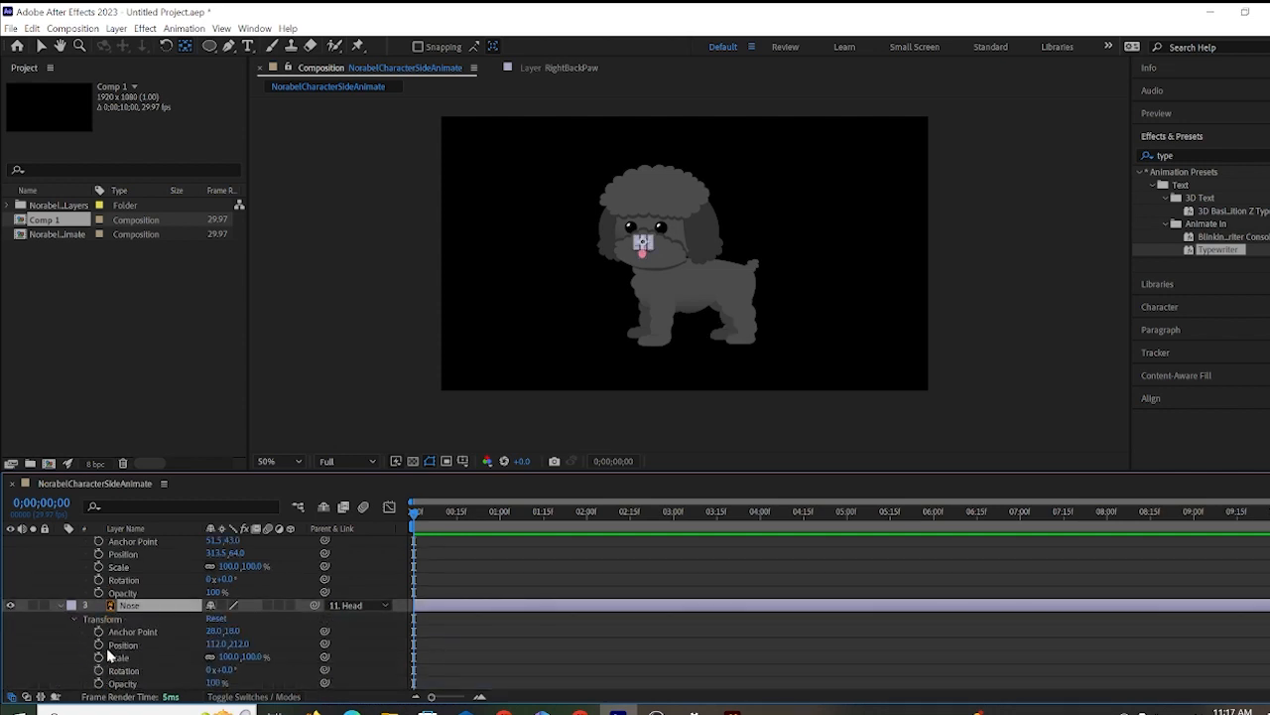
{"action": "left_click", "coordinate": [98, 644]}
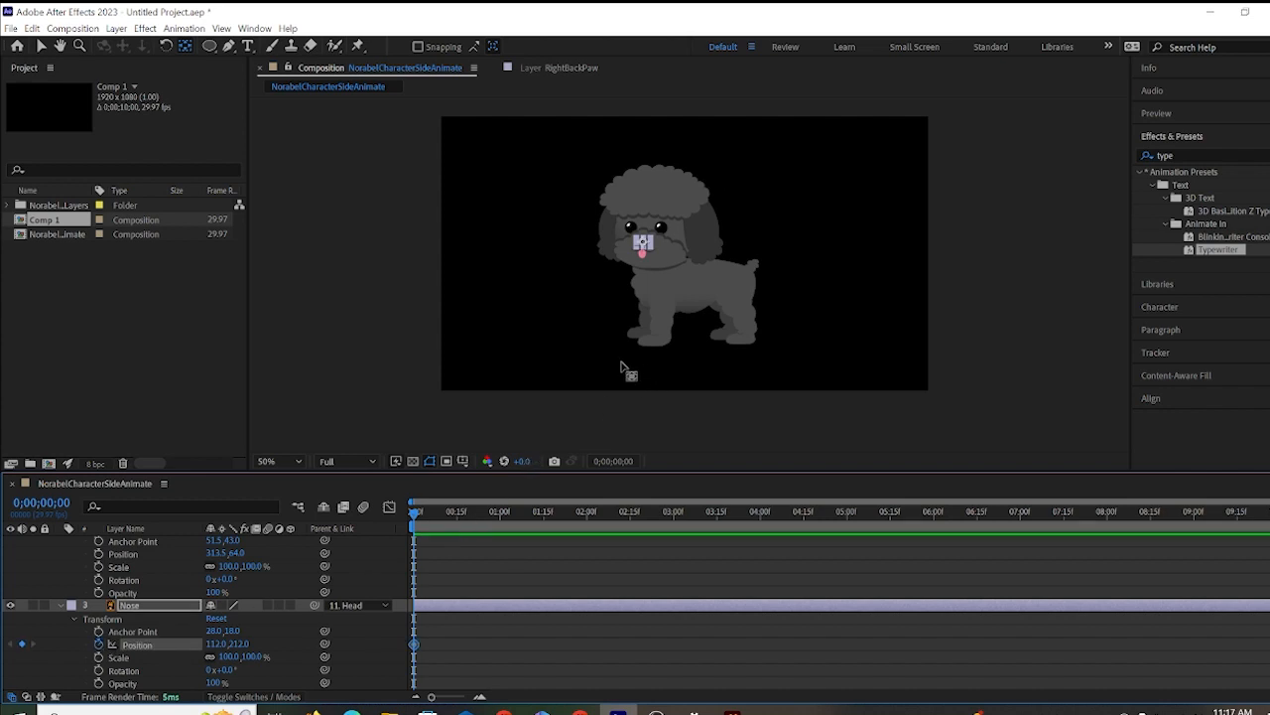
{"action": "scroll", "coordinate": [675, 332], "scroll_direction": "up", "scroll_amount": 4}
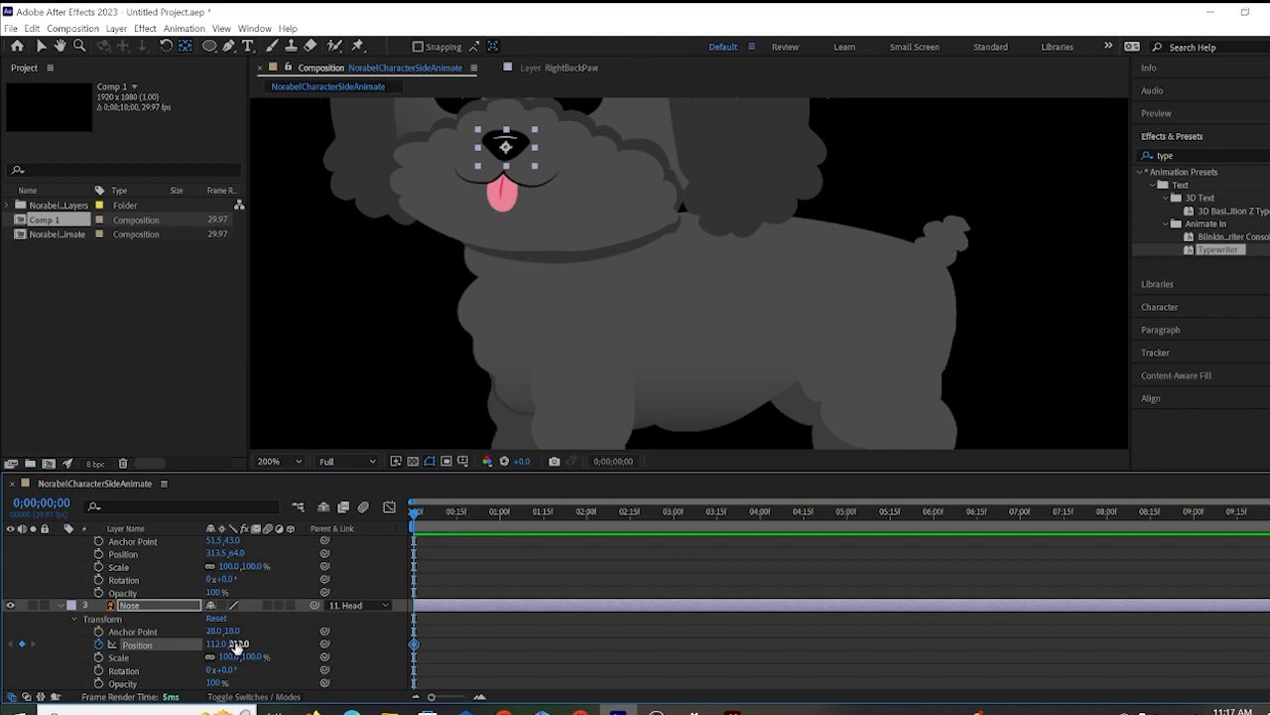
{"action": "left_click_drag", "start_coordinate": [239, 643], "coordinate": [228, 643]}
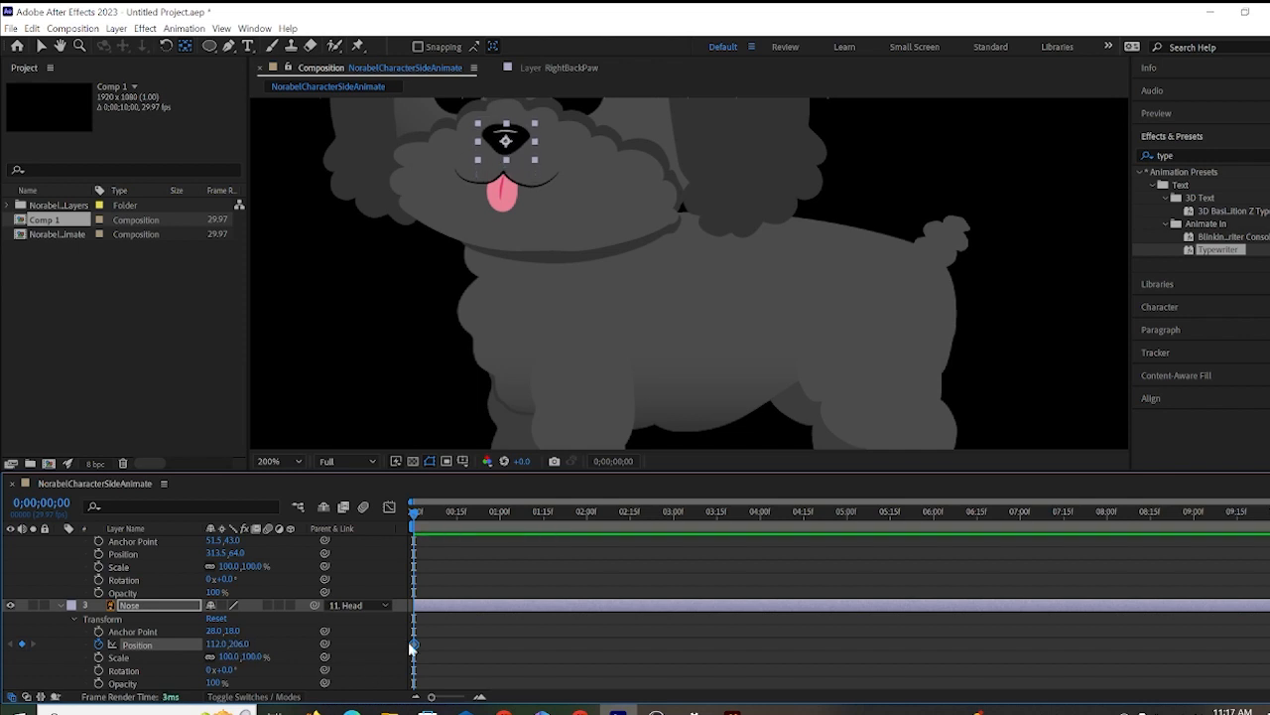
Keyframe the Nose position at 112, 212 on 0;00;00;15, 112, 207 on 0;00;00;29 and 112, 215 on 0;00;01;15.
{"action": "left_click", "coordinate": [456, 513]}
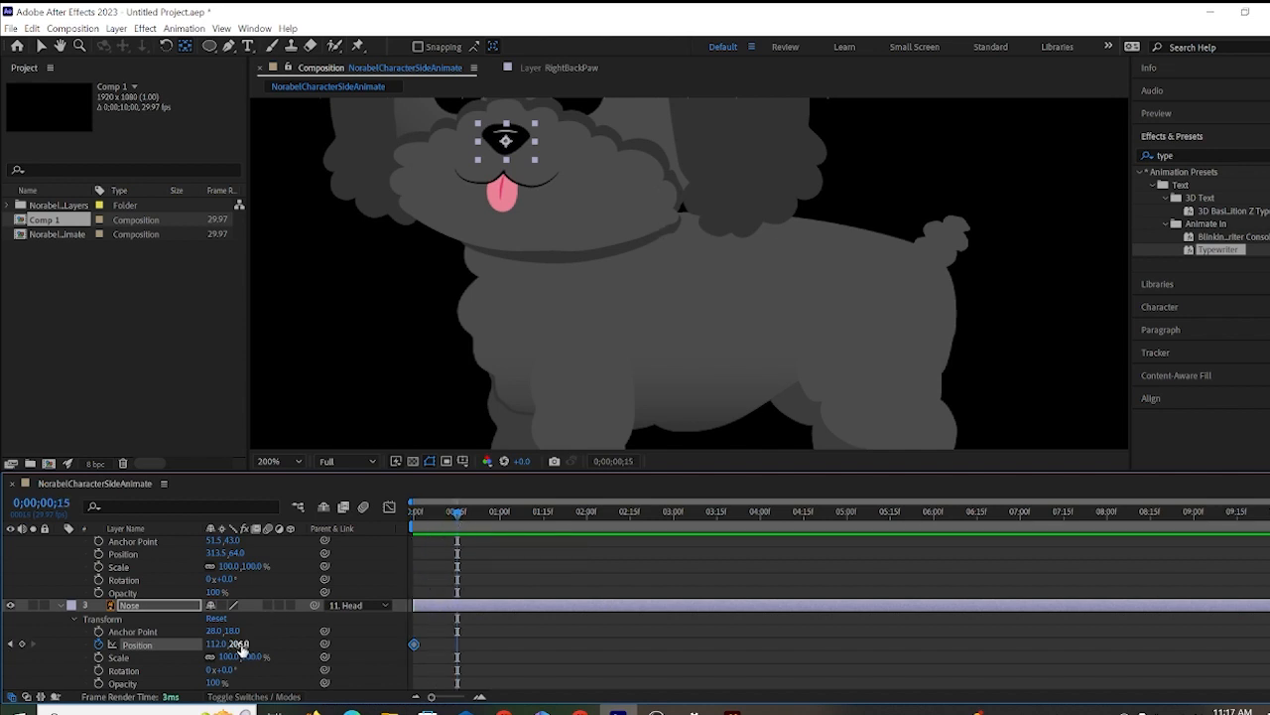
{"action": "left_click_drag", "start_coordinate": [238, 644], "coordinate": [252, 643]}
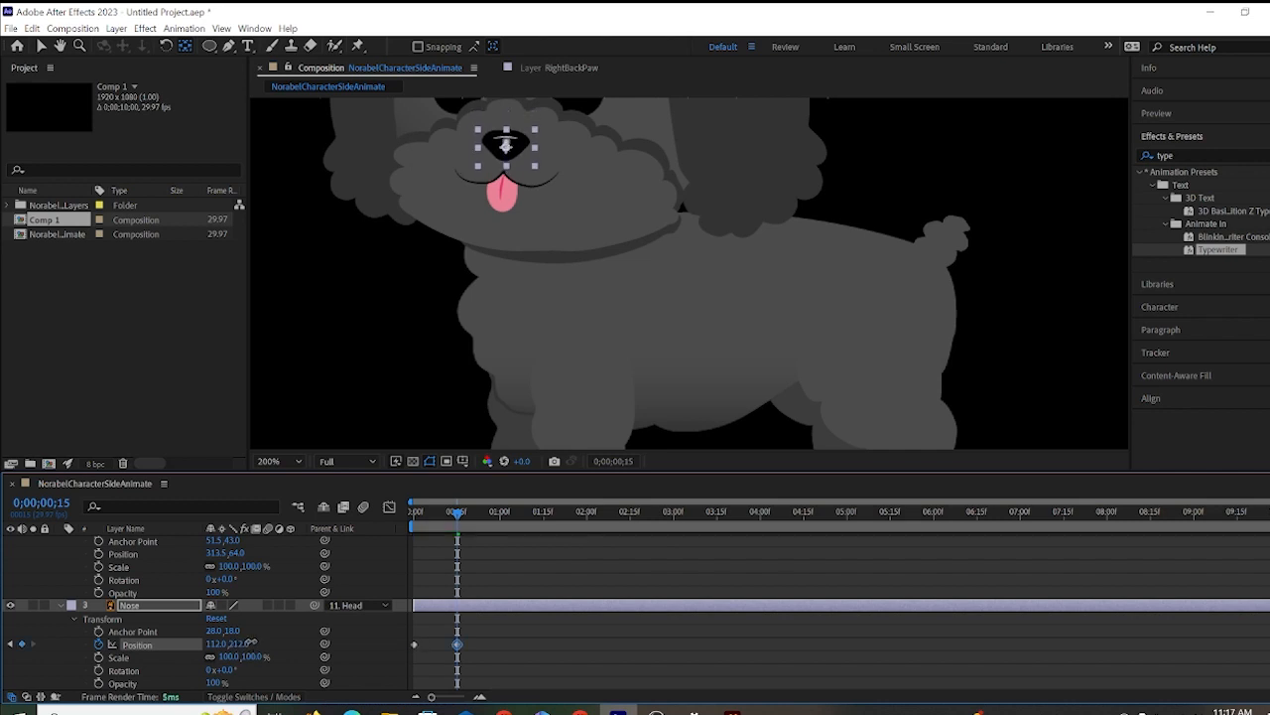
{"action": "left_click", "coordinate": [496, 523]}
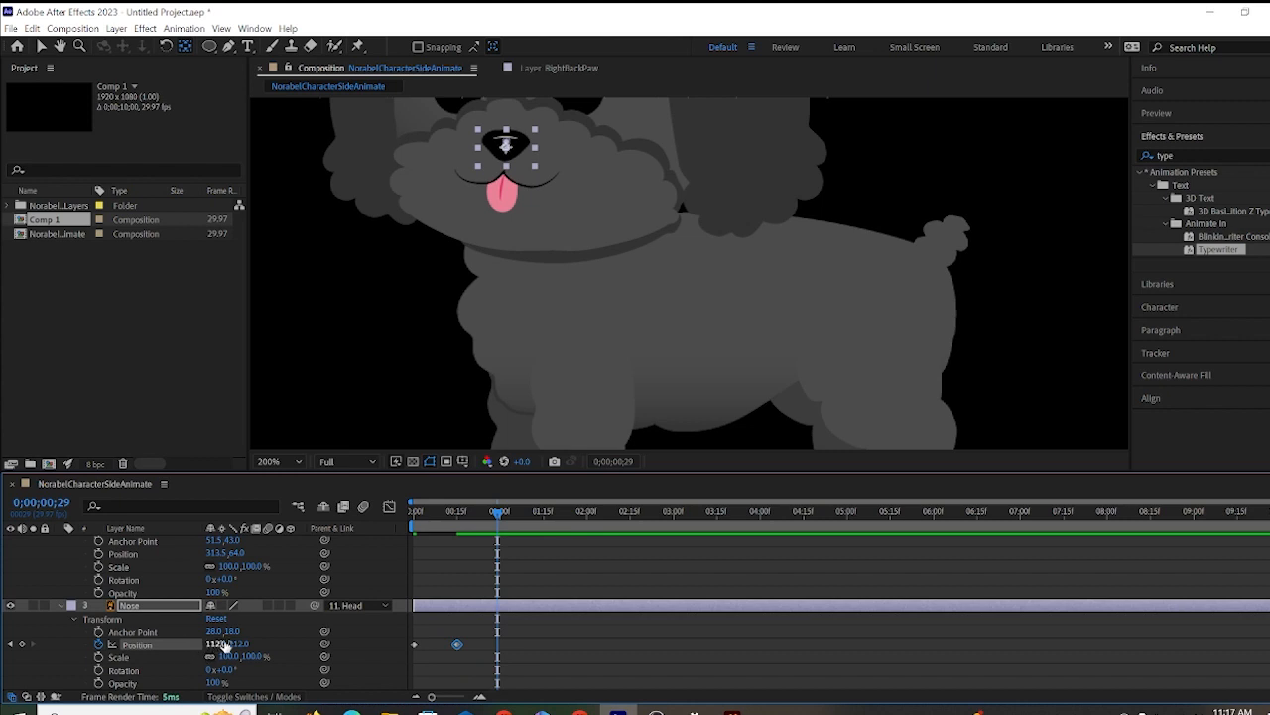
{"action": "mouse_move", "coordinate": [238, 644]}
{"action": "left_mouse_down"}
{"action": "mouse_move", "coordinate": [253, 643]}
{"action": "mouse_move", "coordinate": [235, 643]}
{"action": "left_mouse_up"}
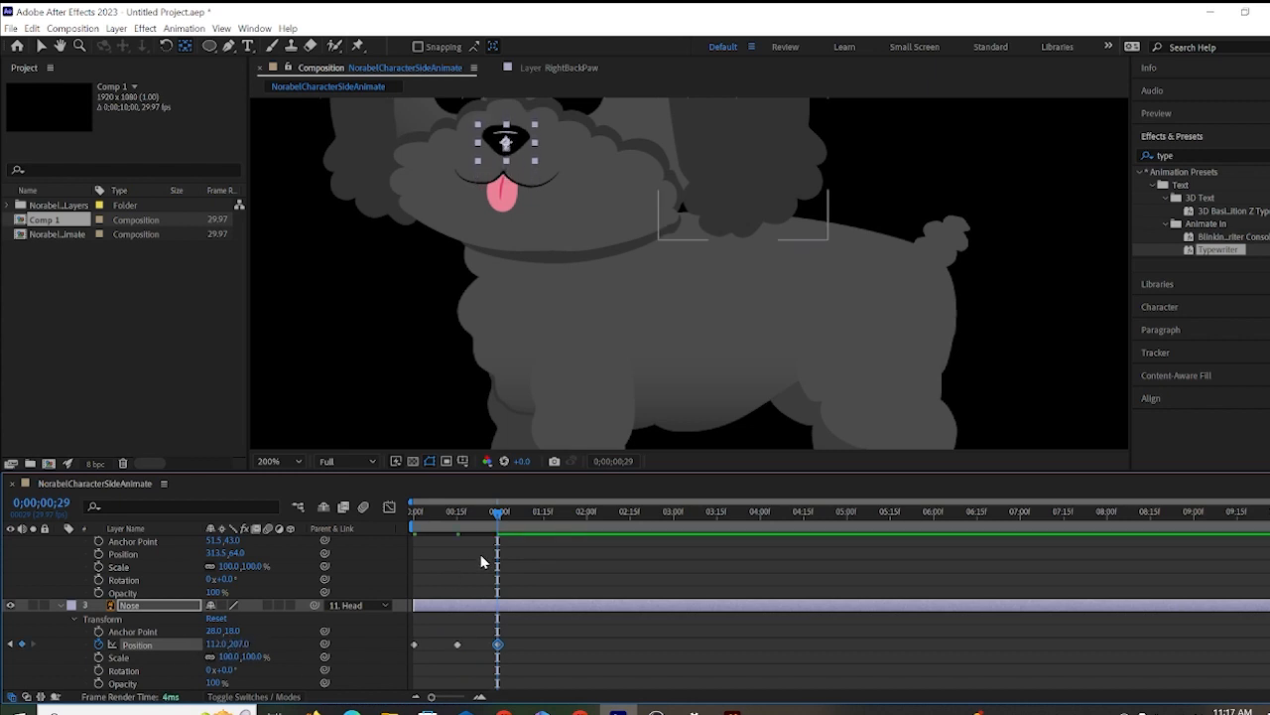
{"action": "left_click", "coordinate": [544, 523]}
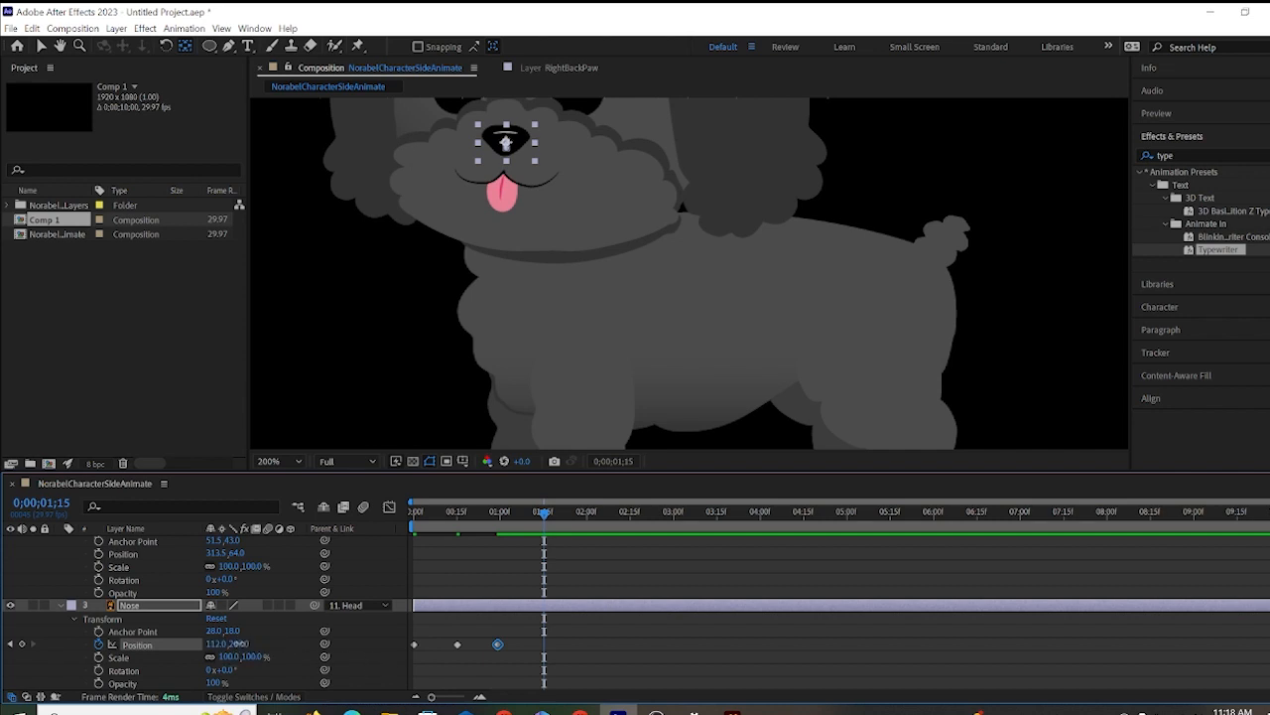
{"action": "left_click_drag", "start_coordinate": [243, 644], "coordinate": [243, 644]}
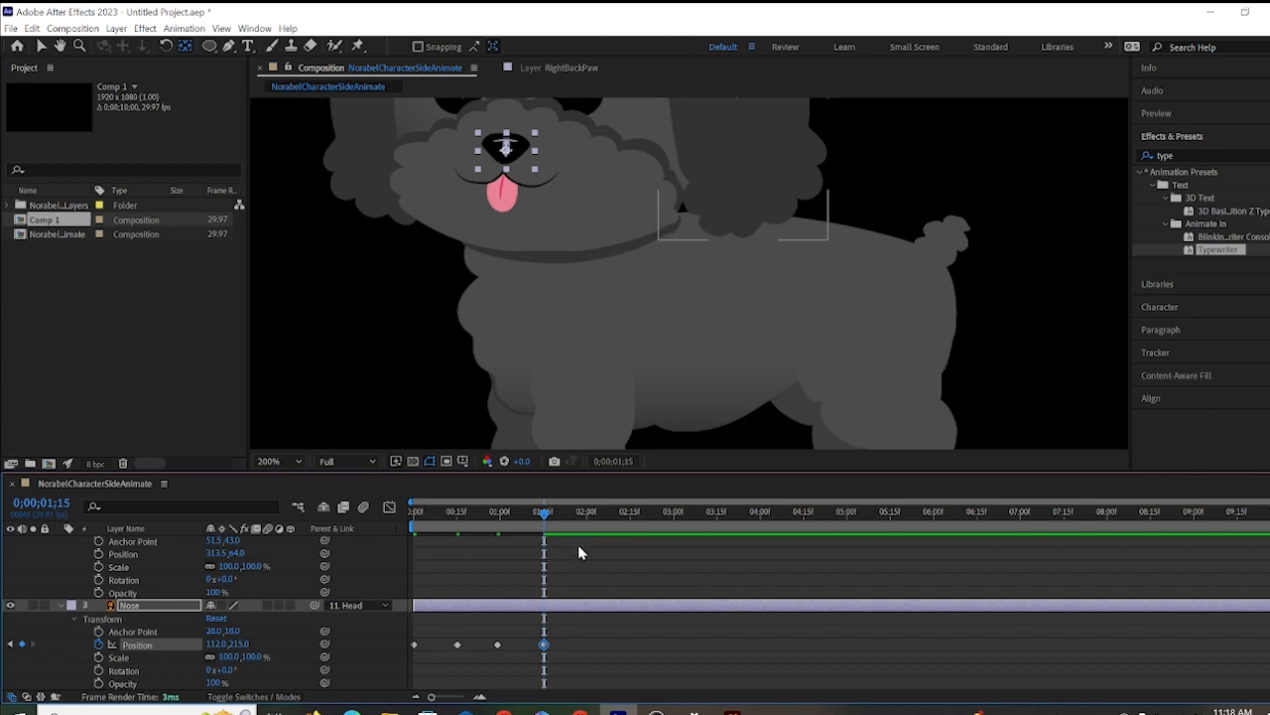
Expand the RightEyeHighlight layer's transform properties and enable Position and Rotation keyframing at 0;00;01;15.
{"action": "scroll", "coordinate": [466, 576], "scroll_direction": "up", "scroll_amount": 1}
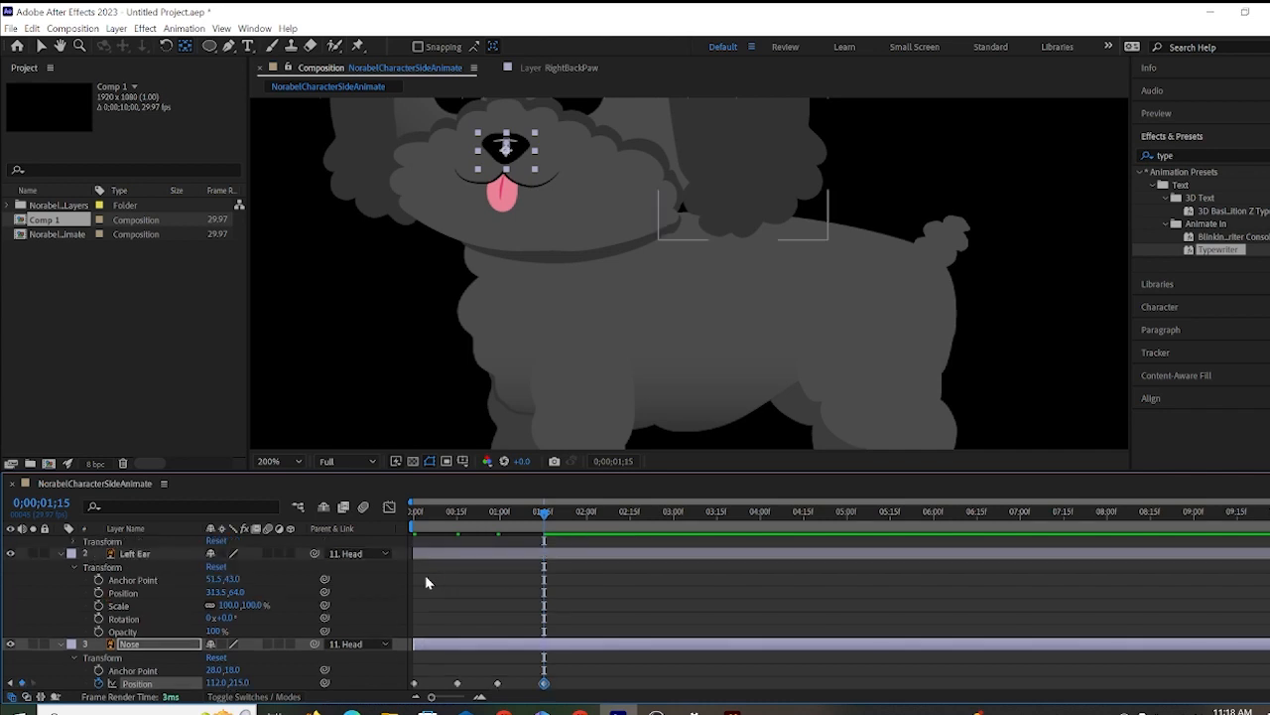
{"action": "scroll", "coordinate": [425, 582], "scroll_direction": "down", "scroll_amount": 3}
{"action": "scroll", "coordinate": [107, 650], "scroll_direction": "down", "scroll_amount": 1}
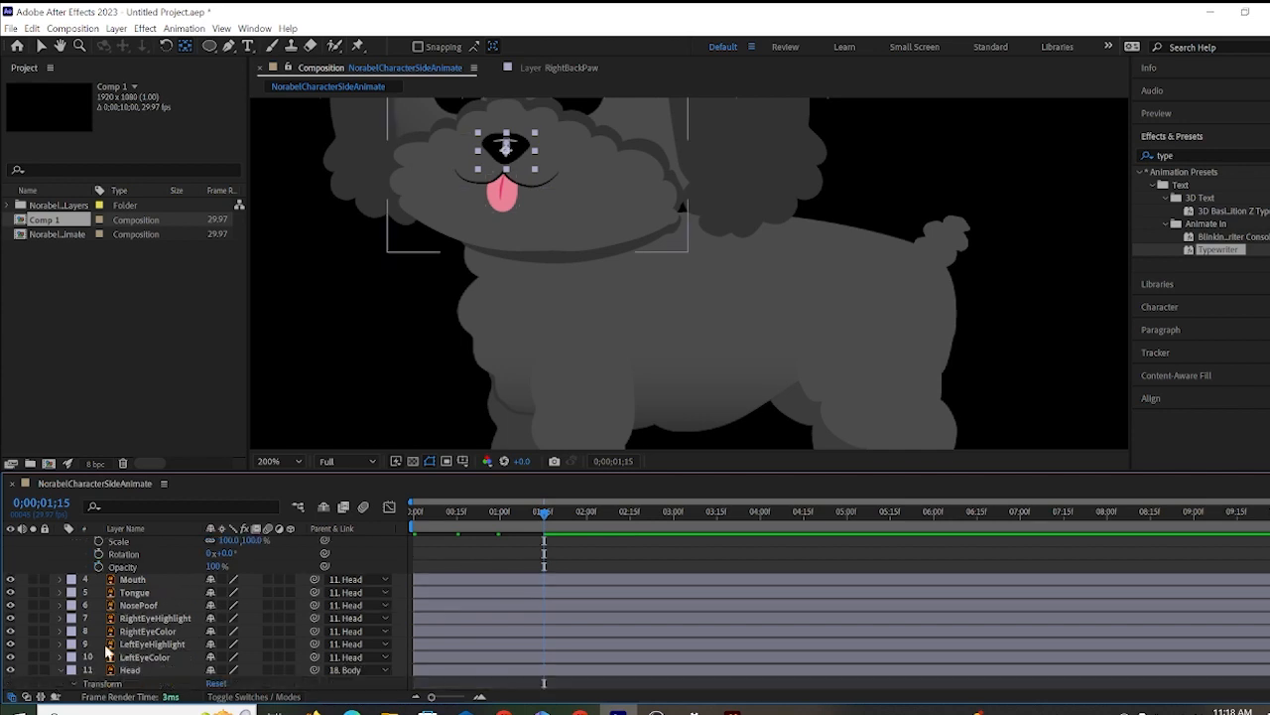
{"action": "left_click", "coordinate": [58, 618]}
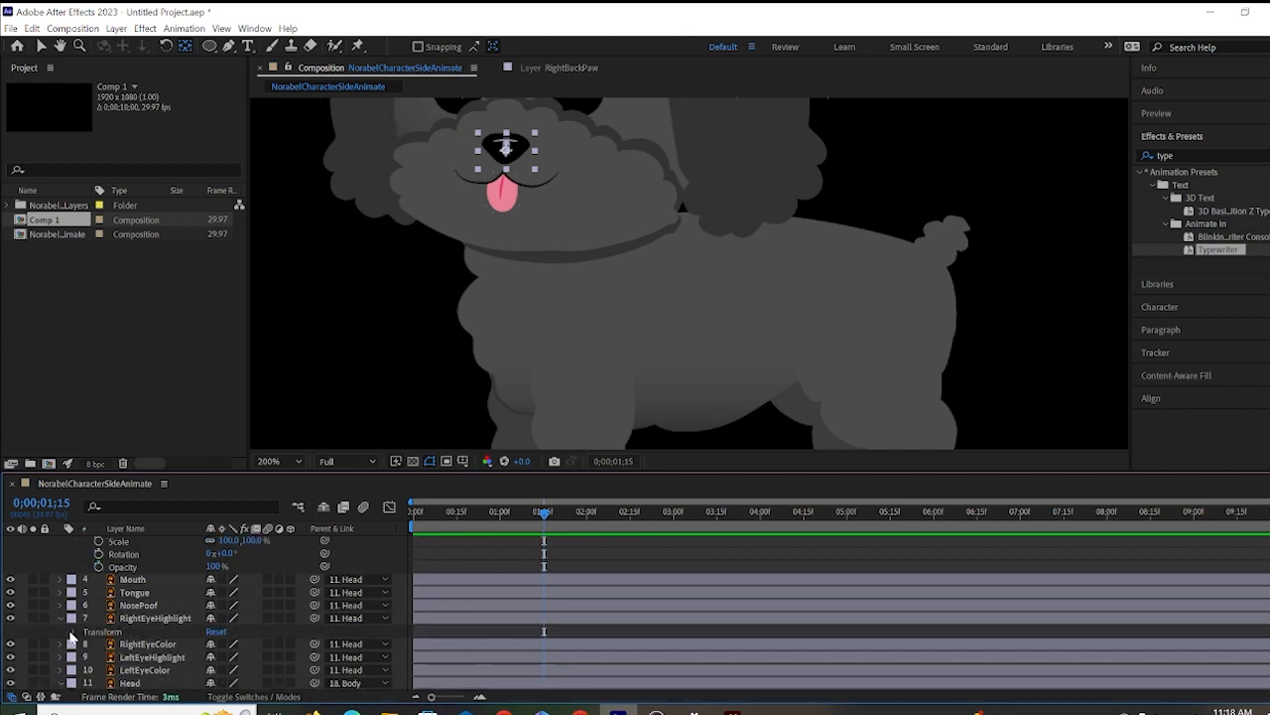
{"action": "left_click", "coordinate": [73, 632]}
{"action": "scroll", "coordinate": [78, 621], "scroll_direction": "down", "scroll_amount": 2}
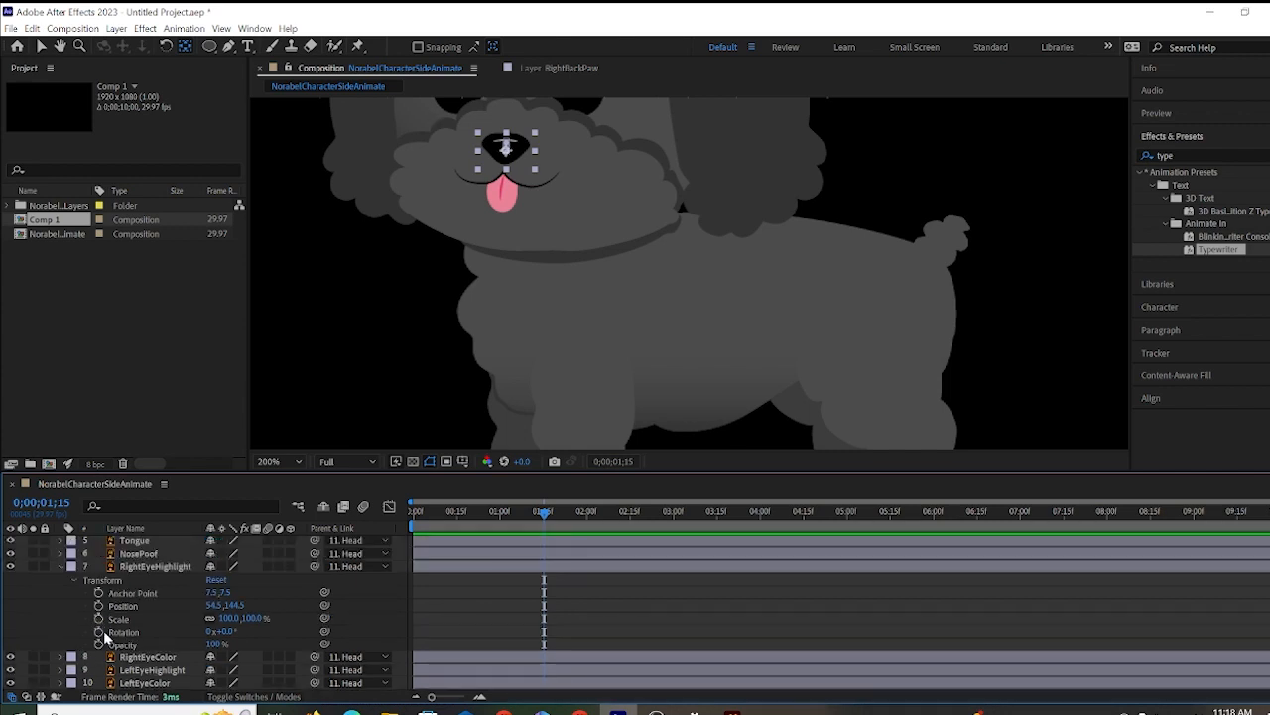
{"action": "left_click", "coordinate": [98, 605]}
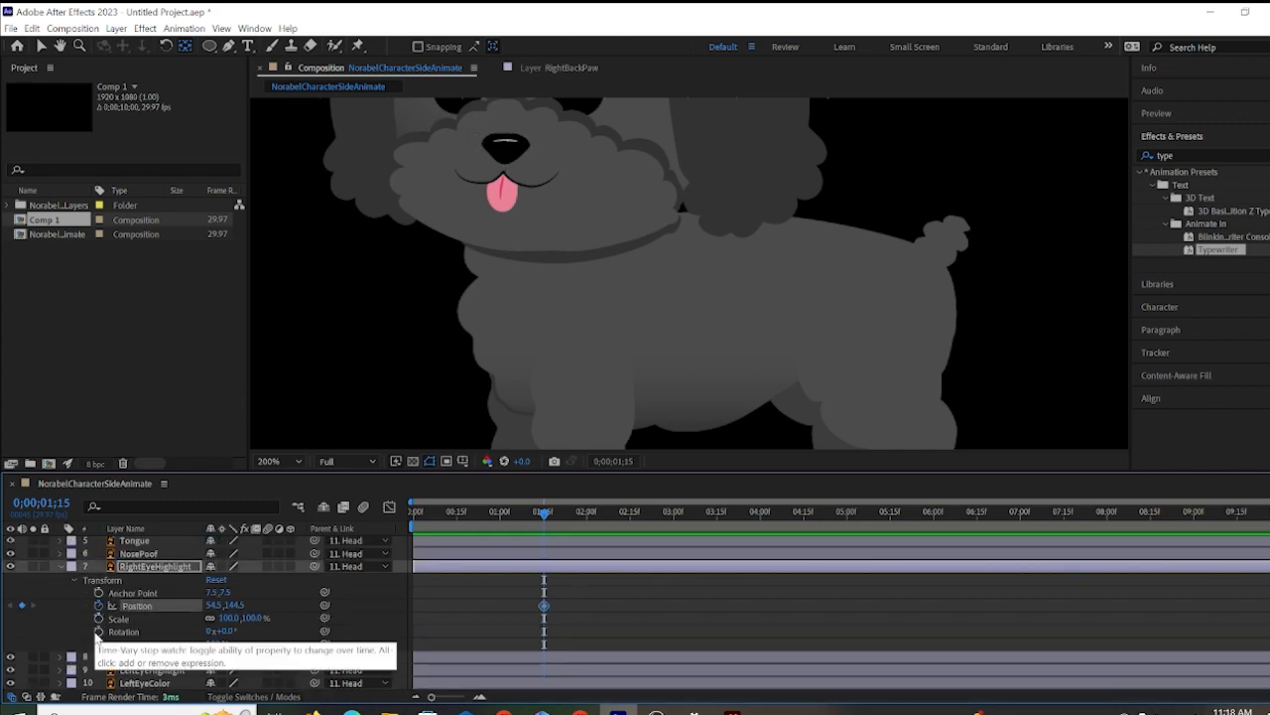
{"action": "left_click", "coordinate": [99, 631]}
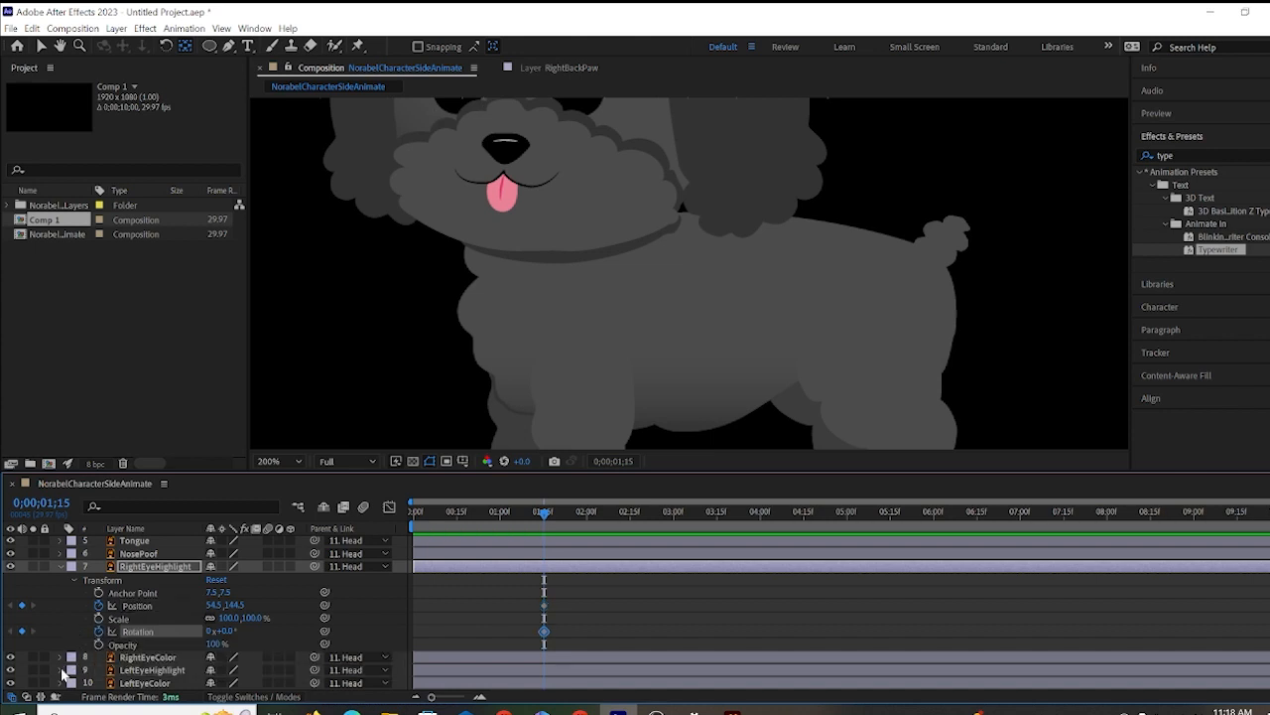
Expand the LeftEyeHighlight layer, and enable Position and Rotation keyframing on the Head layer at 0;00;01;15.
{"action": "left_click", "coordinate": [60, 669]}
{"action": "scroll", "coordinate": [68, 672], "scroll_direction": "down", "scroll_amount": 2}
{"action": "scroll", "coordinate": [93, 673], "scroll_direction": "down", "scroll_amount": 1}
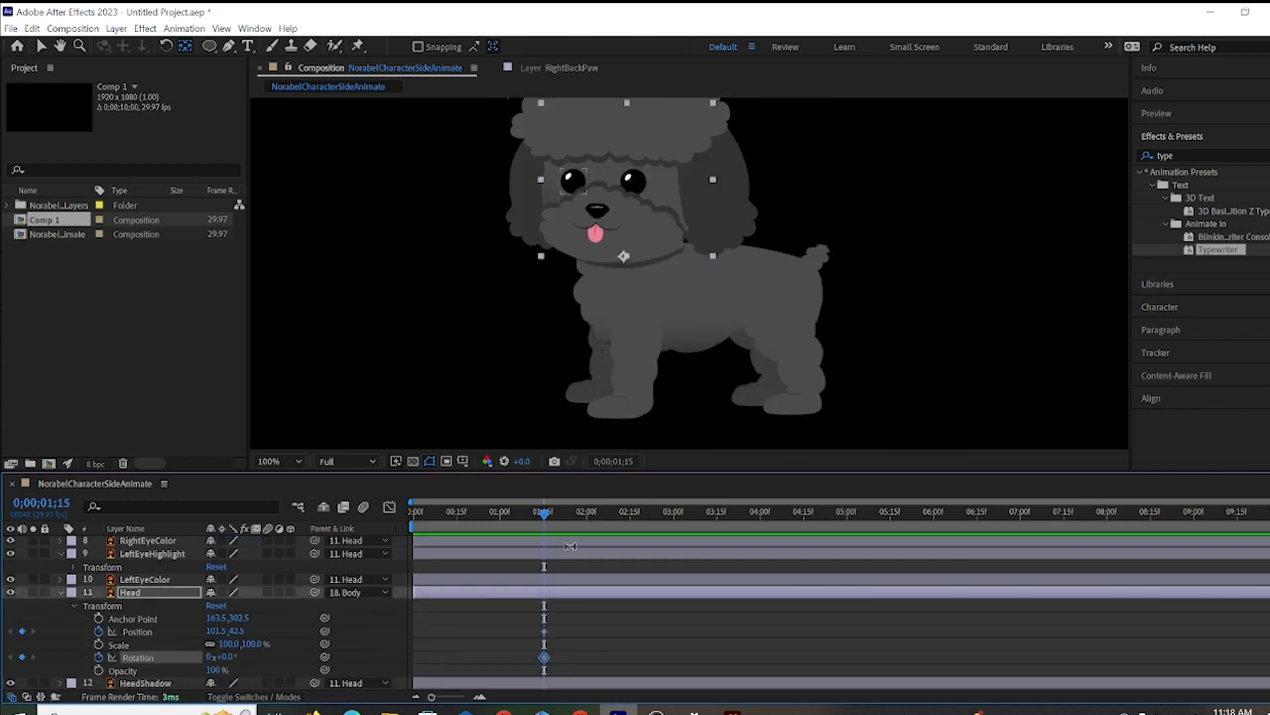
{"action": "scroll", "coordinate": [532, 652], "scroll_direction": "down", "scroll_amount": 5}
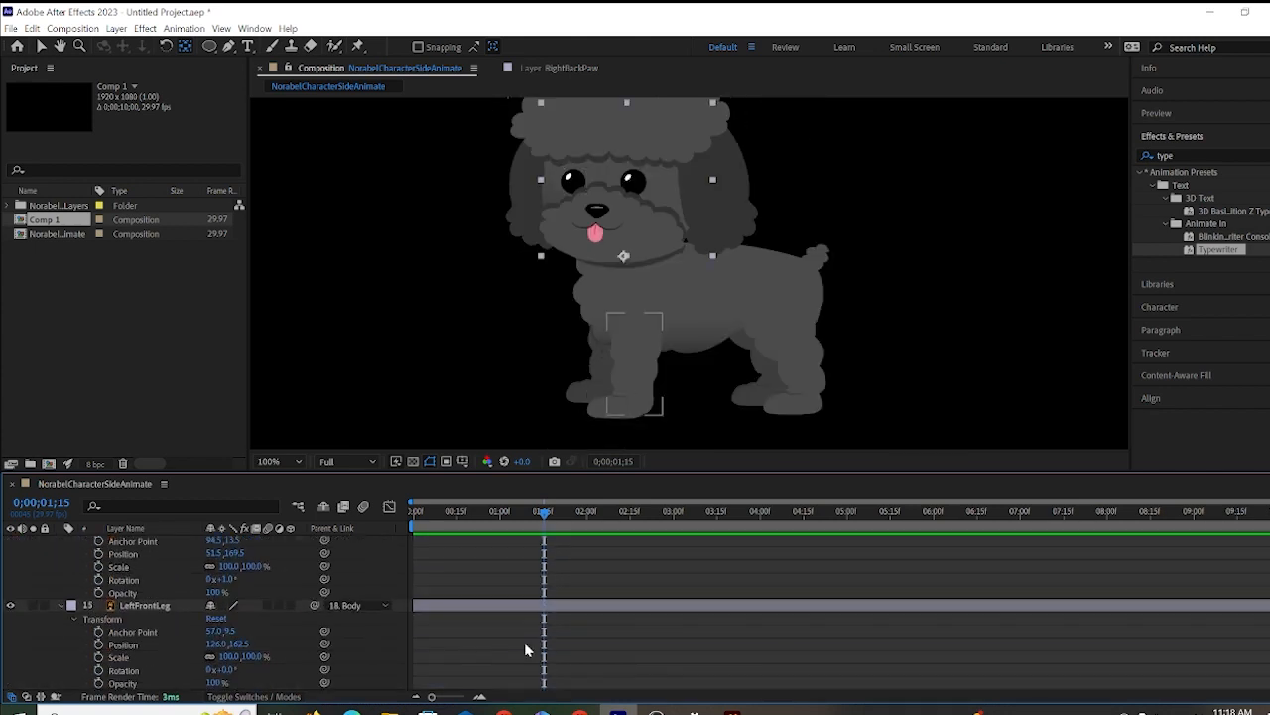
{"action": "scroll", "coordinate": [524, 642], "scroll_direction": "up", "scroll_amount": 5}
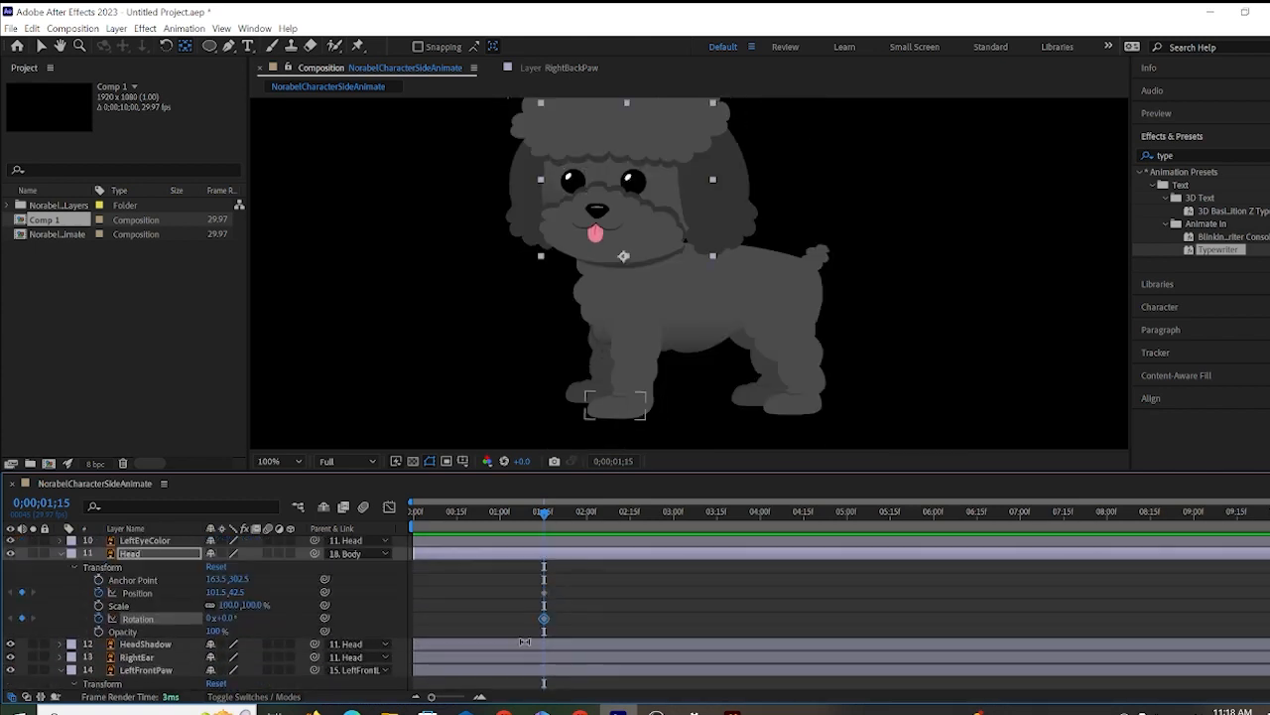
{"action": "scroll", "coordinate": [548, 606], "scroll_direction": "up", "scroll_amount": 2}
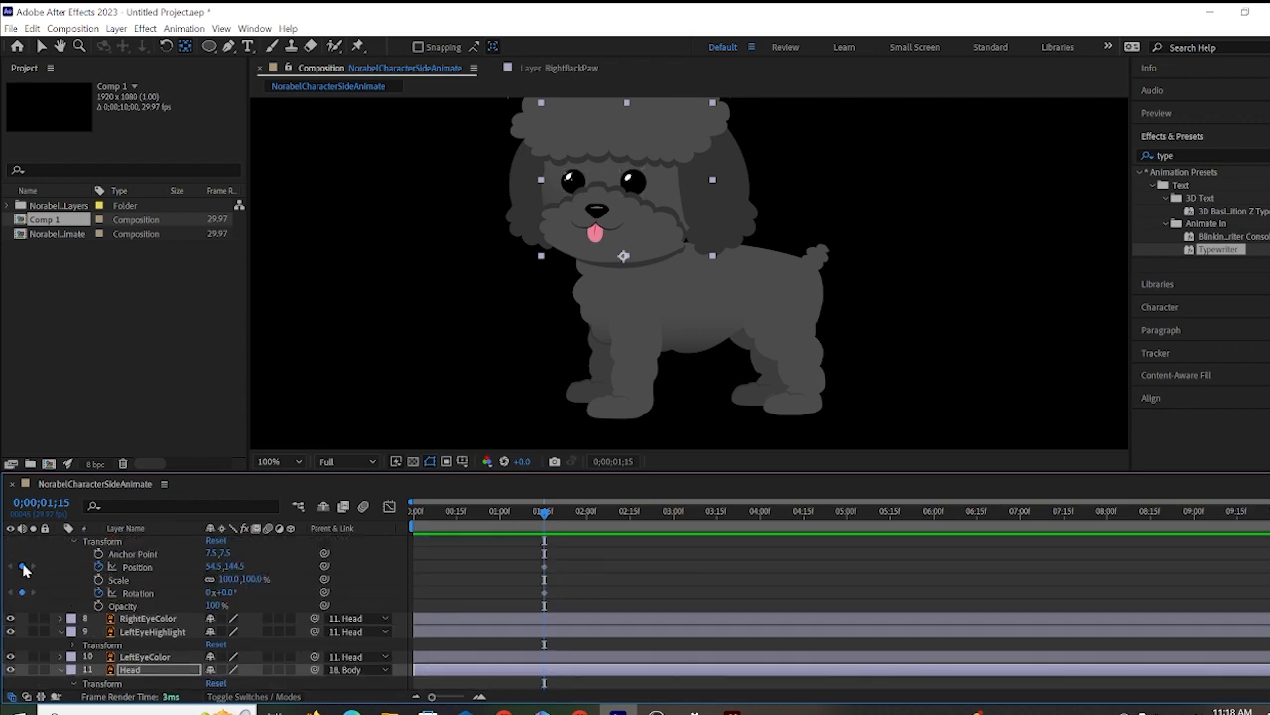
Keyframe the RightEyeHighlight layer at 0;00;02;05 with position 71.5, 144.5 and rotation -72°.
{"action": "left_click", "coordinate": [601, 512]}
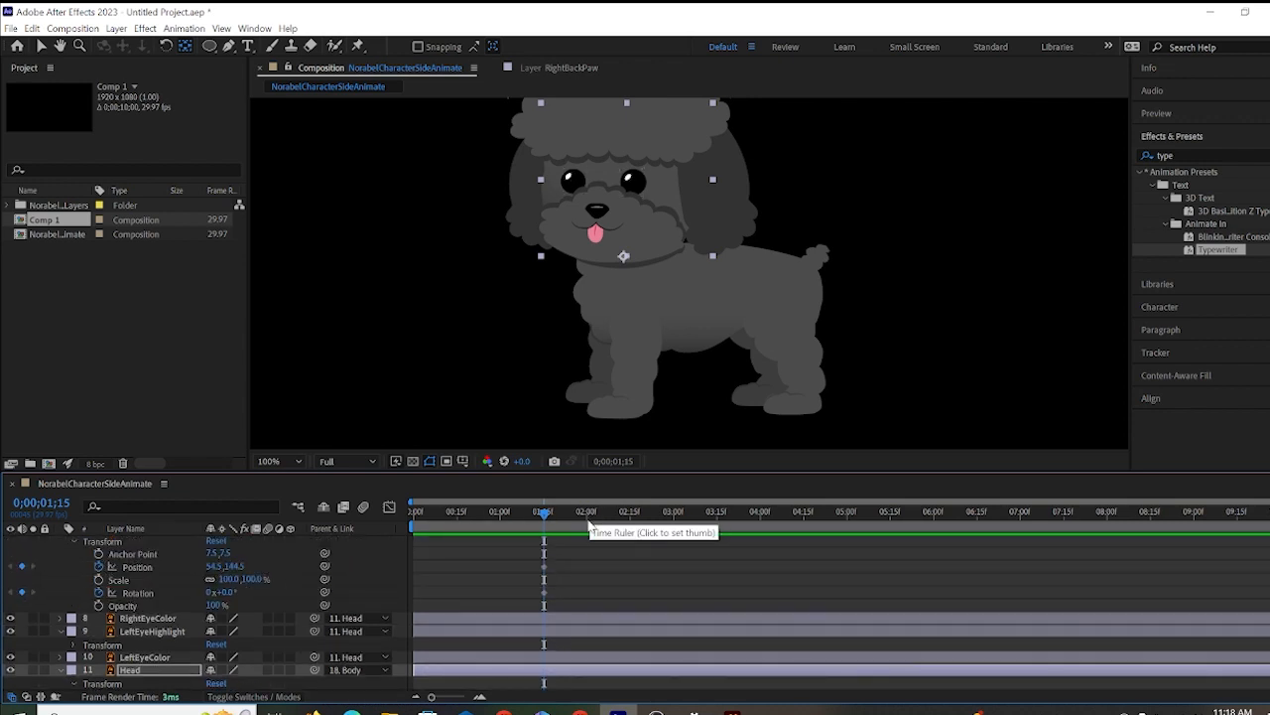
{"action": "scroll", "coordinate": [689, 260], "scroll_direction": "up", "scroll_amount": 2}
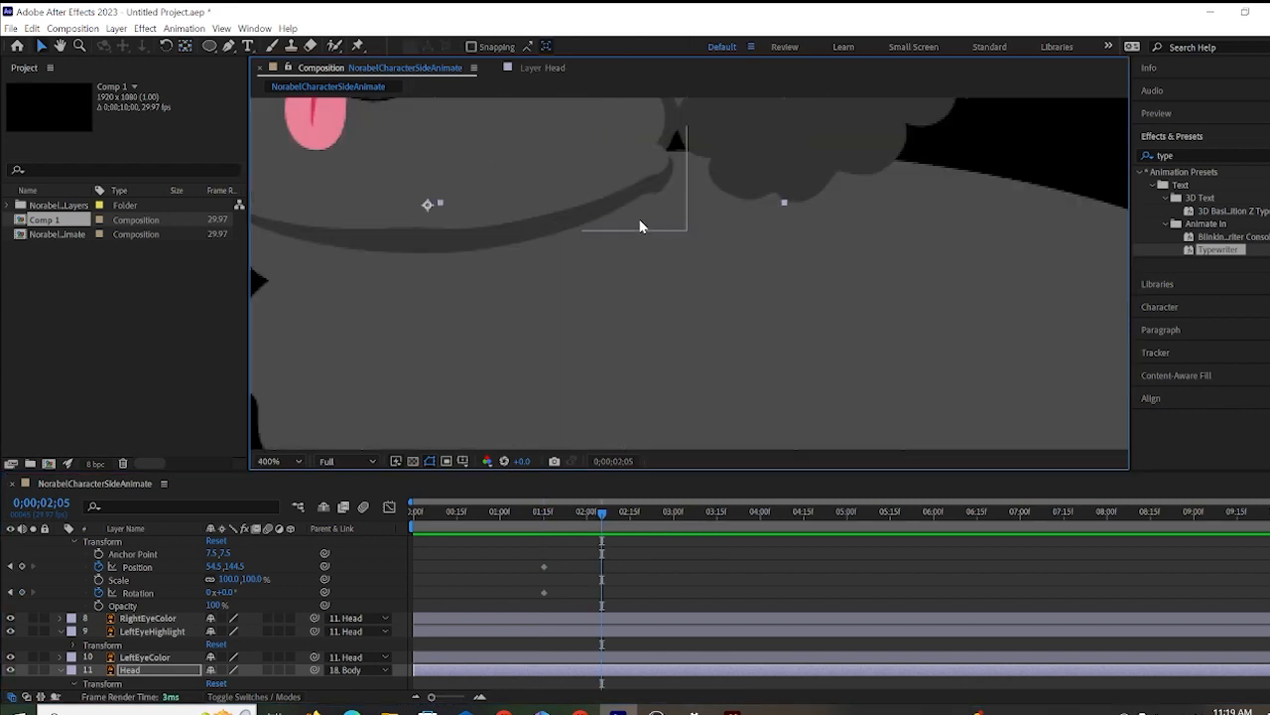
{"action": "left_click_drag", "start_coordinate": [644, 221], "coordinate": [888, 626]}
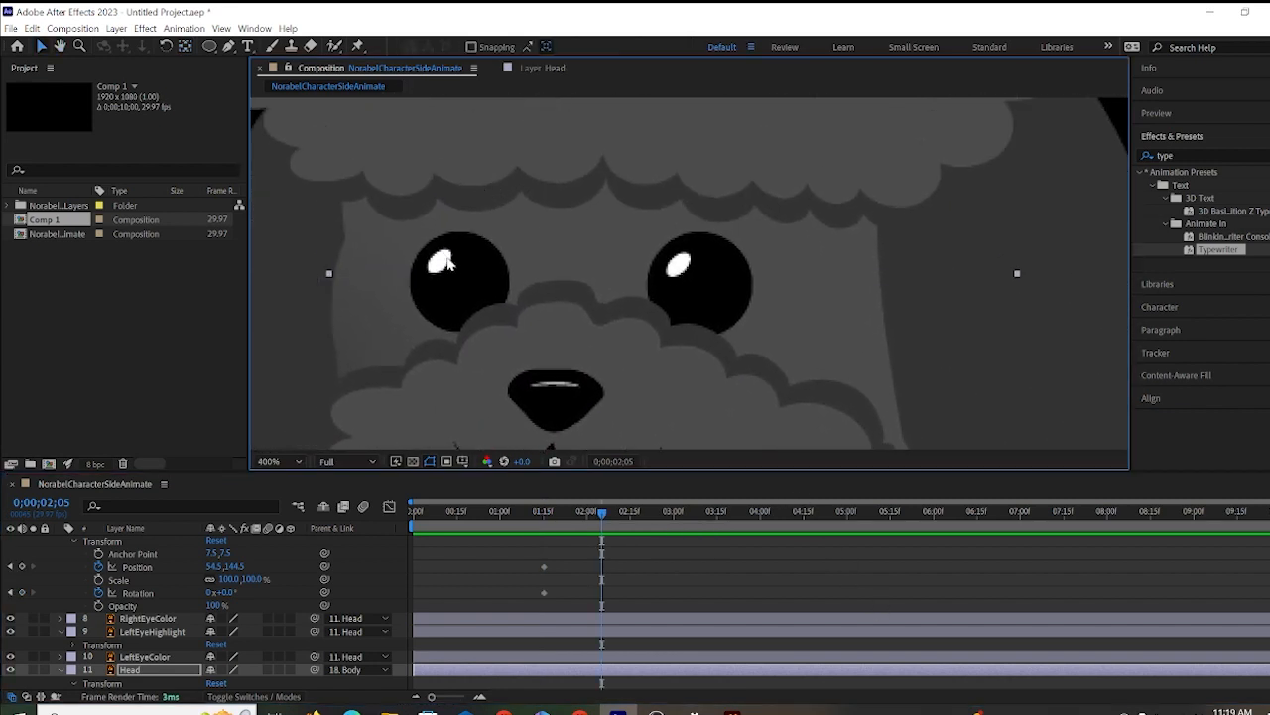
{"action": "left_click_drag", "start_coordinate": [440, 264], "coordinate": [477, 266]}
{"action": "key", "text": "ctrl+z"}
{"action": "left_click_drag", "start_coordinate": [235, 566], "coordinate": [254, 557]}
{"action": "key", "text": "ctrl+z"}
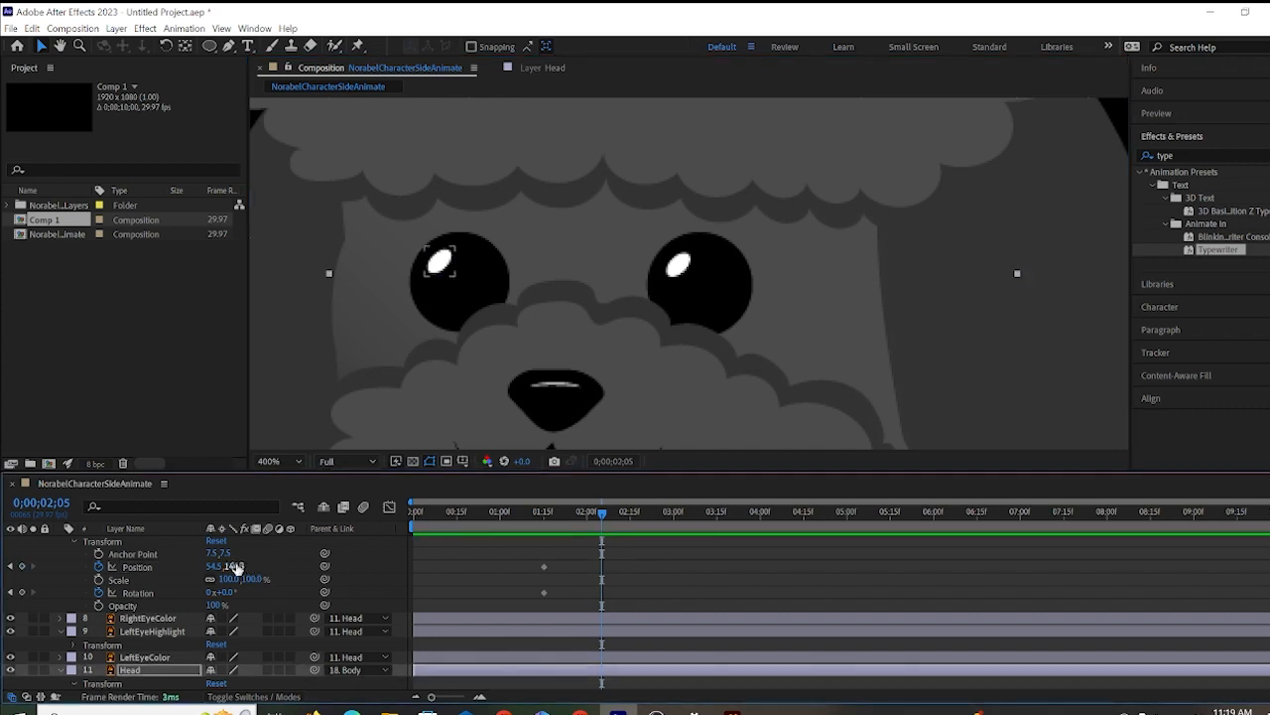
{"action": "mouse_move", "coordinate": [210, 564]}
{"action": "left_mouse_down"}
{"action": "mouse_move", "coordinate": [238, 559]}
{"action": "mouse_move", "coordinate": [212, 558]}
{"action": "left_mouse_up"}
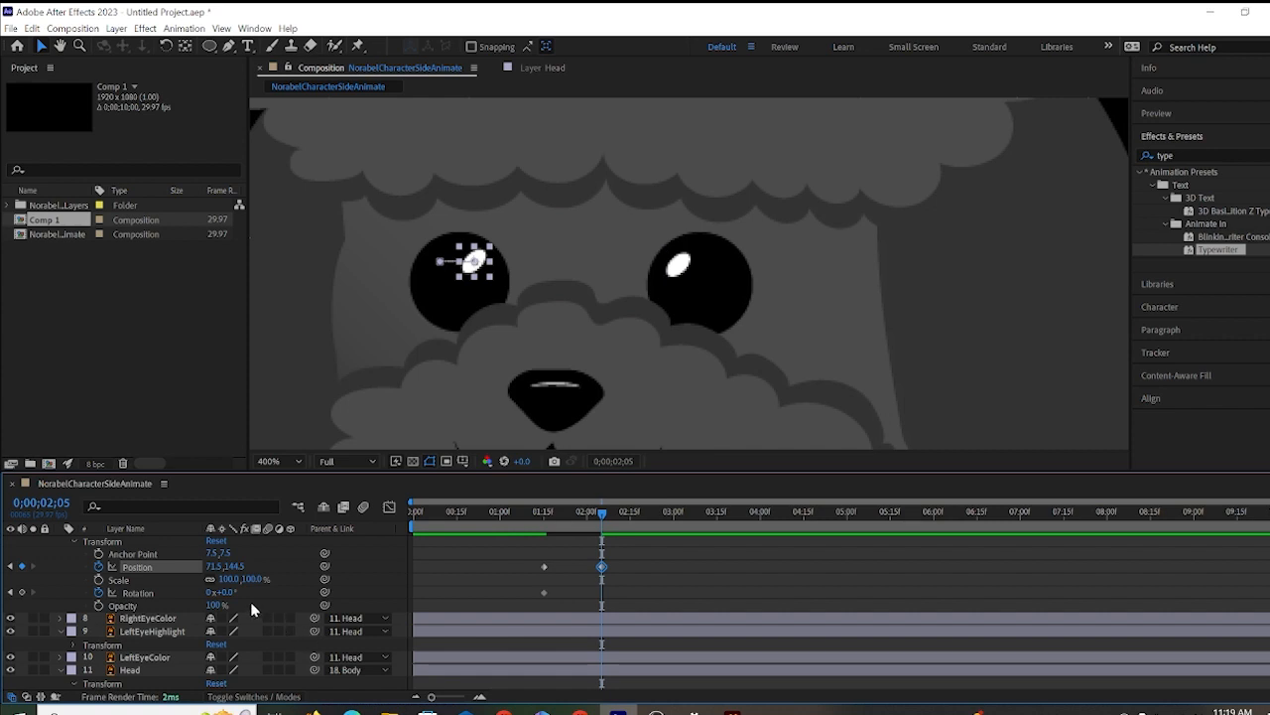
{"action": "left_click_drag", "start_coordinate": [221, 591], "coordinate": [179, 601]}
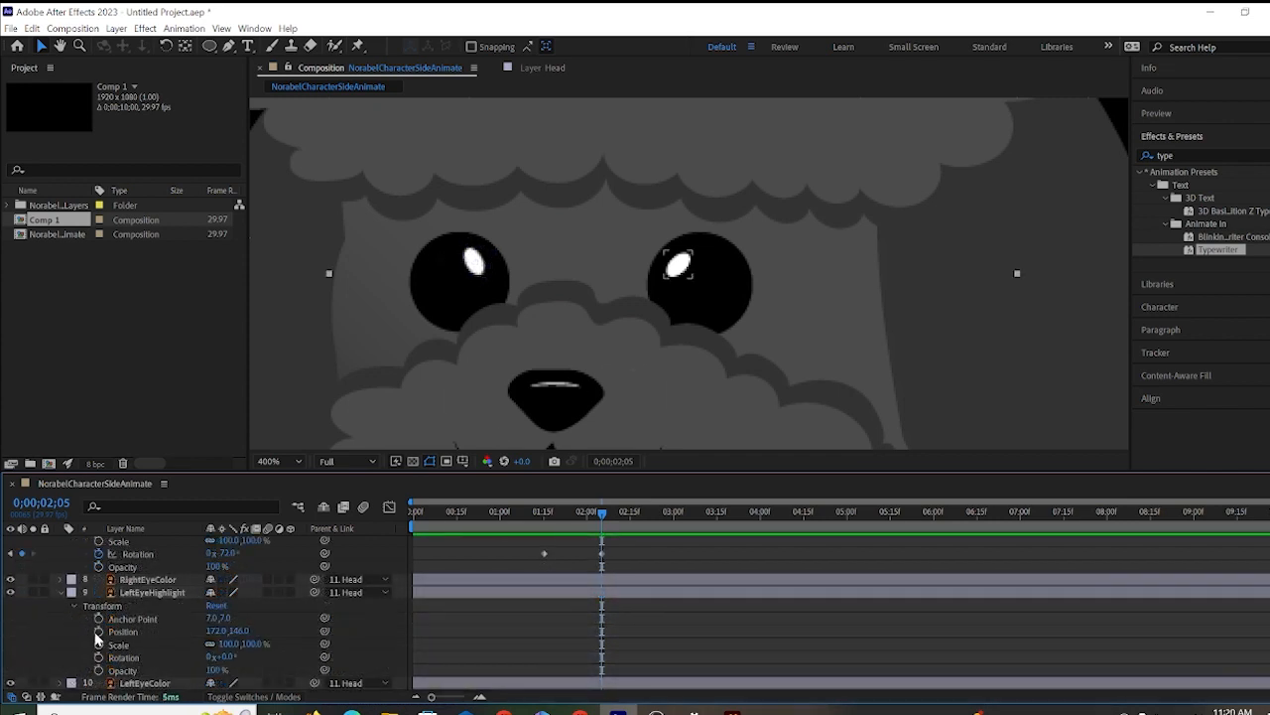
{"action": "left_click", "coordinate": [98, 631]}
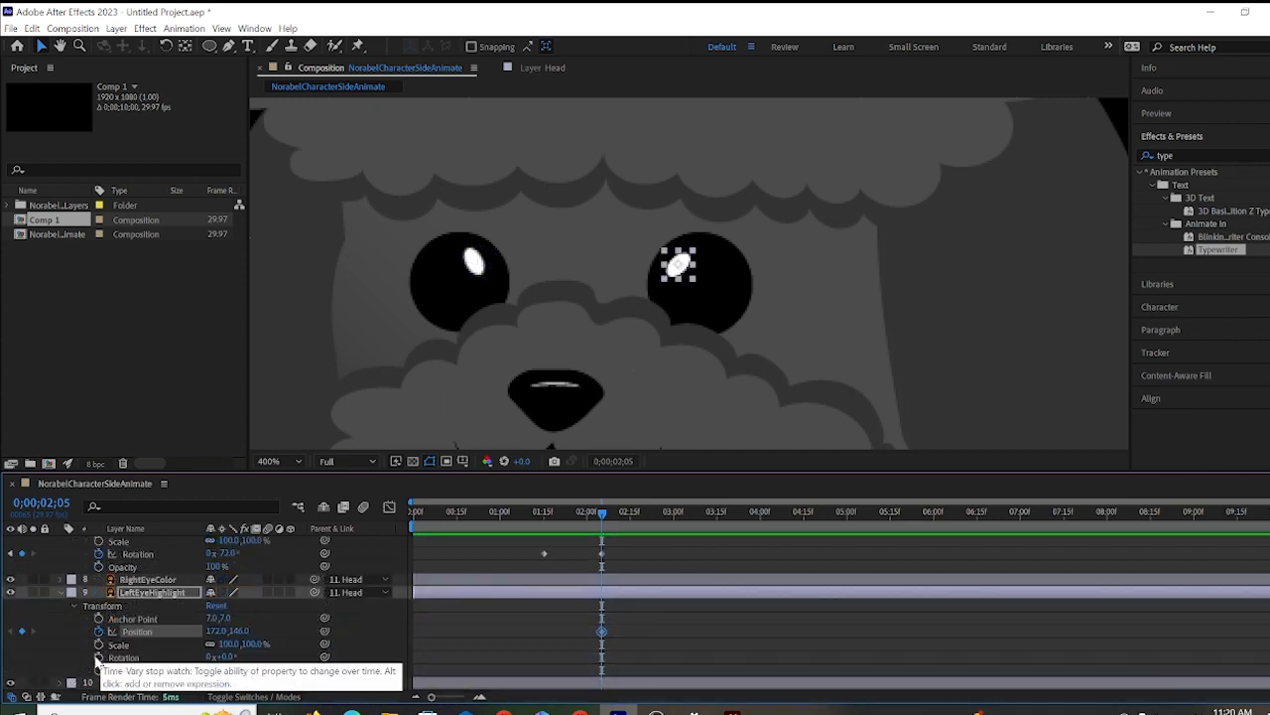
{"action": "left_click", "coordinate": [98, 657]}
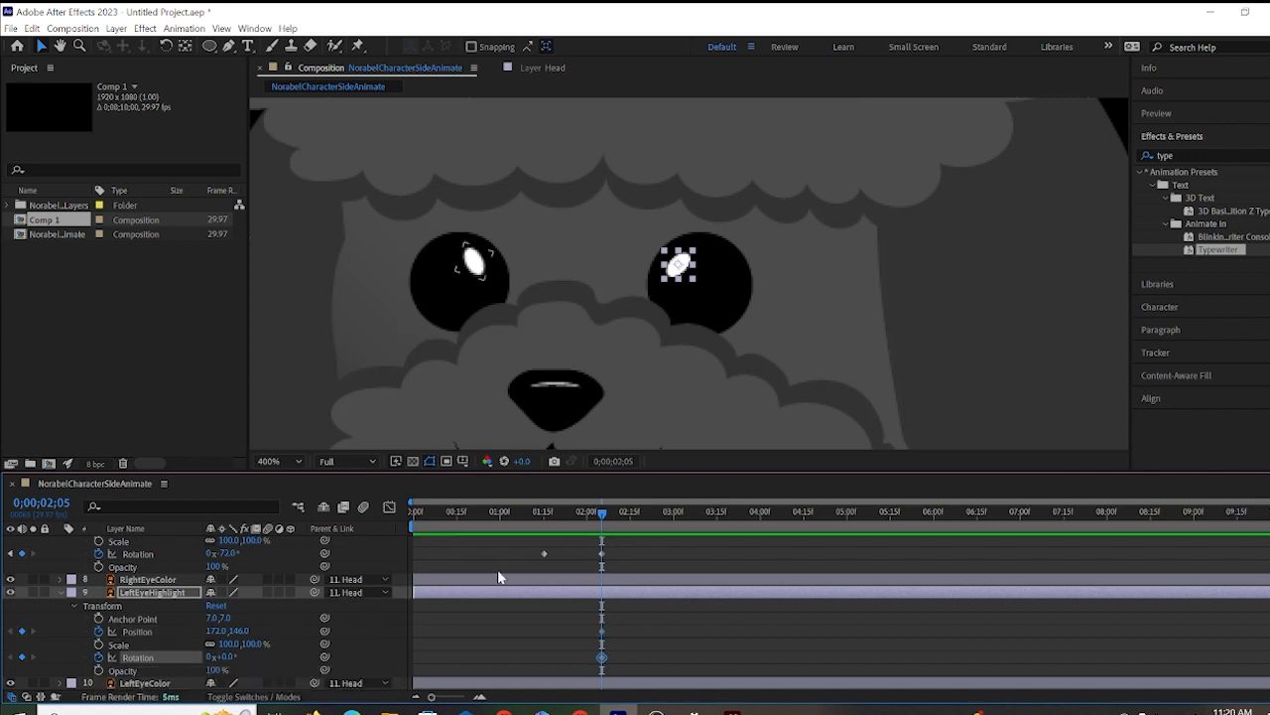
{"action": "left_click", "coordinate": [500, 576]}
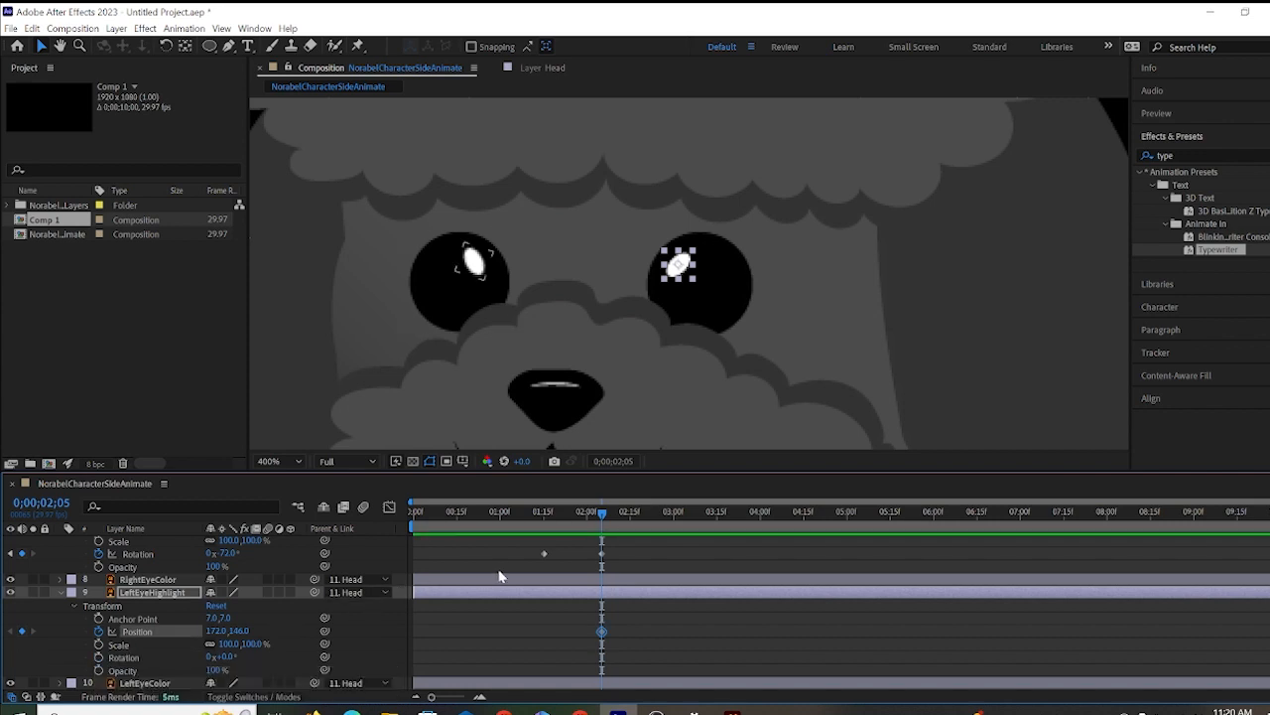
Enable Position and Rotation keyframing for the LeftEyeHighlight layer at 0;00;01;15.
{"action": "left_click", "coordinate": [543, 513]}
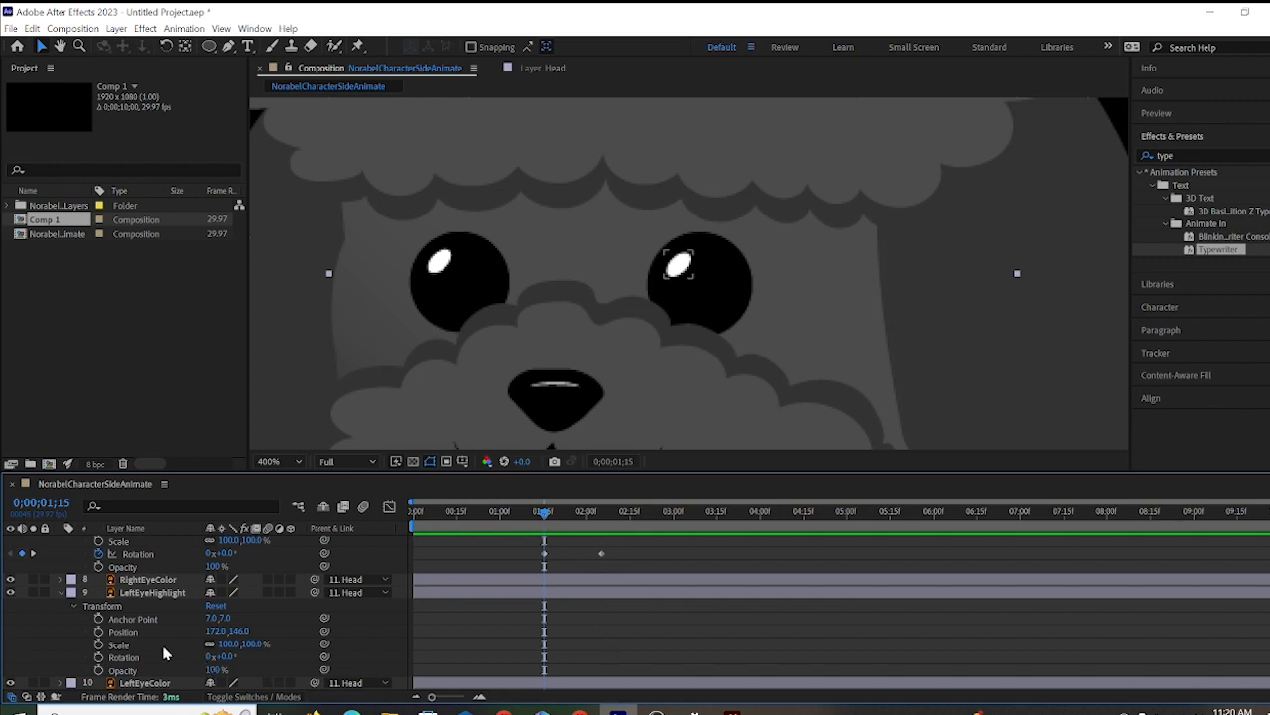
{"action": "left_click", "coordinate": [99, 632]}
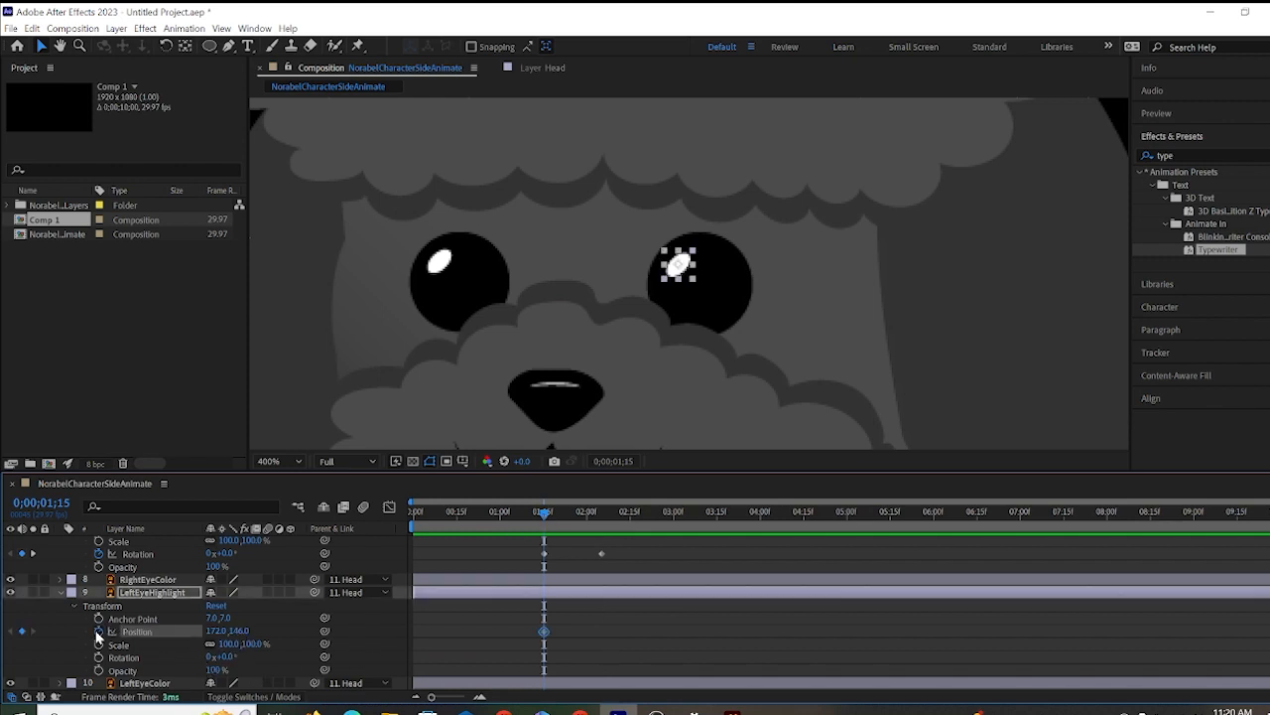
{"action": "left_click", "coordinate": [99, 657]}
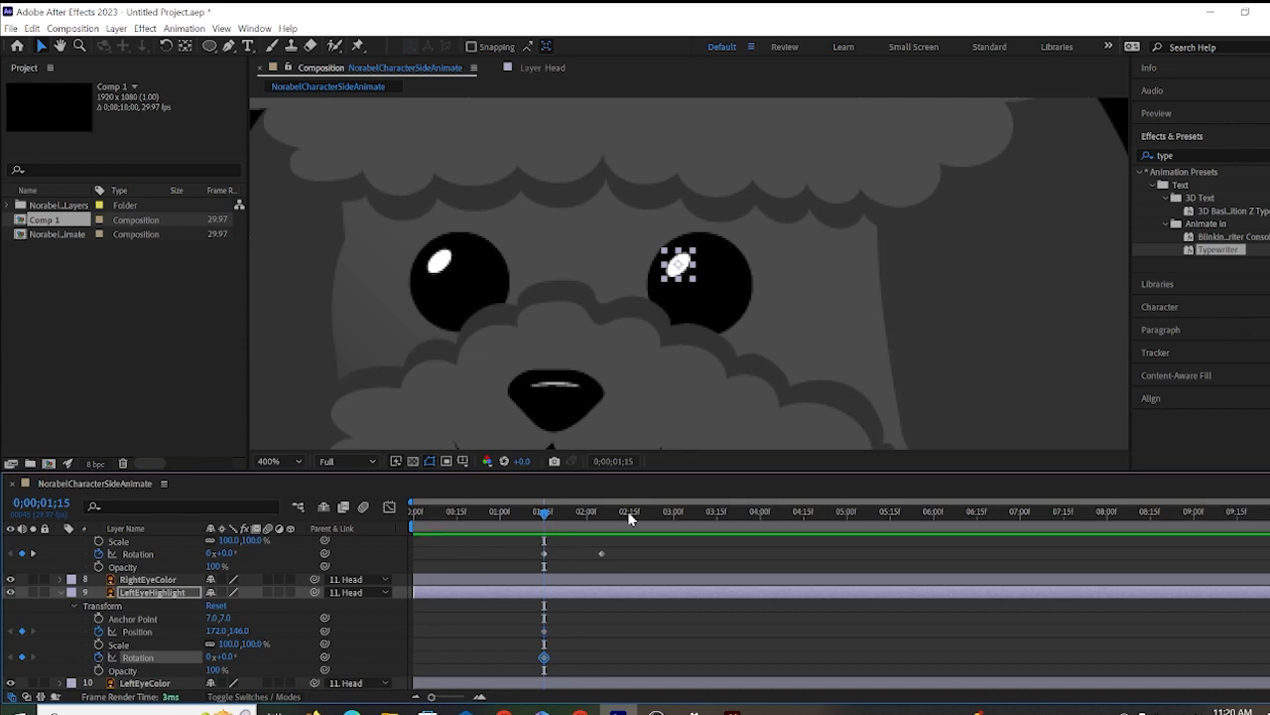
Keyframe the LeftEyeHighlight layer at 0;00;02;05 with position 197, 146 and rotation 109°.
{"action": "left_click_drag", "start_coordinate": [595, 514], "coordinate": [602, 517]}
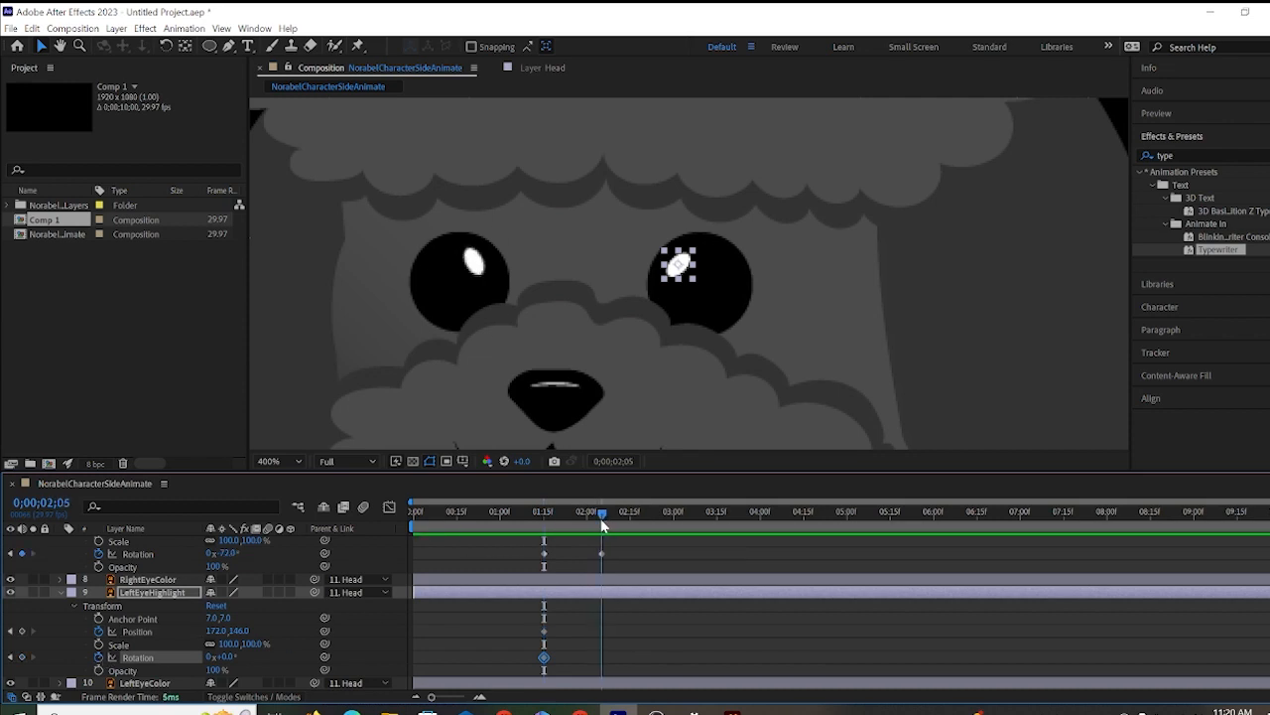
{"action": "left_click", "coordinate": [226, 657]}
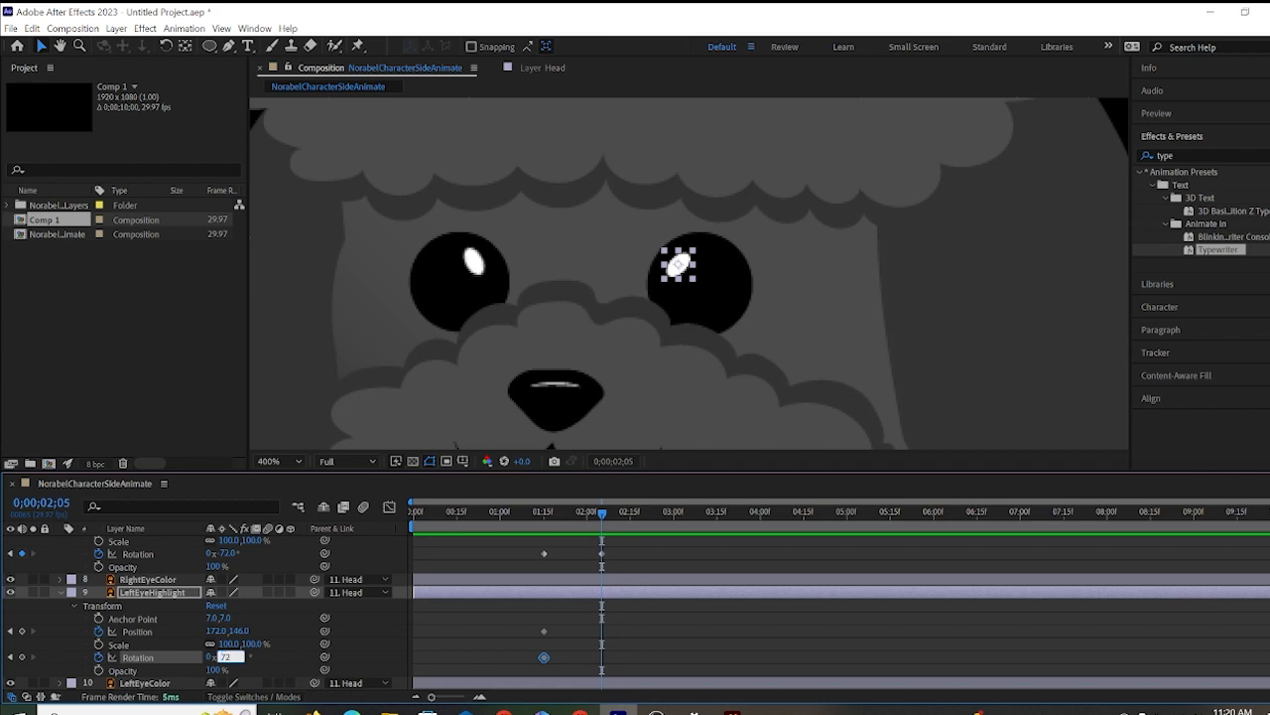
{"action": "type", "text": "72"}
{"action": "key", "text": "Return"}
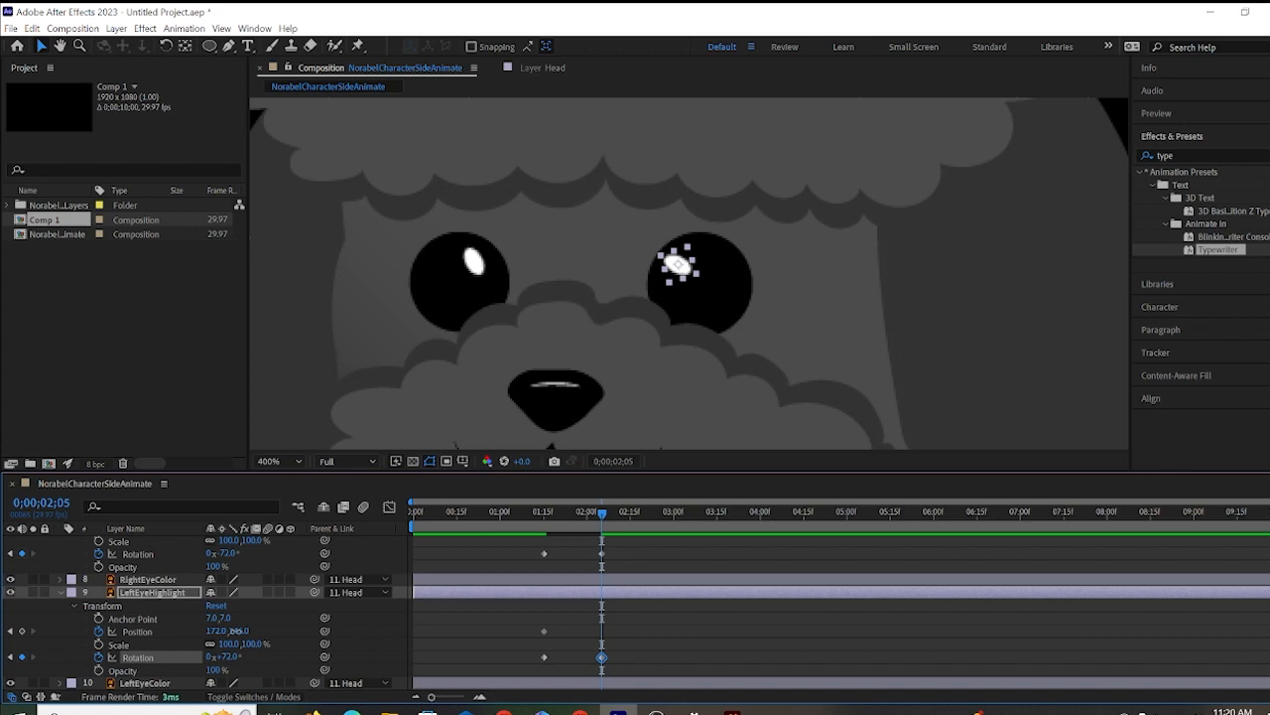
{"action": "mouse_move", "coordinate": [235, 631]}
{"action": "left_mouse_down"}
{"action": "mouse_move", "coordinate": [248, 632]}
{"action": "mouse_move", "coordinate": [232, 631]}
{"action": "left_mouse_up"}
{"action": "key", "text": "ctrl+z"}
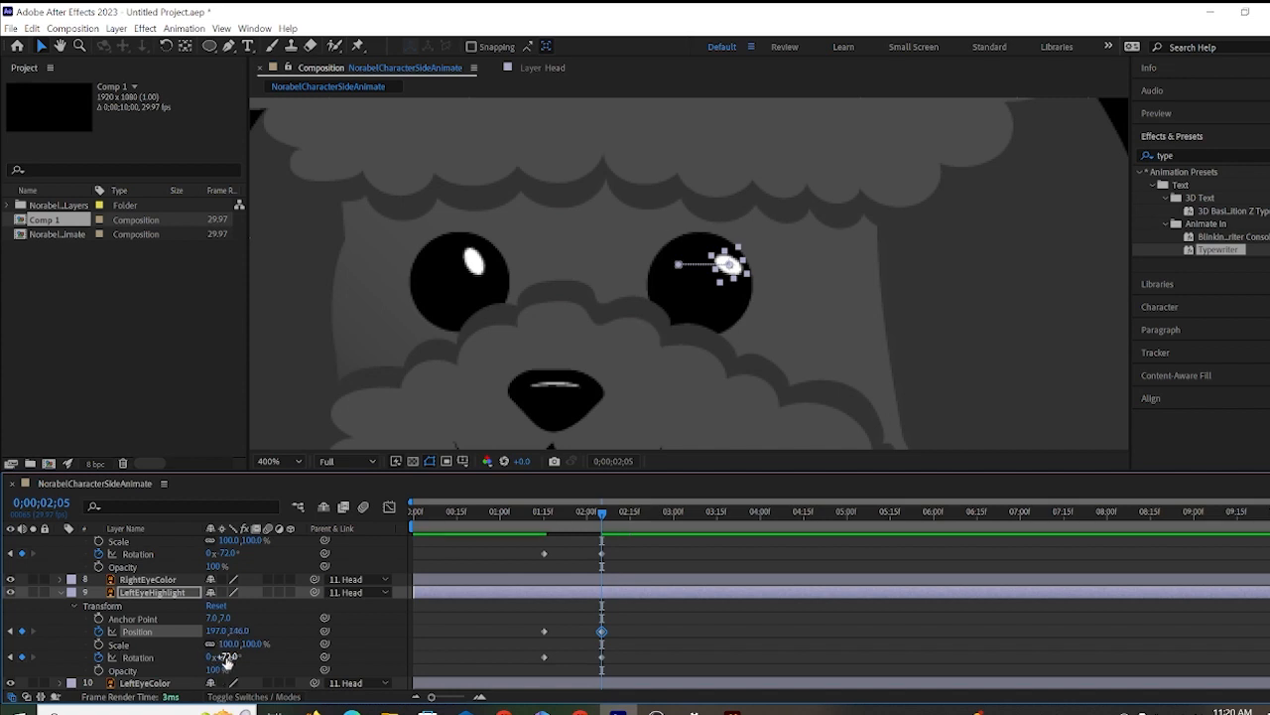
{"action": "left_click_drag", "start_coordinate": [218, 657], "coordinate": [252, 655]}
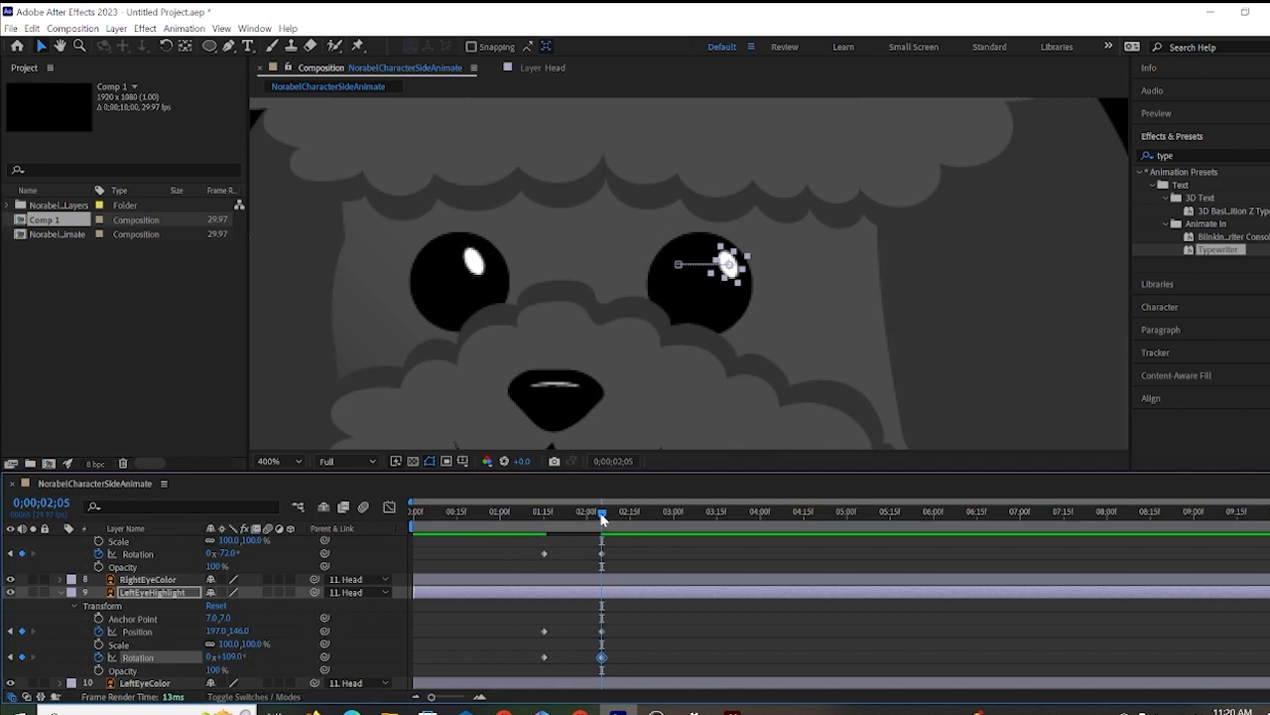
Preview the eye-highlight animation from 0;00;00;00 with the dog's whole head in view.
{"action": "left_click_drag", "start_coordinate": [602, 518], "coordinate": [431, 523]}
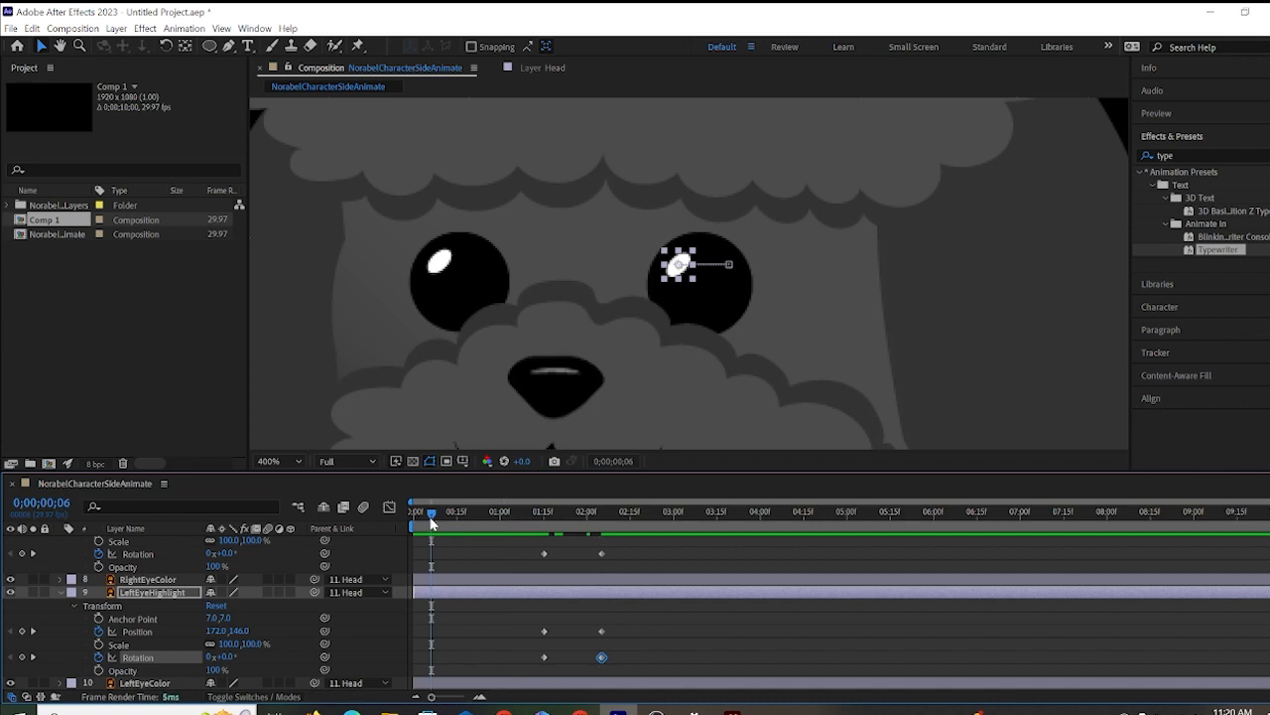
{"action": "scroll", "coordinate": [816, 201], "scroll_direction": "down", "scroll_amount": 5}
{"action": "scroll", "coordinate": [841, 258], "scroll_direction": "up", "scroll_amount": 1}
{"action": "left_click", "coordinate": [922, 275]}
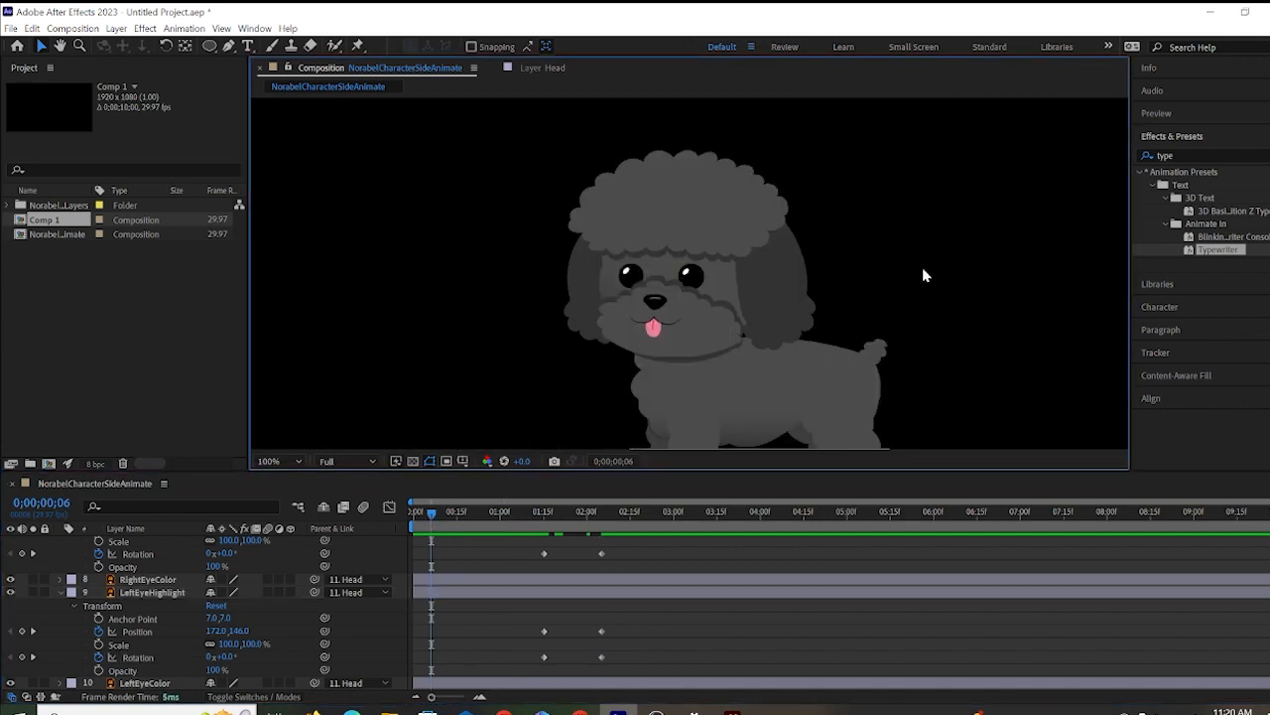
{"action": "scroll", "coordinate": [922, 275], "scroll_direction": "down", "scroll_amount": 1}
{"action": "scroll", "coordinate": [913, 271], "scroll_direction": "up", "scroll_amount": 1}
{"action": "left_click_drag", "start_coordinate": [458, 517], "coordinate": [363, 511]}
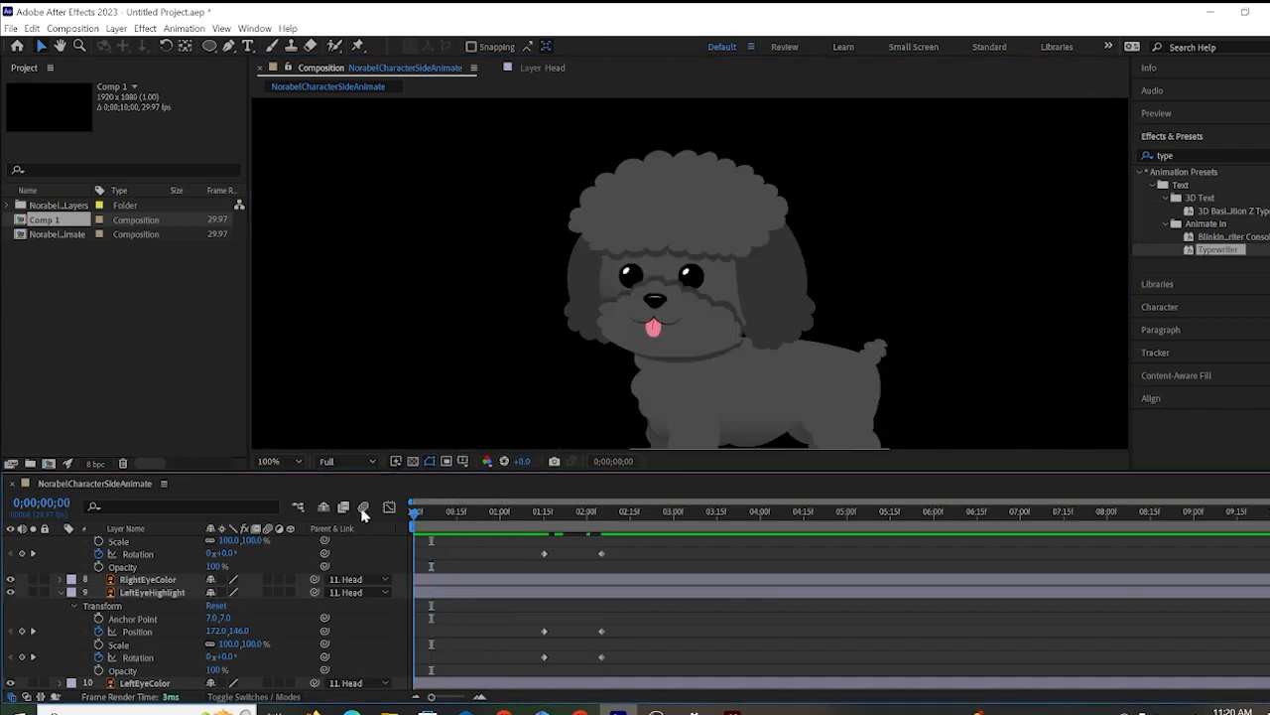
{"action": "key", "text": "space"}
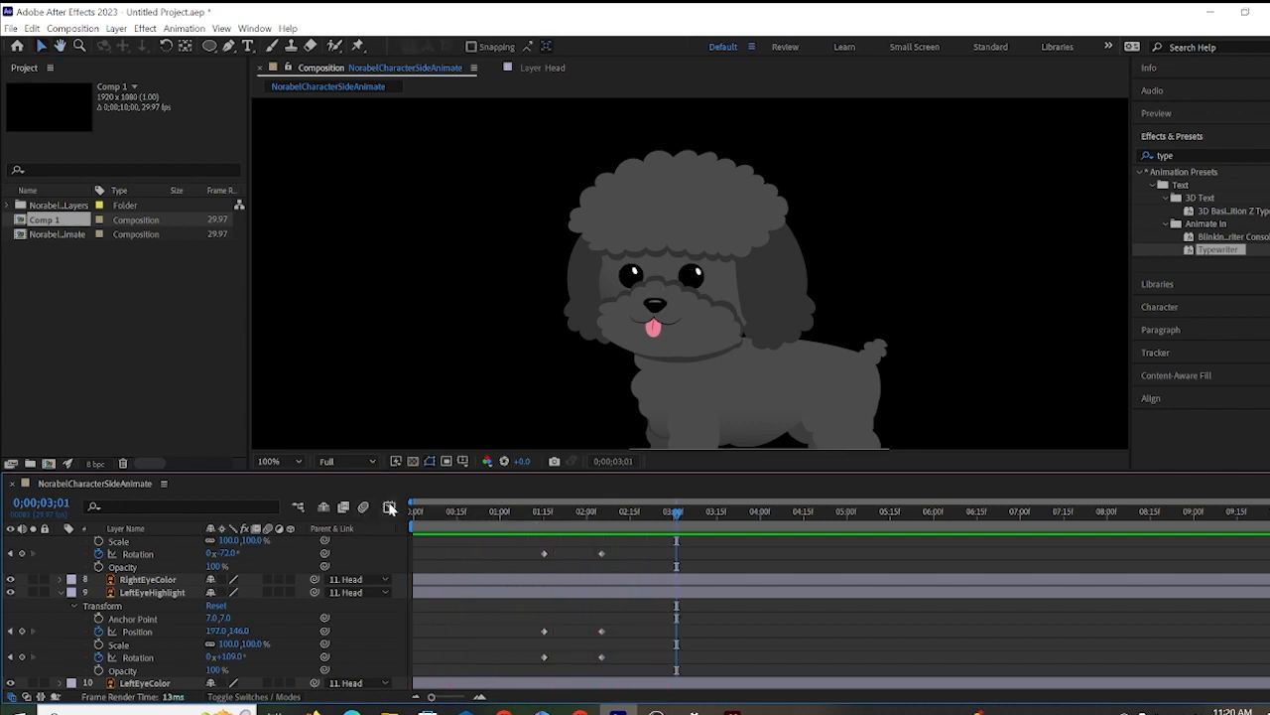
Clear and re-enable LeftEyeHighlight's Rotation keyframing at 0;00;01;15, and set its rotation to about -68° at 0;00;02;05.
{"action": "left_click_drag", "start_coordinate": [590, 515], "coordinate": [544, 520]}
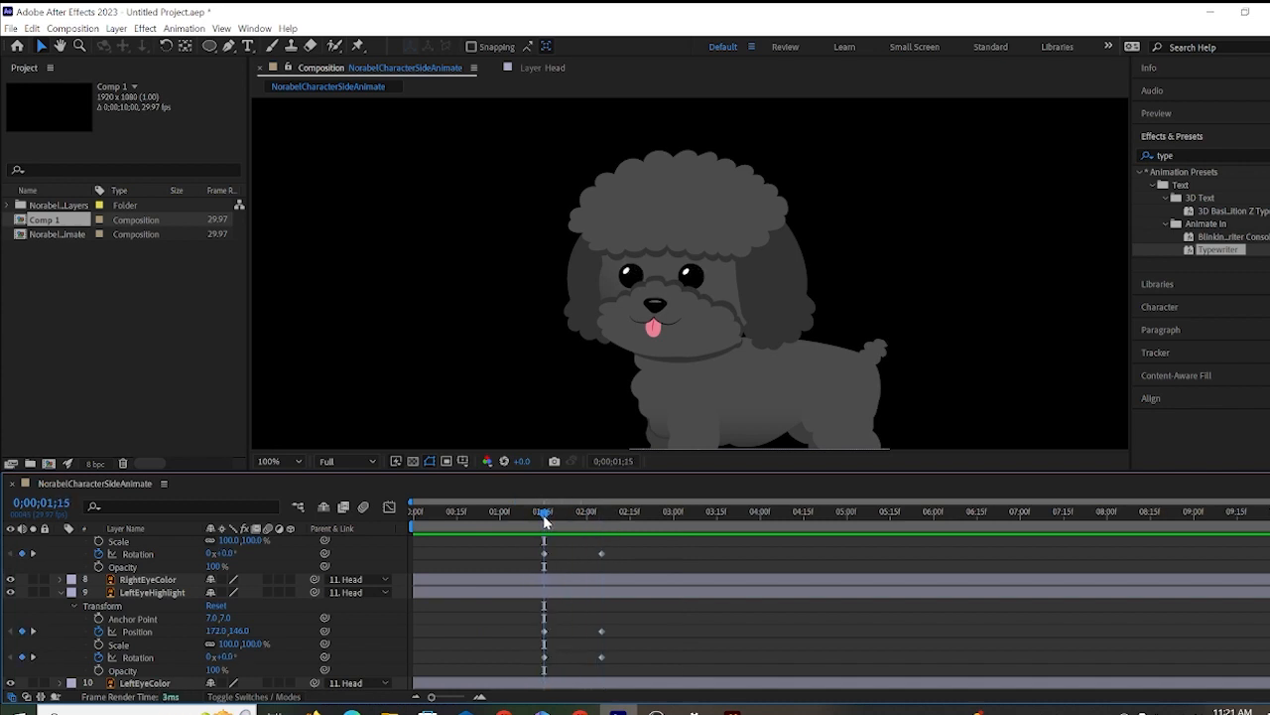
{"action": "left_click", "coordinate": [98, 657]}
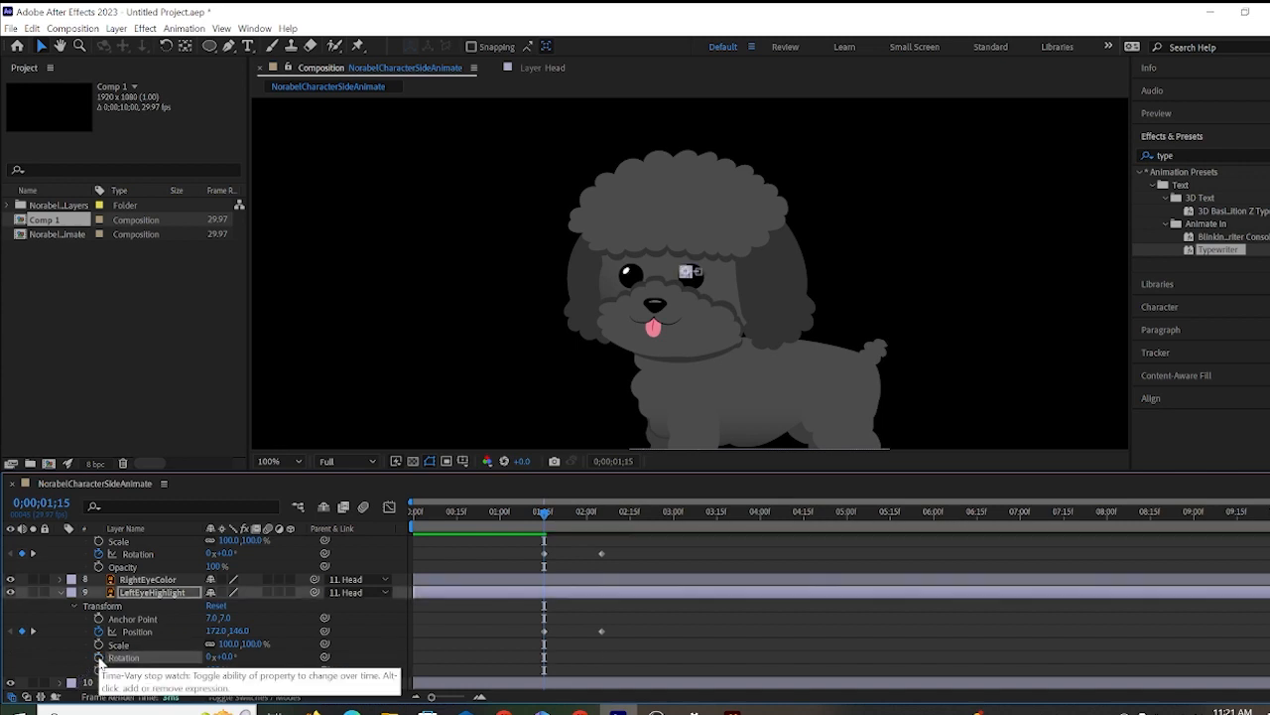
{"action": "left_click", "coordinate": [98, 657]}
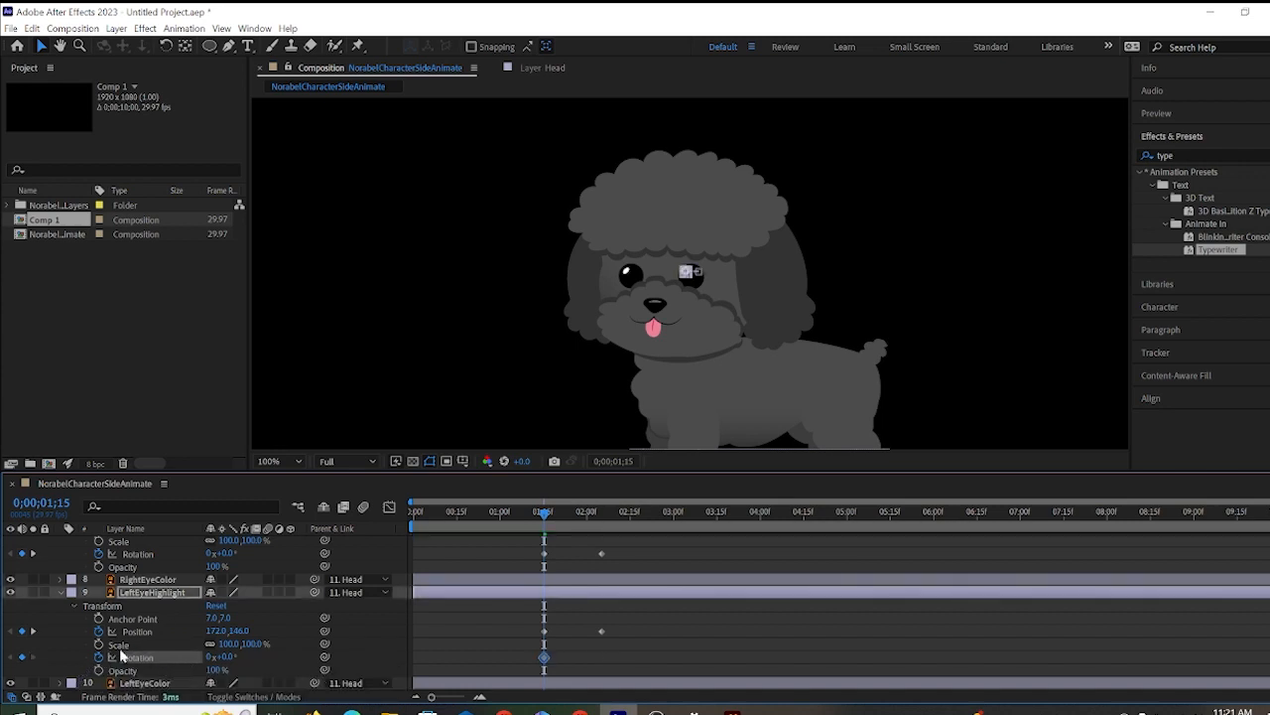
{"action": "key", "text": "period"}
{"action": "key", "text": "period"}
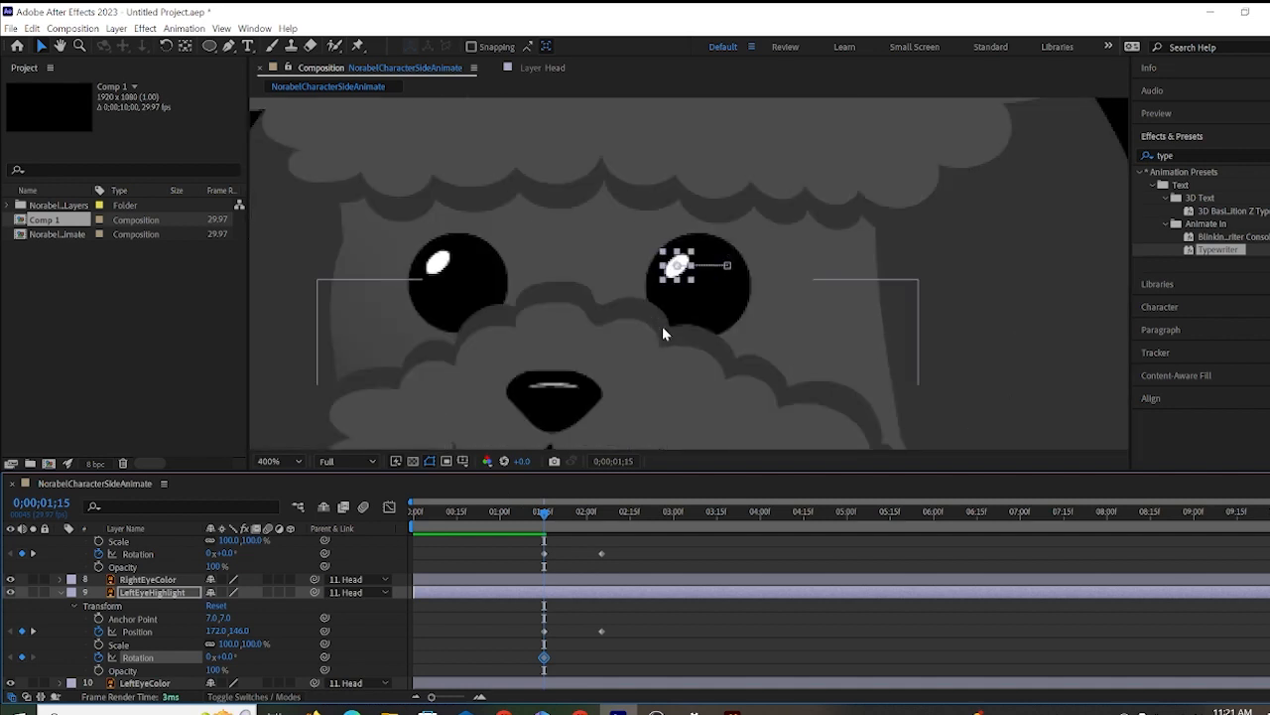
{"action": "left_click", "coordinate": [603, 515]}
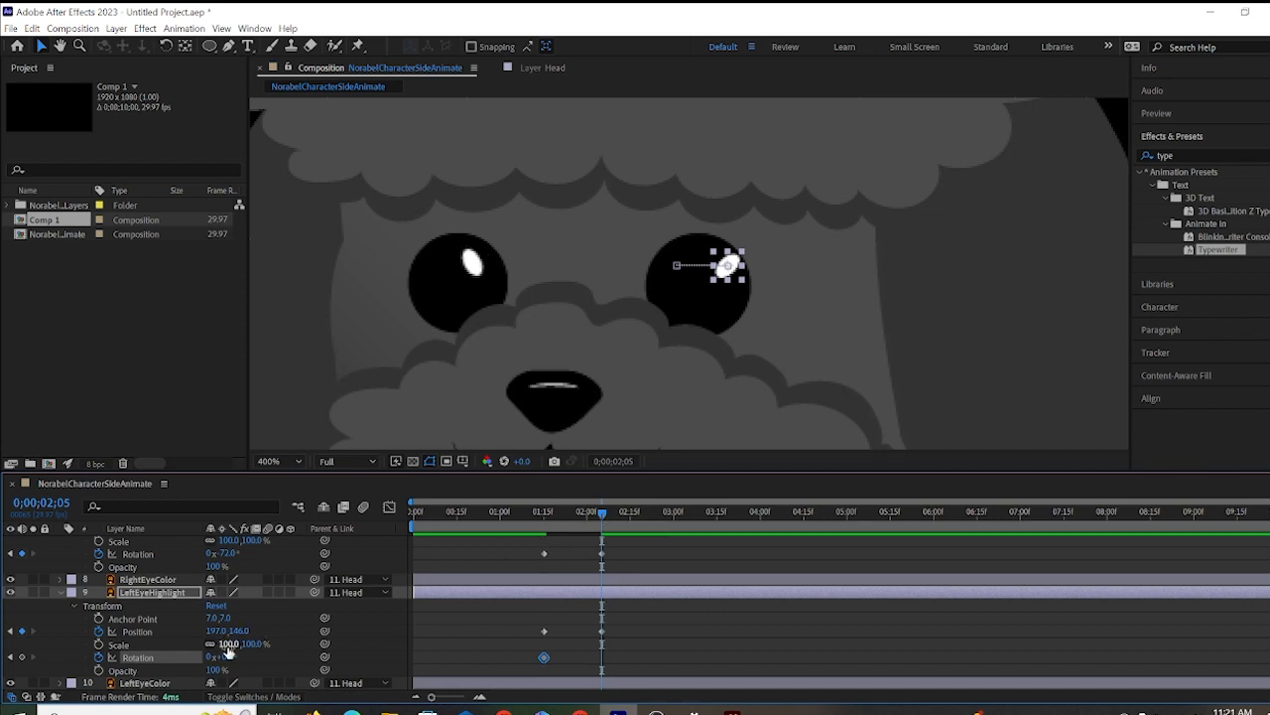
{"action": "left_click_drag", "start_coordinate": [227, 656], "coordinate": [183, 657]}
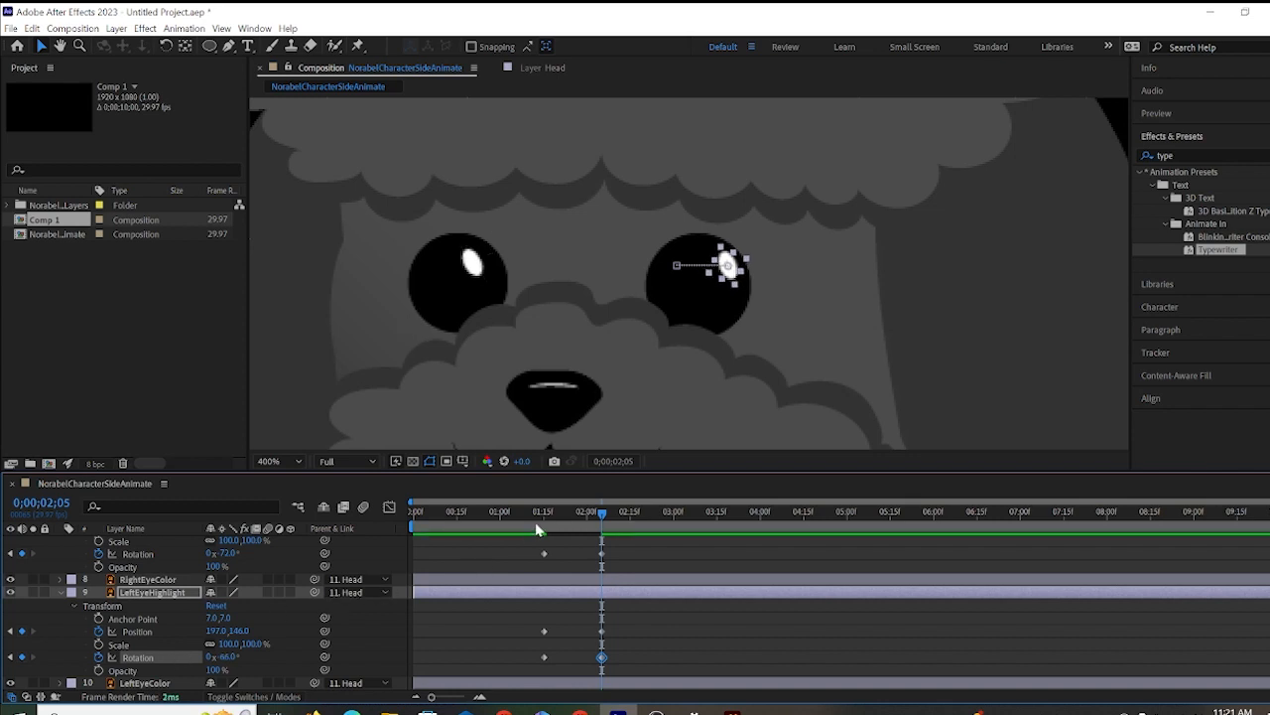
Play the animation from the start to check the movement of both eye highlights.
{"action": "key", "text": "Home"}
{"action": "key", "text": "space"}
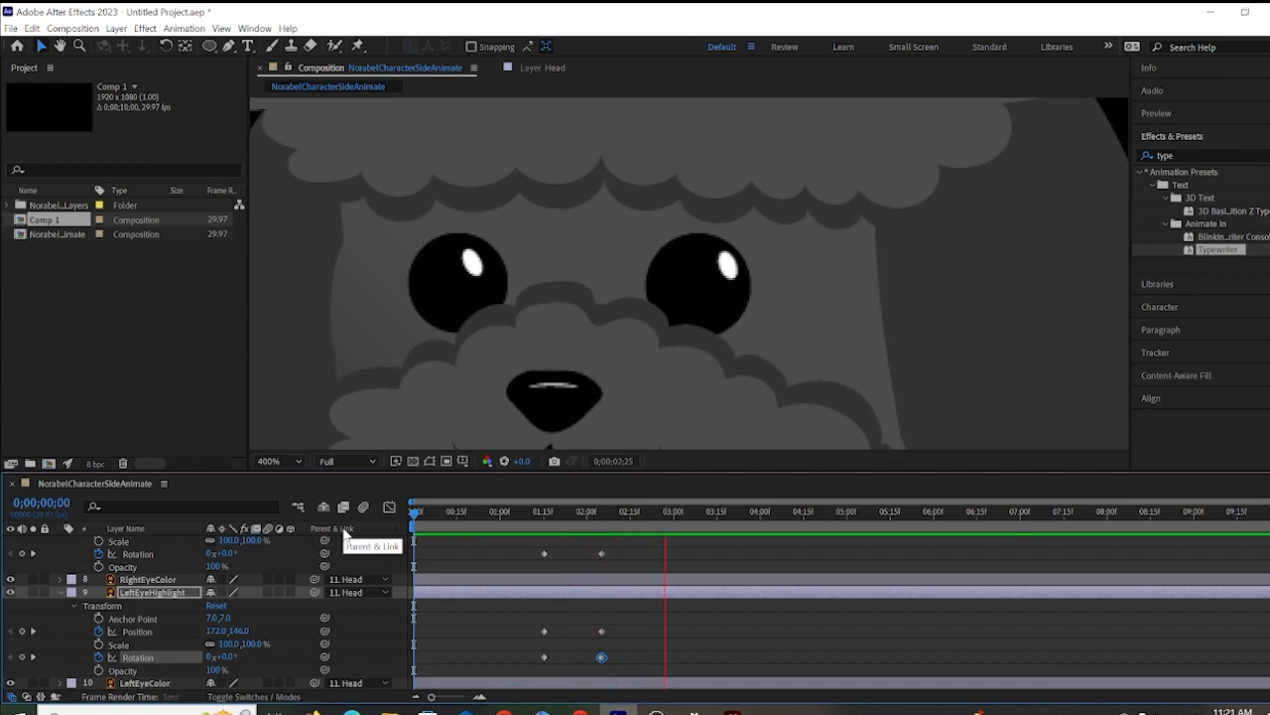
{"action": "key", "text": "space"}
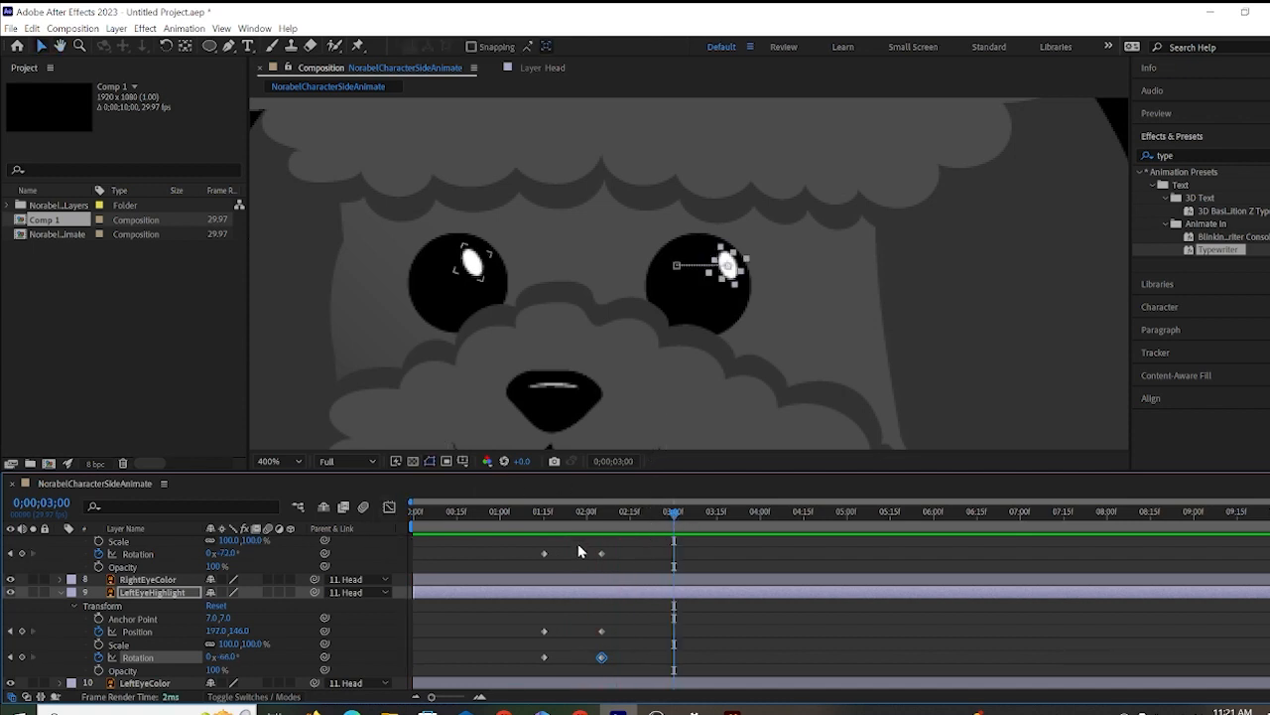
Collapse the Nose layer's properties in the layer stack.
{"action": "scroll", "coordinate": [224, 596], "scroll_direction": "up", "scroll_amount": 10}
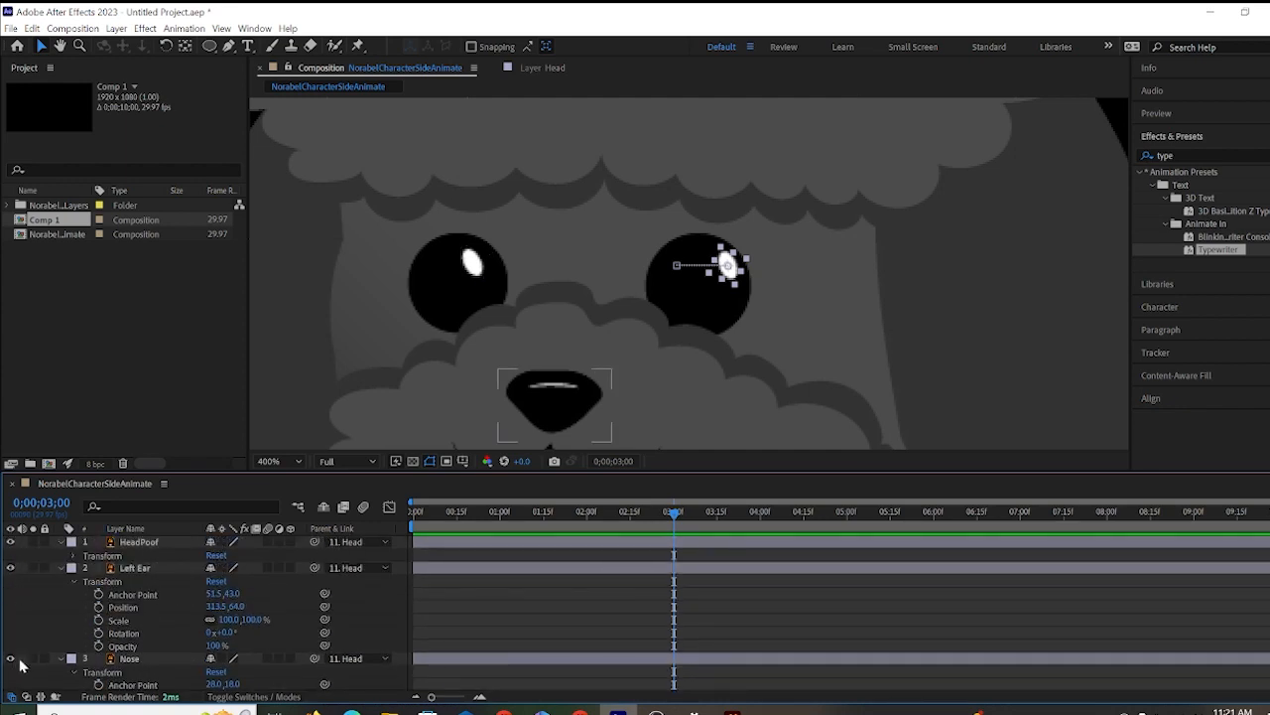
{"action": "left_click", "coordinate": [63, 660]}
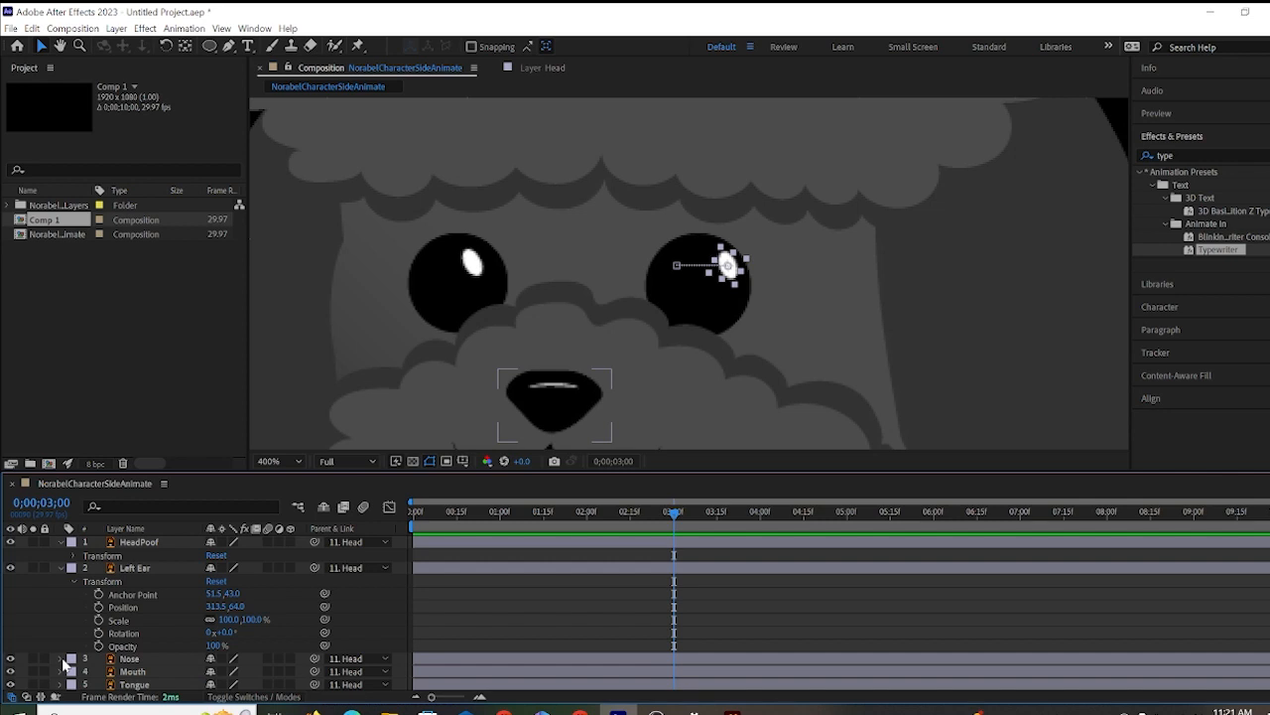
Keyframe Left Ear and RightEar rotation at 0;00;03;00 and swing both ears outward at 0;00;04;25, with RightEar at 43°.
{"action": "scroll", "coordinate": [60, 655], "scroll_direction": "down", "scroll_amount": 2}
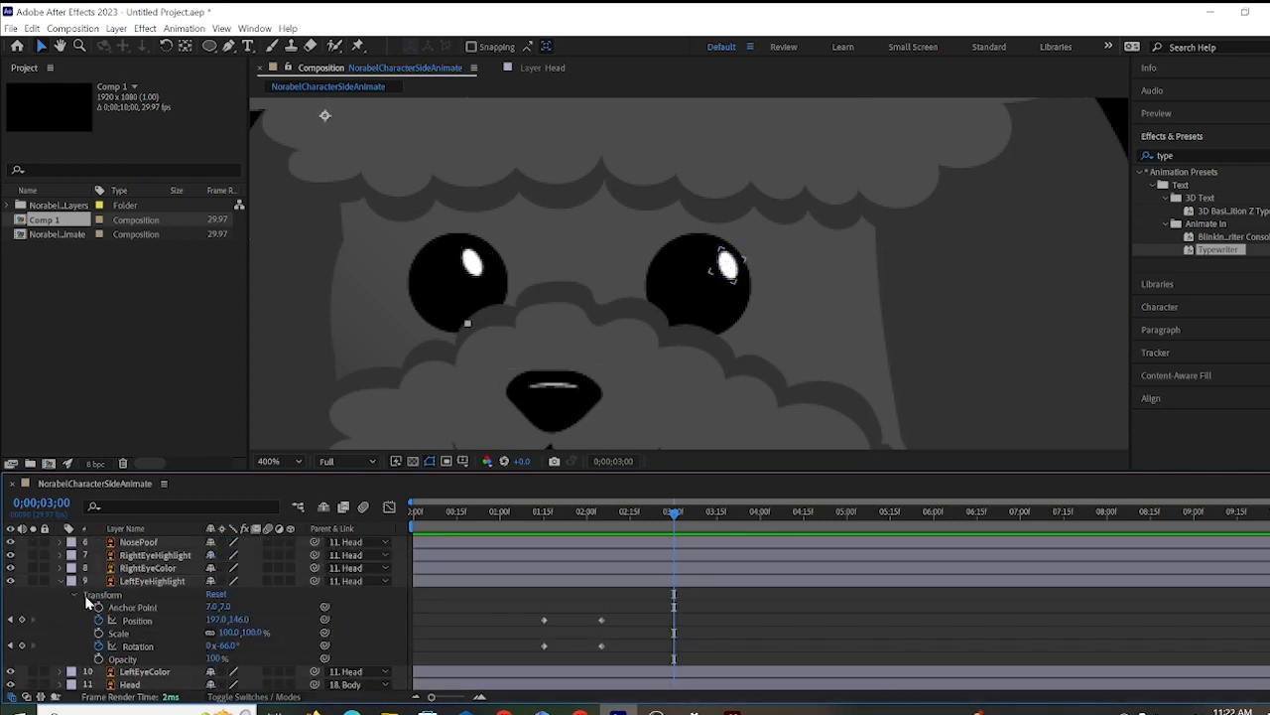
{"action": "scroll", "coordinate": [87, 603], "scroll_direction": "up", "scroll_amount": 2}
{"action": "left_click", "coordinate": [85, 598]}
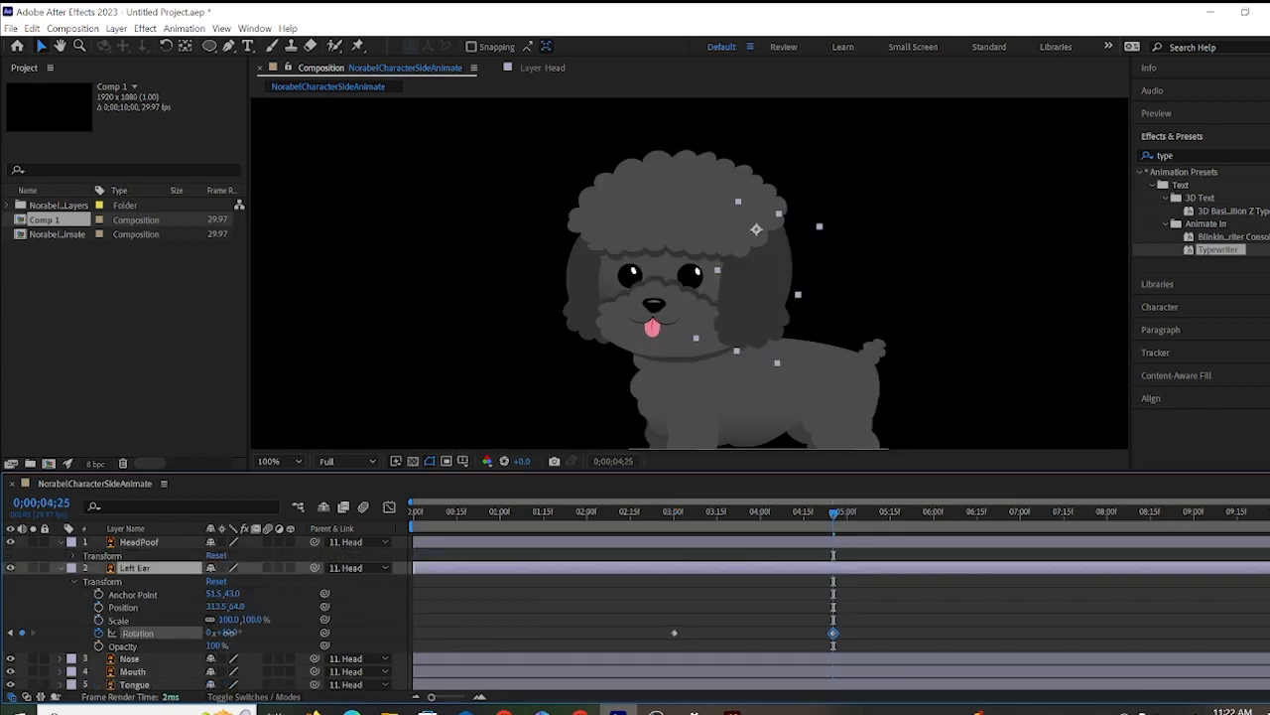
{"action": "mouse_move", "coordinate": [226, 632]}
{"action": "left_mouse_down"}
{"action": "mouse_move", "coordinate": [183, 636]}
{"action": "mouse_move", "coordinate": [208, 632]}
{"action": "left_mouse_up"}
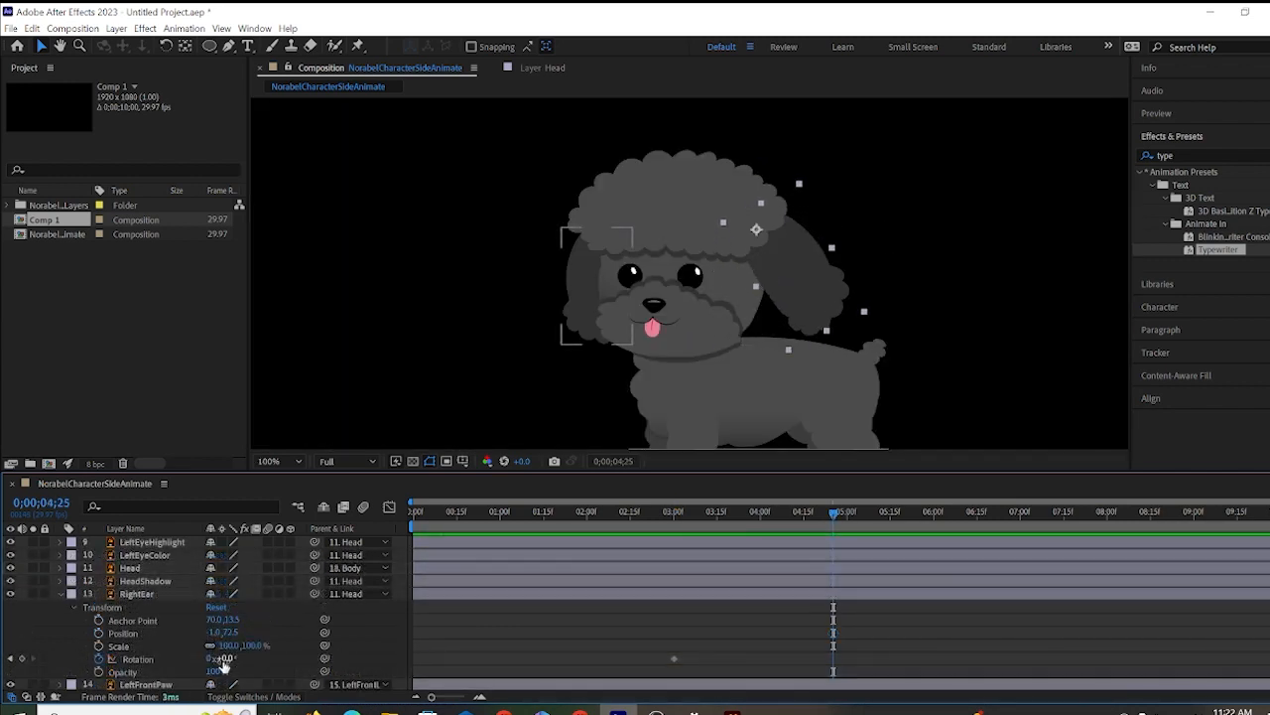
{"action": "left_click_drag", "start_coordinate": [225, 663], "coordinate": [254, 660]}
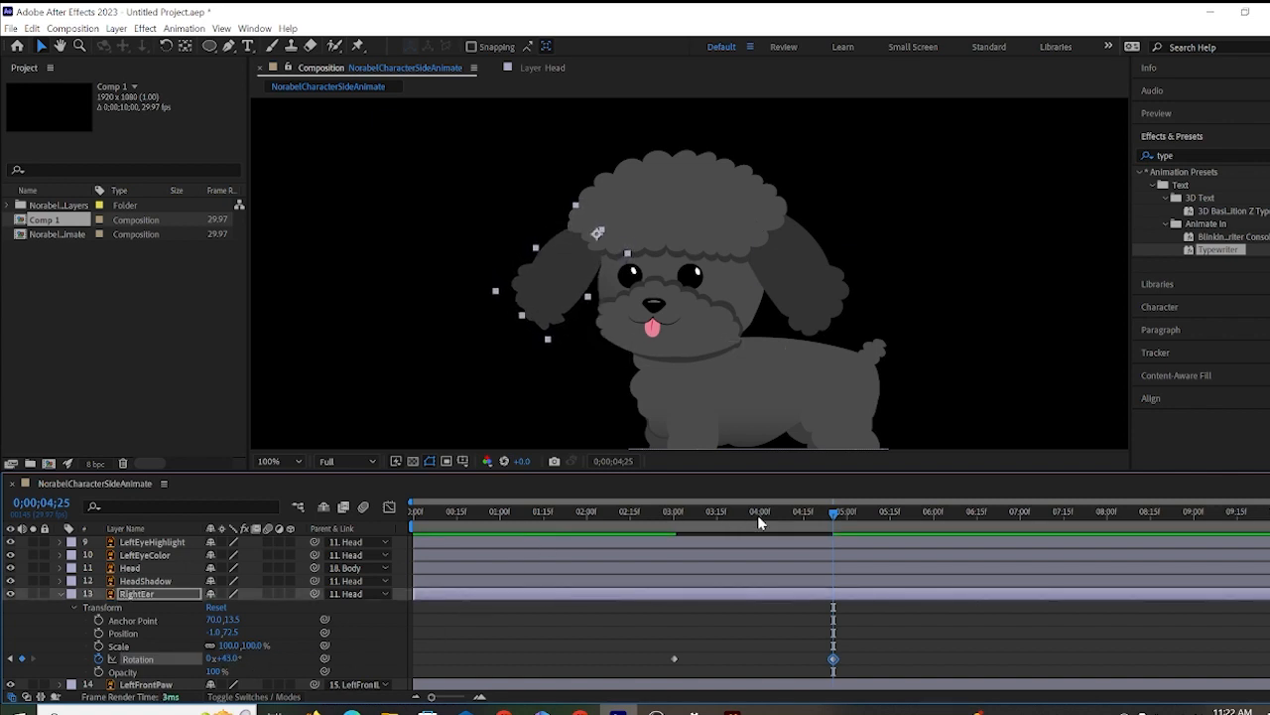
Preview the ear-swing animation from 0;00;00;00 with the whole dog in view.
{"action": "left_click_drag", "start_coordinate": [759, 523], "coordinate": [402, 518]}
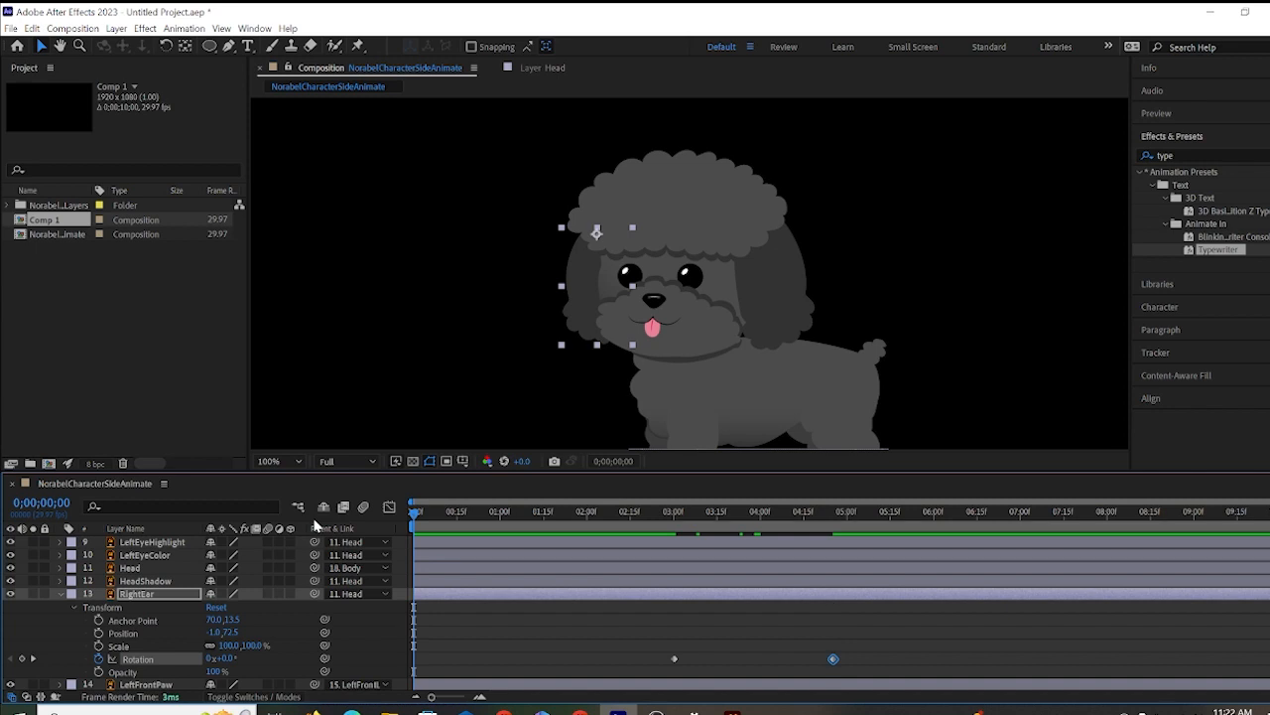
{"action": "left_click", "coordinate": [947, 285]}
{"action": "scroll", "coordinate": [984, 283], "scroll_direction": "down", "scroll_amount": 2}
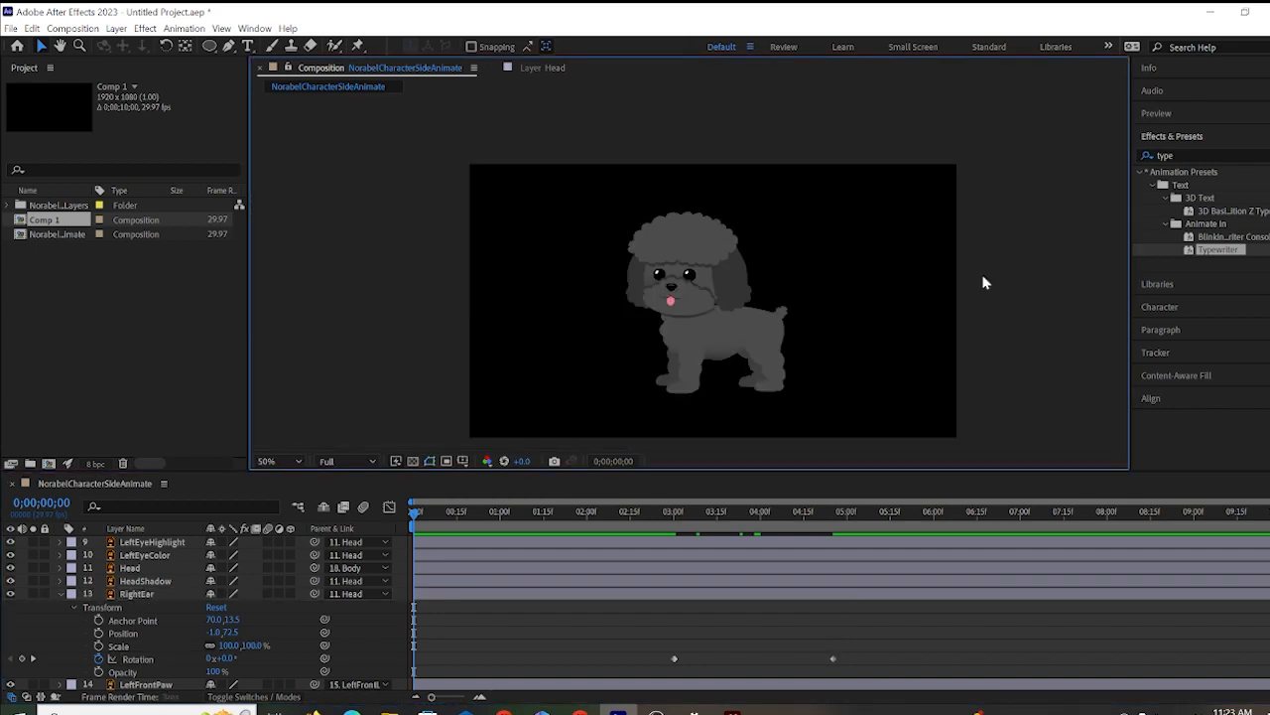
{"action": "key", "text": "space"}
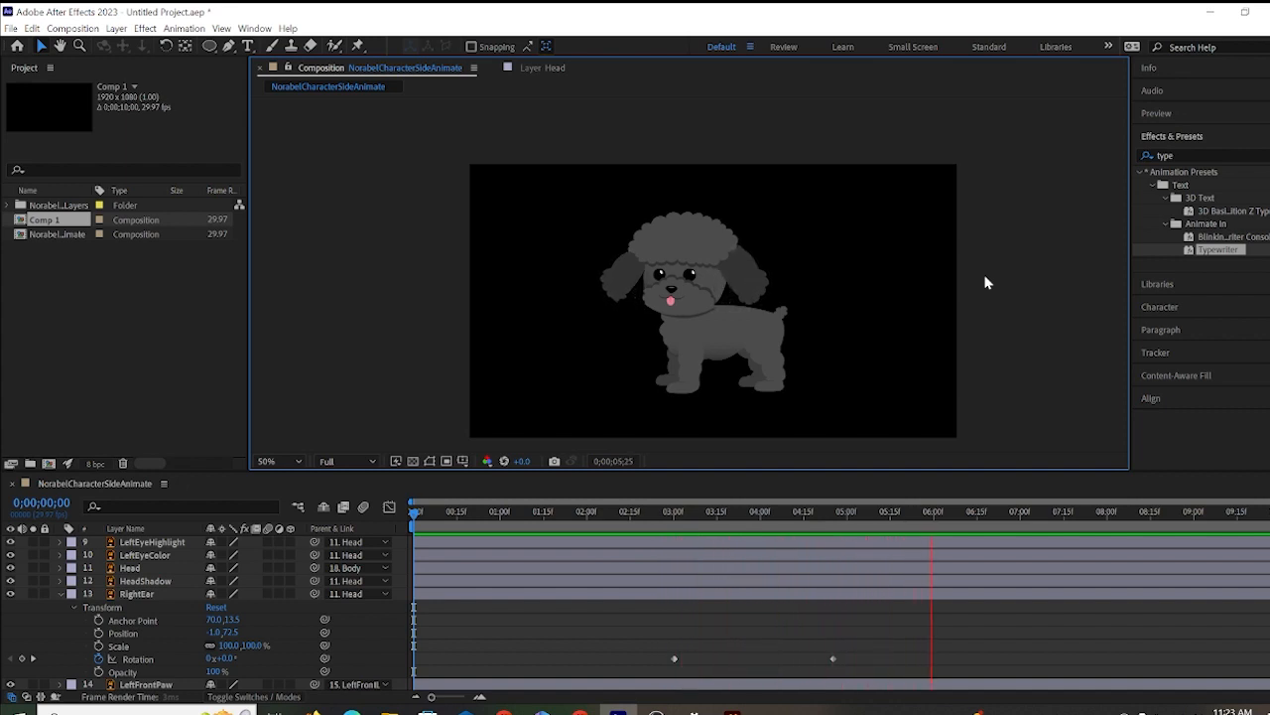
{"action": "key", "text": "space"}
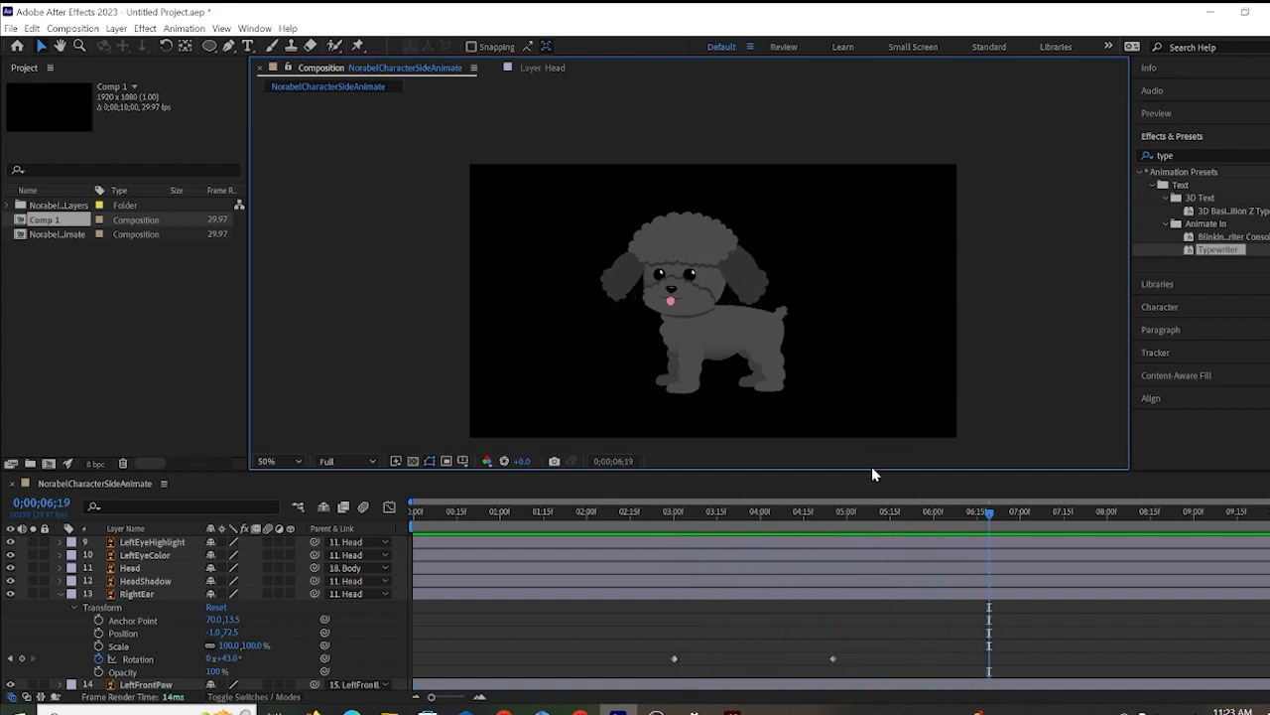
Move RightEar's second rotation keyframe earlier to about 0;00;03;19 and play the swing from 0;00;02;29.
{"action": "scroll", "coordinate": [807, 616], "scroll_direction": "down", "scroll_amount": 3}
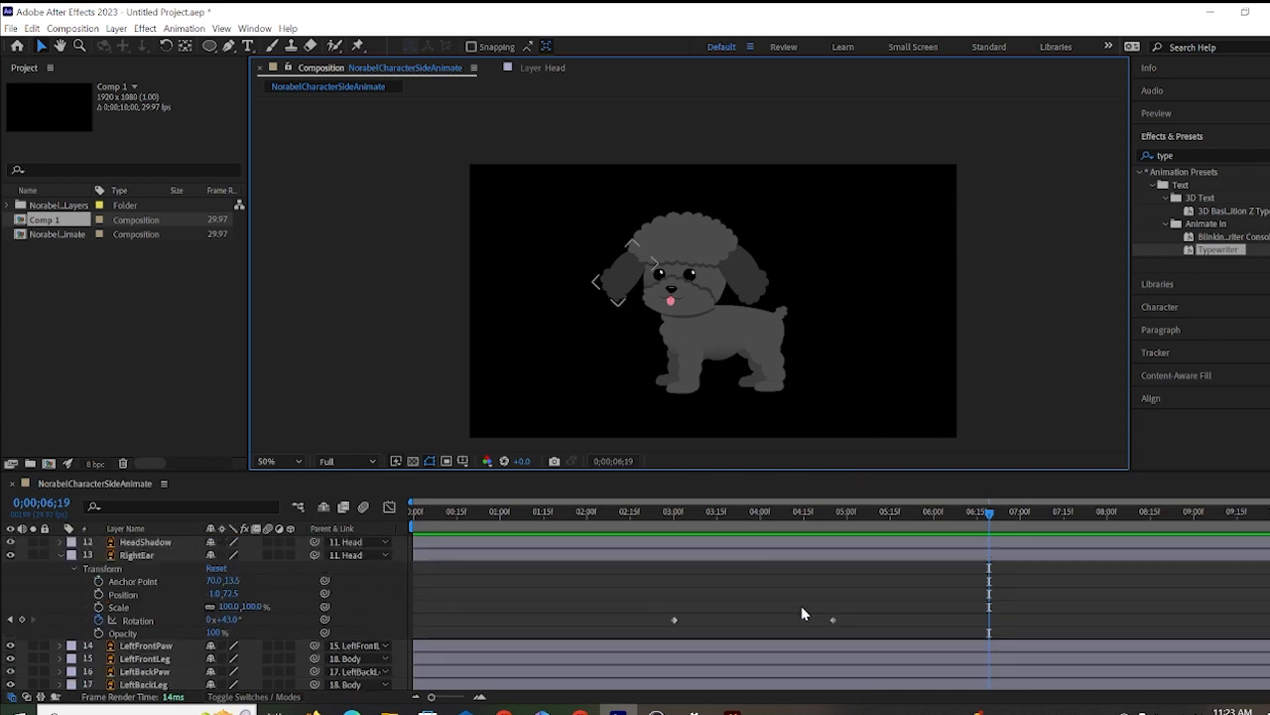
{"action": "mouse_move", "coordinate": [833, 622]}
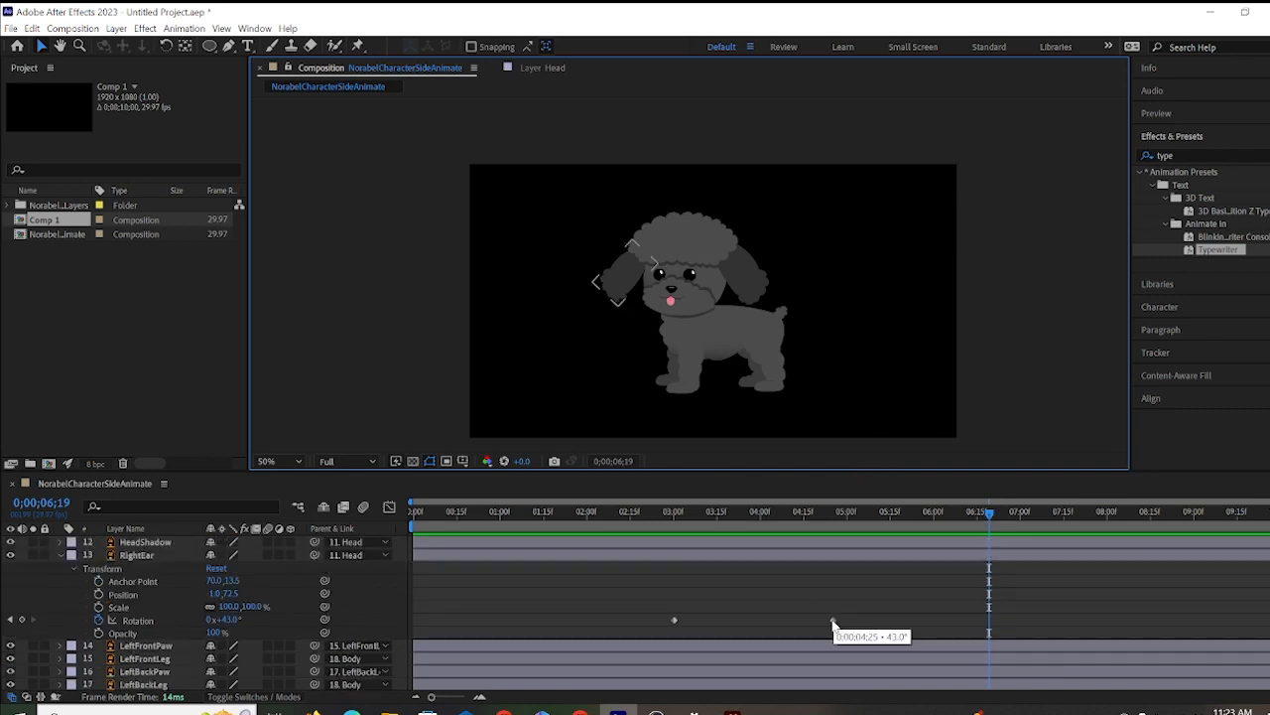
{"action": "left_click_drag", "start_coordinate": [833, 622], "coordinate": [729, 625]}
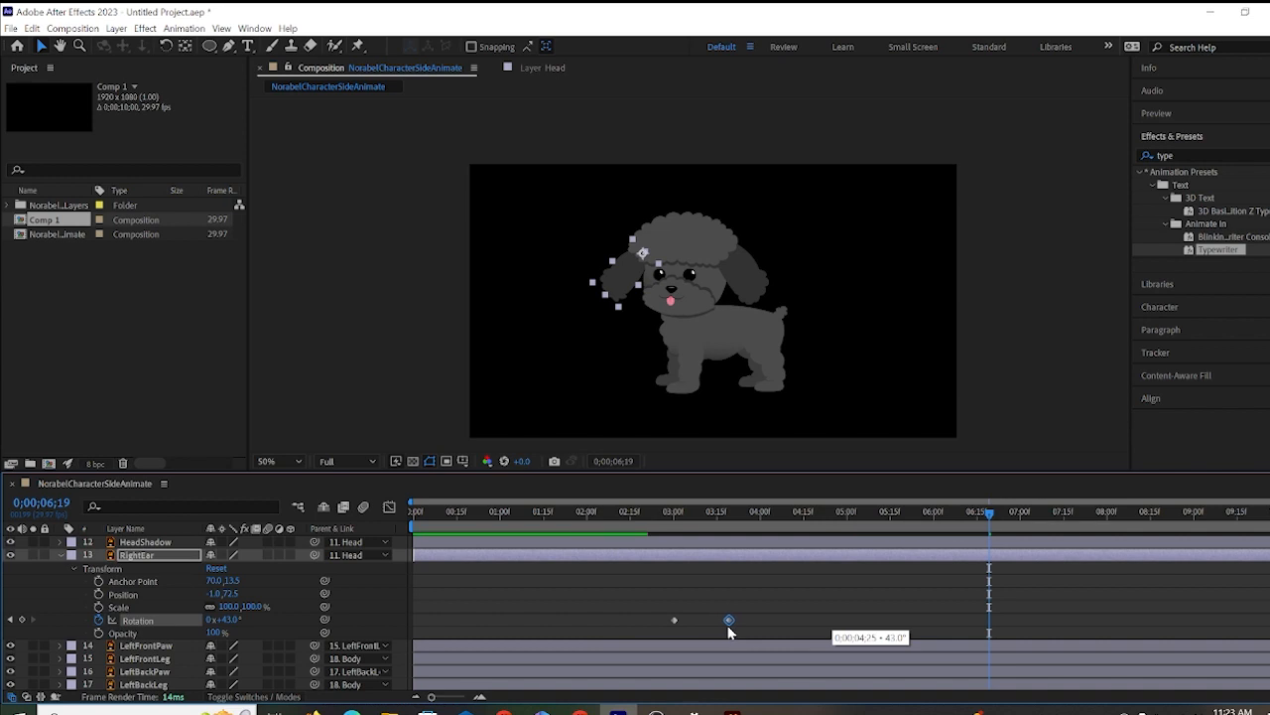
{"action": "left_click", "coordinate": [673, 527]}
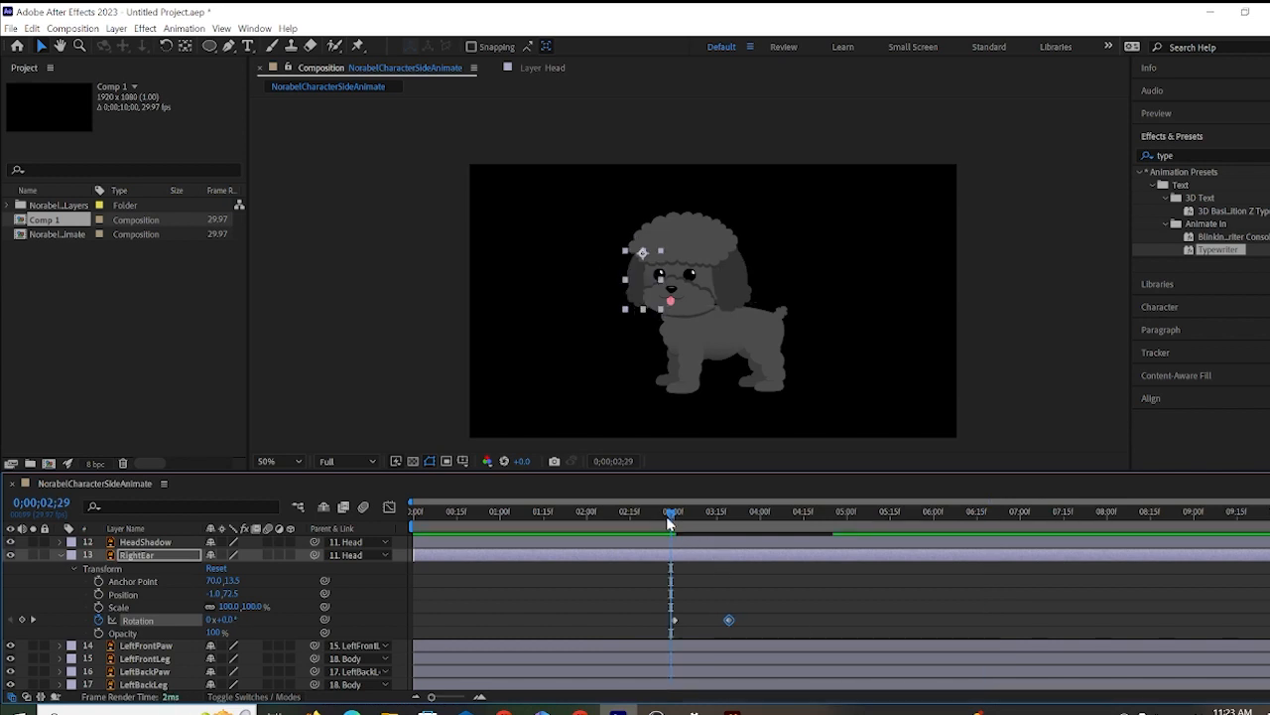
{"action": "key", "text": "space"}
{"action": "key", "text": "space"}
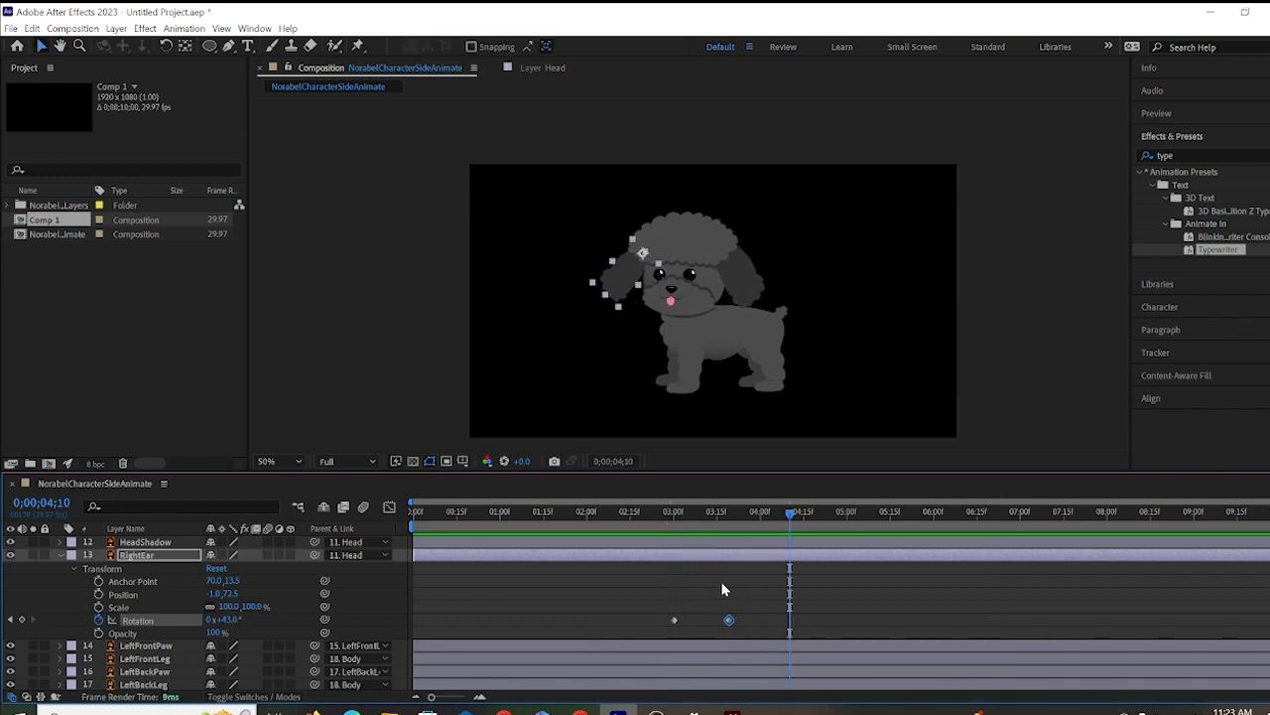
Move RightEar's second rotation keyframe to 0;00;03;11 and preview the swing from 0;00;02;19.
{"action": "left_click_drag", "start_coordinate": [727, 624], "coordinate": [706, 621]}
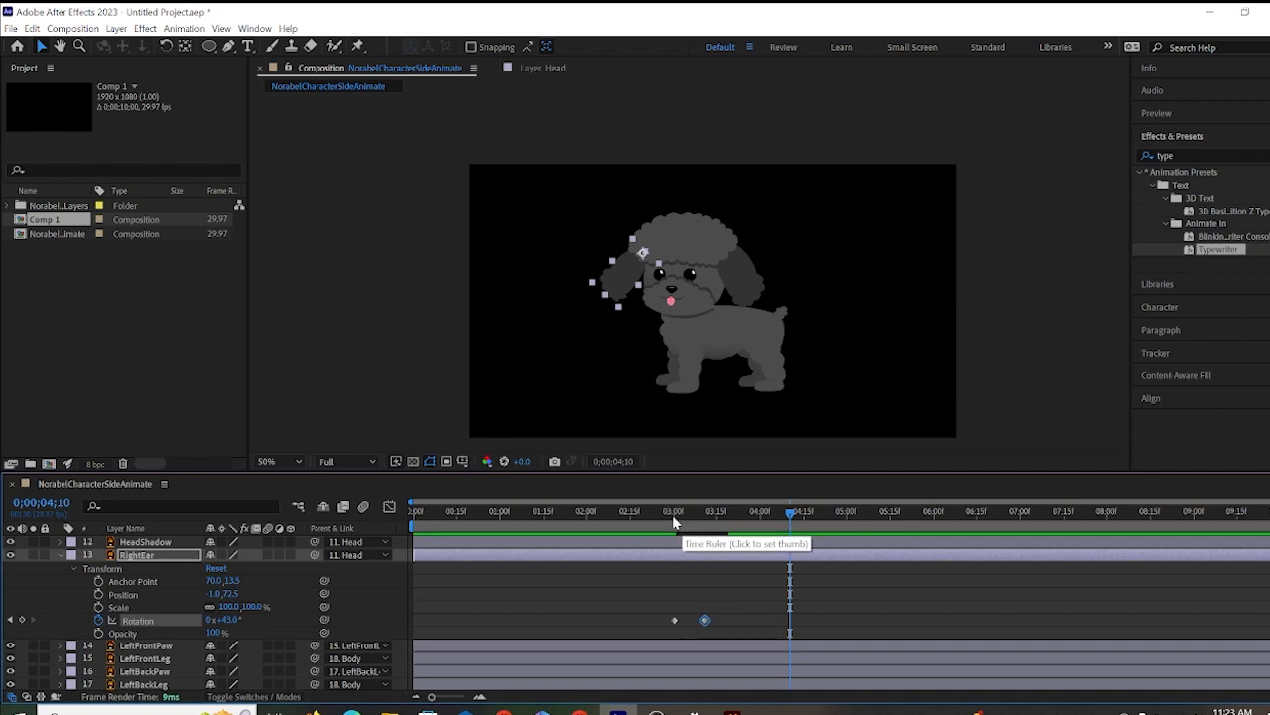
{"action": "left_click", "coordinate": [643, 514]}
{"action": "key", "text": "space"}
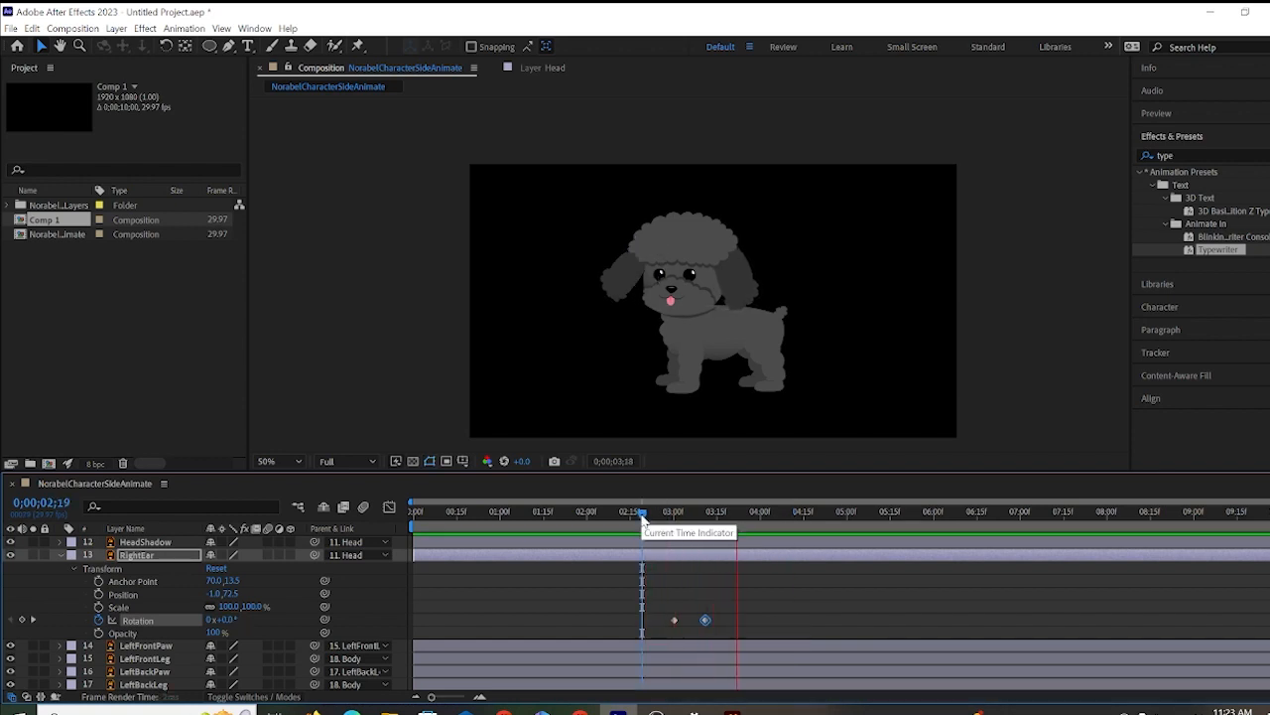
{"action": "key", "text": "space"}
Move Left Ear's second rotation keyframe to 0;00;03;11 to match RightEar, and preview both ears from 0;00;02;11.
{"action": "scroll", "coordinate": [707, 558], "scroll_direction": "down", "scroll_amount": 1}
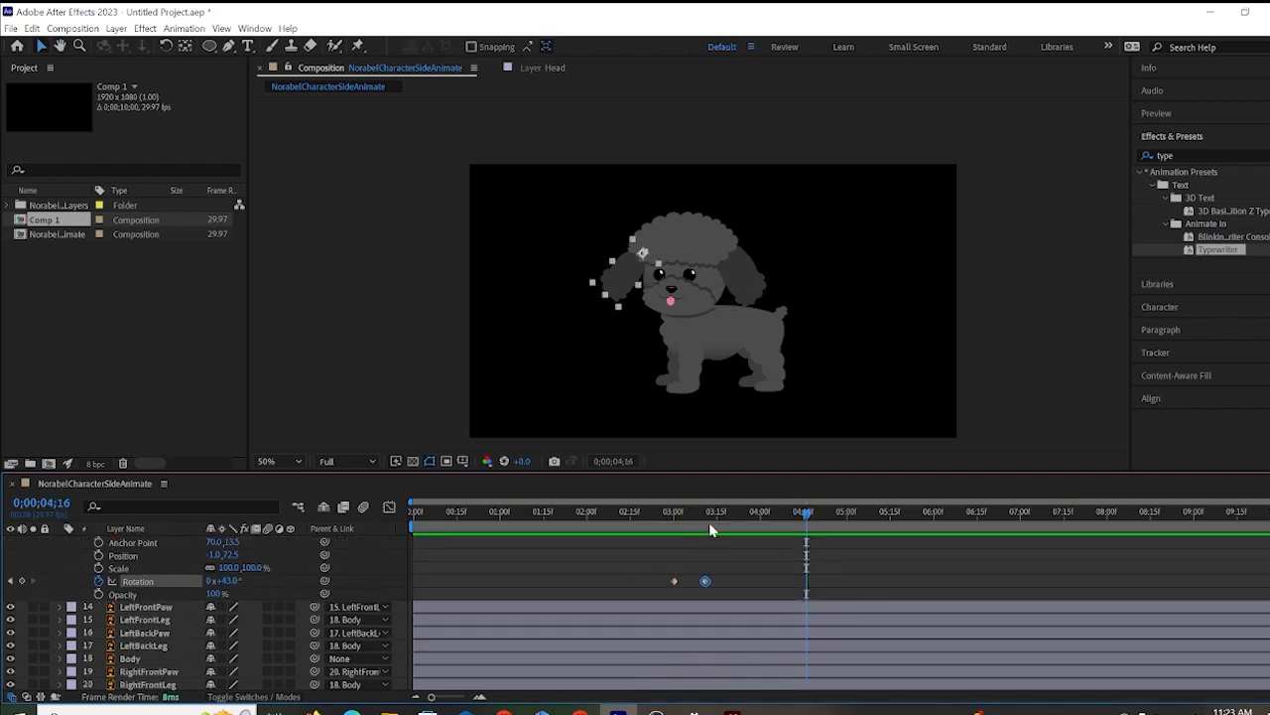
{"action": "left_click", "coordinate": [709, 531]}
{"action": "scroll", "coordinate": [703, 603], "scroll_direction": "down", "scroll_amount": 1}
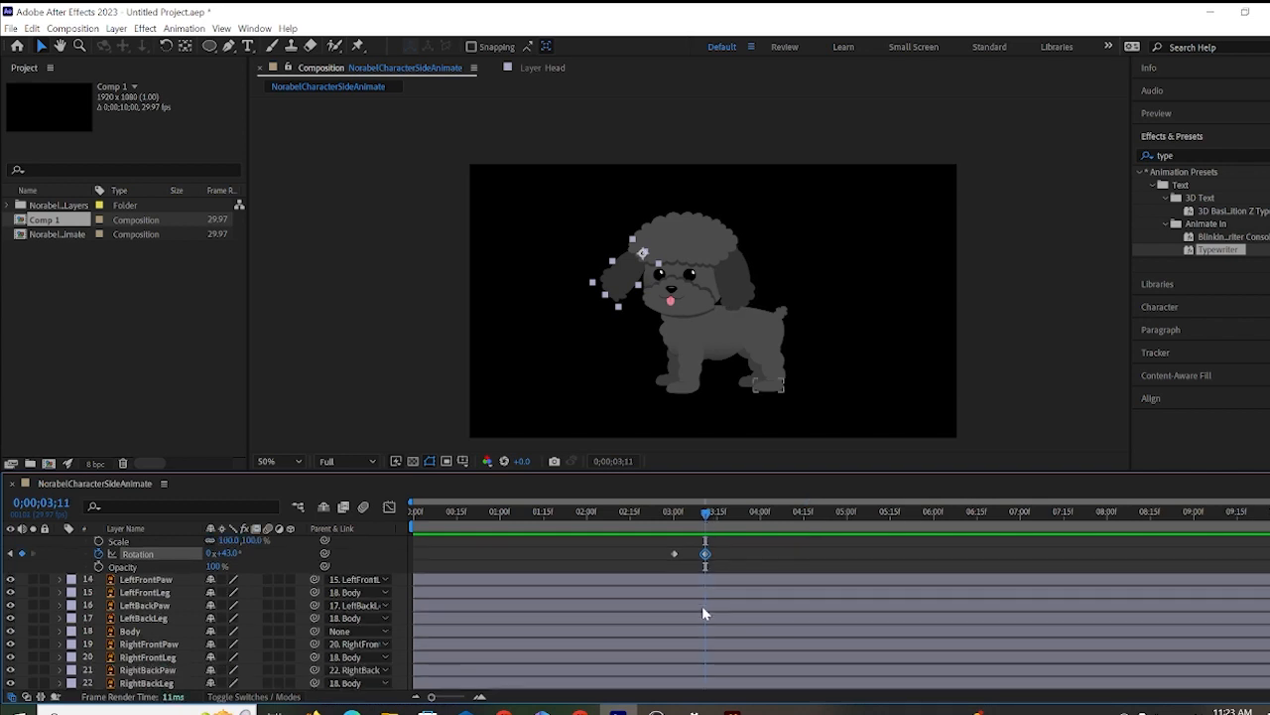
{"action": "scroll", "coordinate": [704, 602], "scroll_direction": "up", "scroll_amount": 6}
{"action": "scroll", "coordinate": [707, 595], "scroll_direction": "up", "scroll_amount": 1}
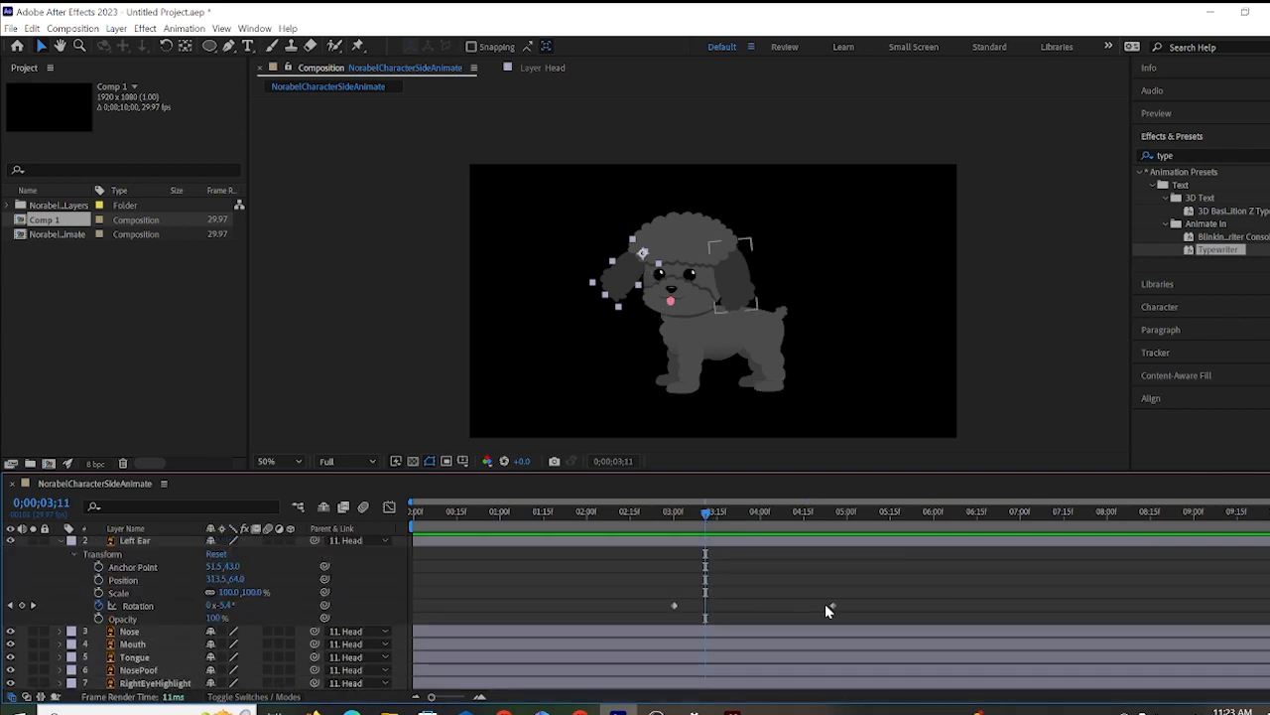
{"action": "left_click_drag", "start_coordinate": [830, 606], "coordinate": [706, 606]}
{"action": "left_click_drag", "start_coordinate": [701, 516], "coordinate": [603, 531]}
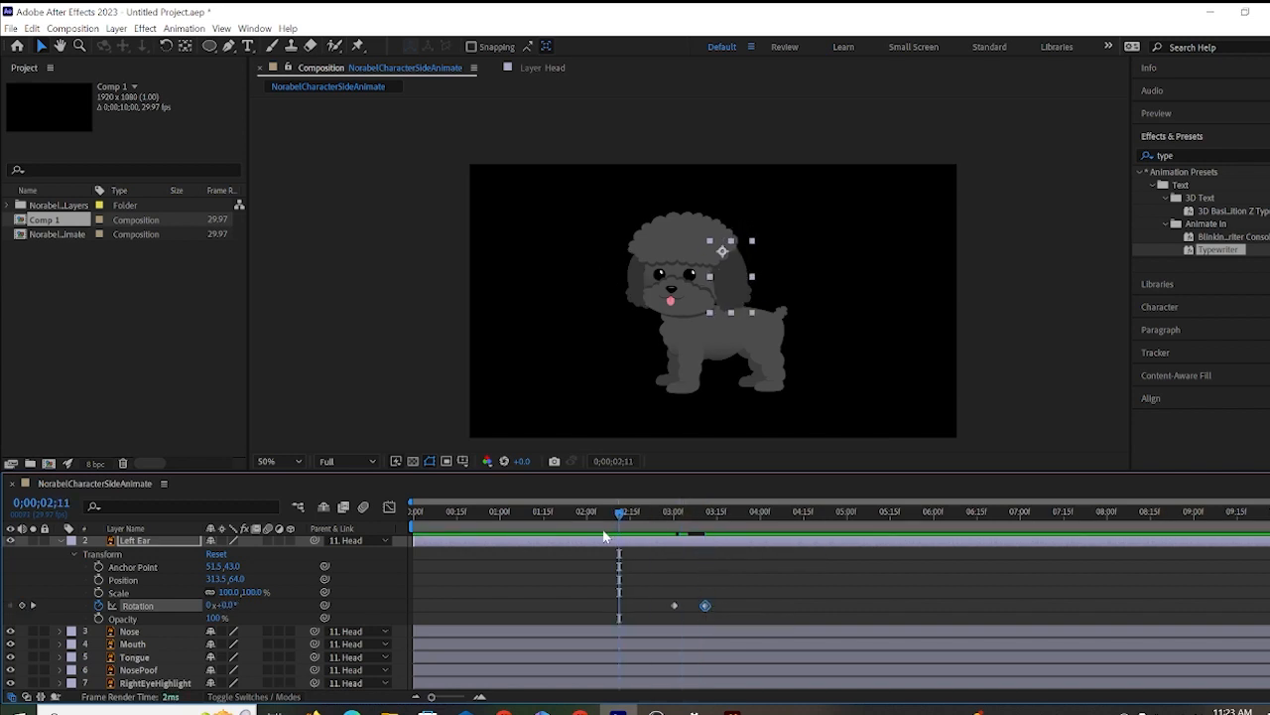
{"action": "key", "text": "space"}
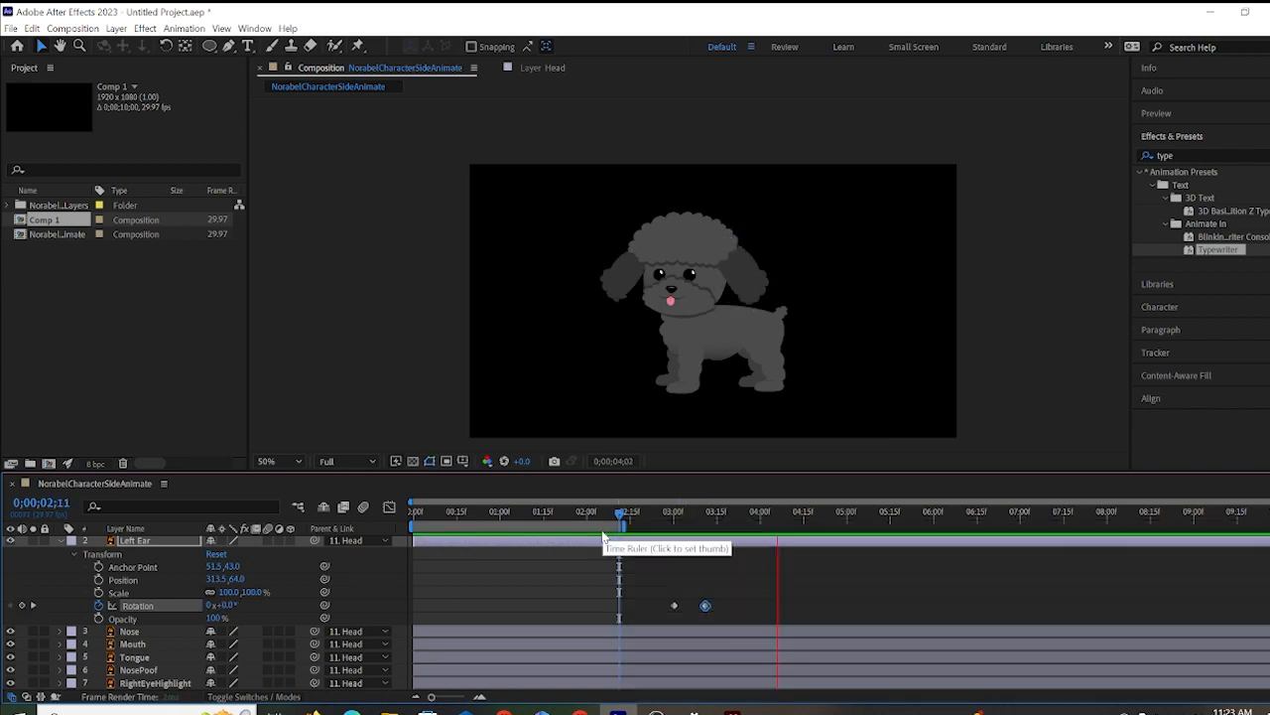